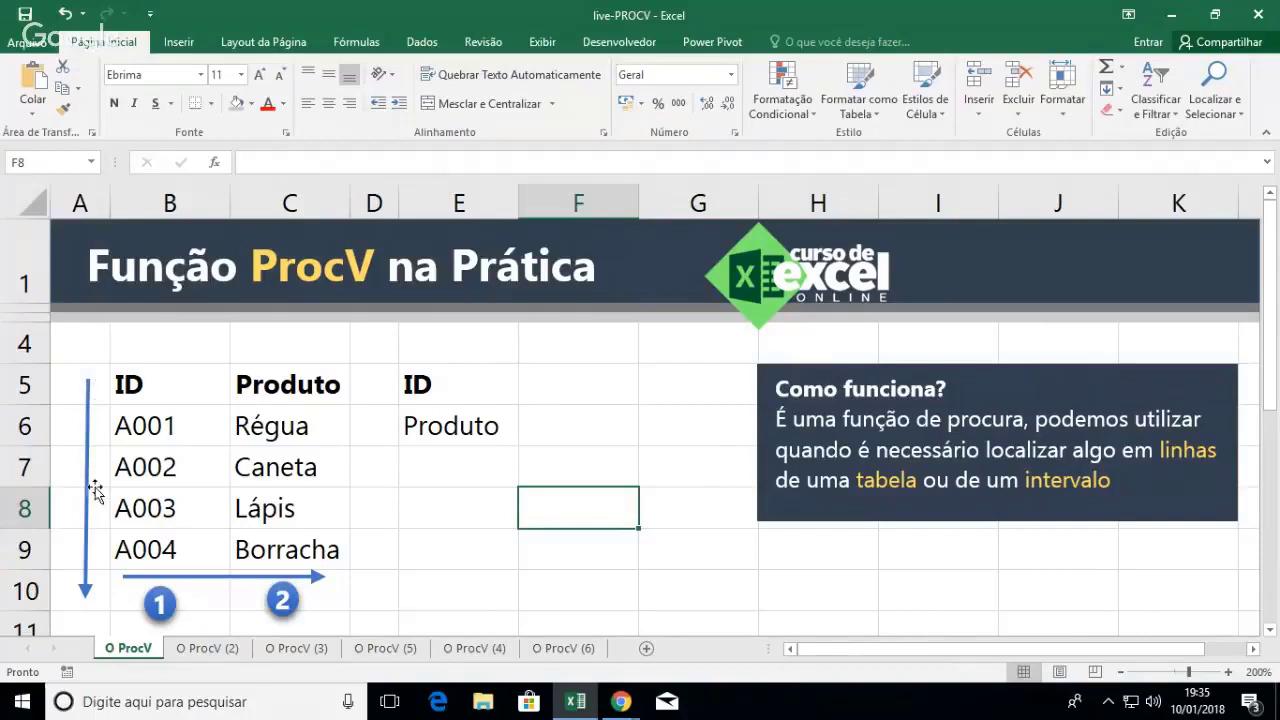
left_click(123, 388)
left_click_drag(123, 388, 300, 545)
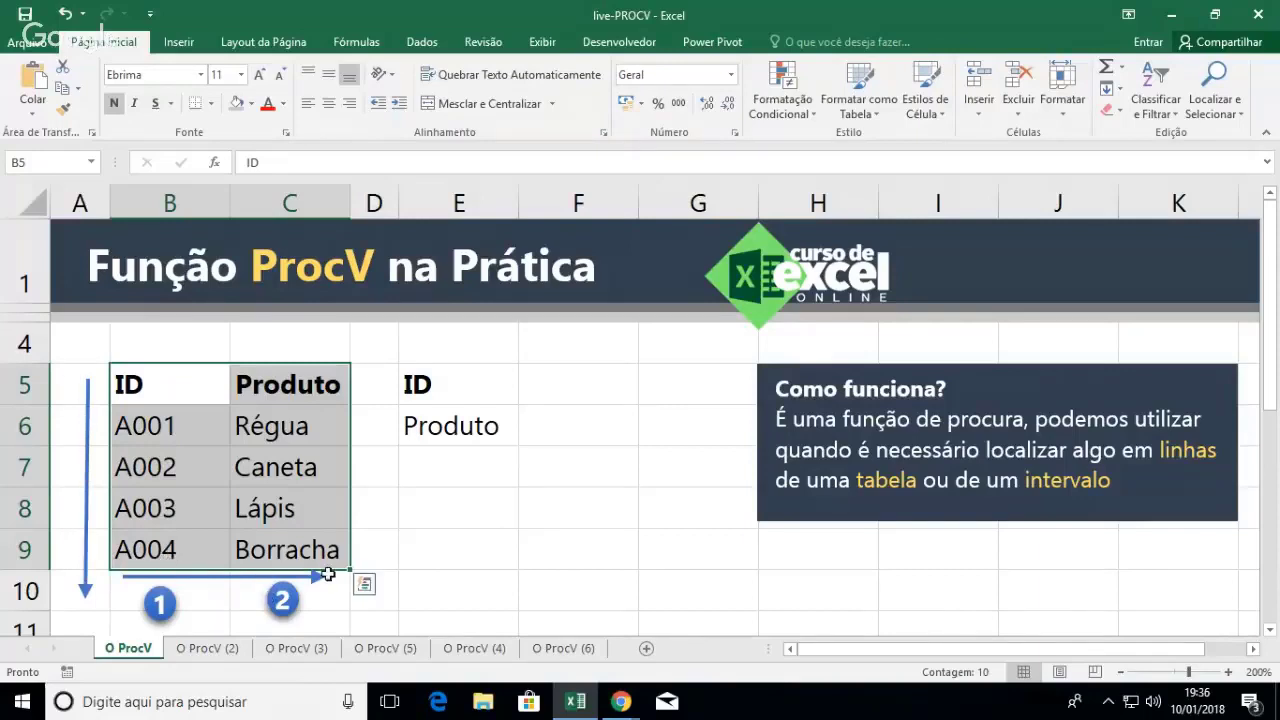
left_click(455, 470)
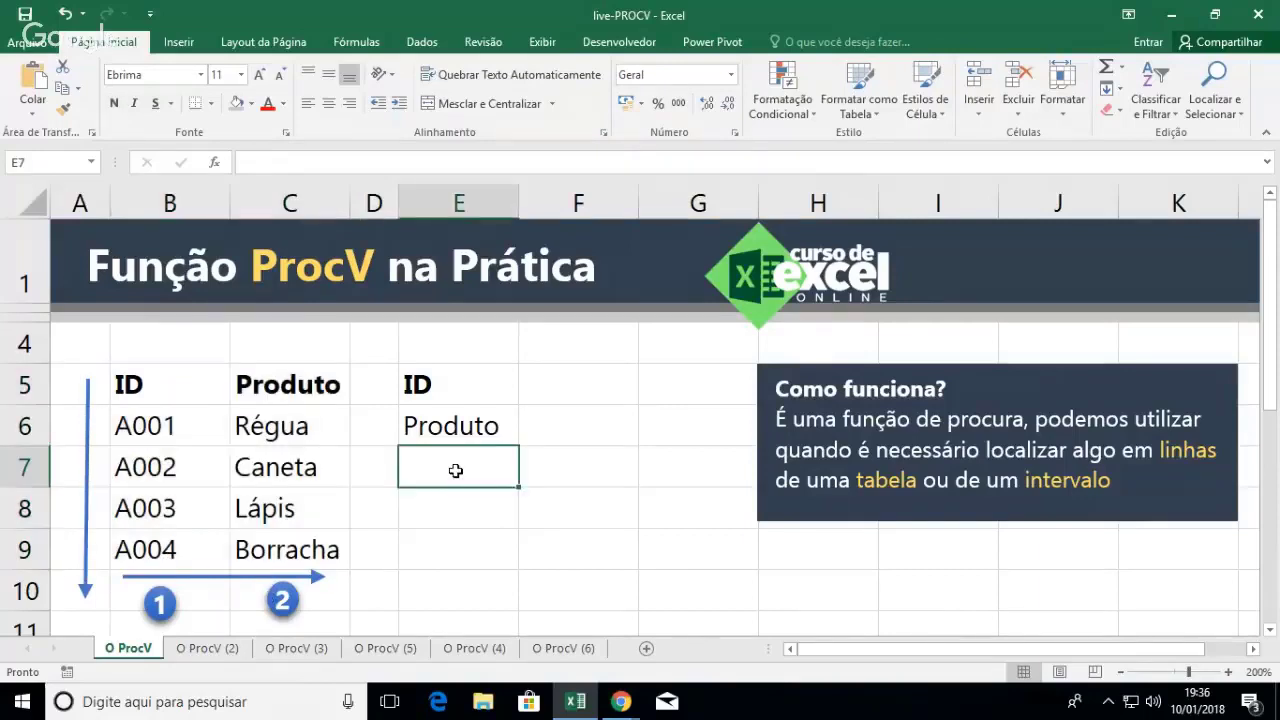
Enter A002 in F5 as the ID to look up
left_click(542, 393)
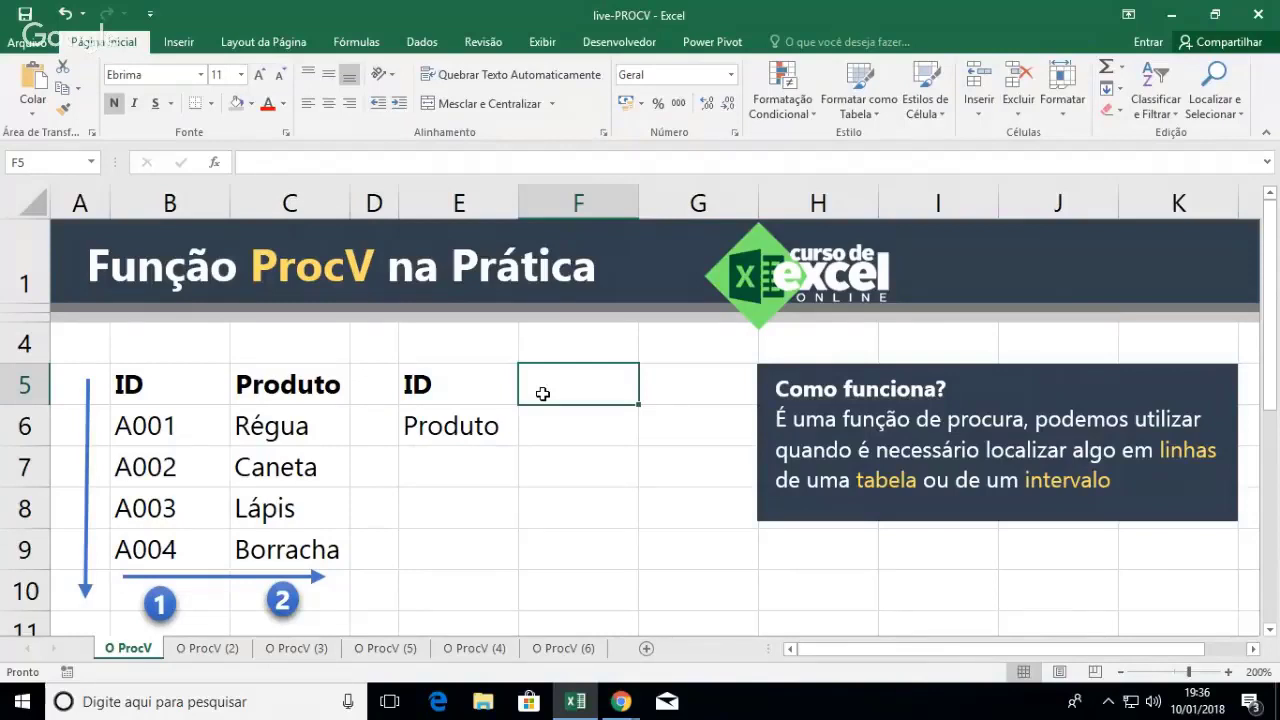
type("A00")
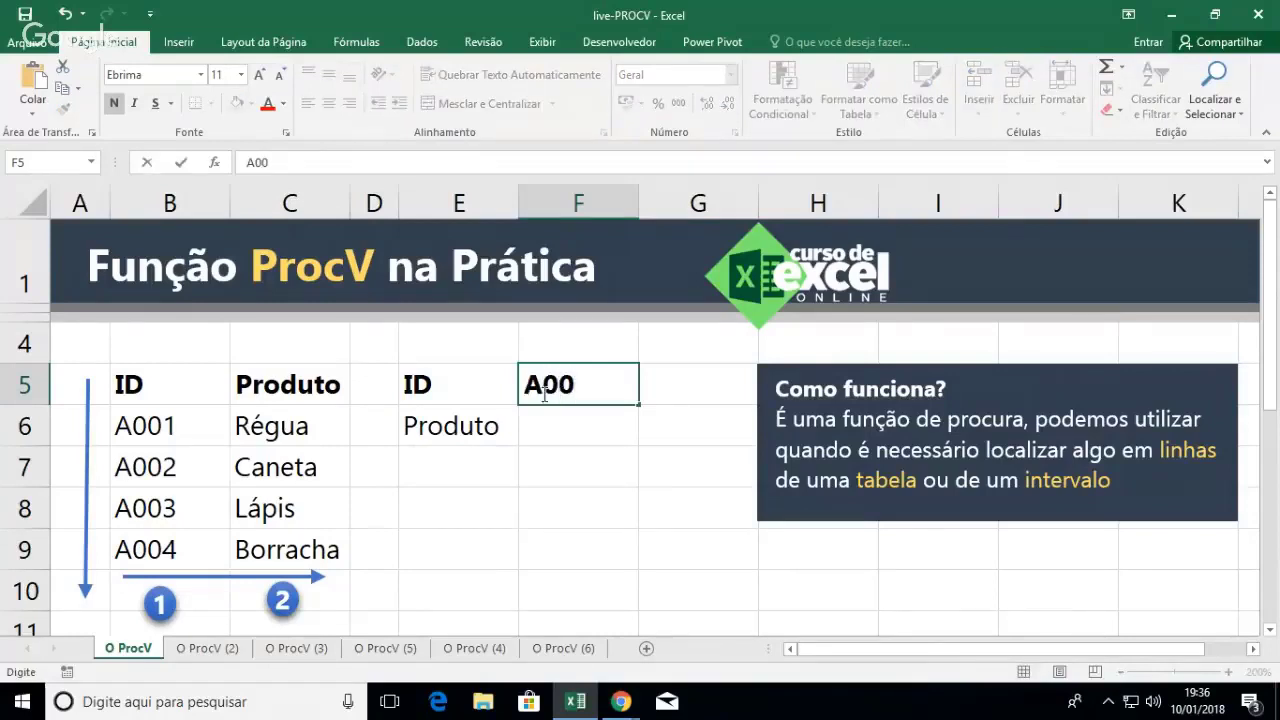
type("2")
key("Return")
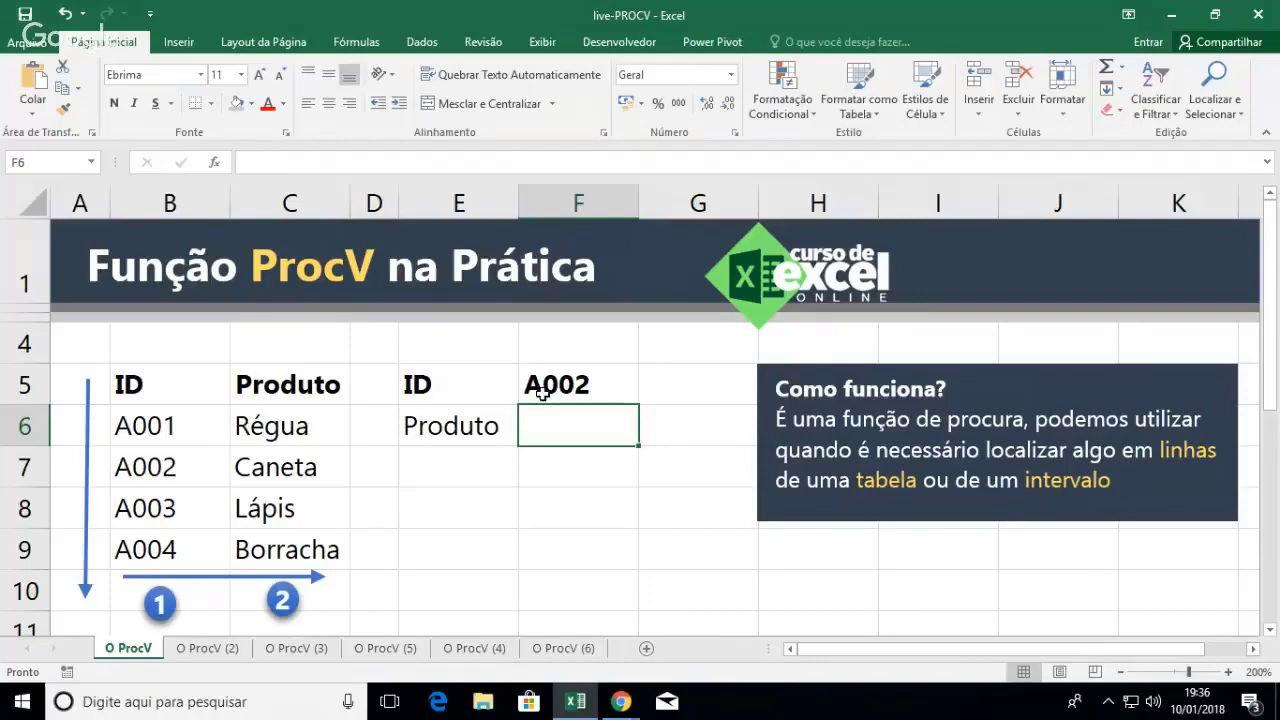
Enter the formula =PROCV(F5;B5:C9;2;FALSO) in F6 to return the product for the ID with an exact match
type("=procv")
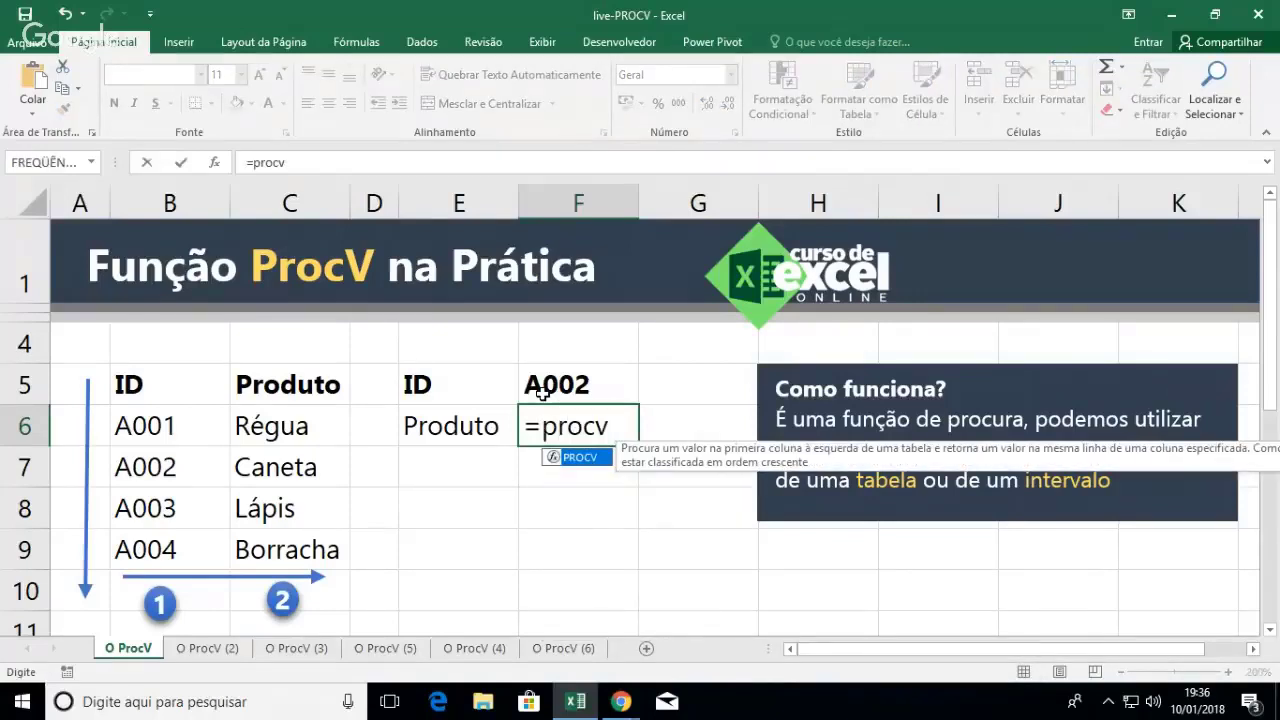
type("(")
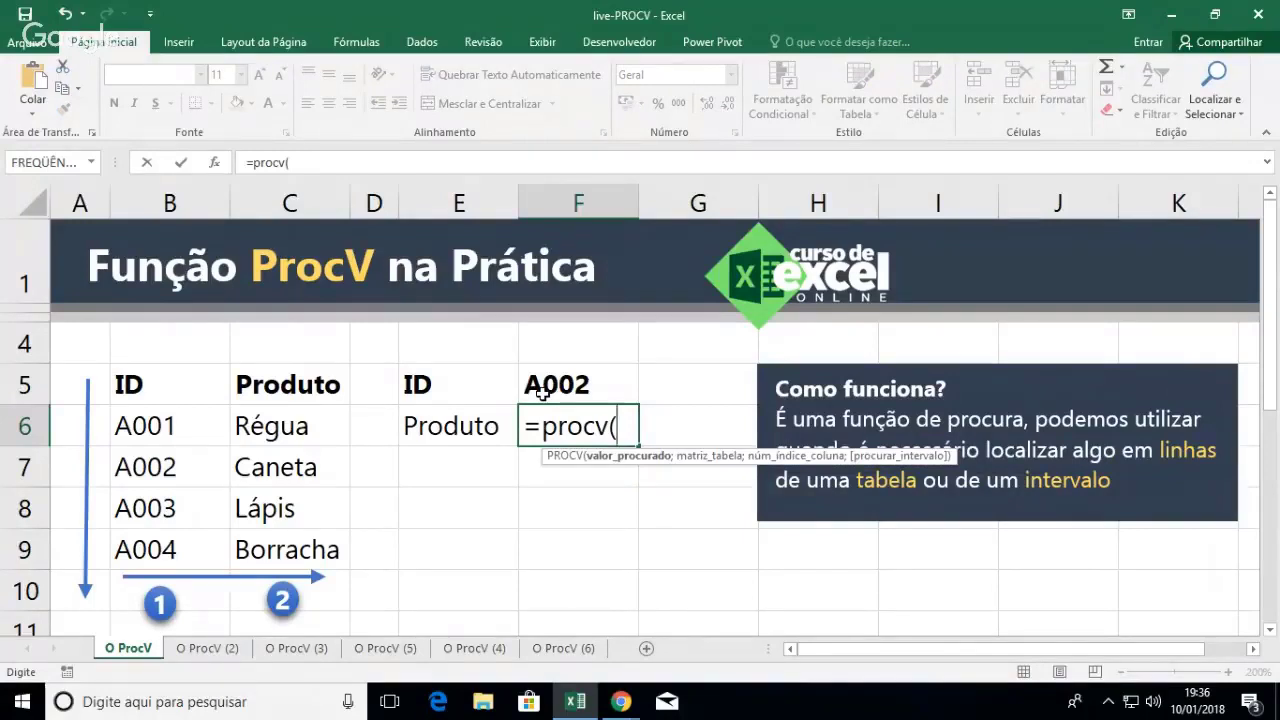
left_click(594, 384)
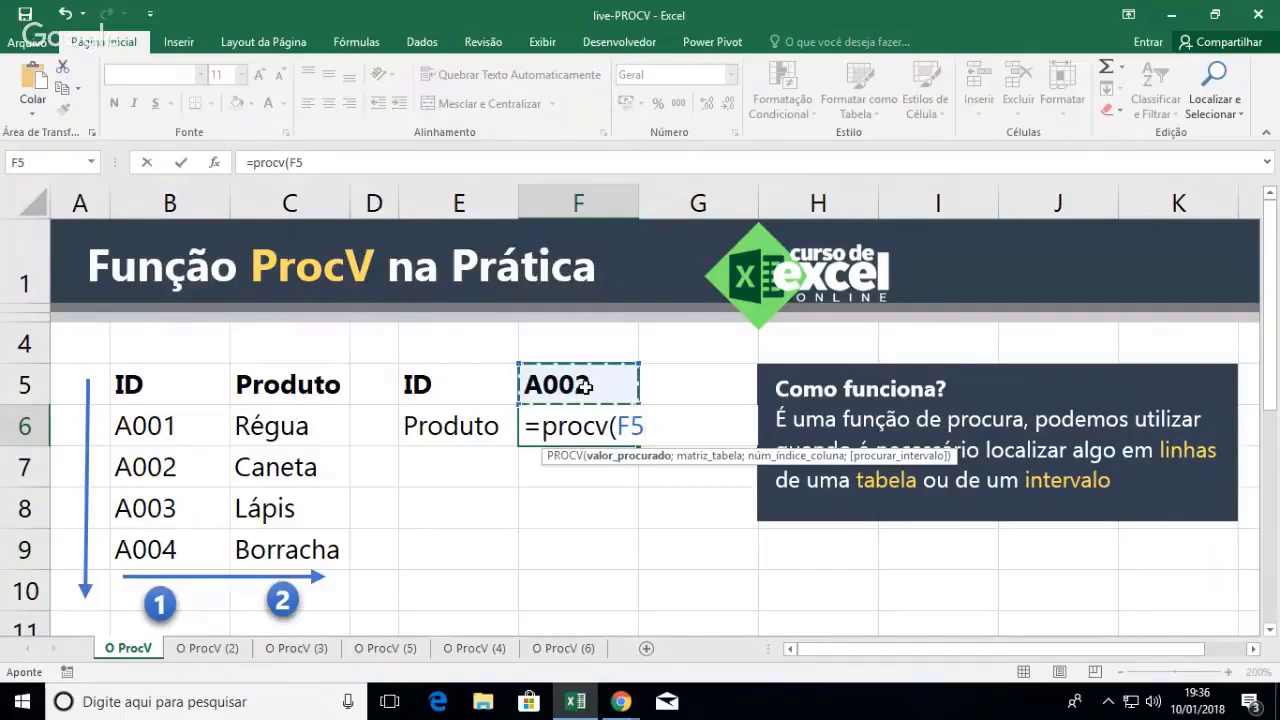
type(";")
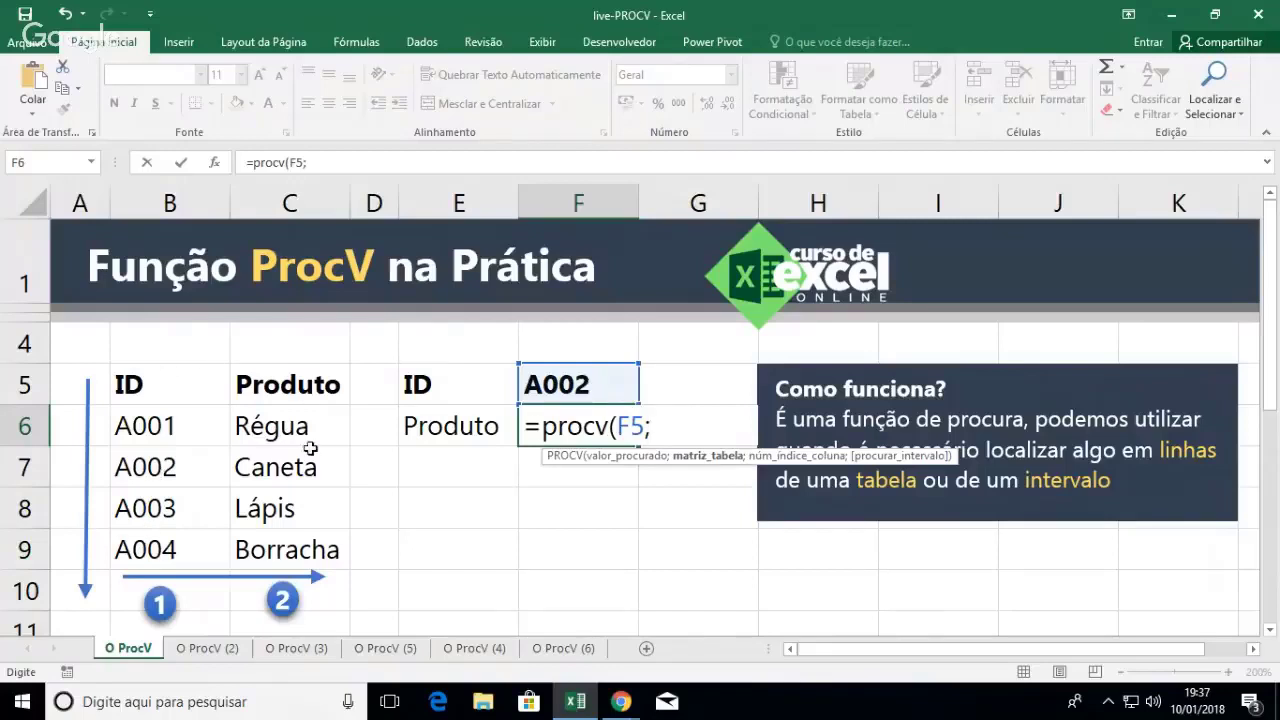
left_click(192, 389)
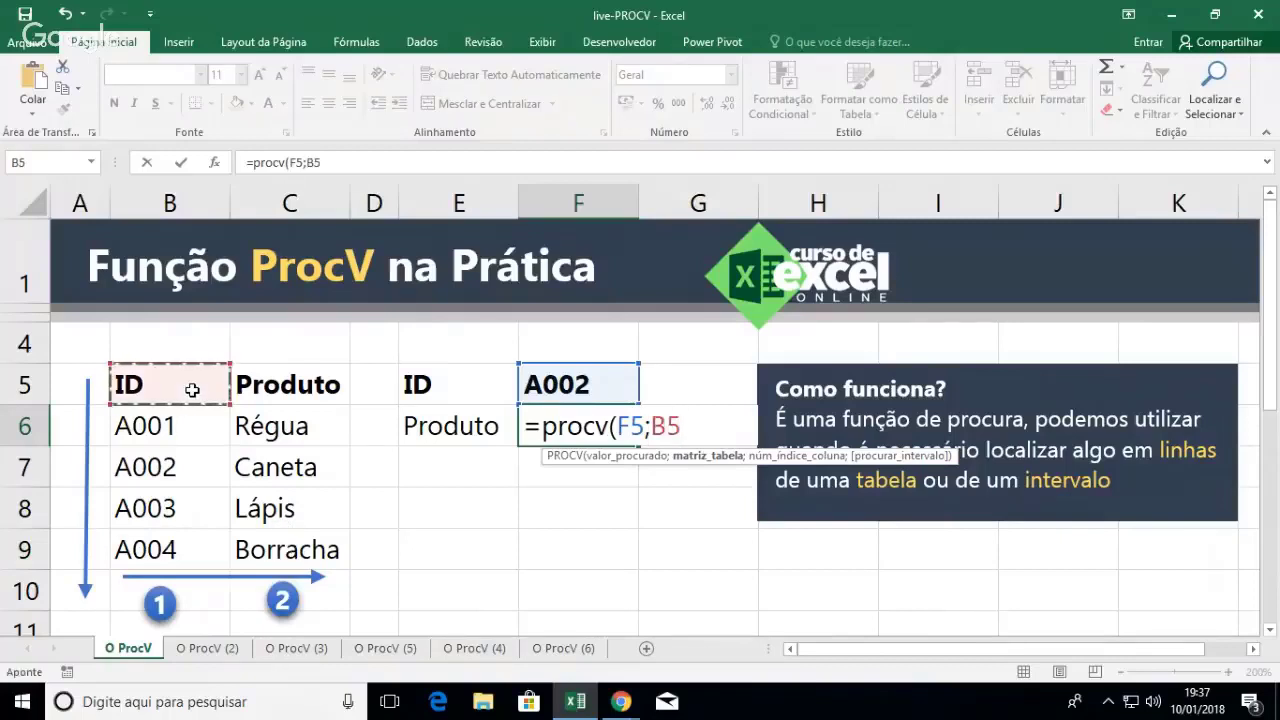
left_click_drag(192, 389, 274, 545)
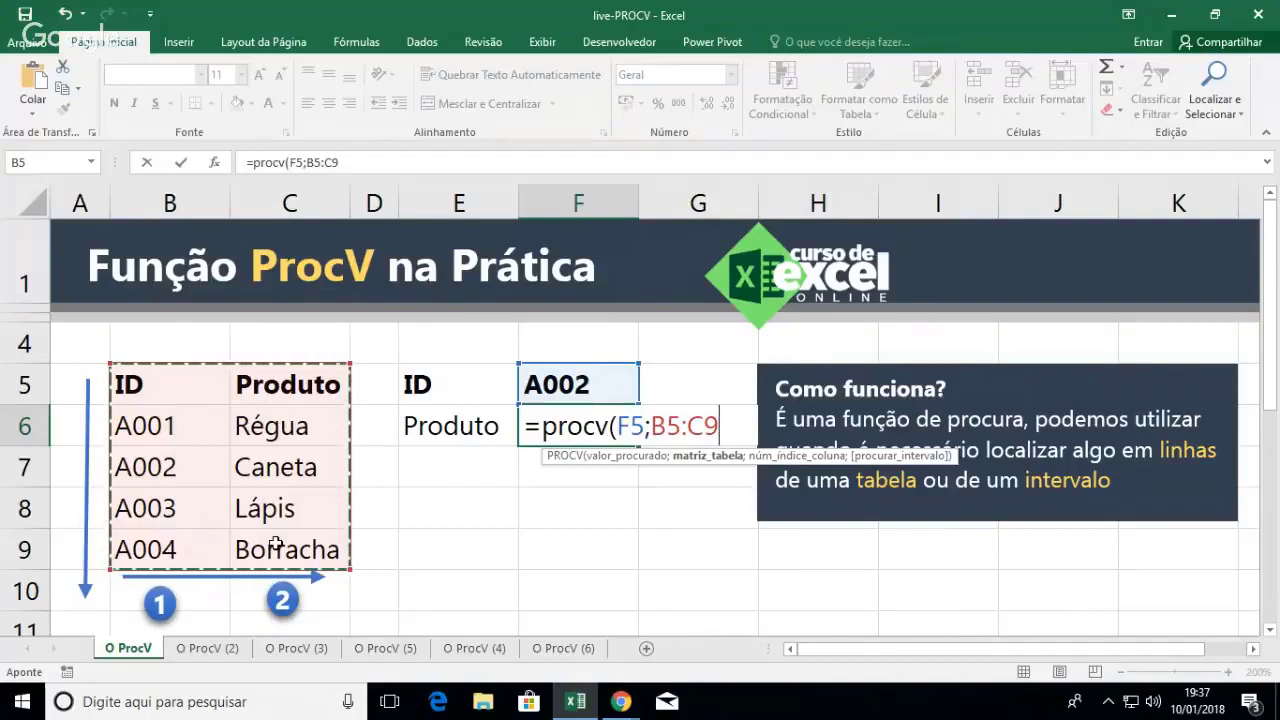
type(";")
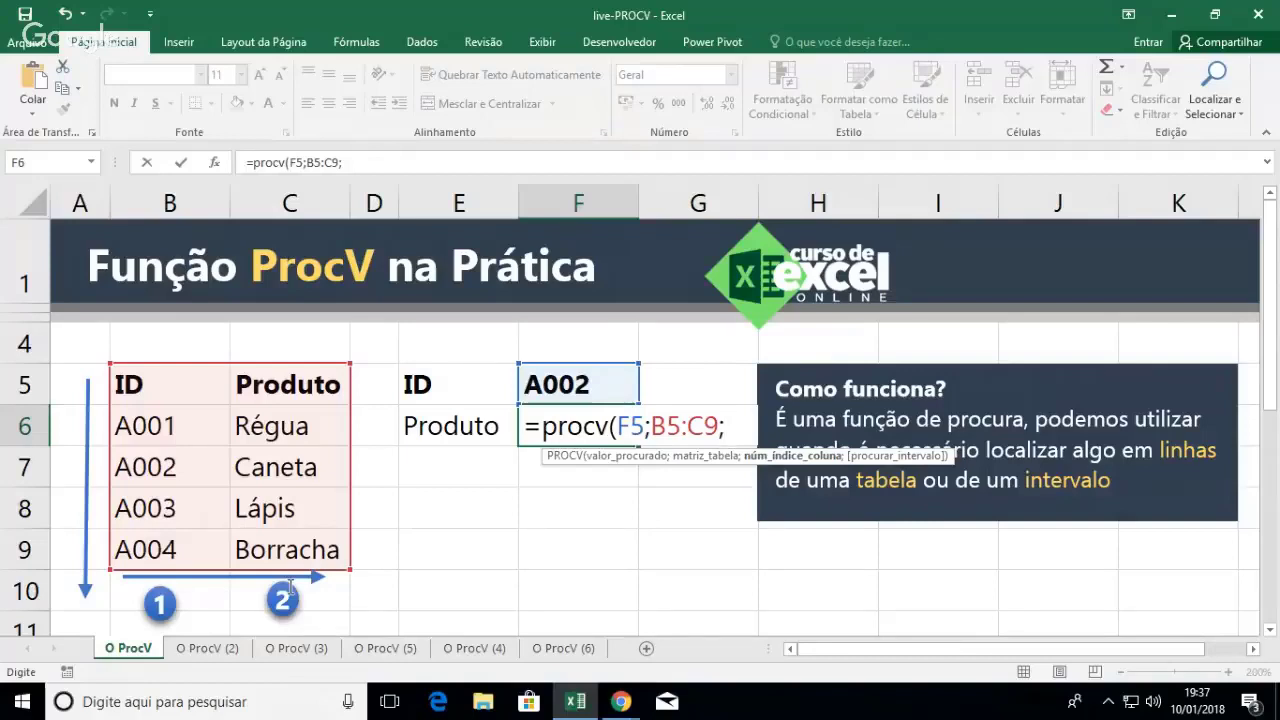
type("2;")
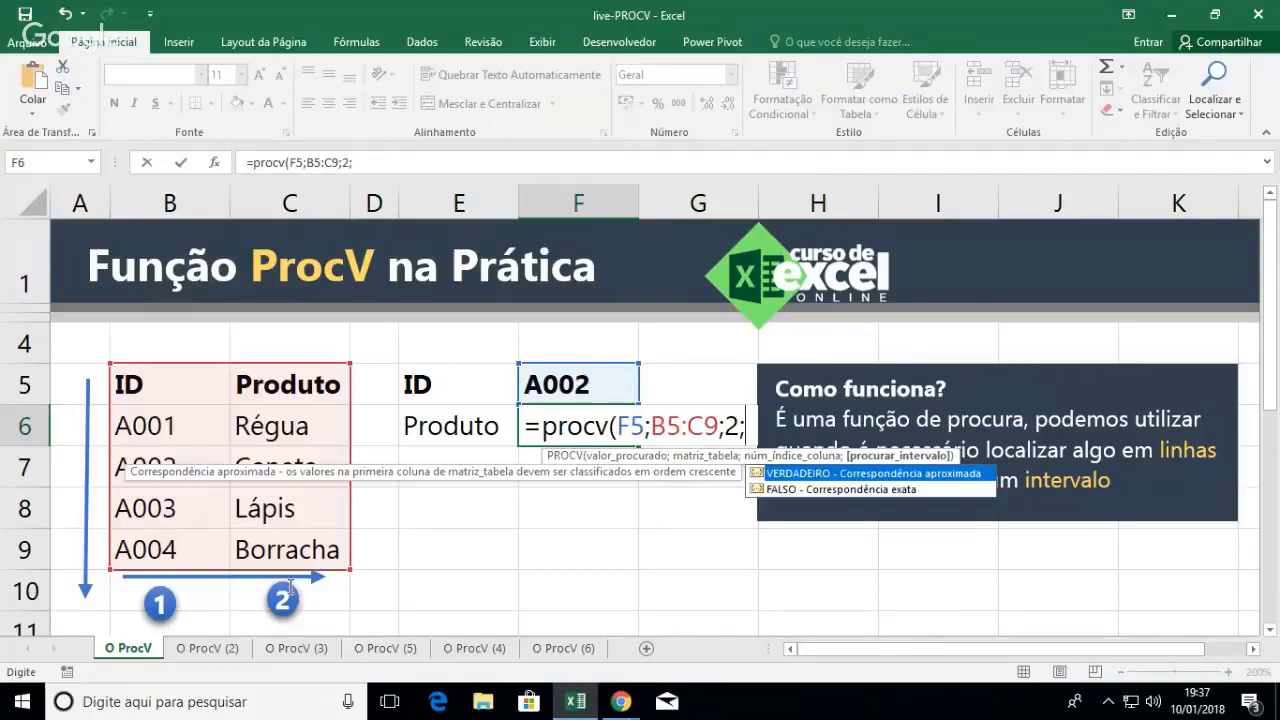
left_click(772, 490)
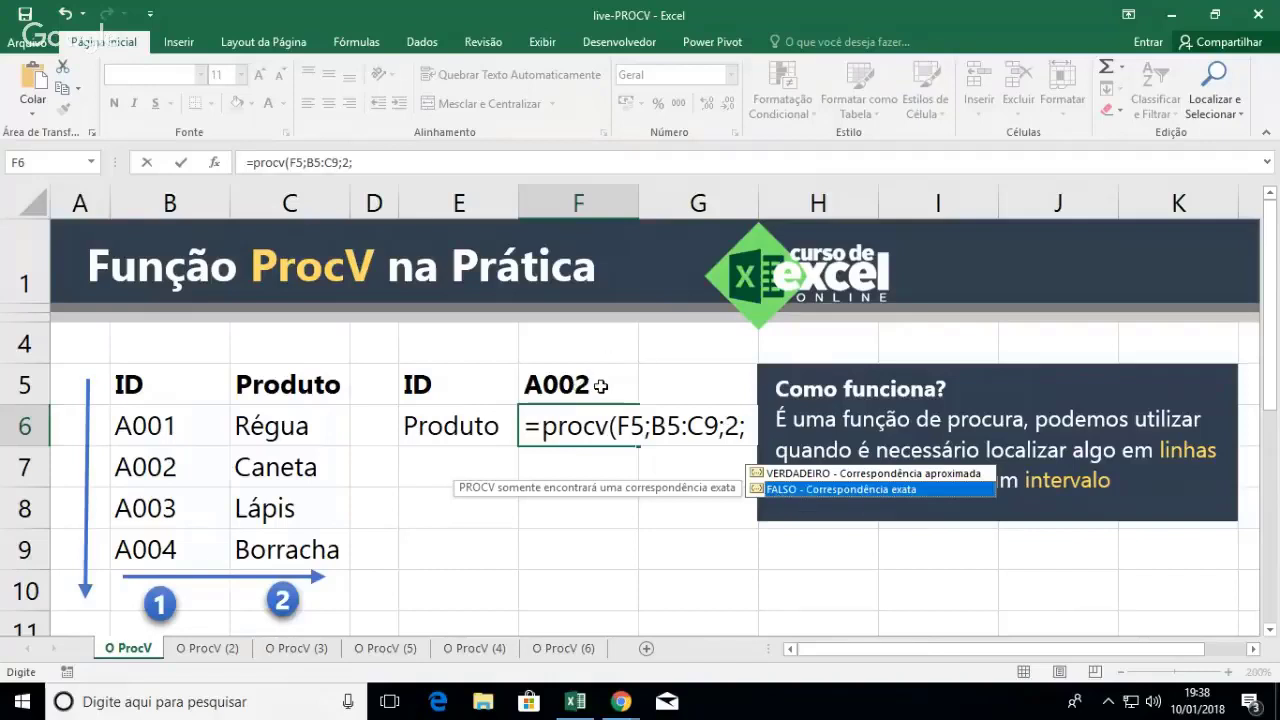
double_click(910, 490)
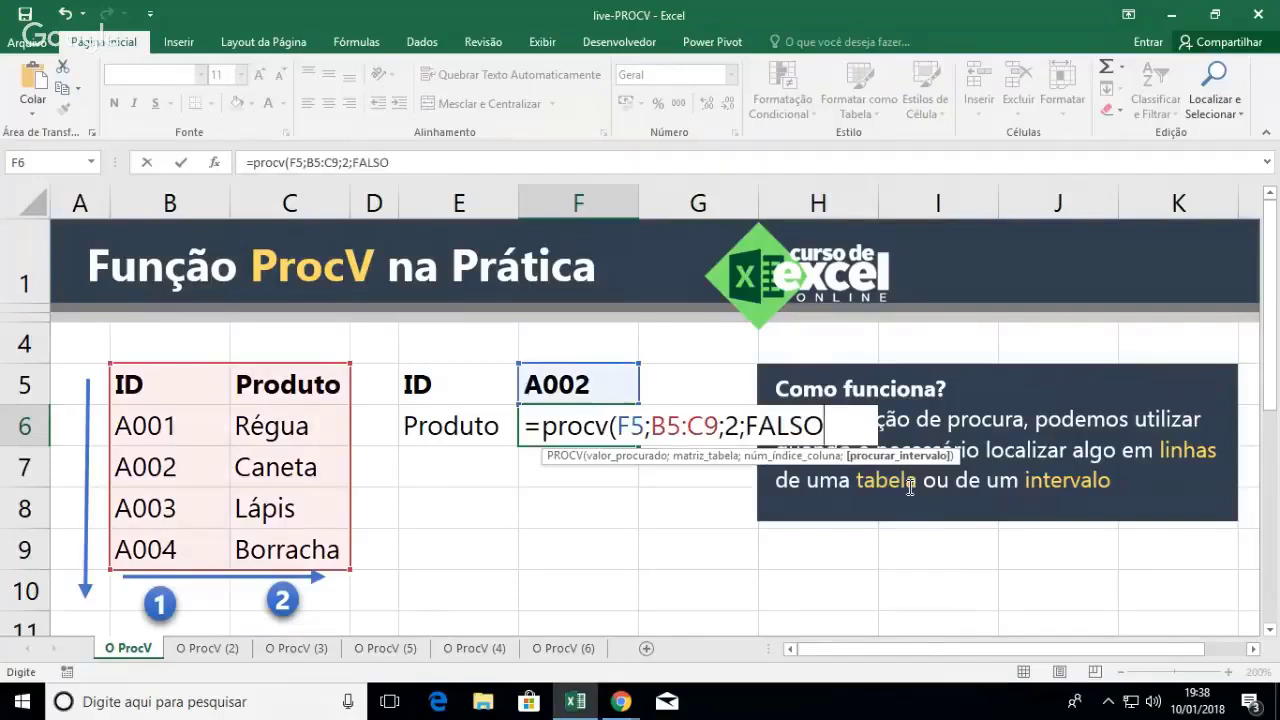
key("ctrl+Return")
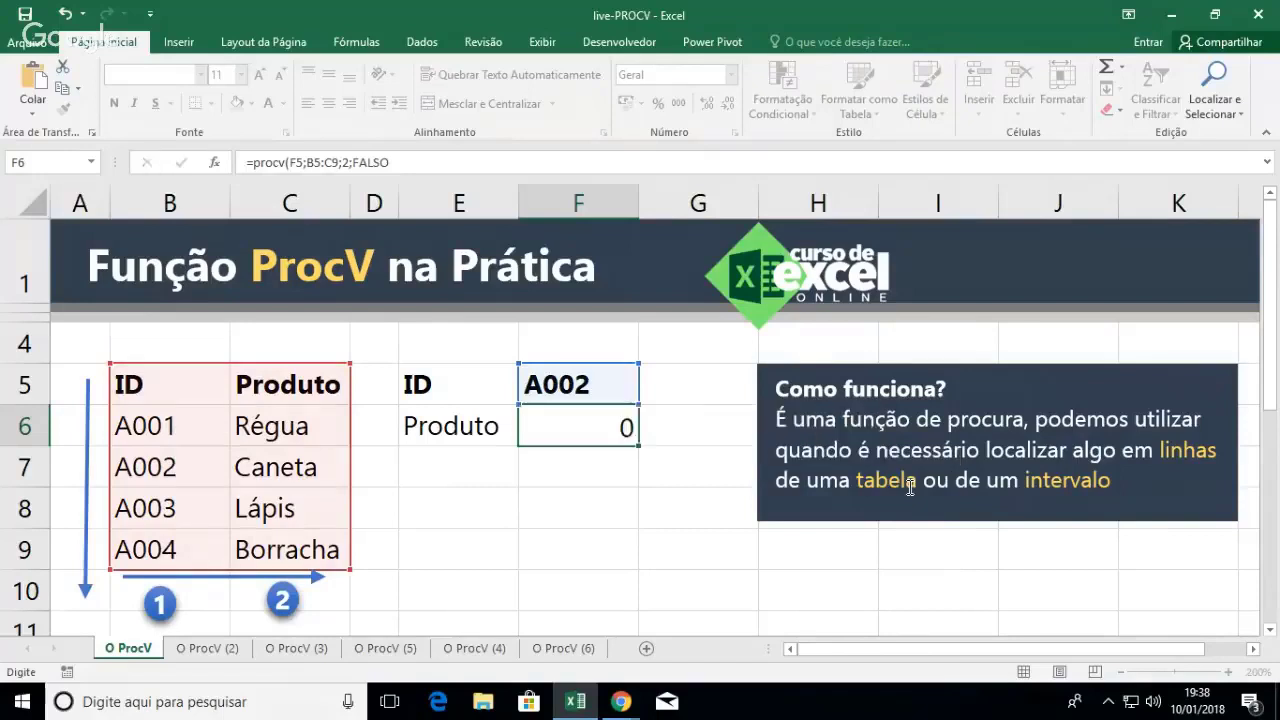
key("Return")
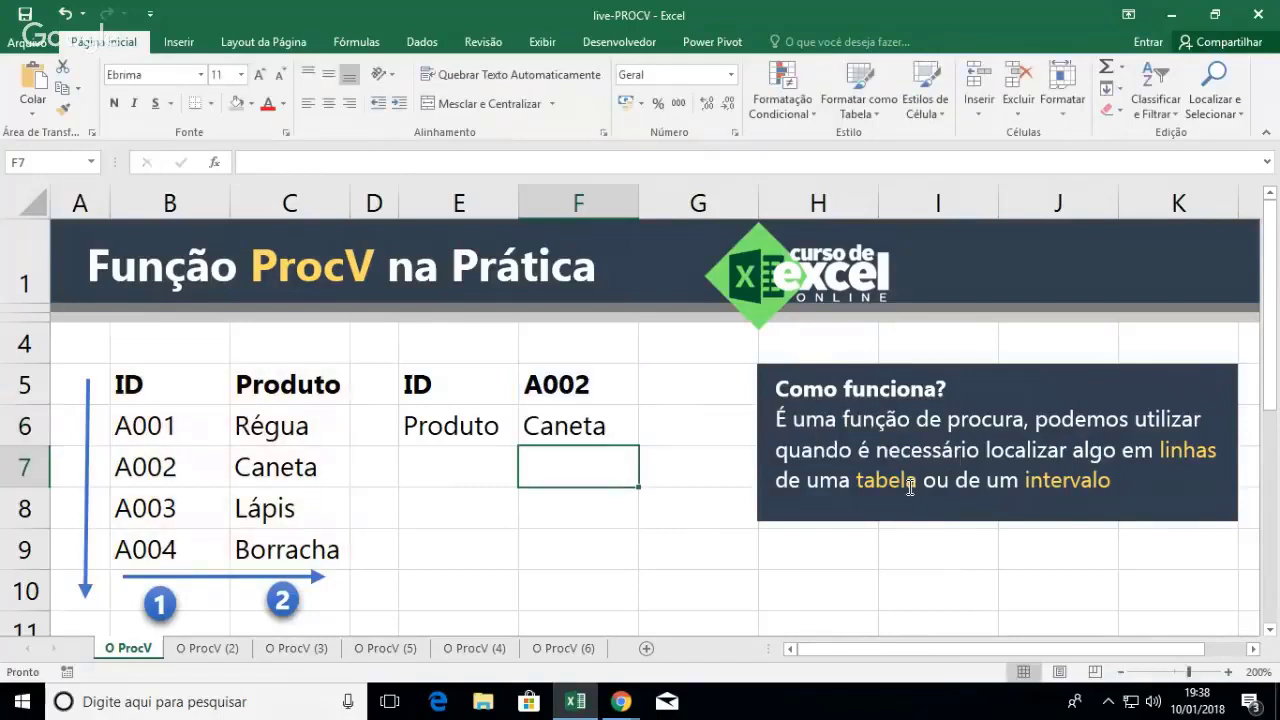
Test the lookup by changing the ID in F5 to A003 and finally to A004
key("Up")
key("Up")
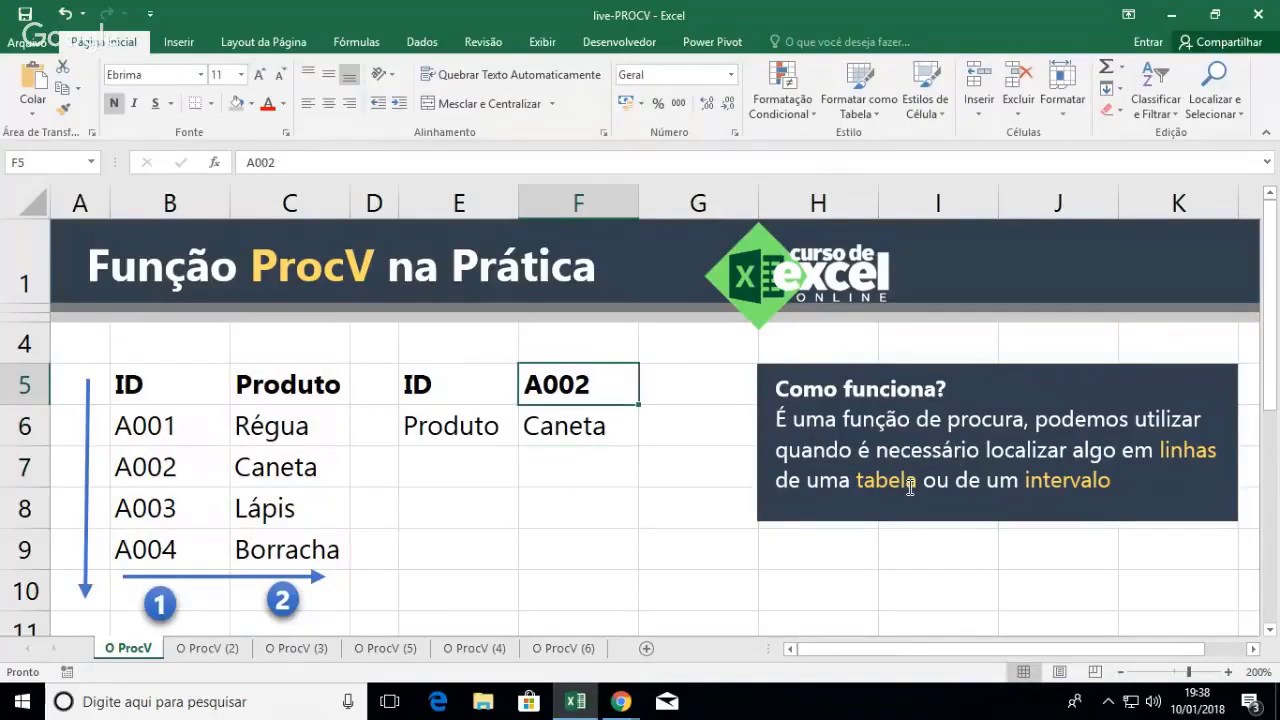
type("A")
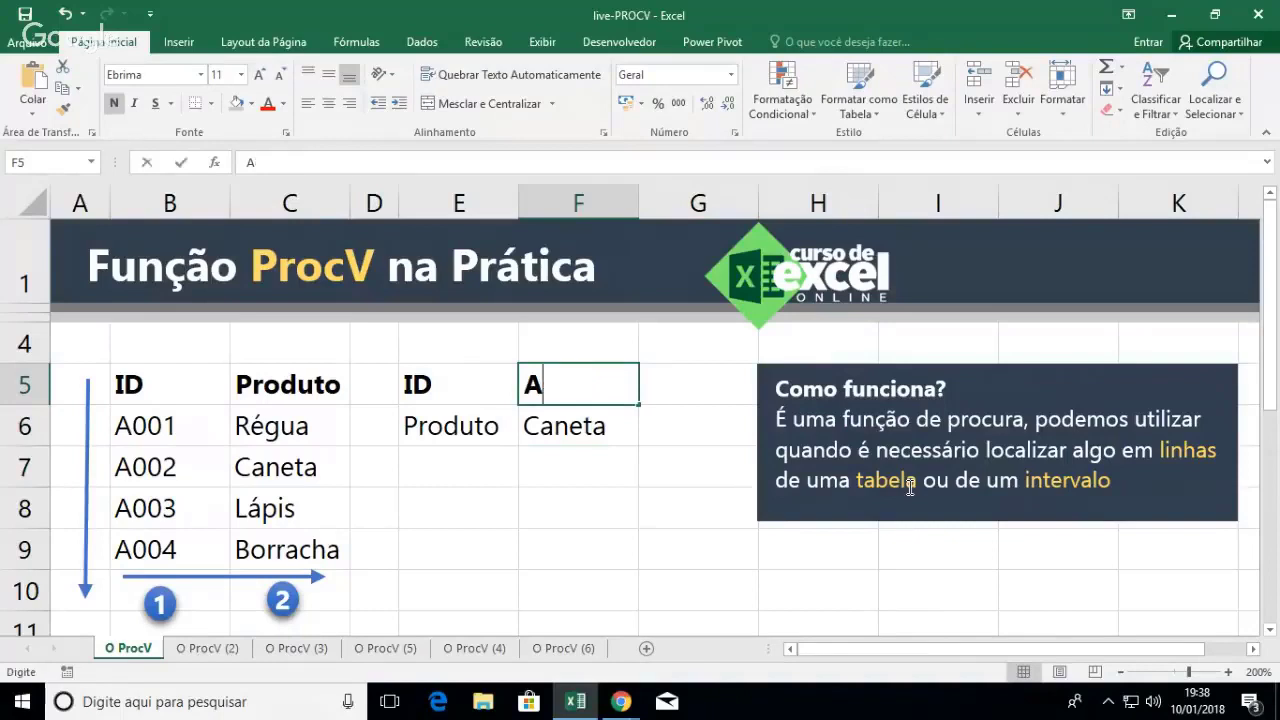
type("003")
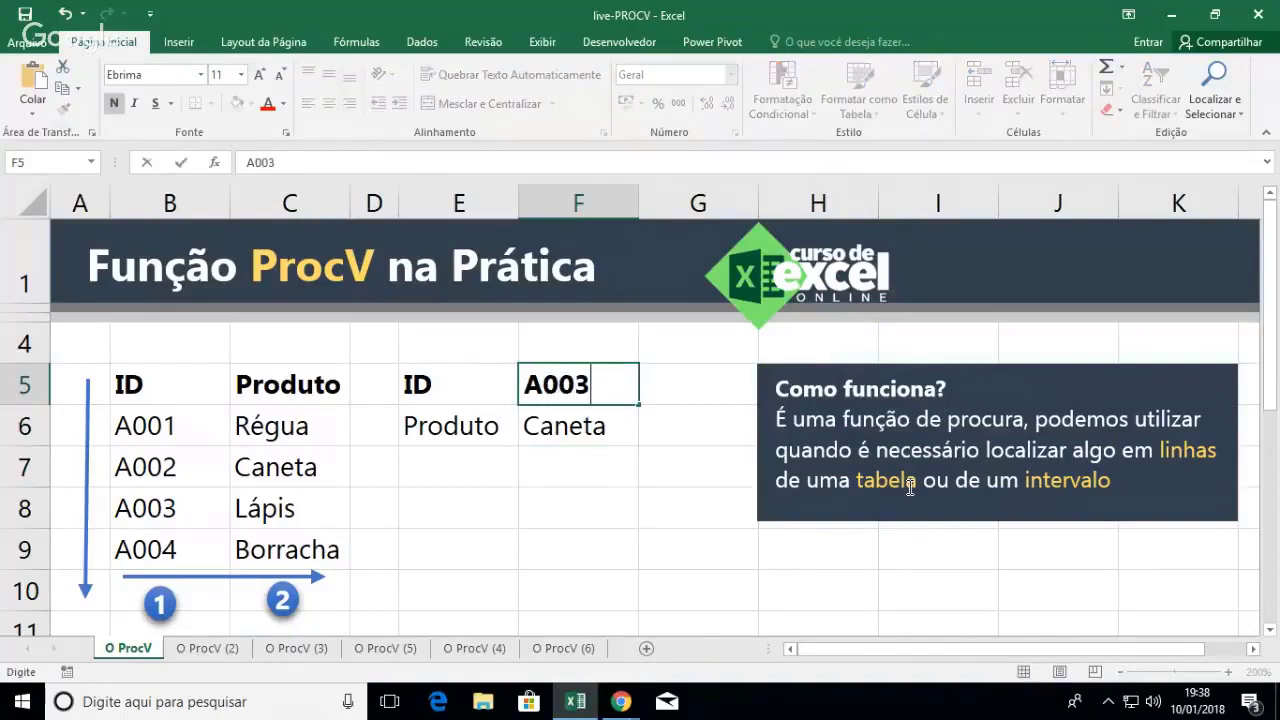
key("Return")
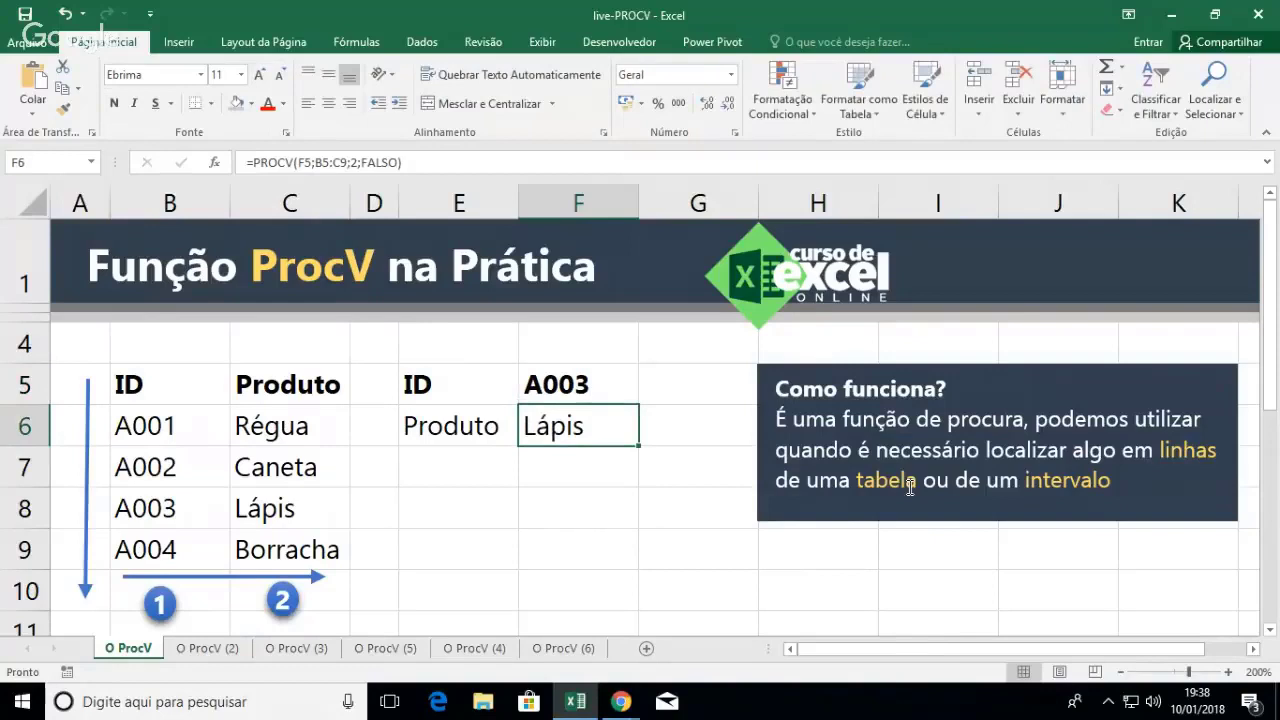
key("Up")
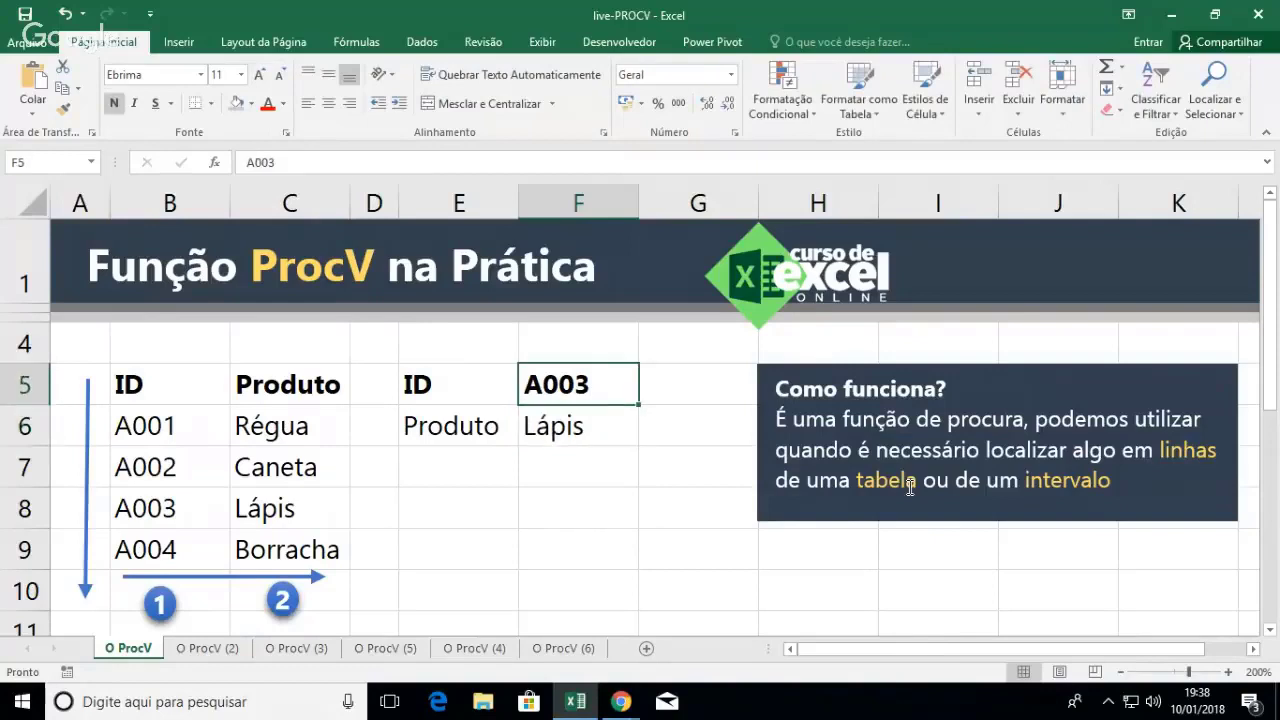
type("A004")
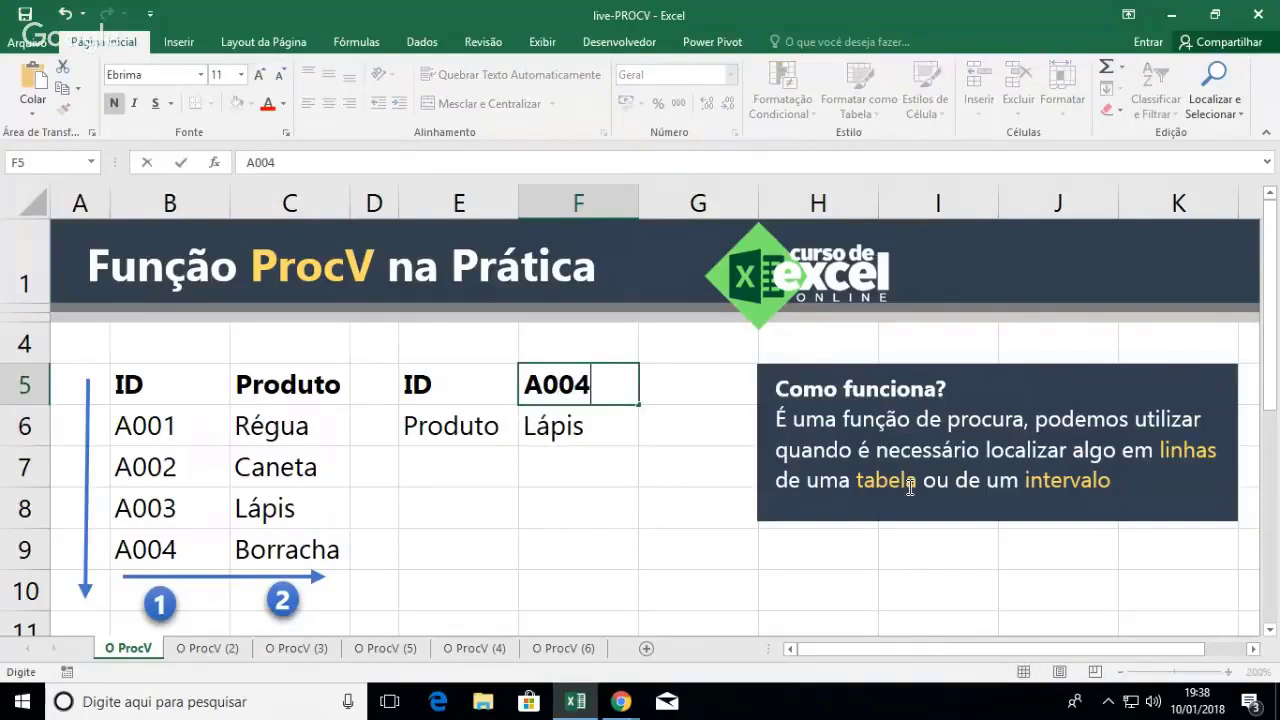
key("Return")
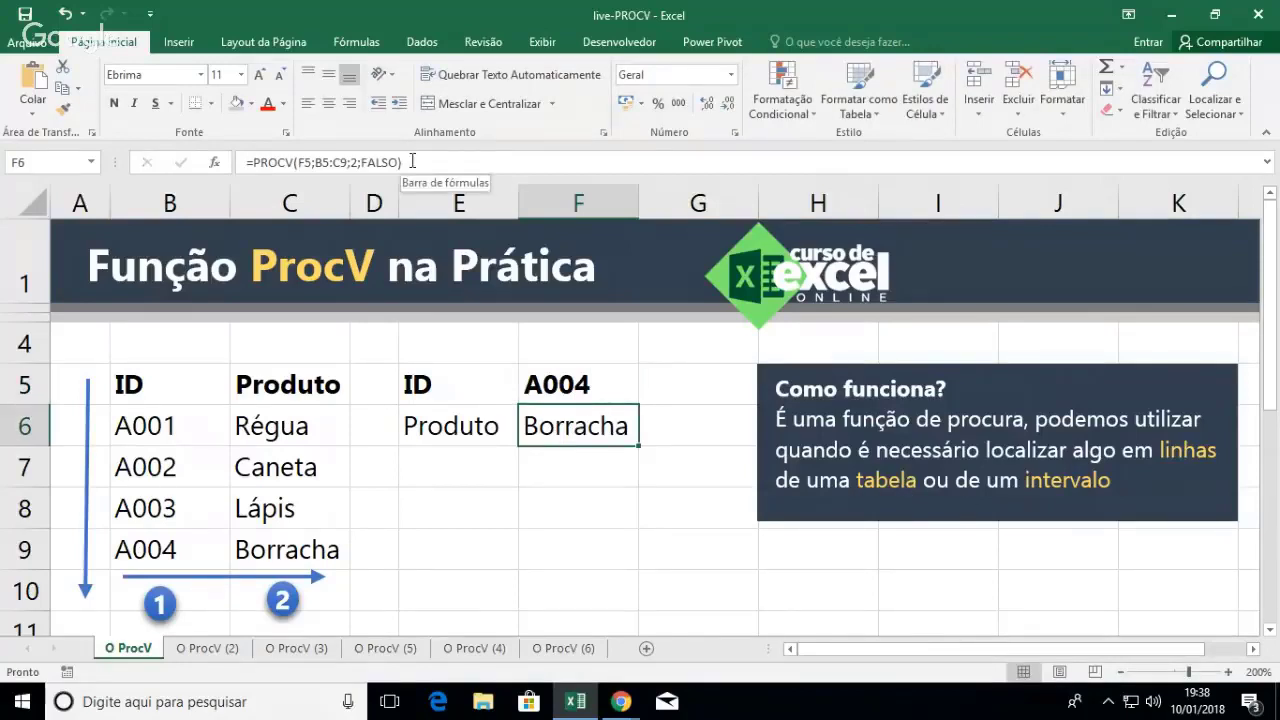
Copy the full formula text from F6 and cancel the cell edit
left_click_drag(411, 161, 232, 163)
key("ctrl+c")
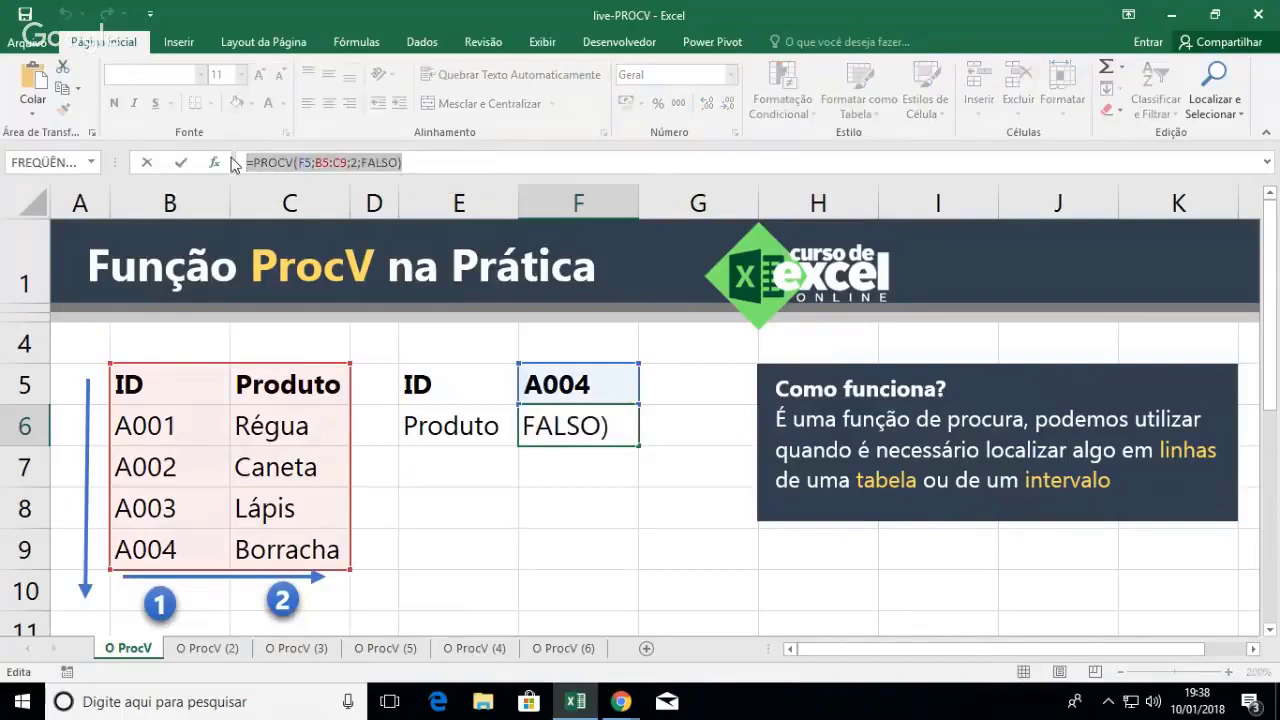
type("=")
left_click(640, 548)
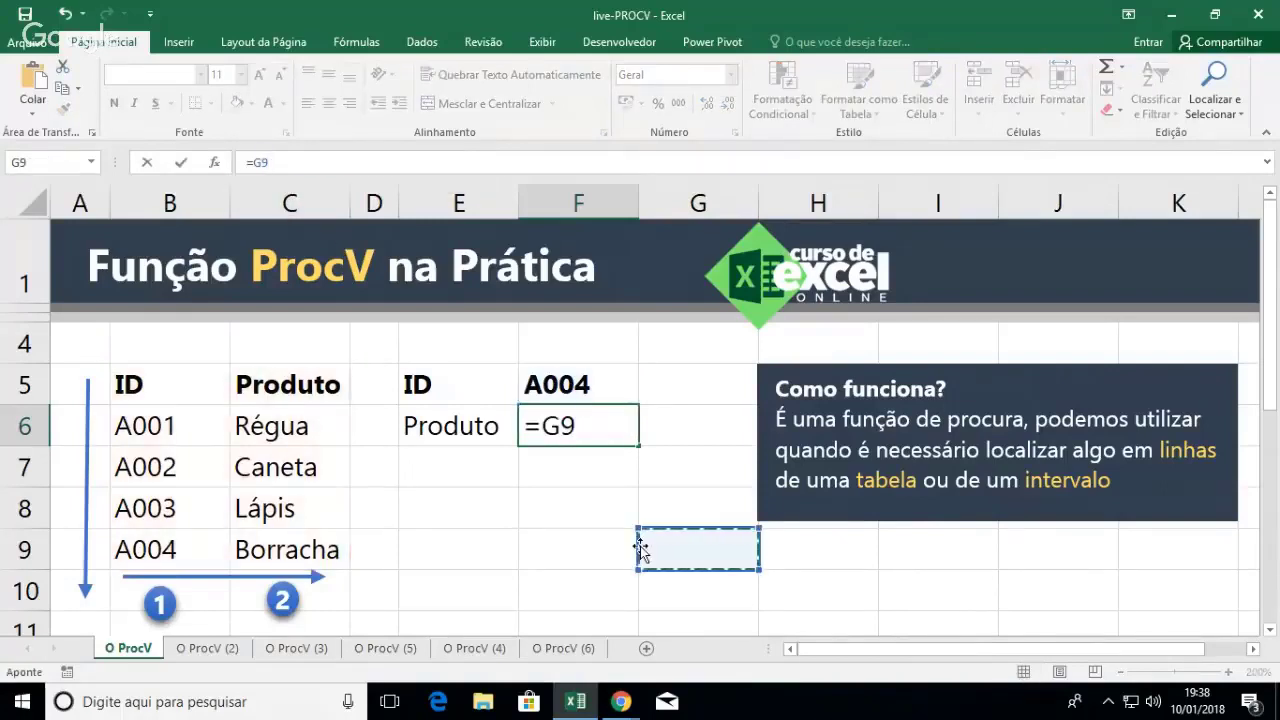
key("Escape")
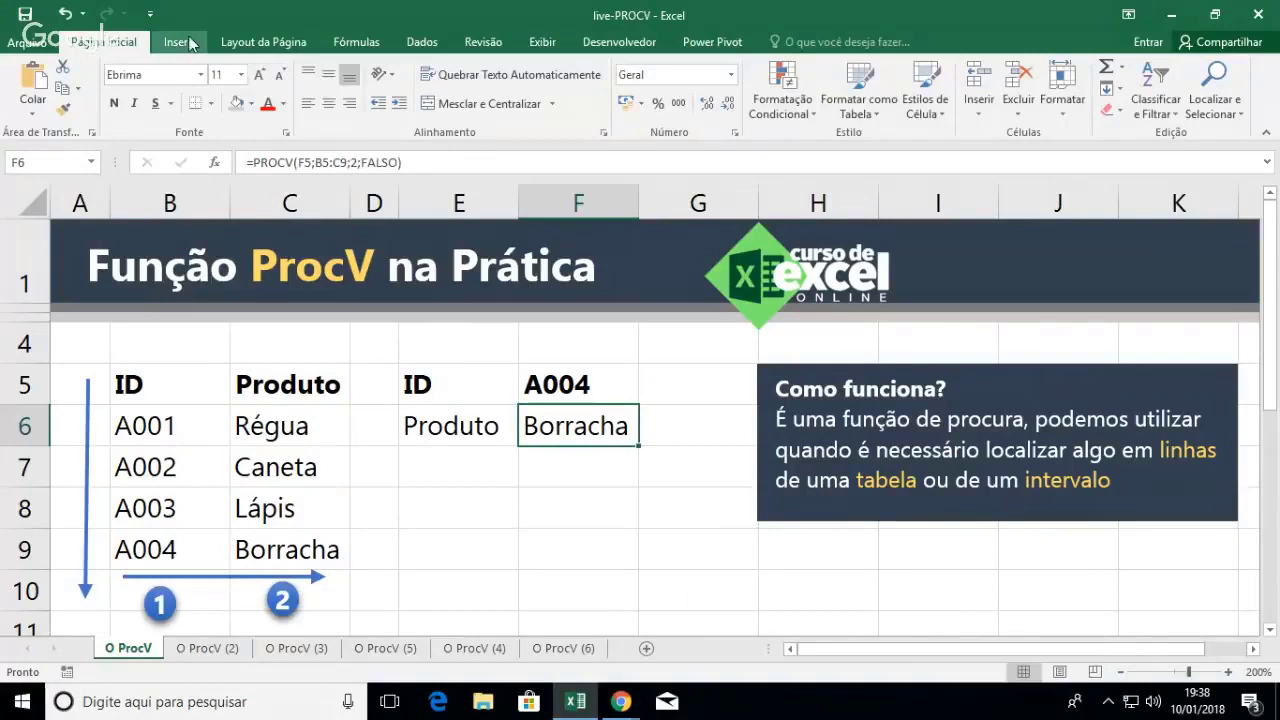
Draw a rectangle shape about 7.75 cm wide and 0.9 cm high across rows 9 and 10, starting in column E
left_click(188, 43)
left_click(303, 68)
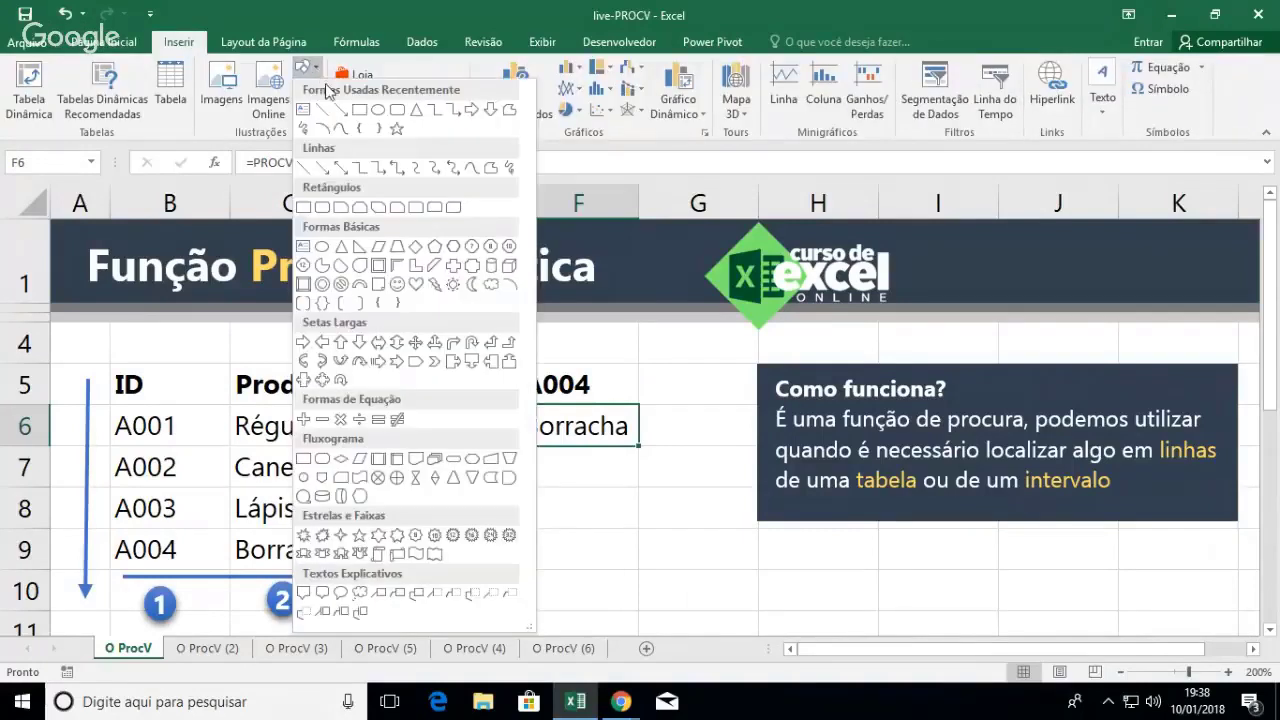
left_click(359, 110)
left_click_drag(444, 540, 992, 603)
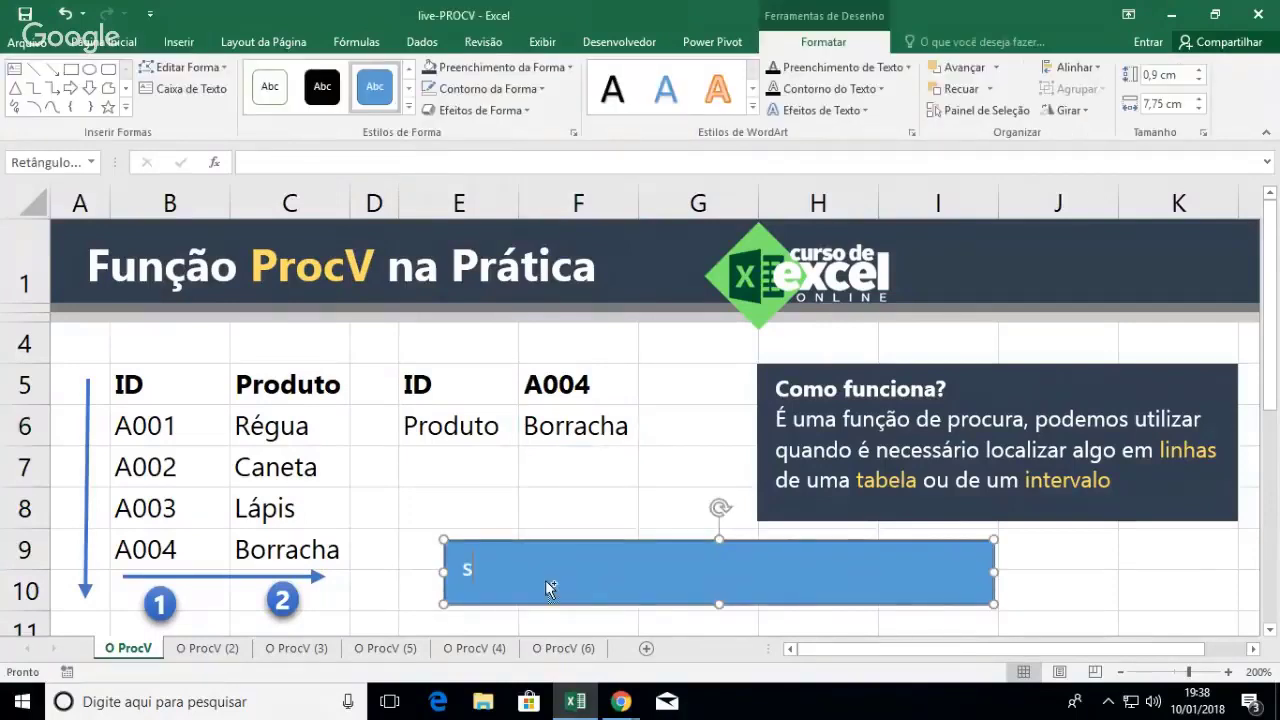
Paste the copied formula as the rectangle's only text and narrow the shape to about 5.45 cm
key("ctrl+v")
left_click_drag(472, 570, 461, 570)
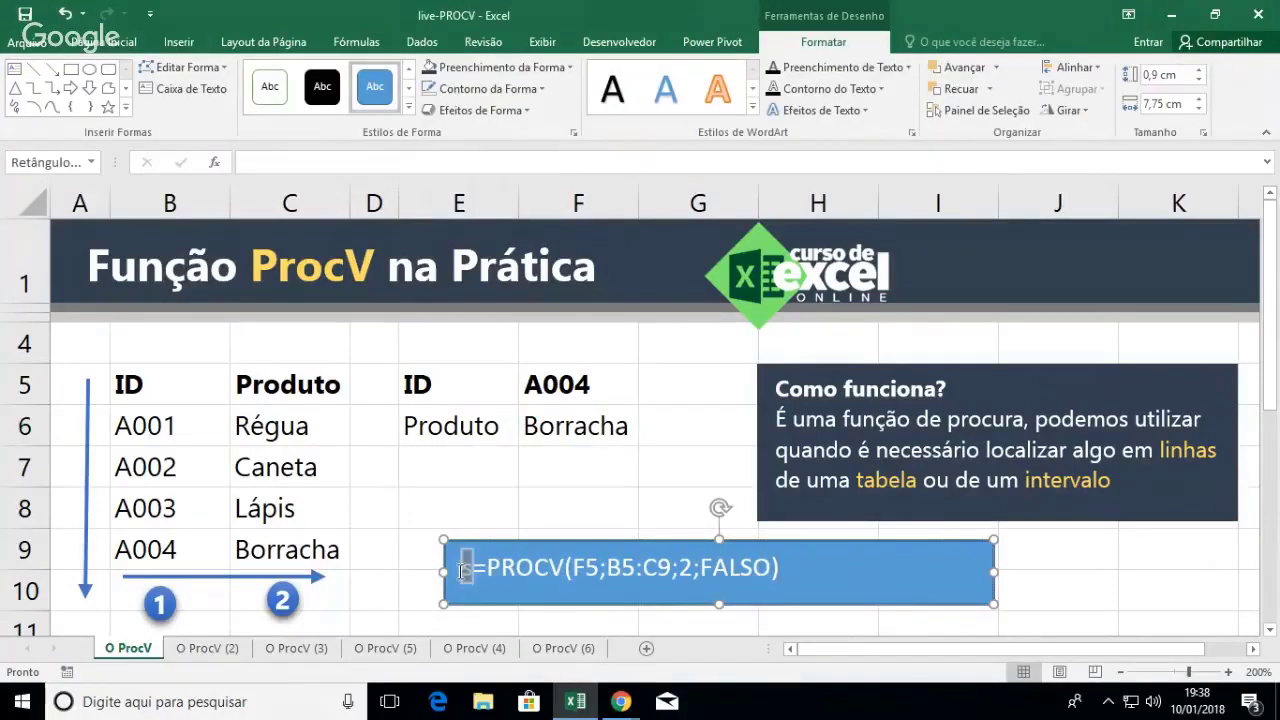
key("BackSpace")
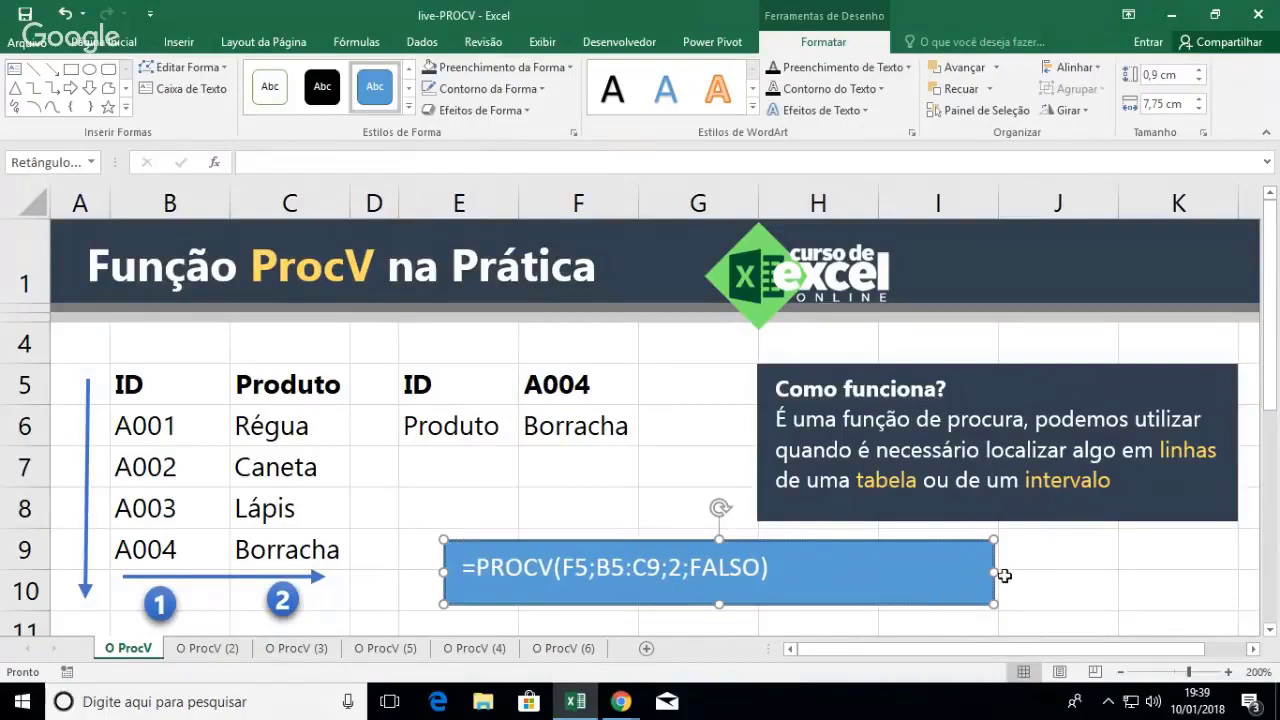
left_click_drag(994, 572, 830, 572)
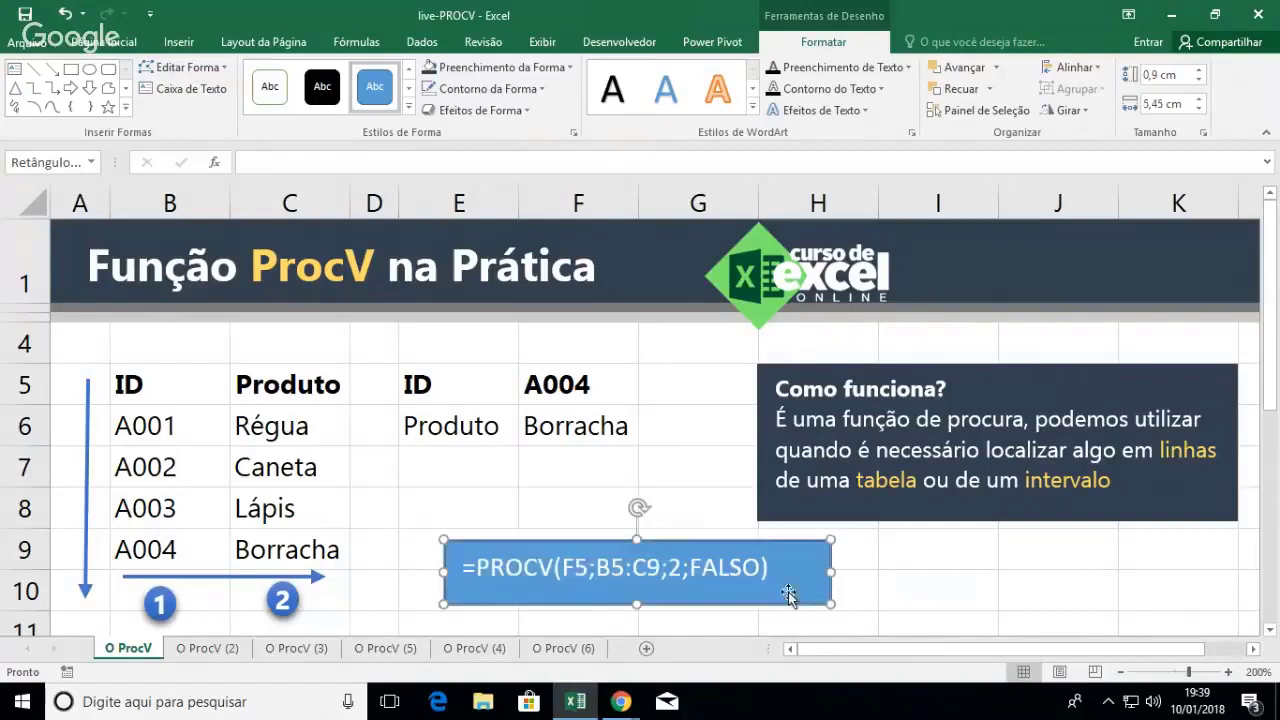
Center the rectangle's text horizontally and vertically, and fill the shape with dark blue
left_click(113, 42)
left_click(328, 103)
left_click(328, 76)
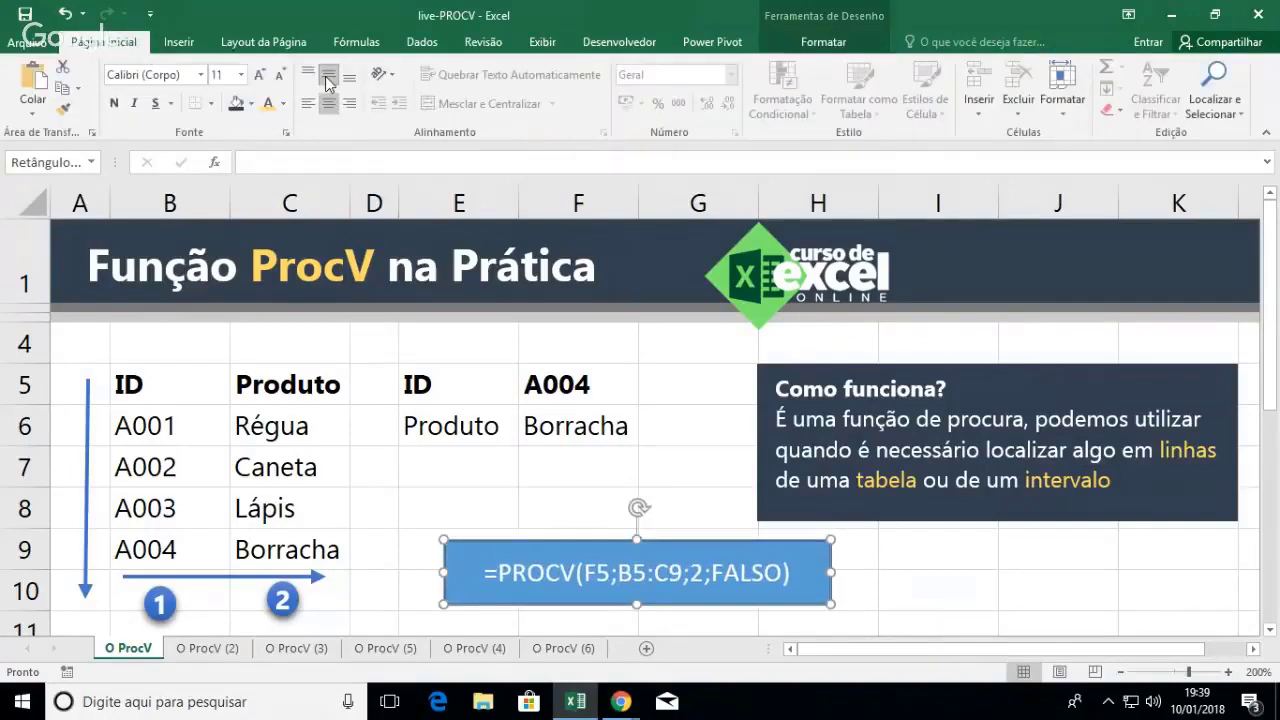
left_click(236, 104)
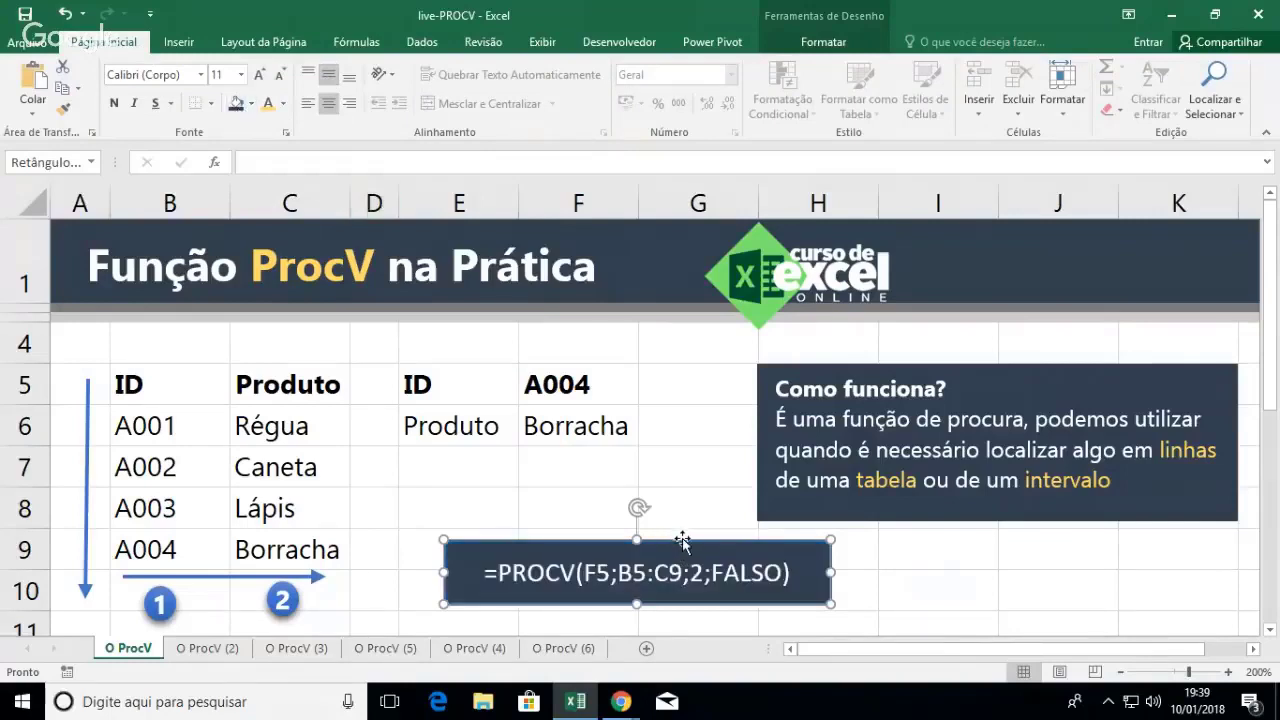
left_click(896, 558)
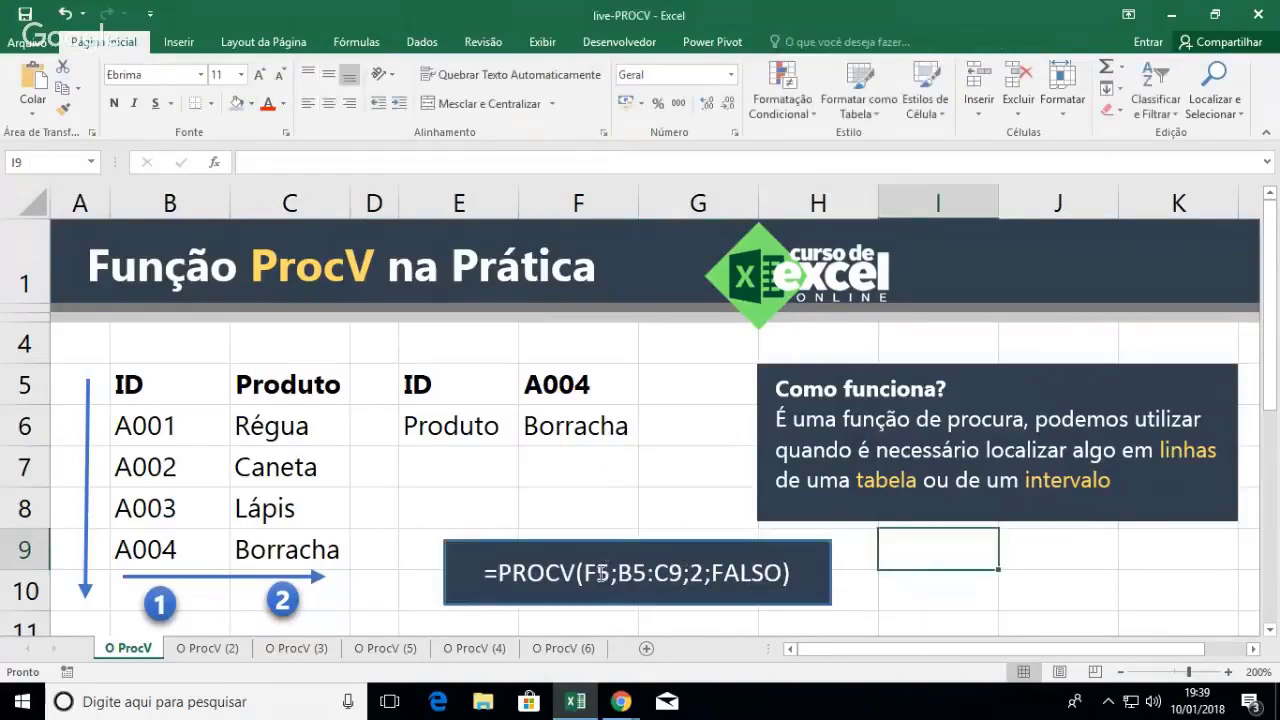
Color the B5:C9 argument gold in the formula text of the dark blue rectangle
left_click(596, 388)
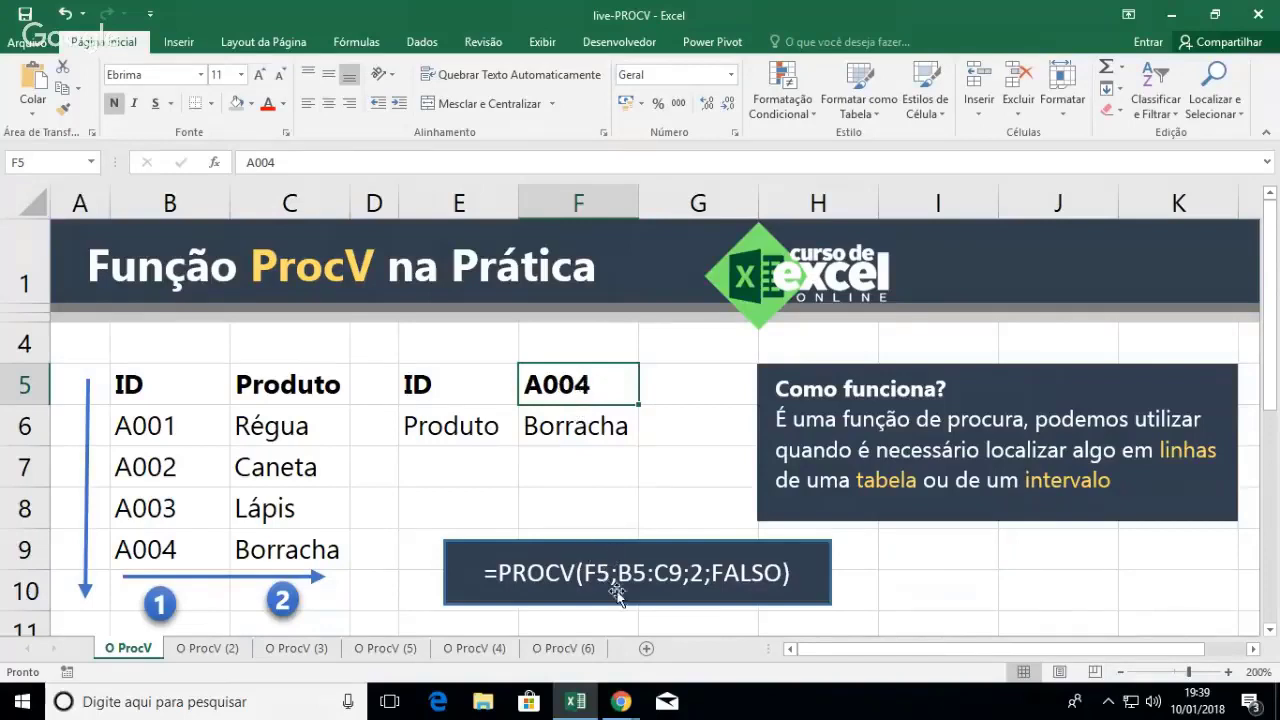
left_click_drag(618, 578, 677, 576)
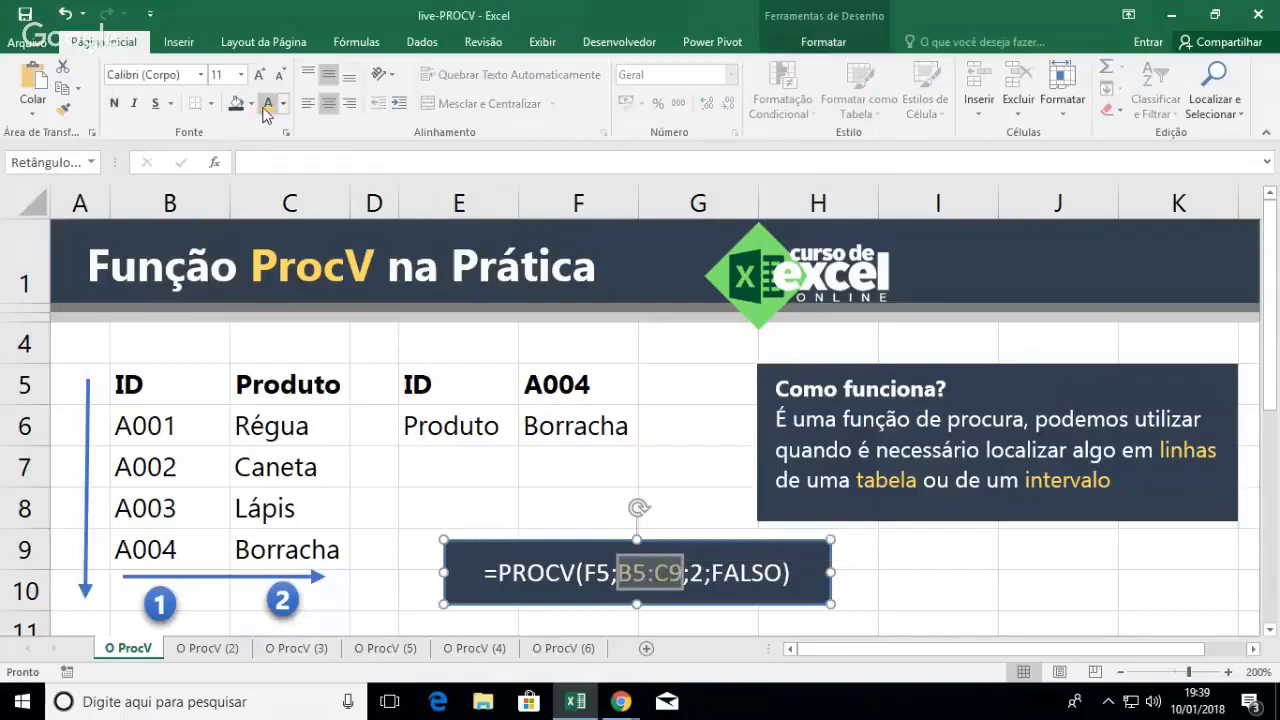
left_click(375, 490)
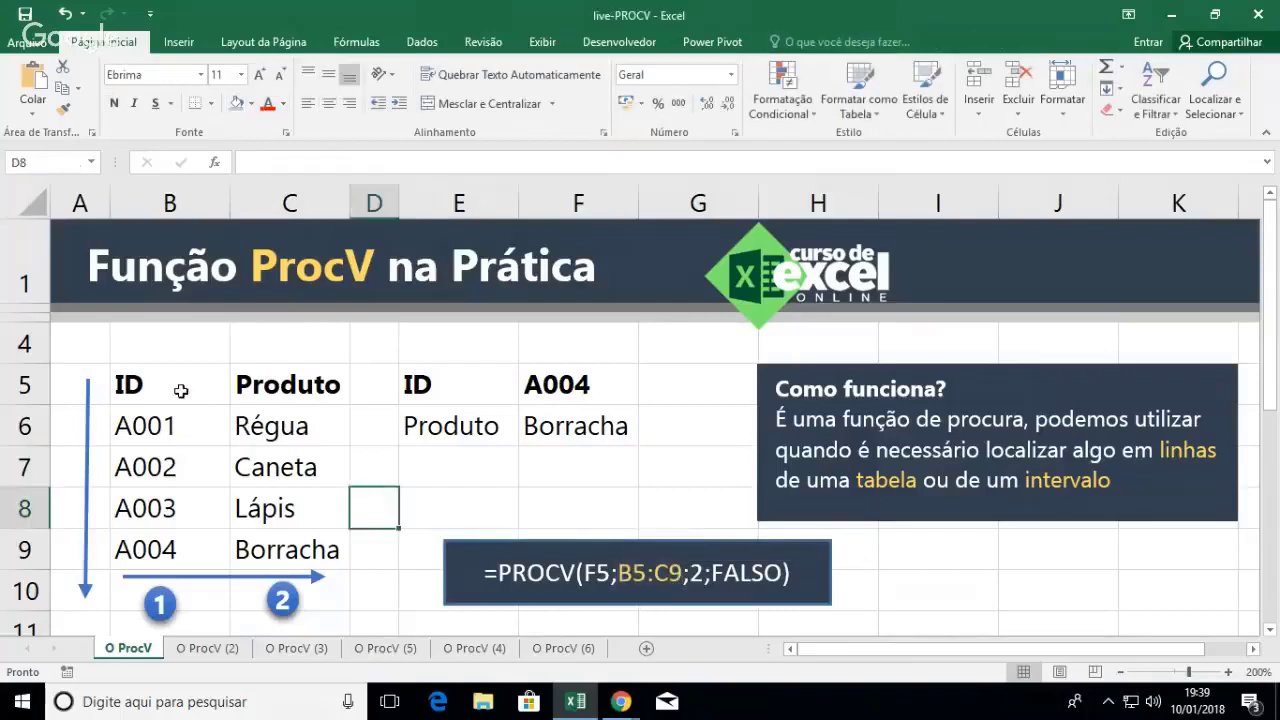
Apply all borders to the ID and Produto table in B5:C9
left_click_drag(180, 388, 332, 540)
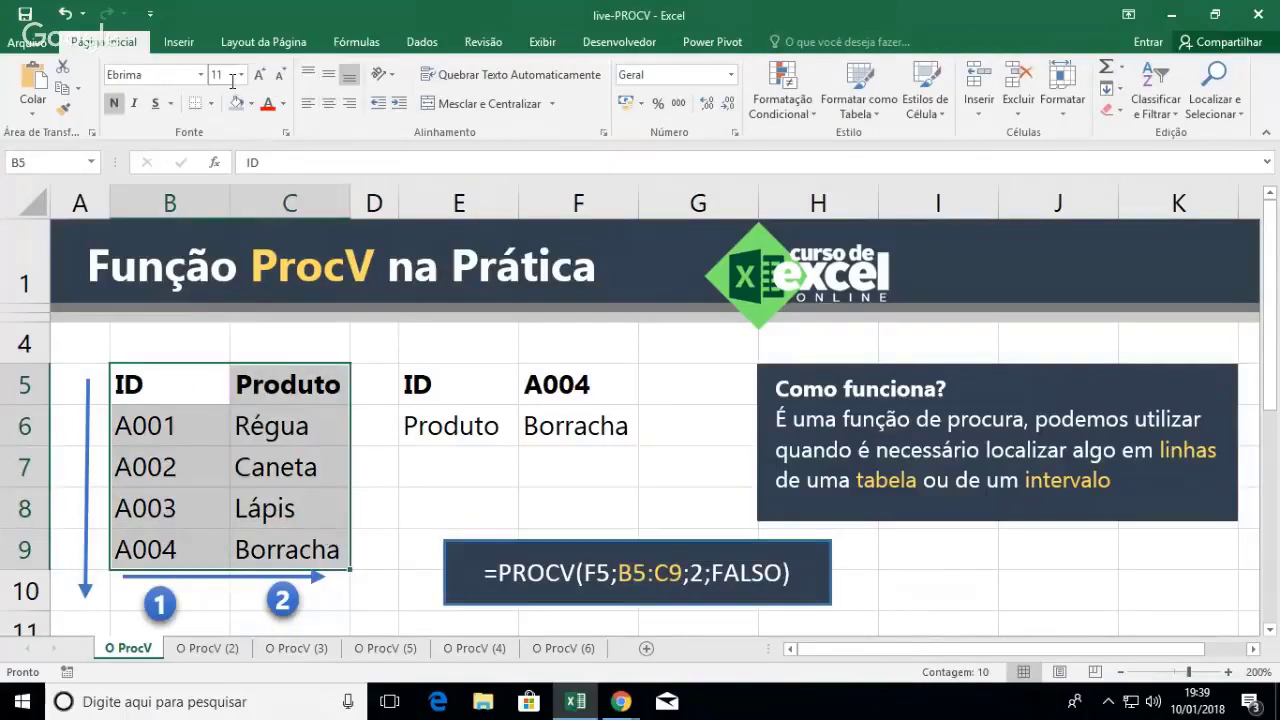
left_click(211, 104)
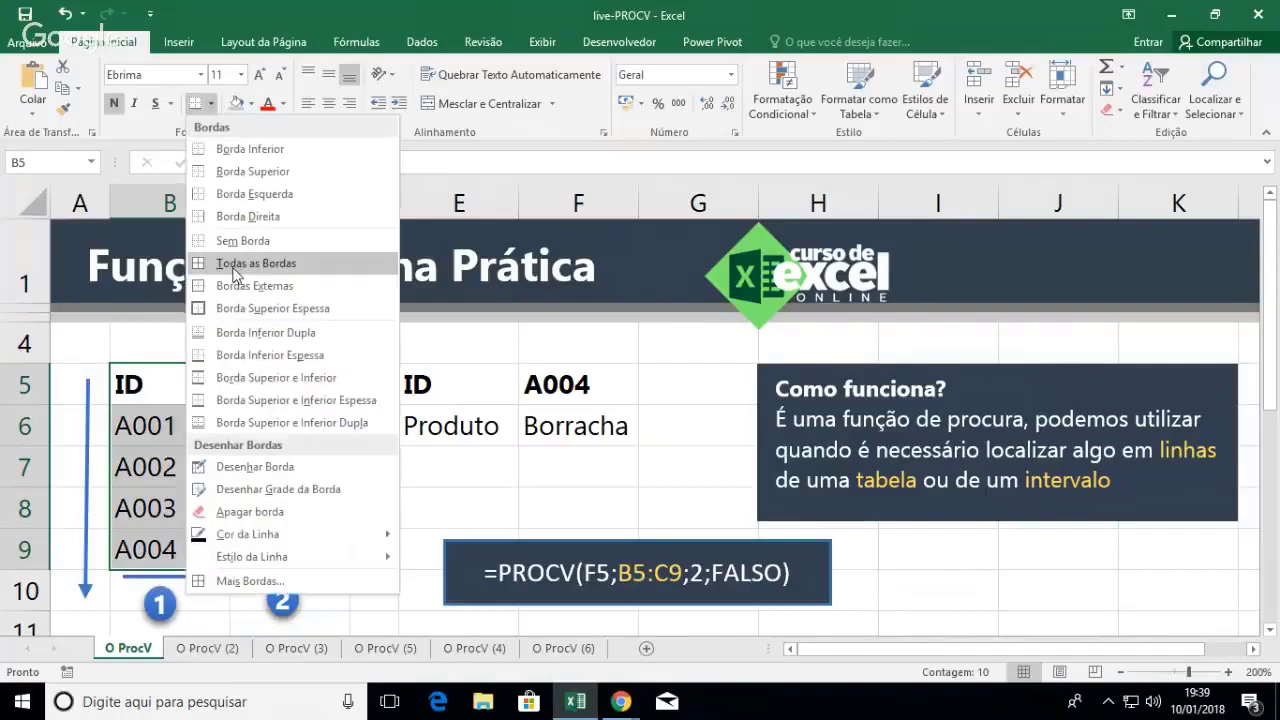
left_click(229, 261)
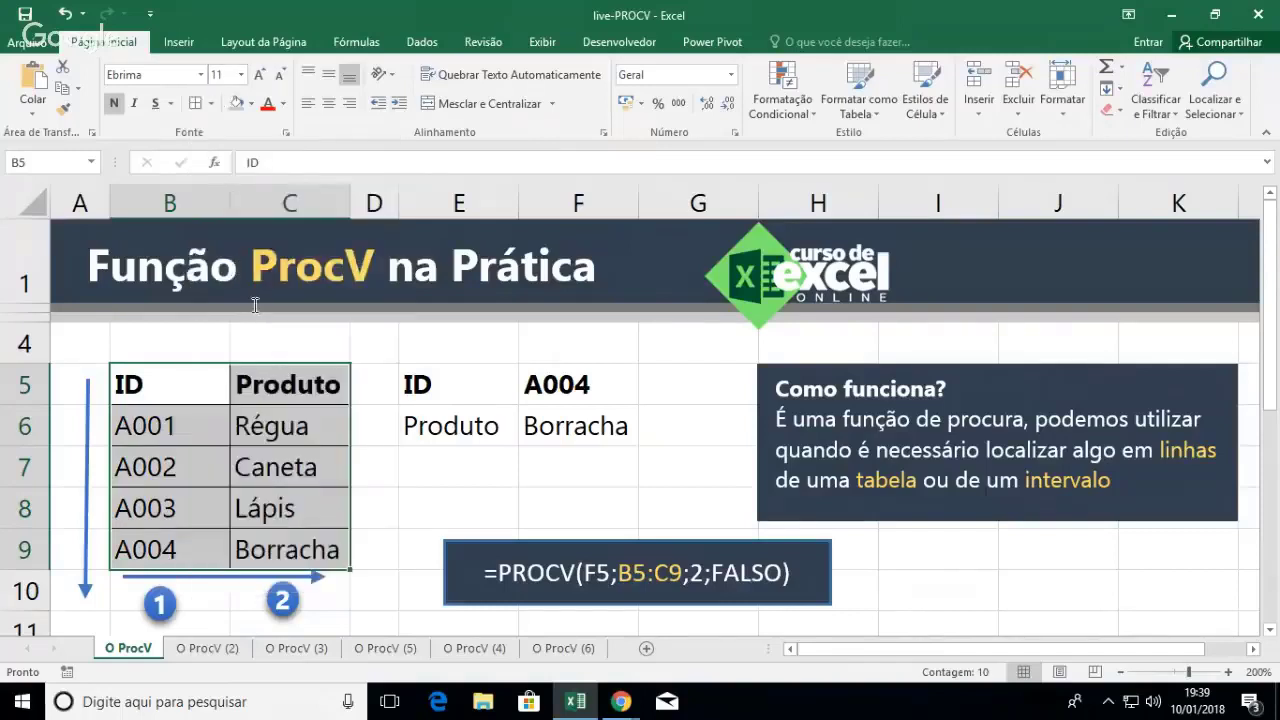
left_click(466, 458)
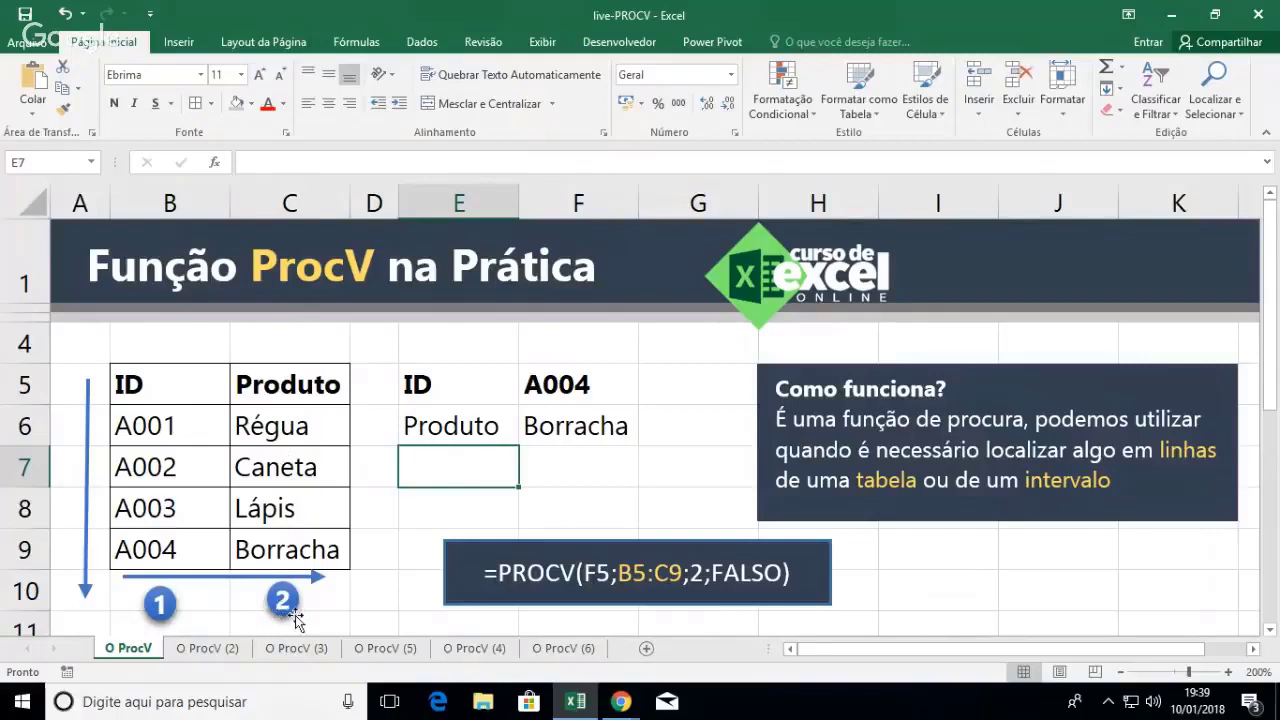
Clear the formula in F6 and enter =procv(F5;B5:C9;2;0 in its place, using 0 for an exact match
left_click(590, 430)
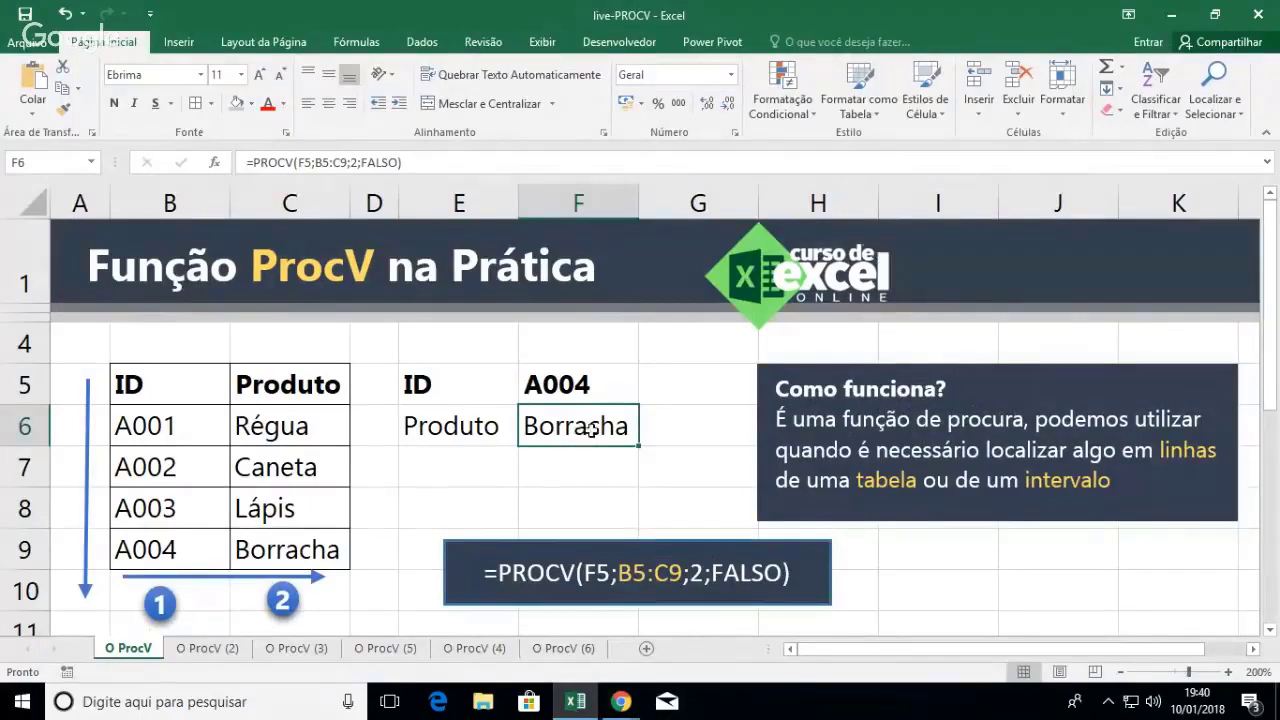
key("Delete")
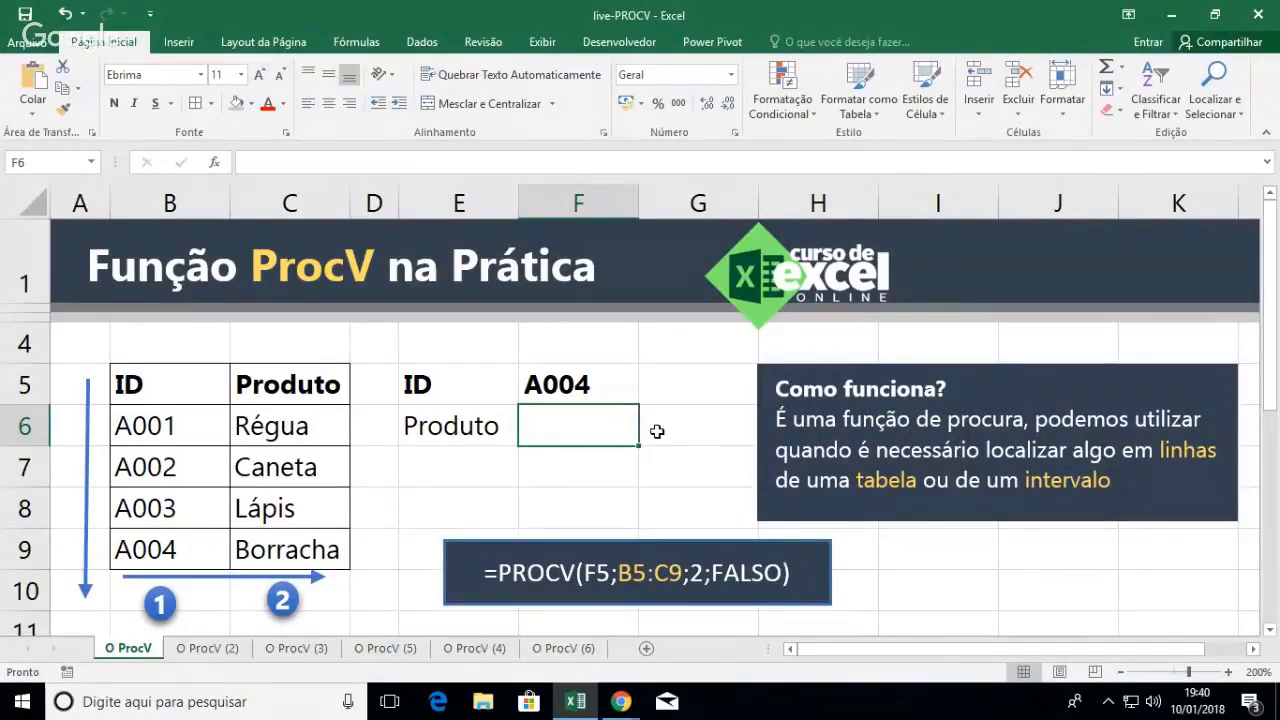
type("=procv")
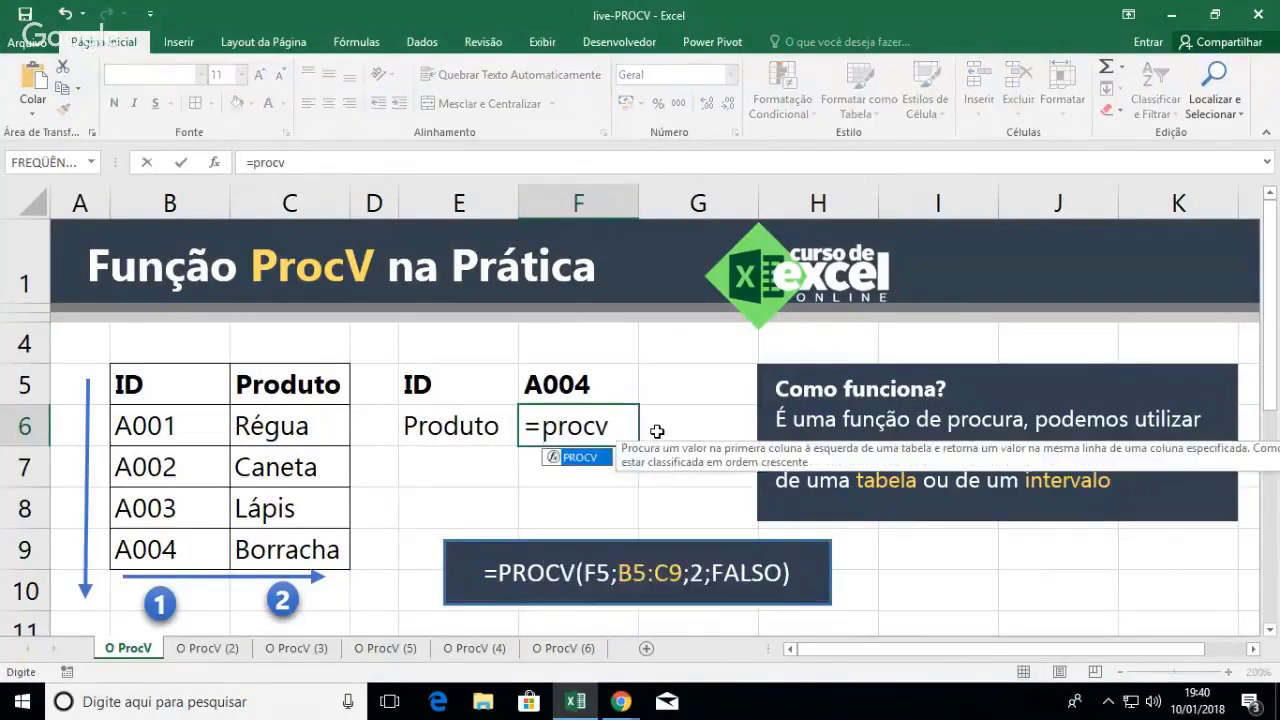
type("(")
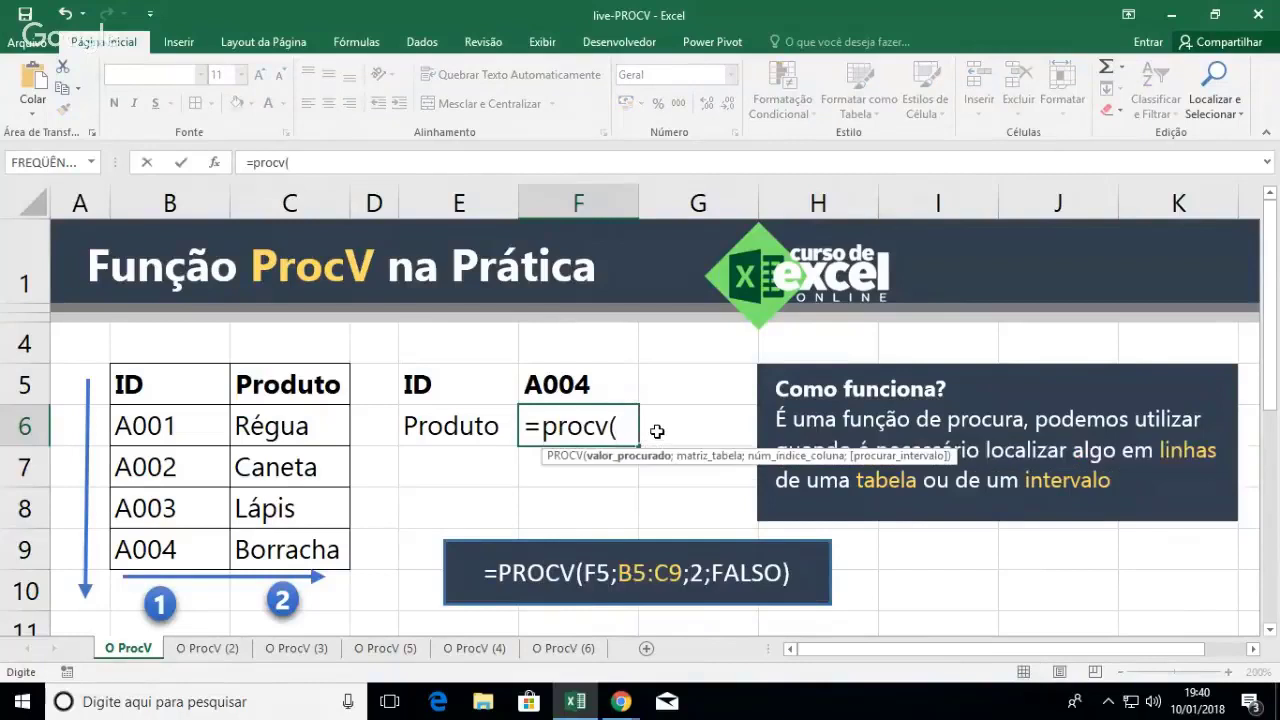
left_click(610, 387)
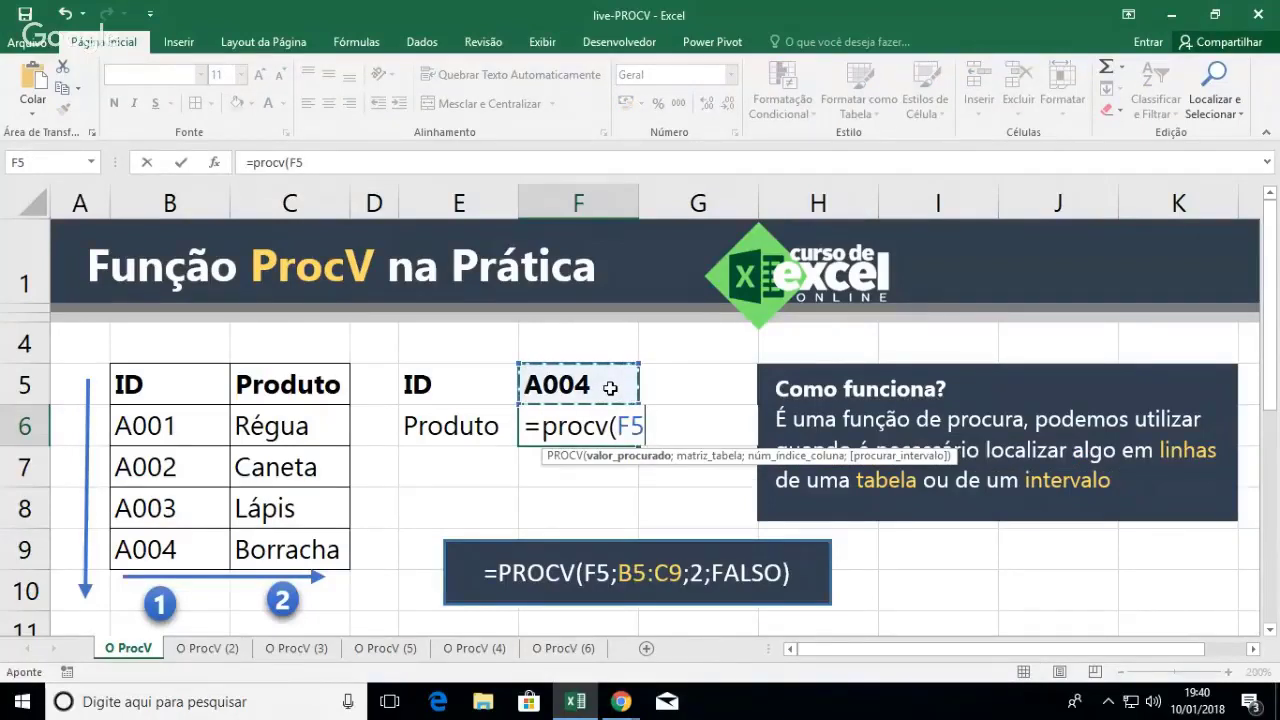
type(";")
left_click_drag(135, 378, 272, 552)
left_click_drag(182, 381, 300, 553)
type(";")
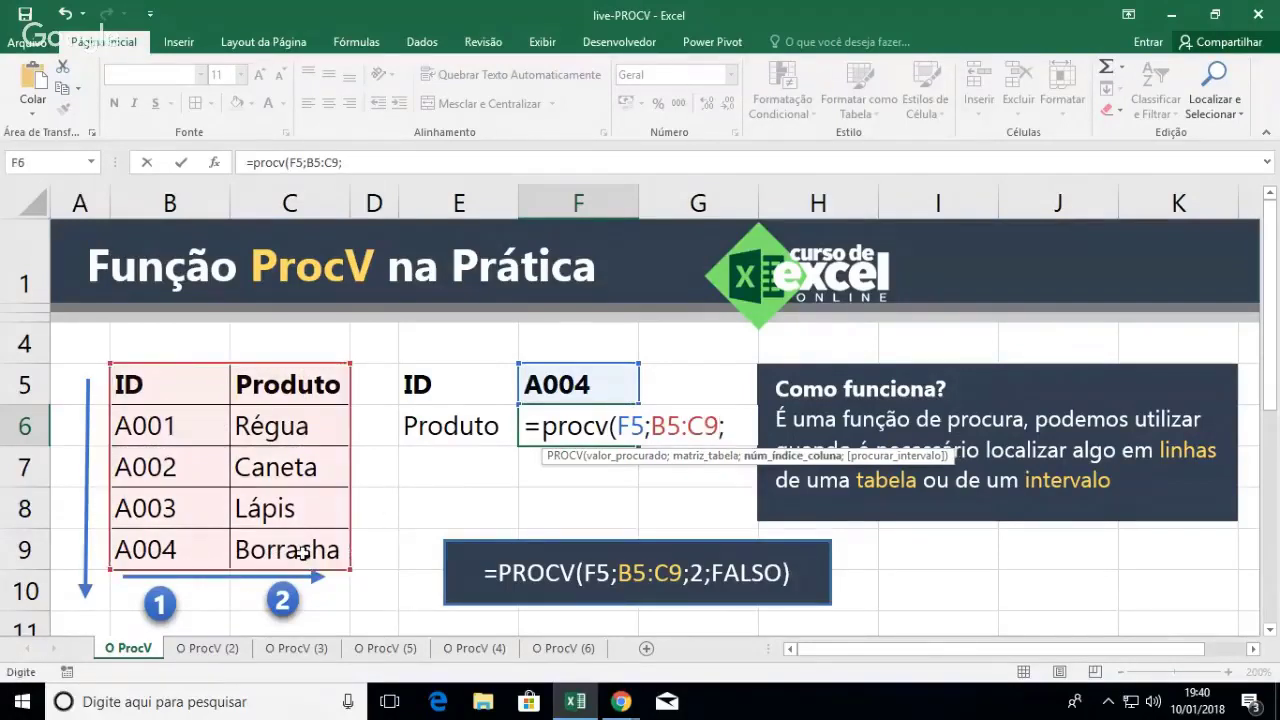
type("2;")
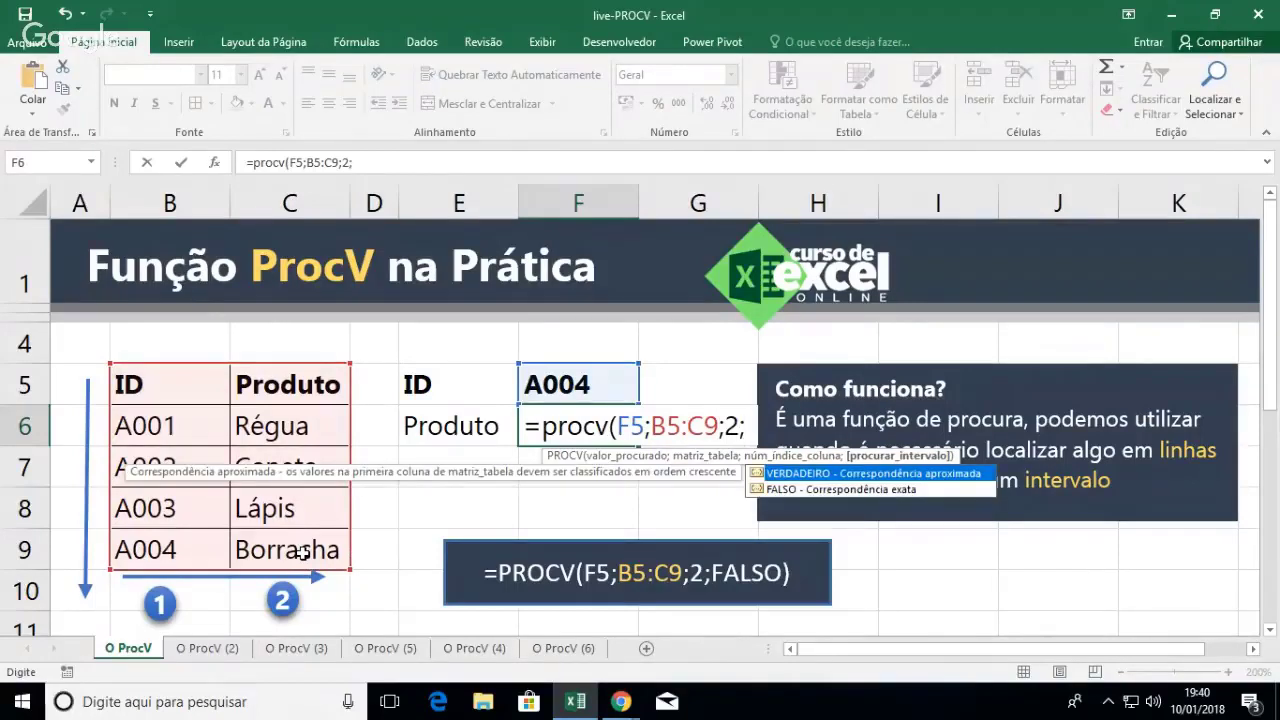
type("0")
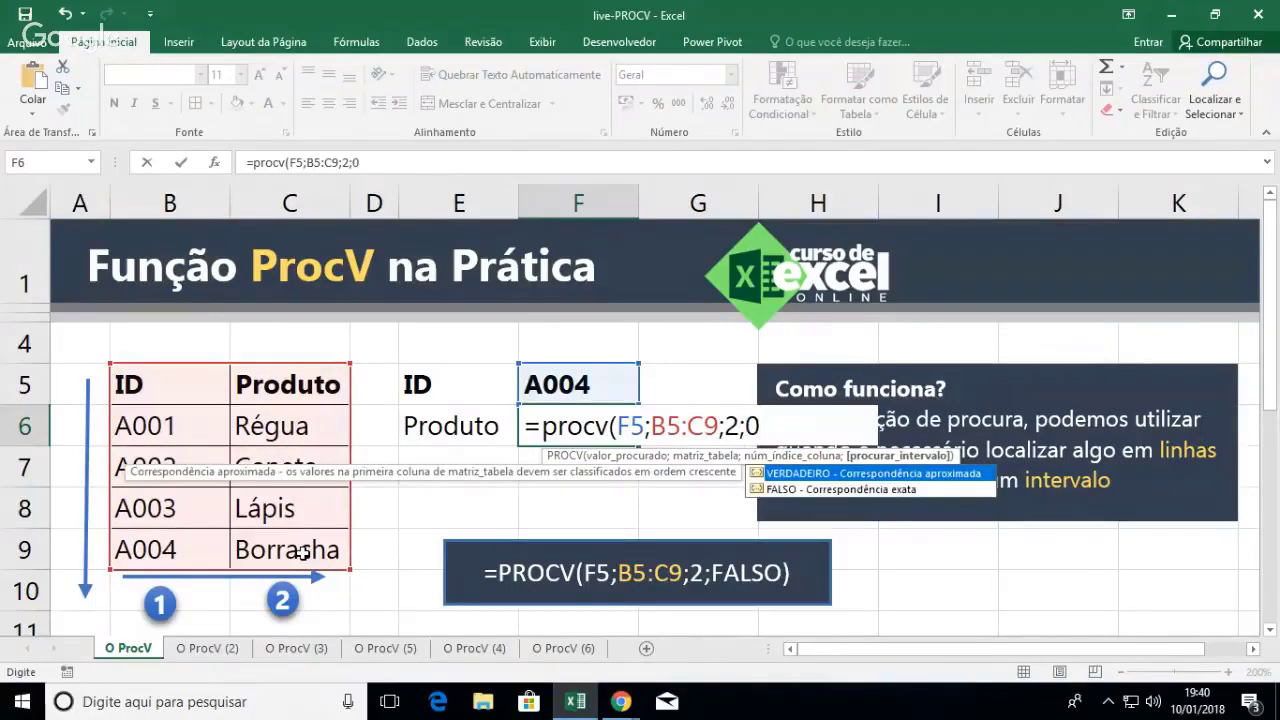
key("Return")
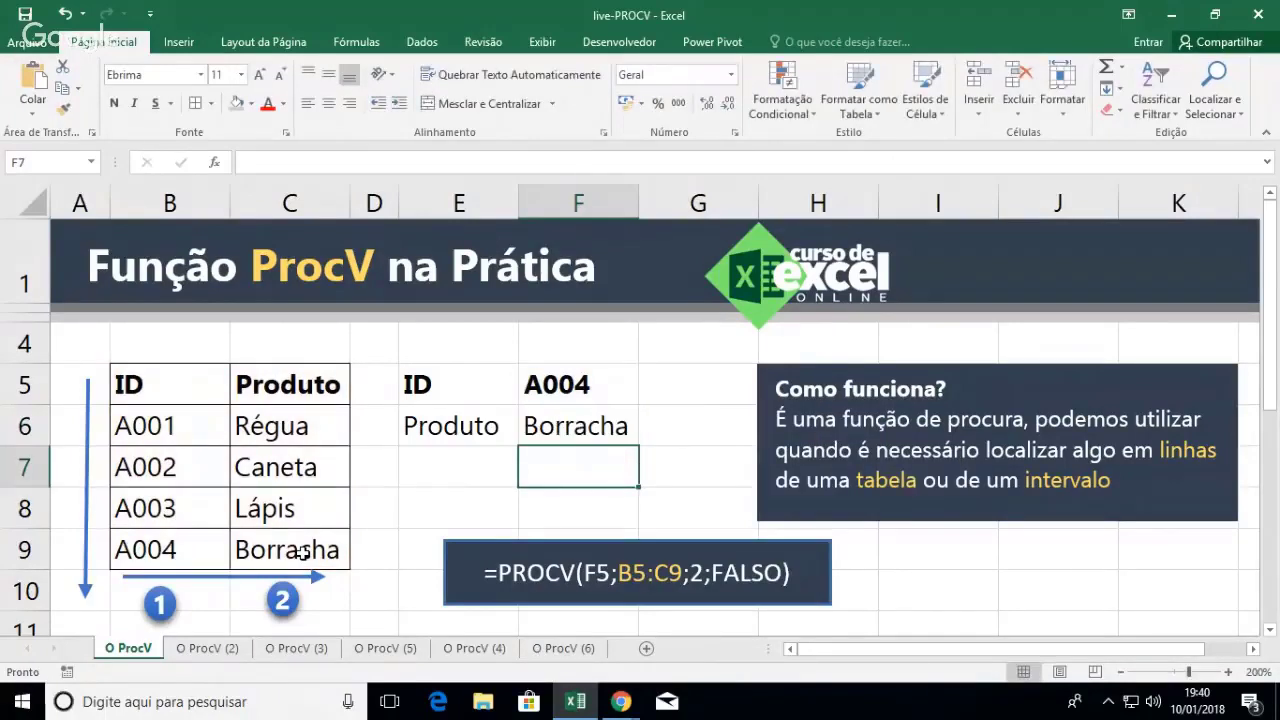
Change the lookup ID in F5 to A002
key("Up")
key("Up")
type("A002")
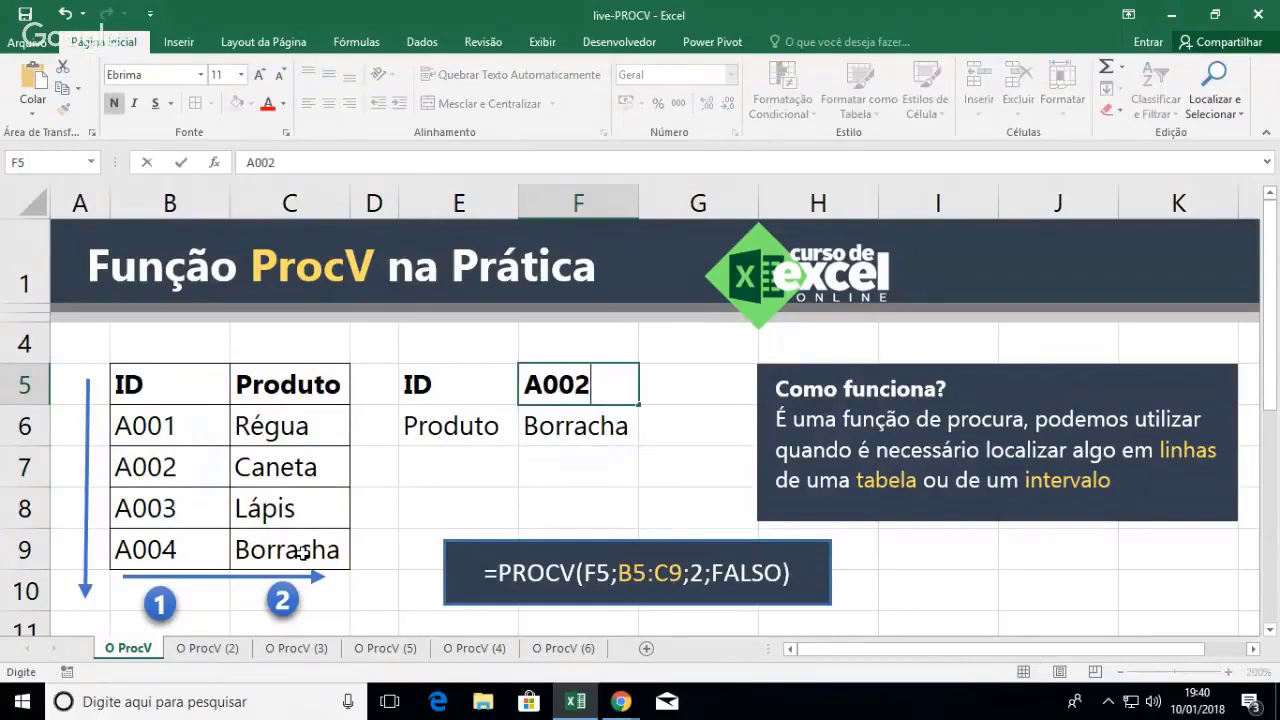
key("Return")
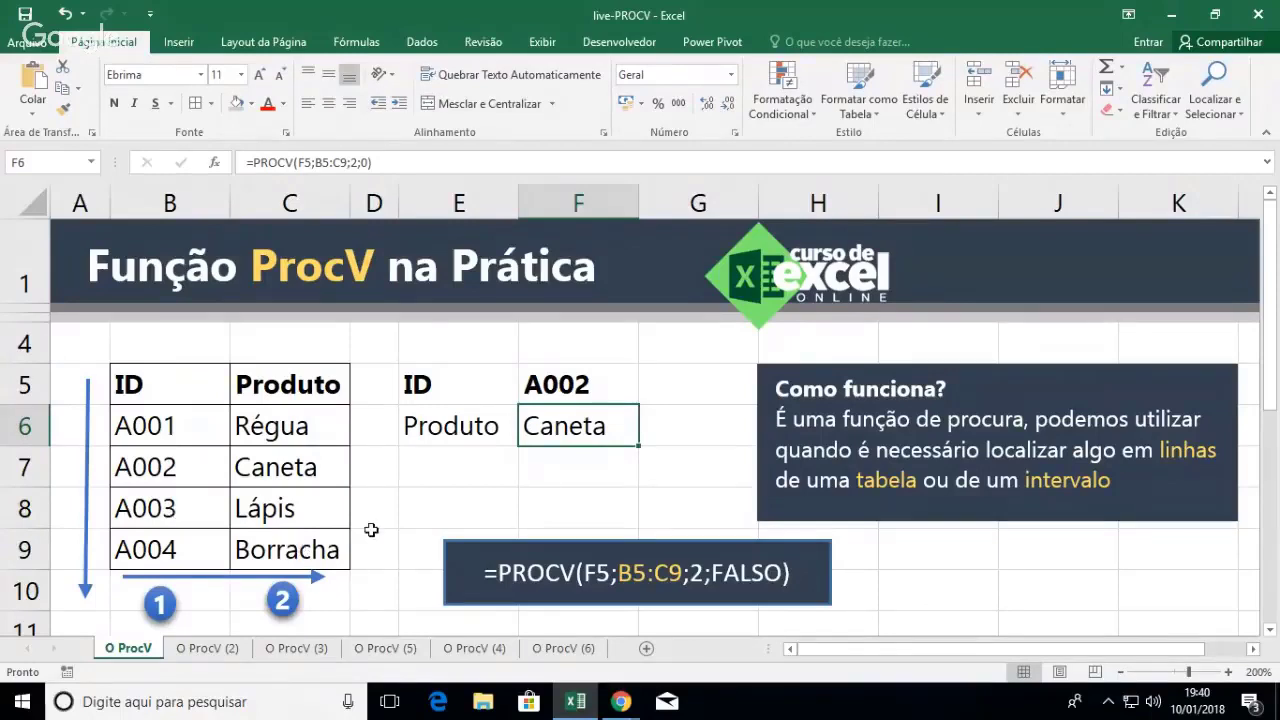
On the O ProcV (2) sheet, apply all borders to the product table B5:E11 and the lookup area G5:H8
left_click(207, 648)
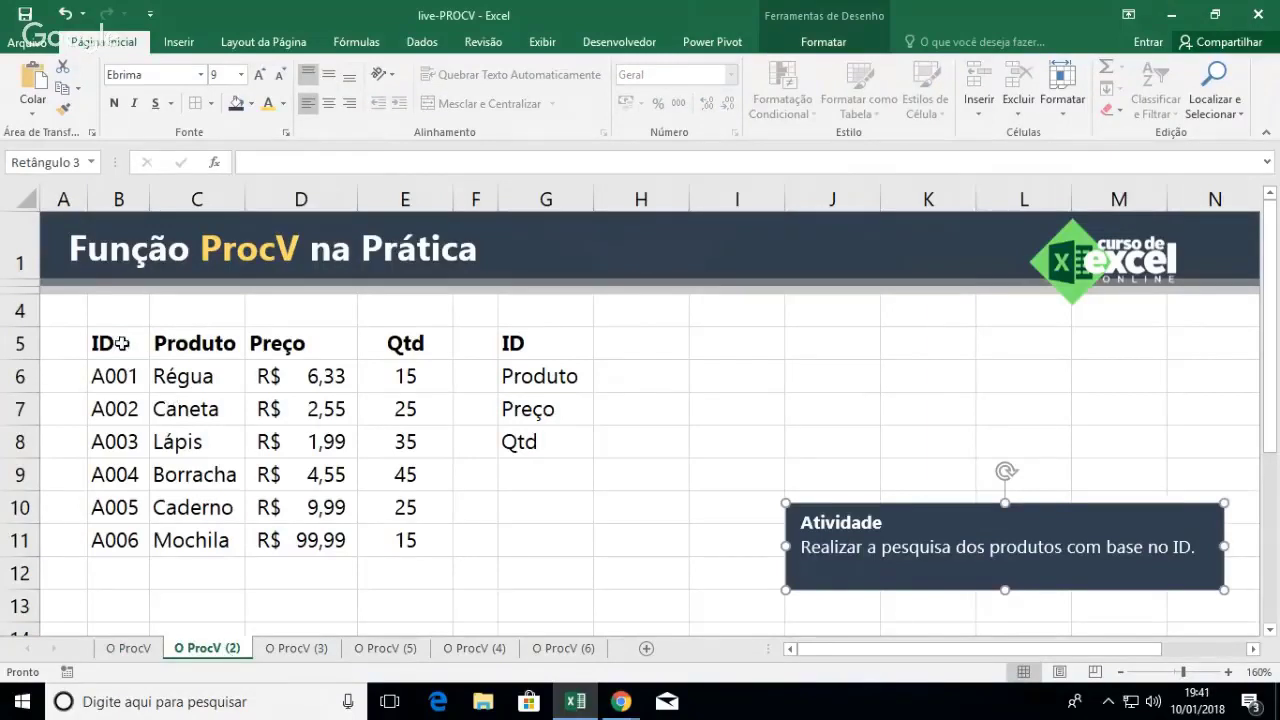
mouse_move(114, 343)
left_mouse_down()
mouse_move(398, 562)
mouse_move(399, 545)
left_mouse_up()
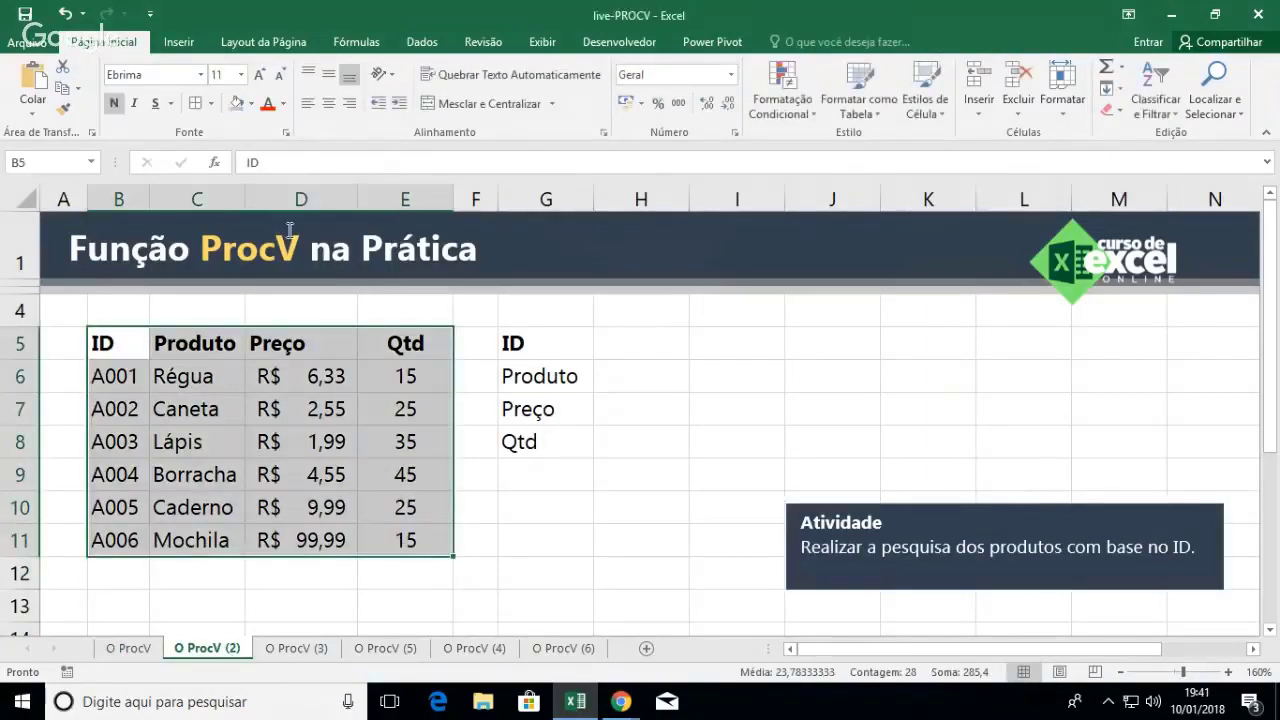
left_click(199, 103)
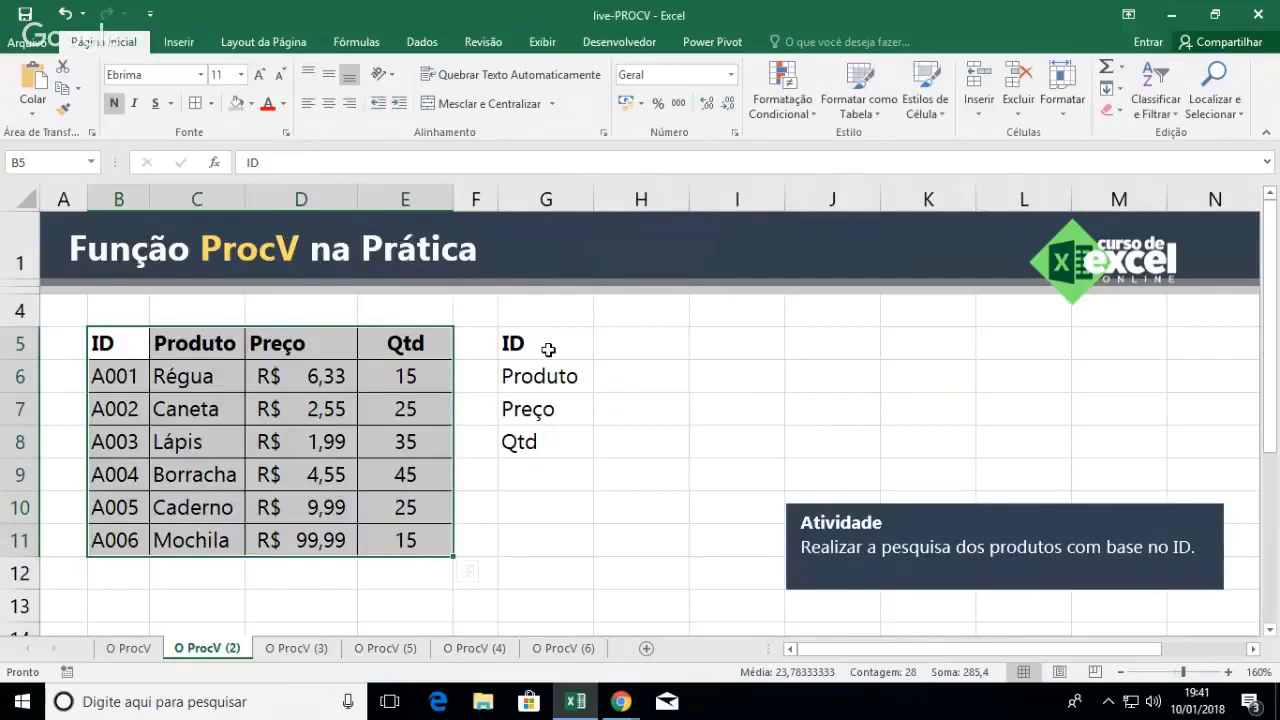
left_click_drag(543, 346, 663, 440)
left_click(199, 103)
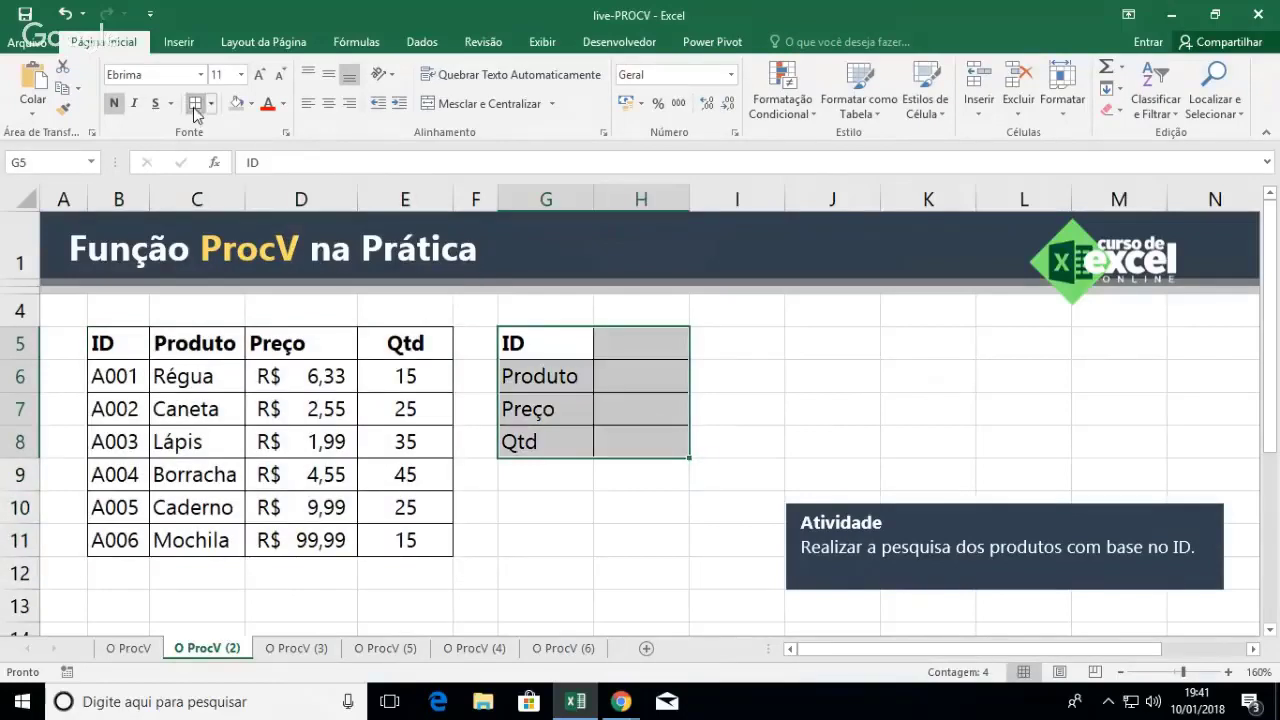
Widen column H to nearly double and move the Atividade box up beside the lookup area, starting in column I
left_click_drag(1001, 594, 1038, 440)
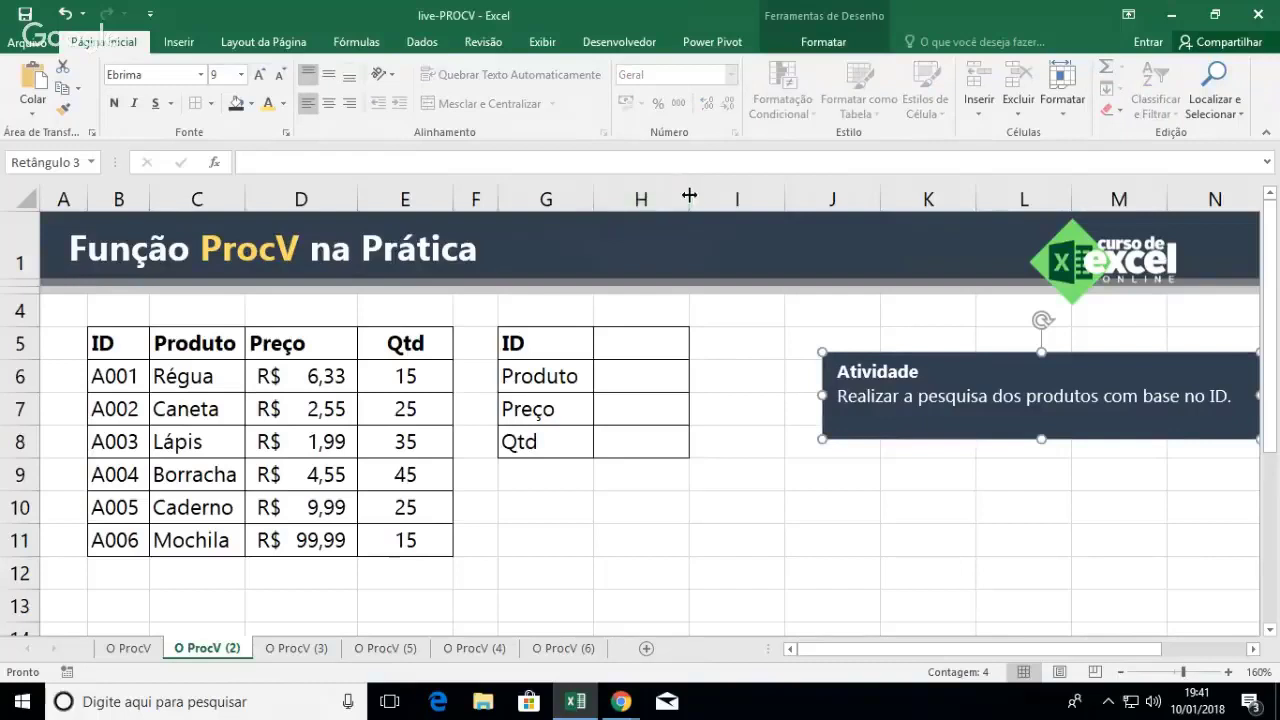
left_click_drag(689, 196, 770, 196)
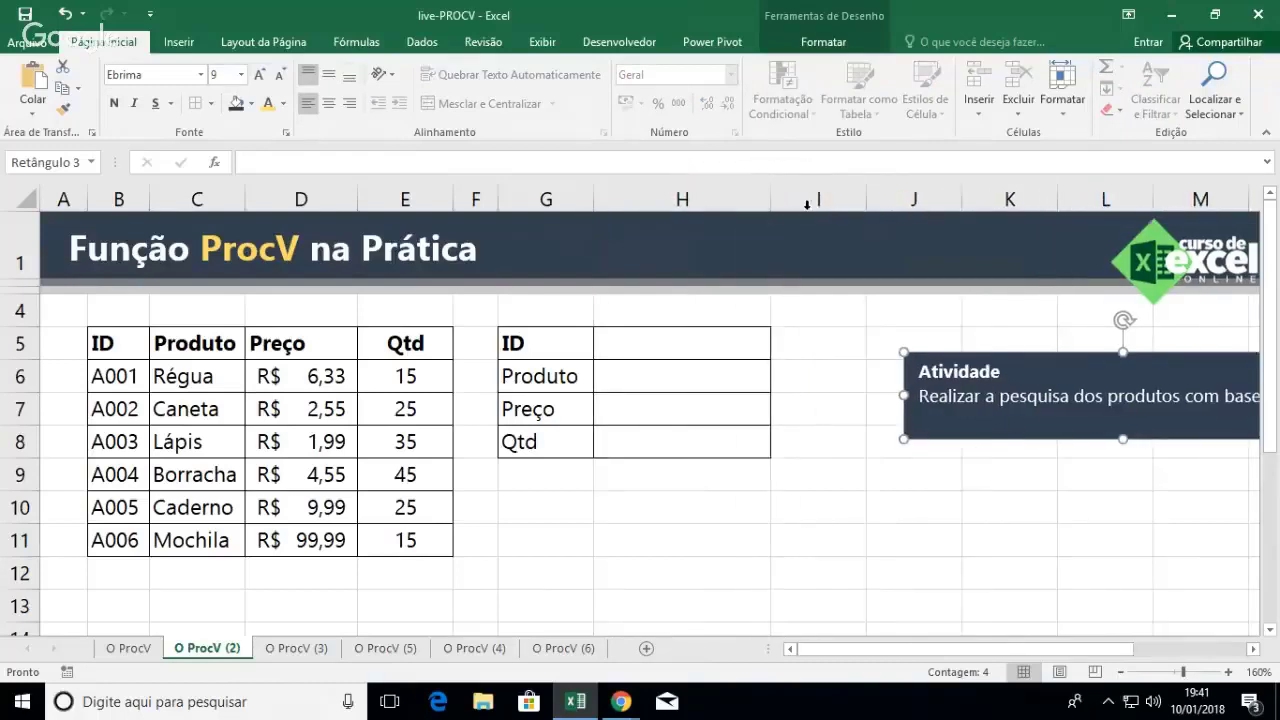
left_click_drag(963, 437, 877, 434)
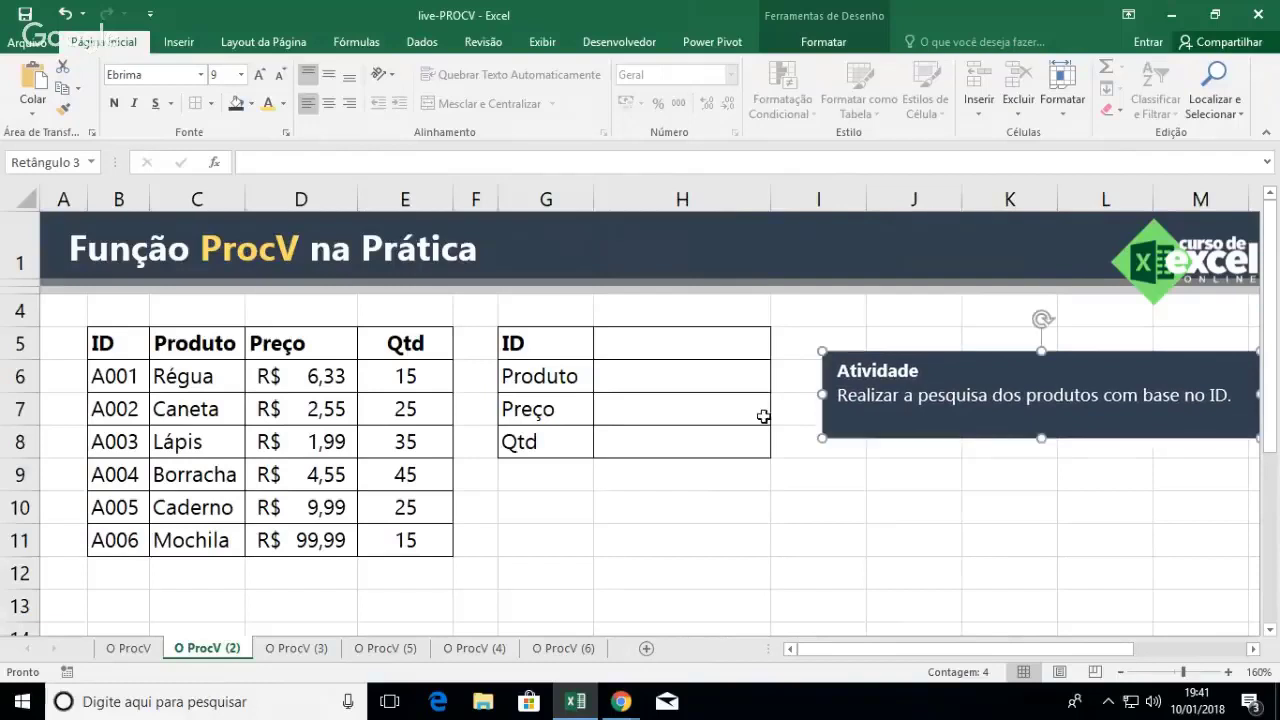
Enter A001 as the lookup ID in H5
left_click(710, 352)
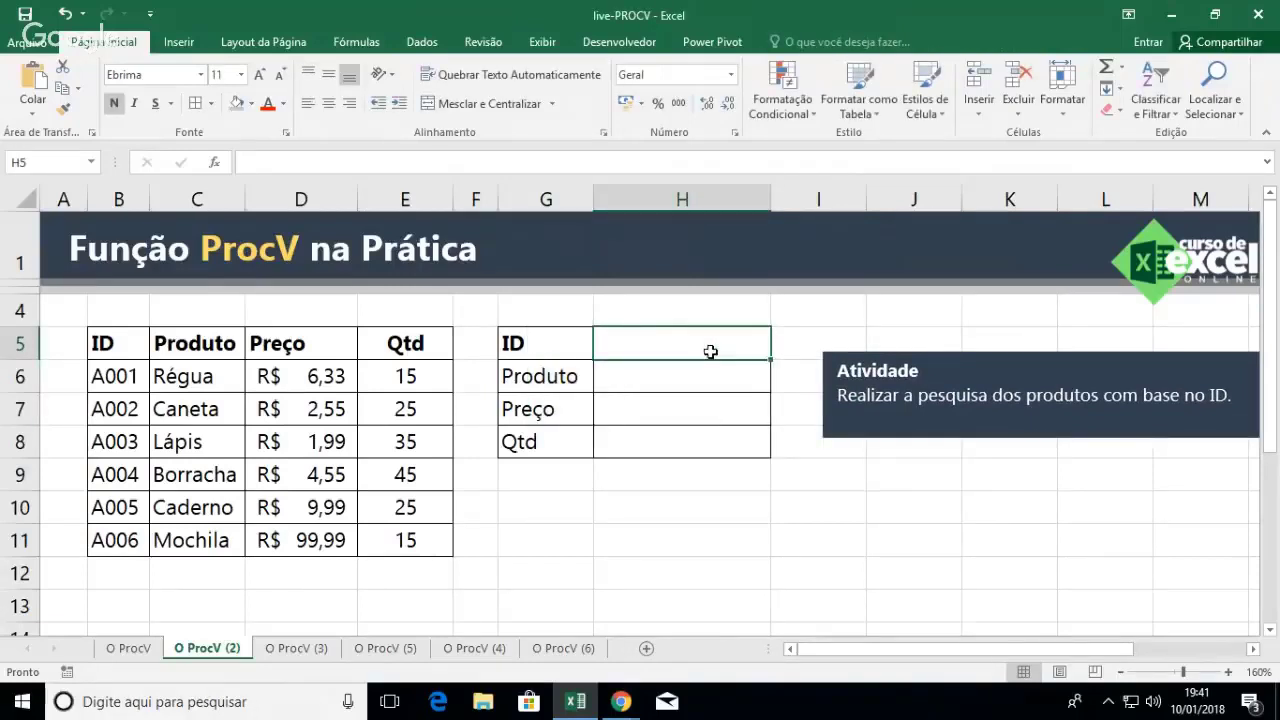
type("A001")
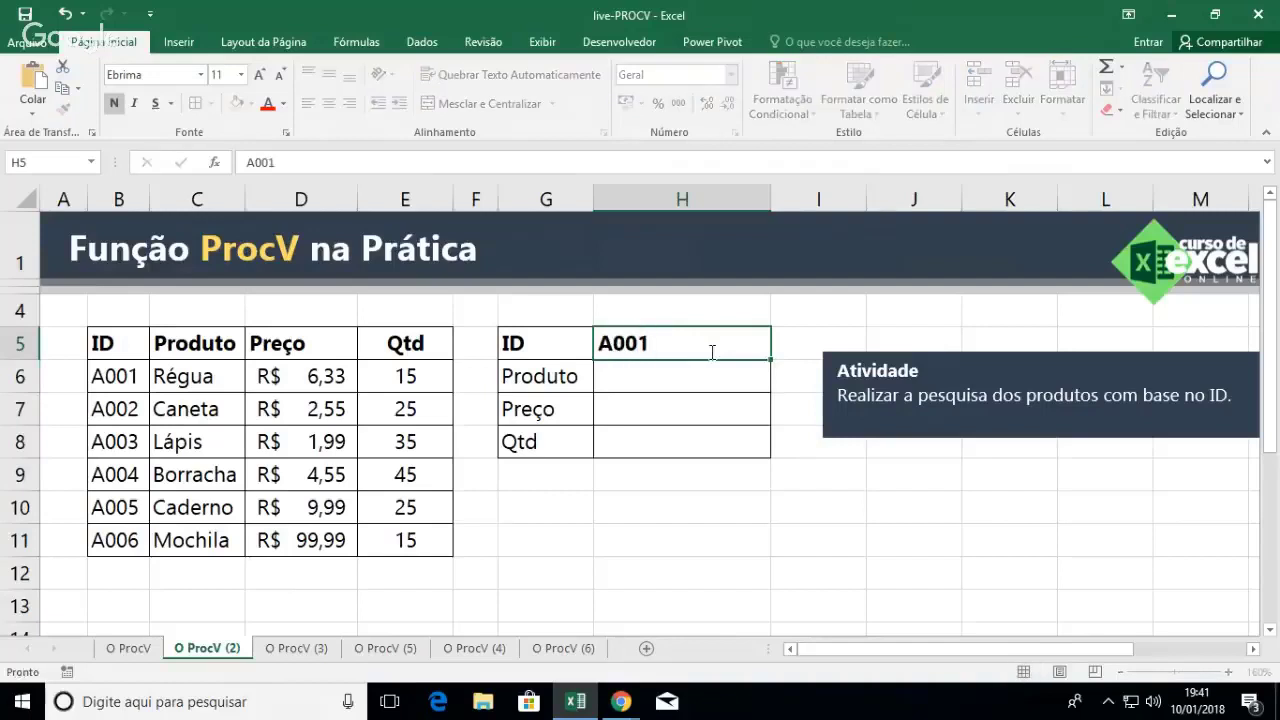
key("Return")
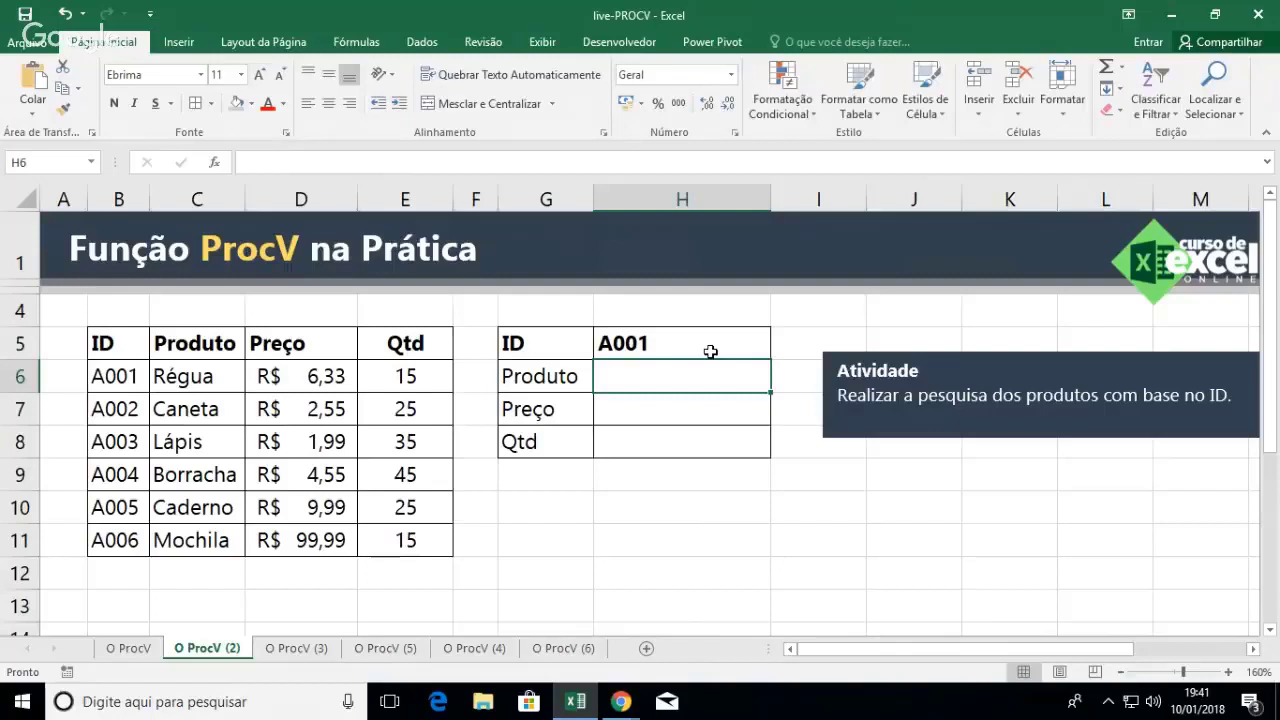
In H6, look up the product with =procv(H5;B5:E11;2;0)
type("=pro")
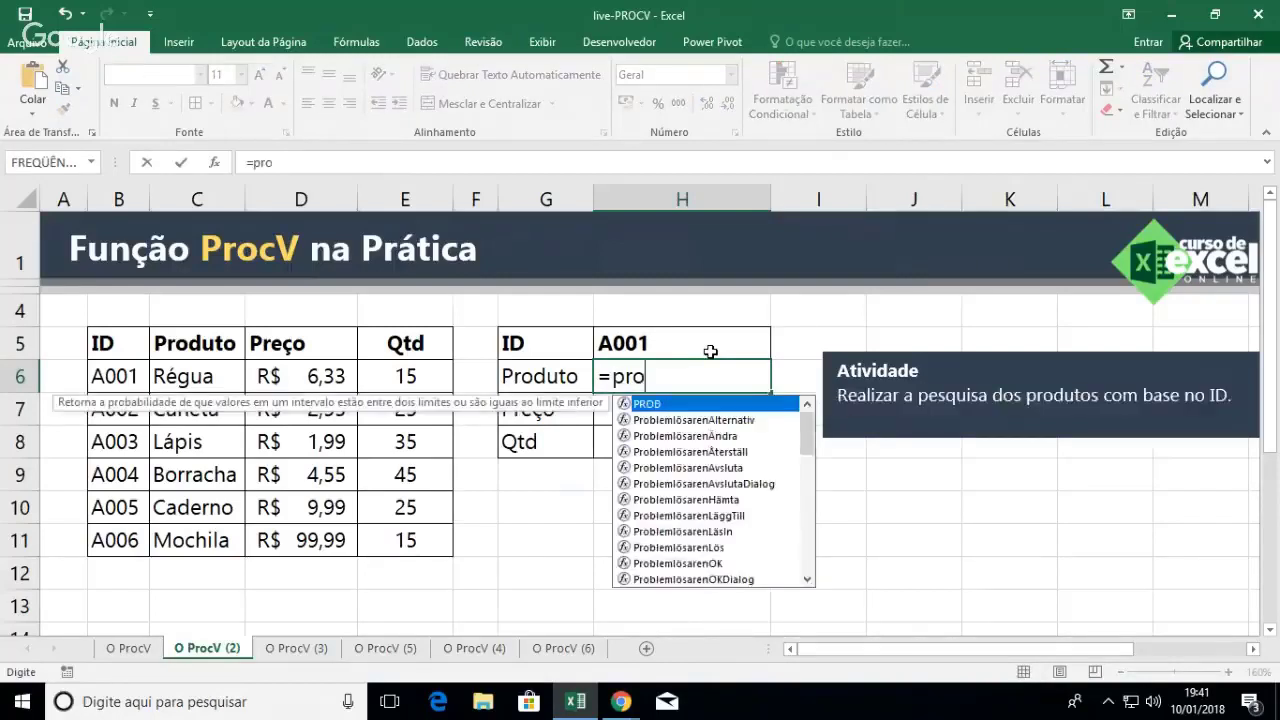
type("cv(")
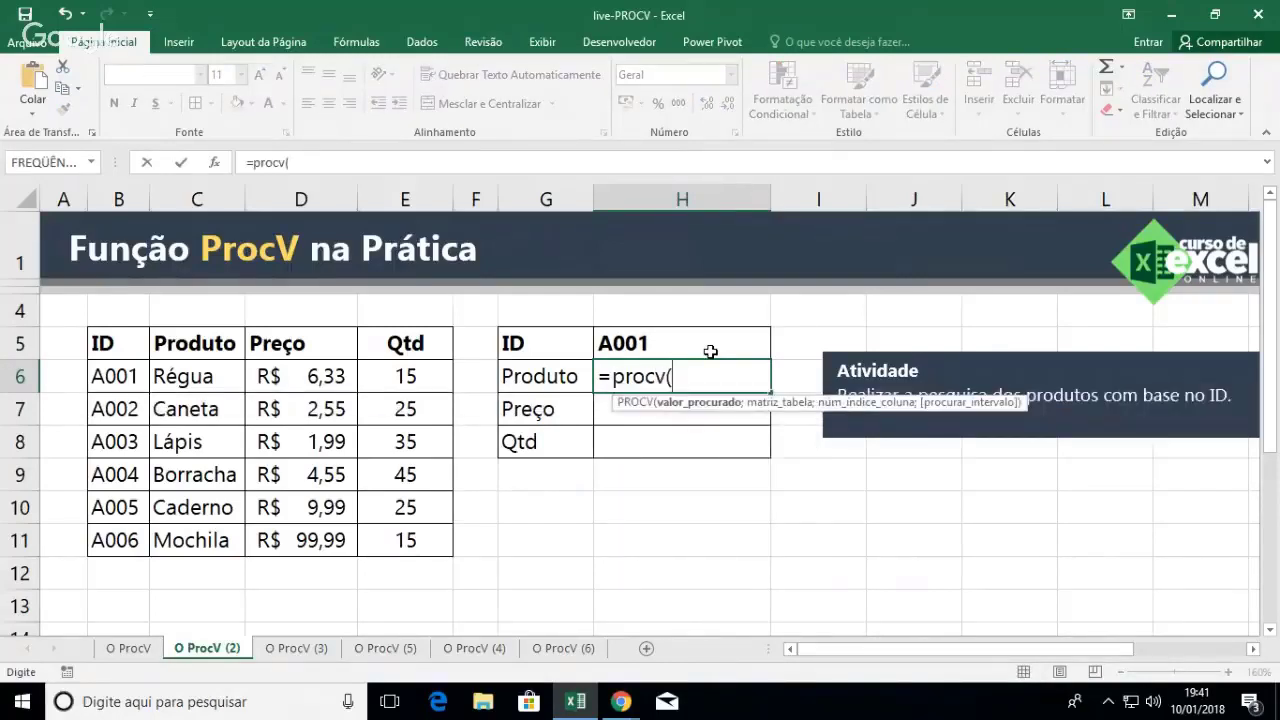
left_click(710, 351)
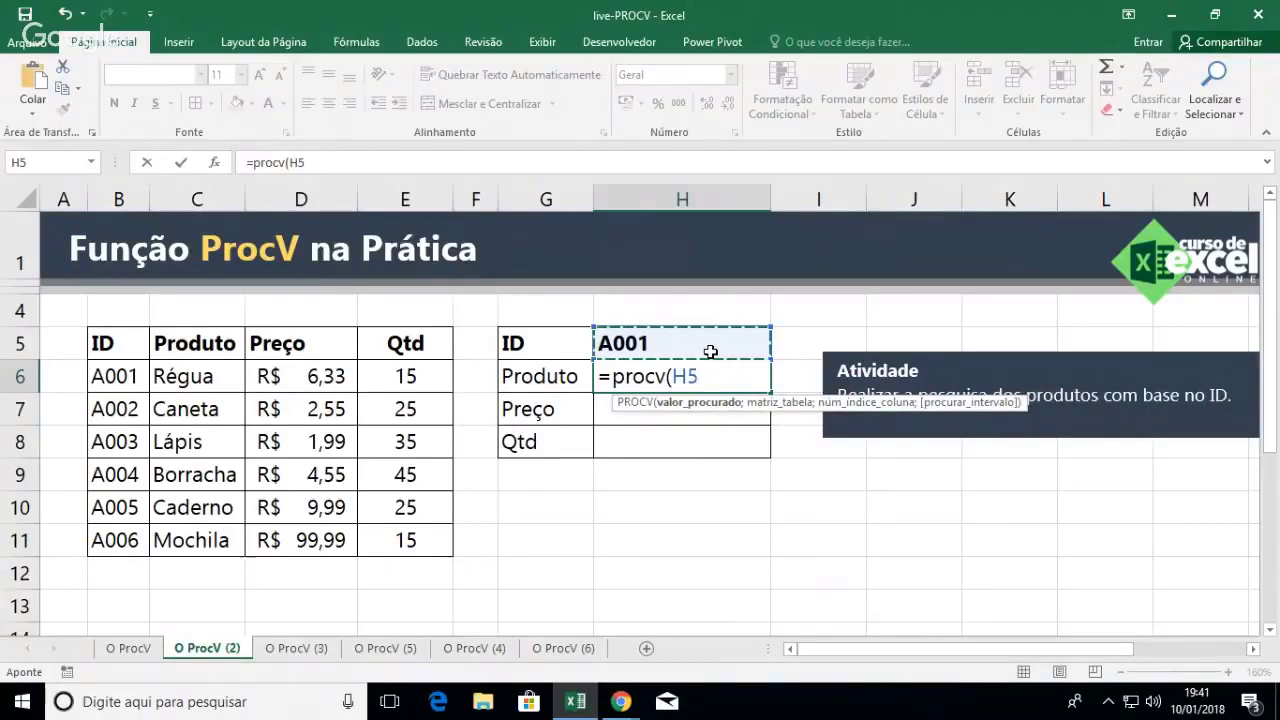
type(";")
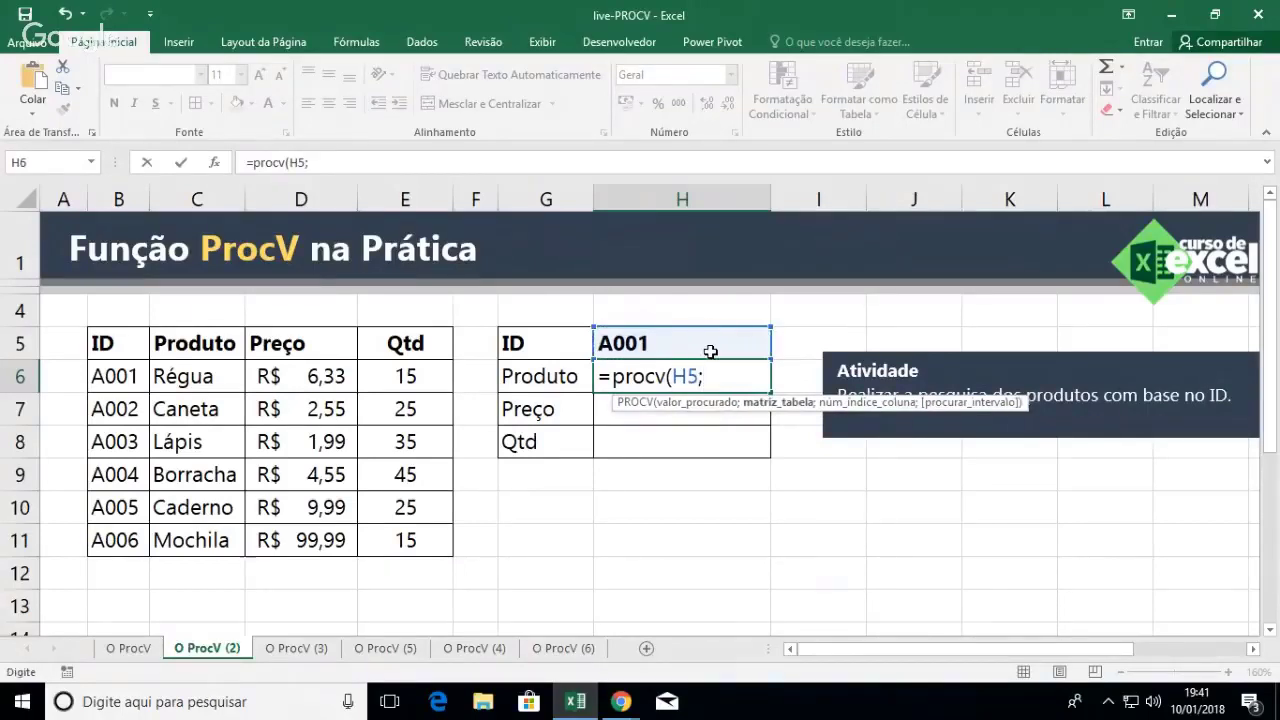
left_click_drag(135, 345, 410, 540)
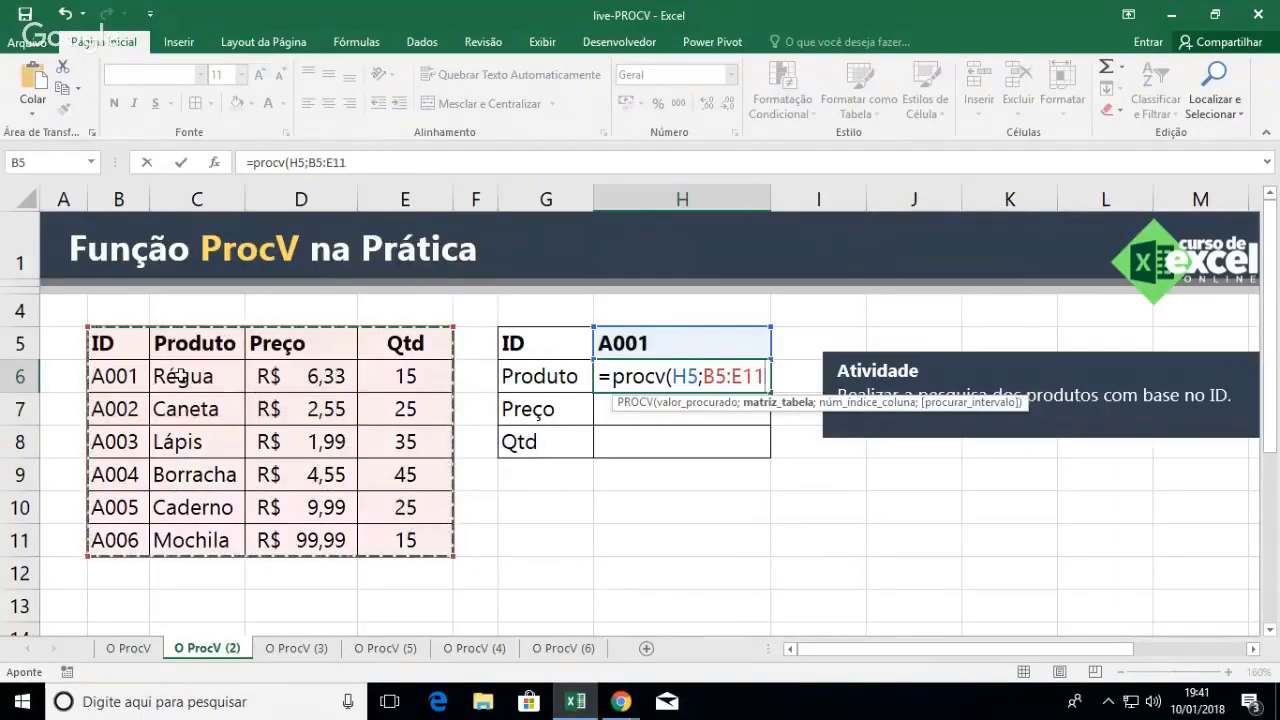
left_click_drag(114, 343, 432, 537)
type(";")
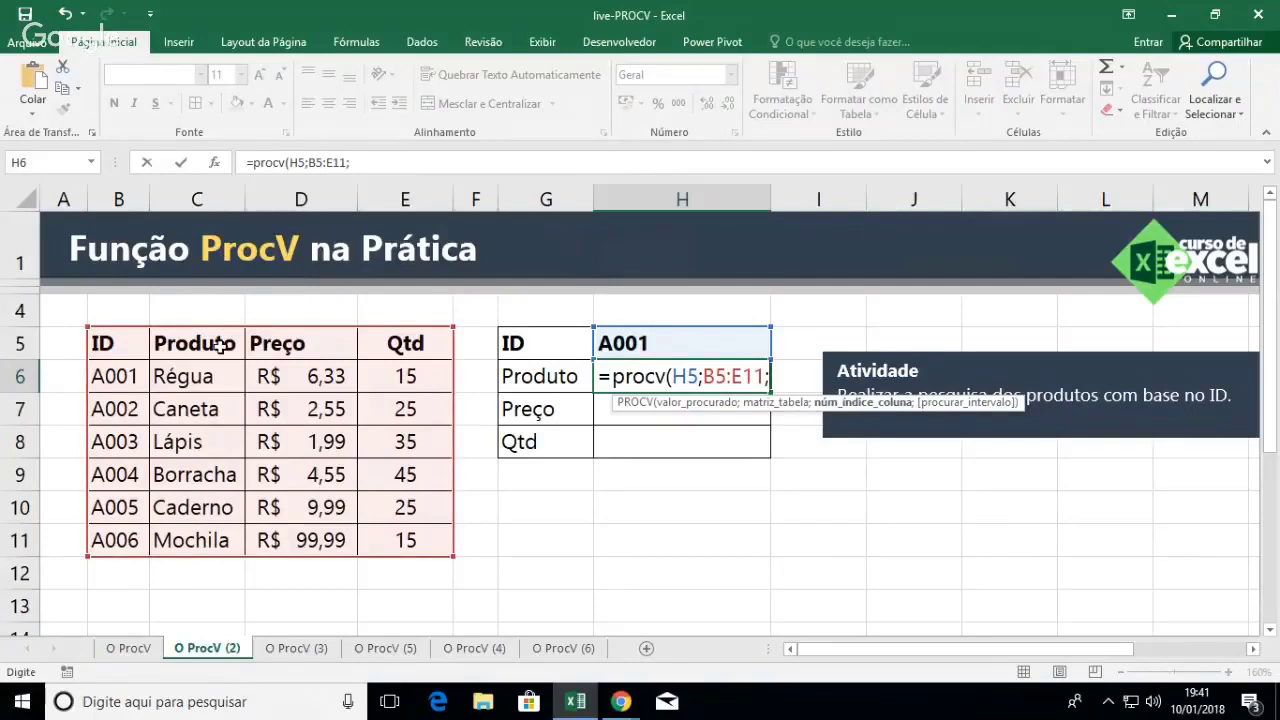
type("2;0")
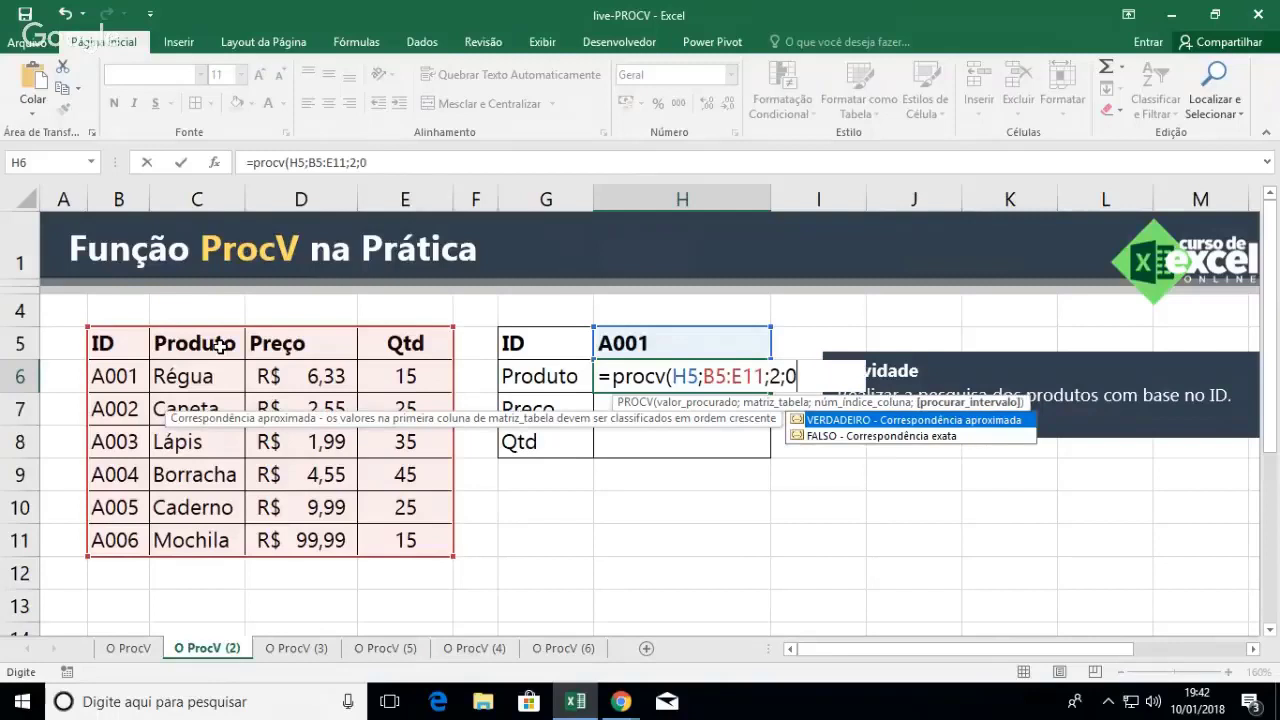
key("Return")
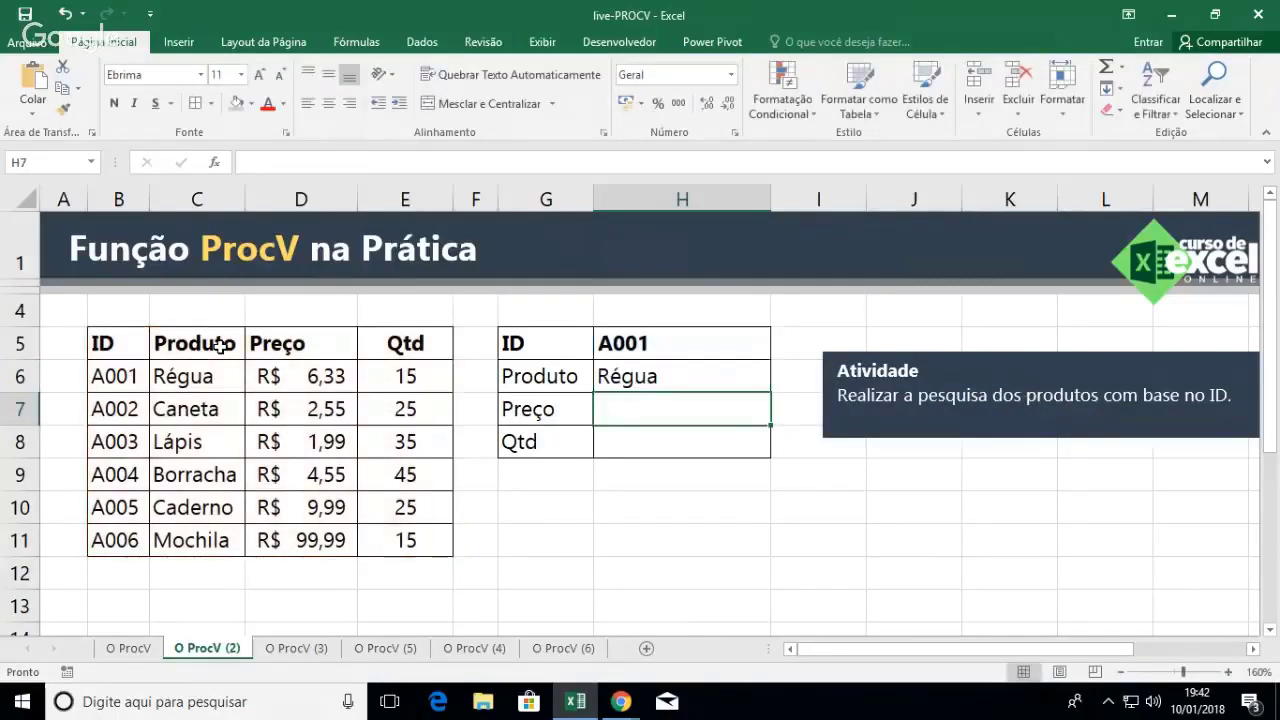
Change the lookup ID in H5 to A002 to test the product formula
key("Up")
key("Up")
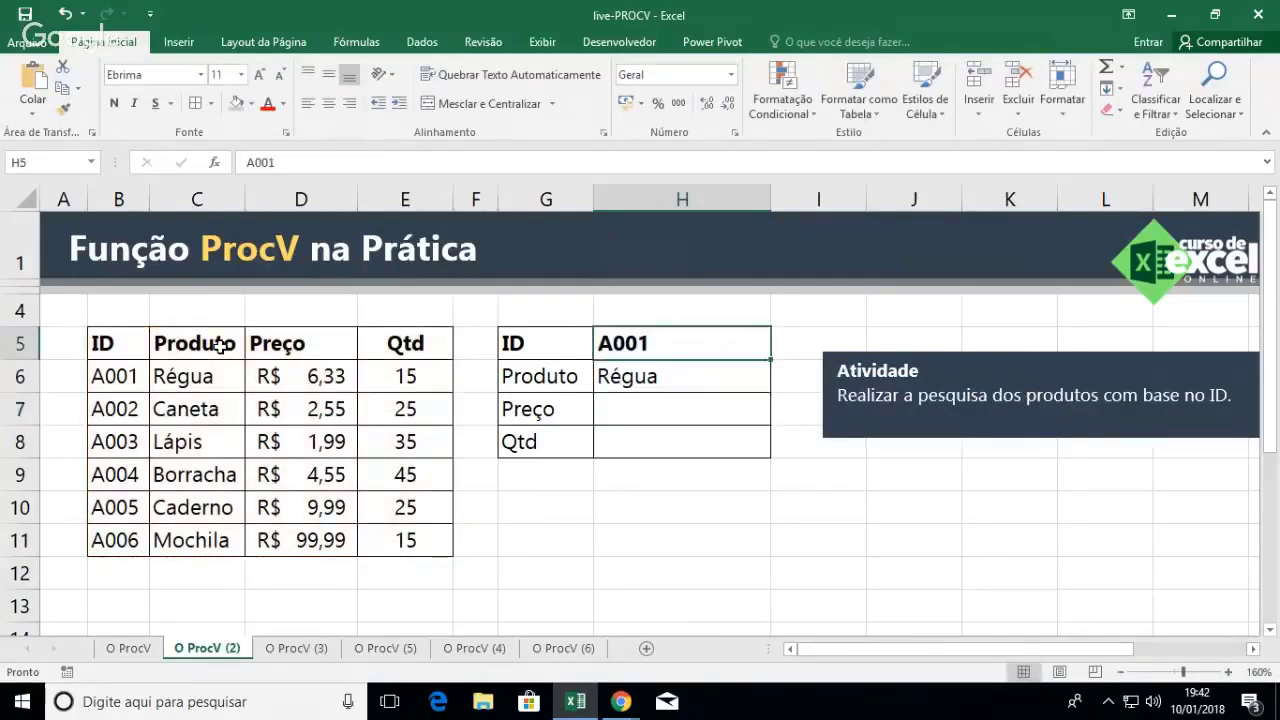
type("A00")
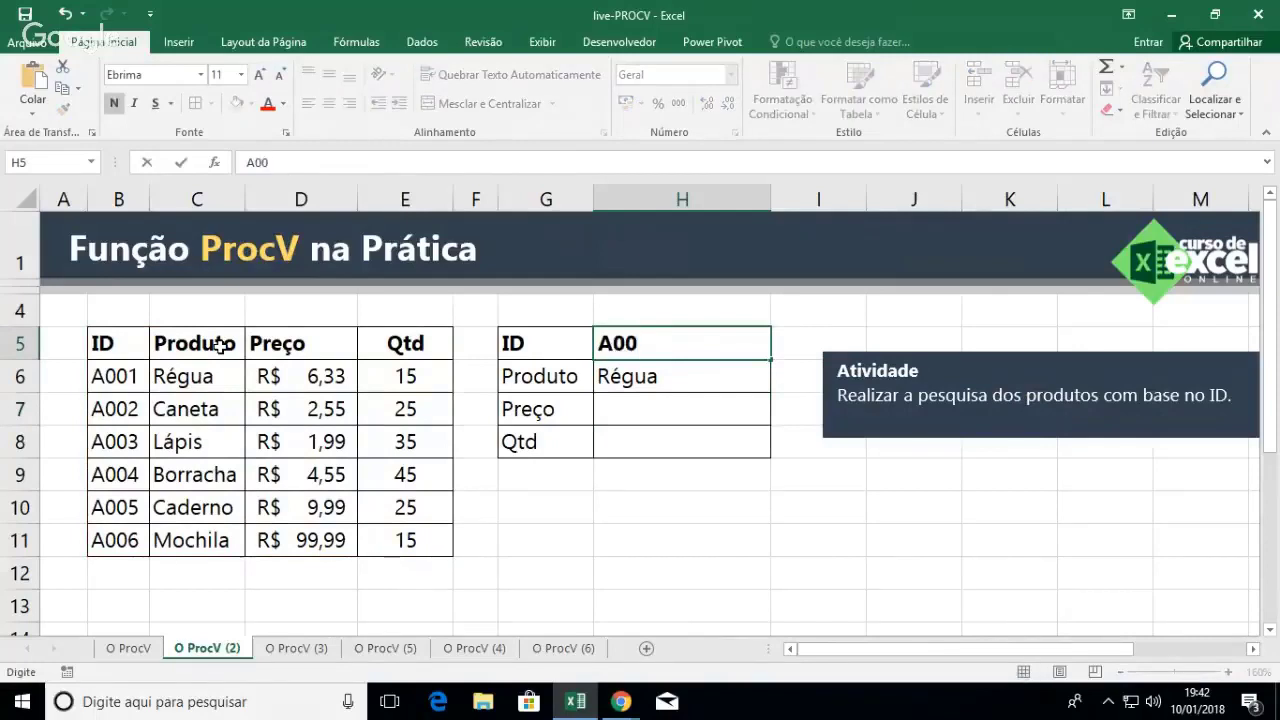
type("2")
key("Return")
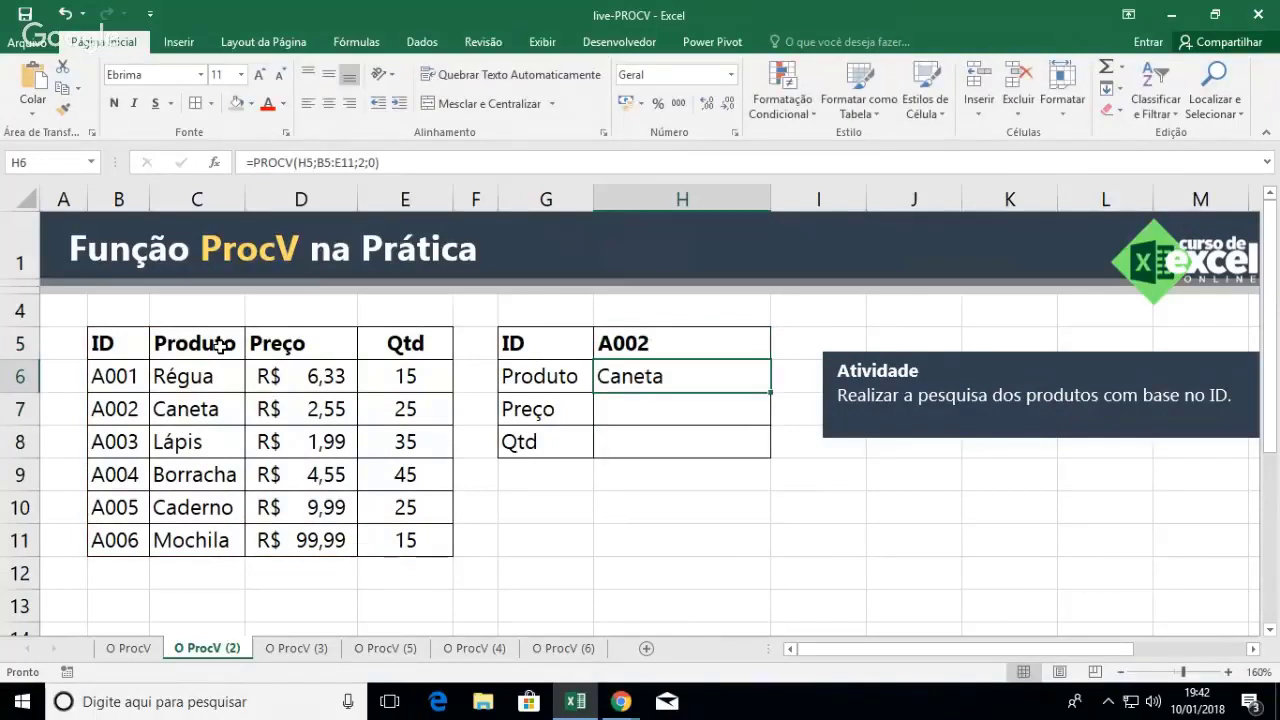
Test the product lookup with another ID by entering A003 in H5
key("Up")
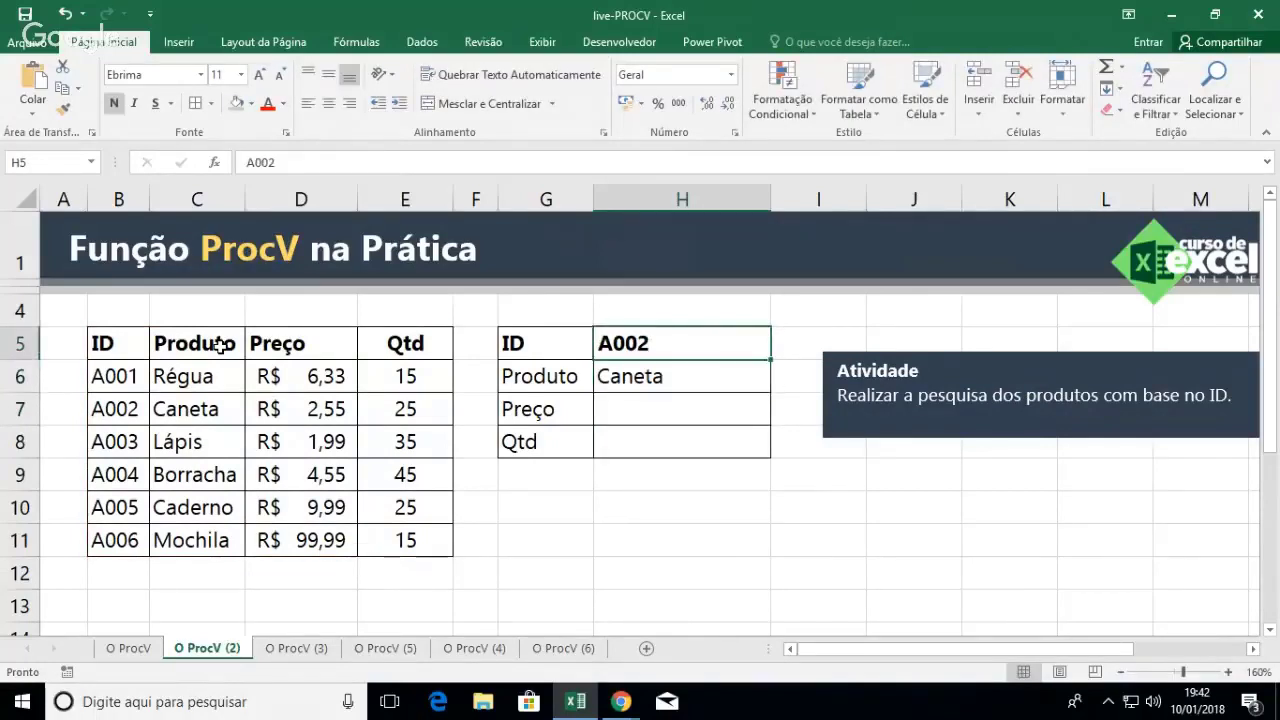
type("A993")
key("BackSpace")
key("BackSpace")
key("BackSpace")
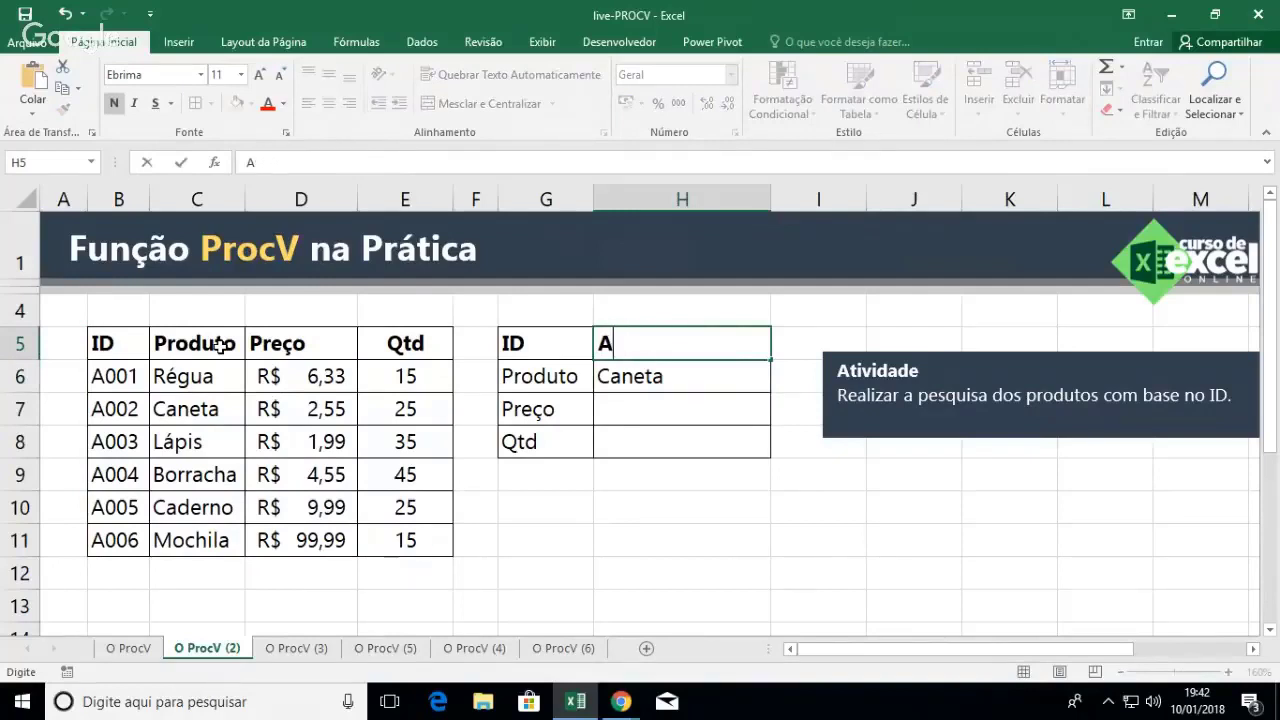
type("003")
key("Return")
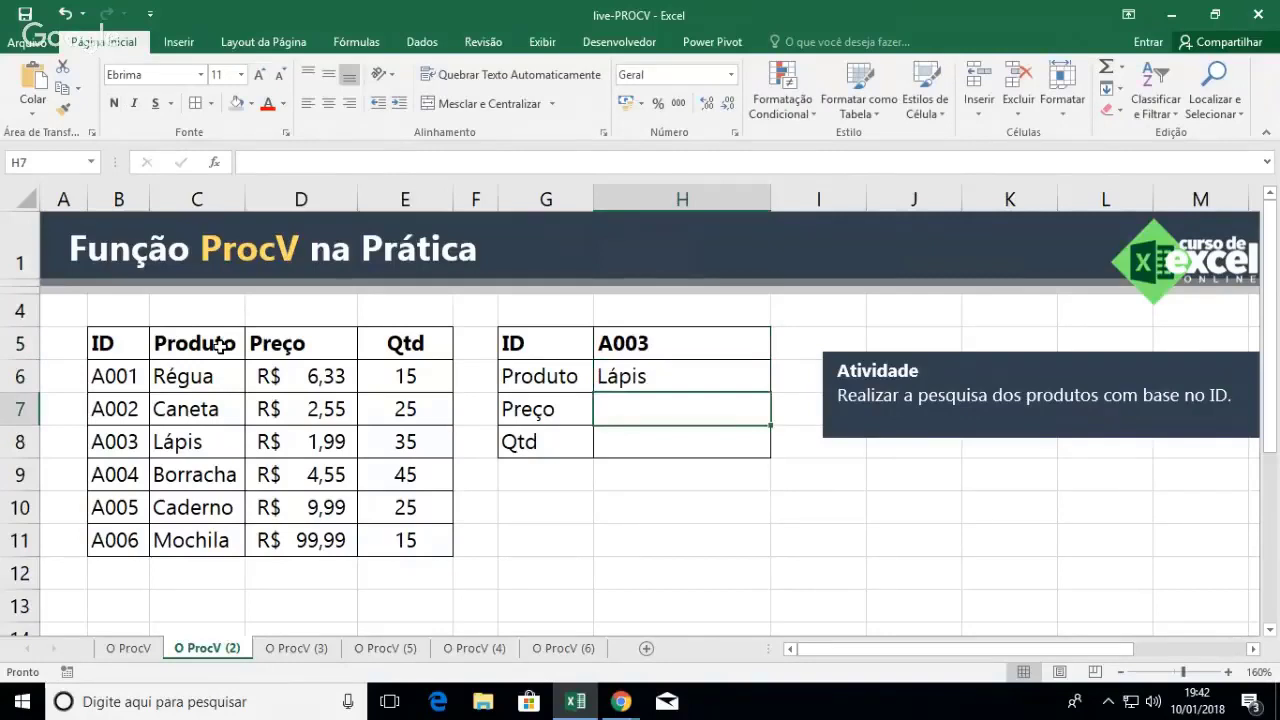
In H7, look up the price with =procv(H5;B5:E11;3;0)
type("=procv(")
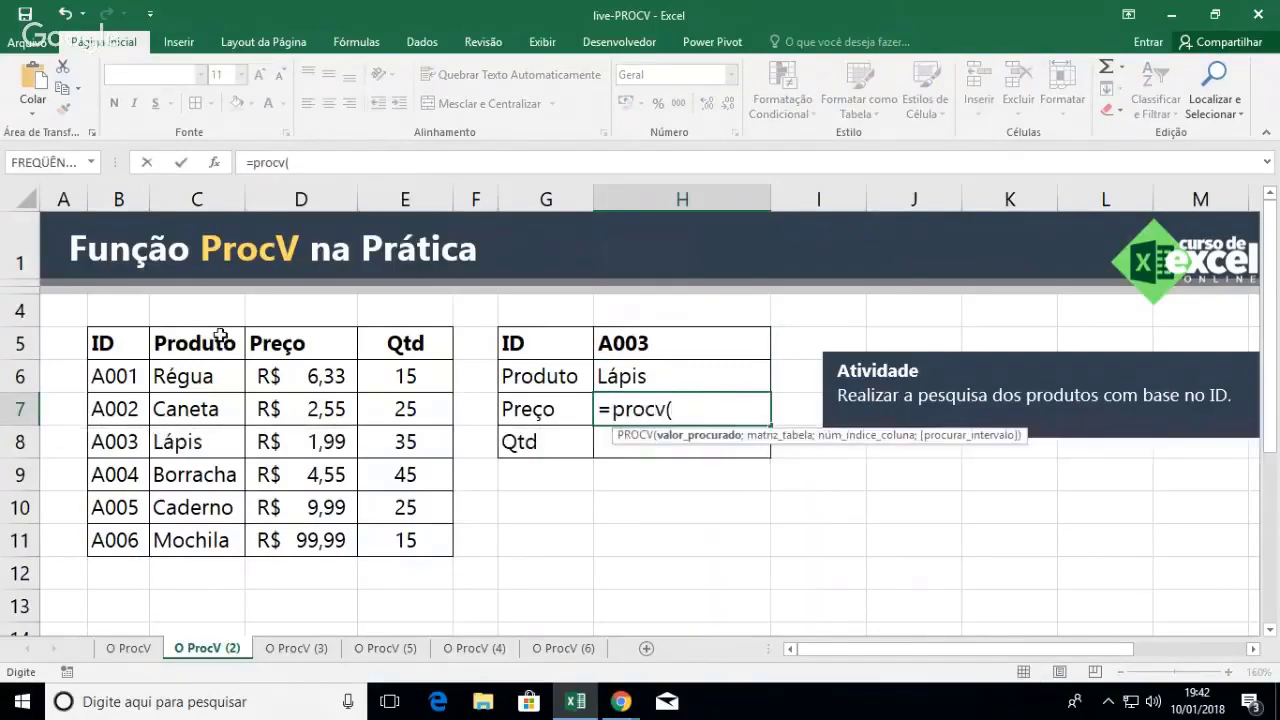
left_click(709, 337)
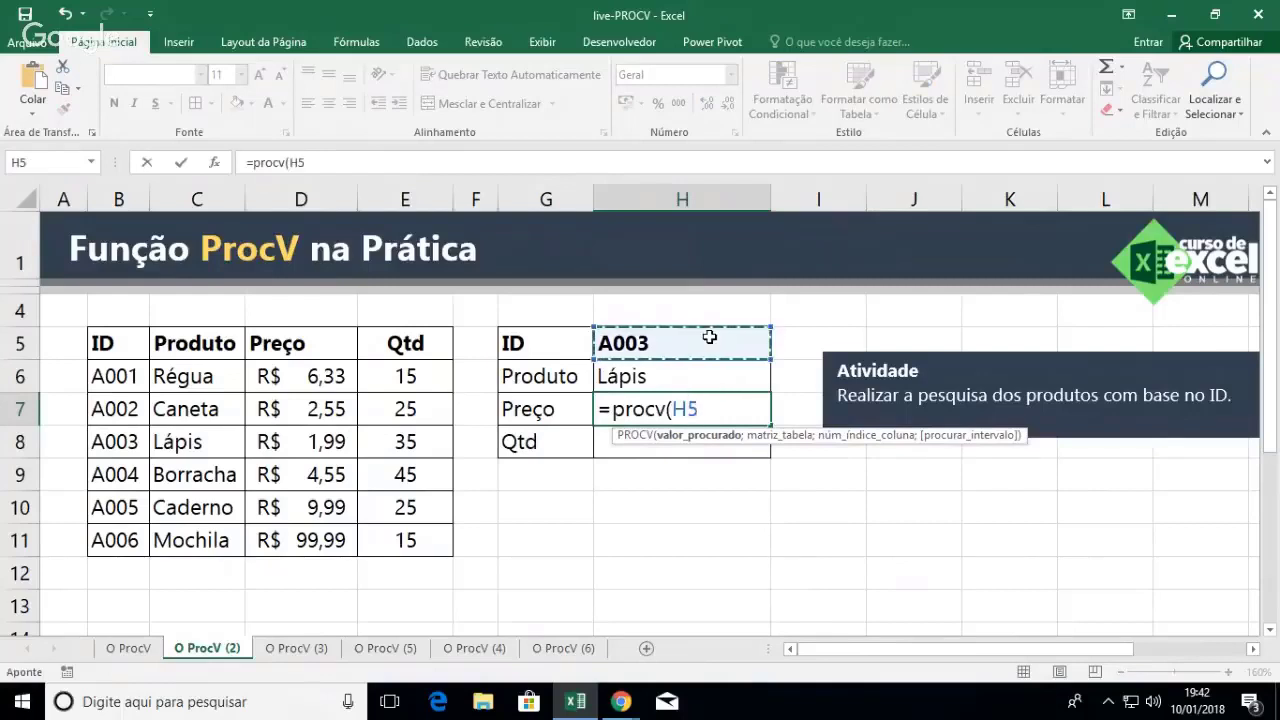
type(";")
left_click_drag(130, 352, 405, 540)
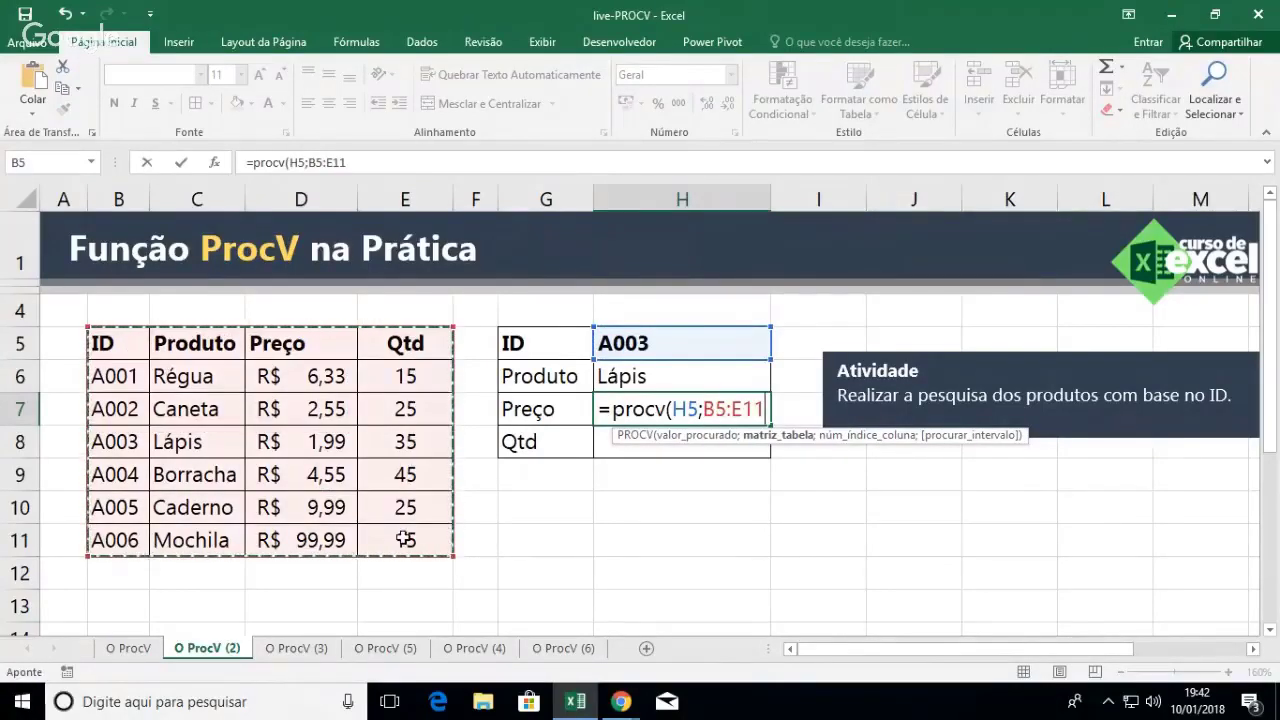
type(";")
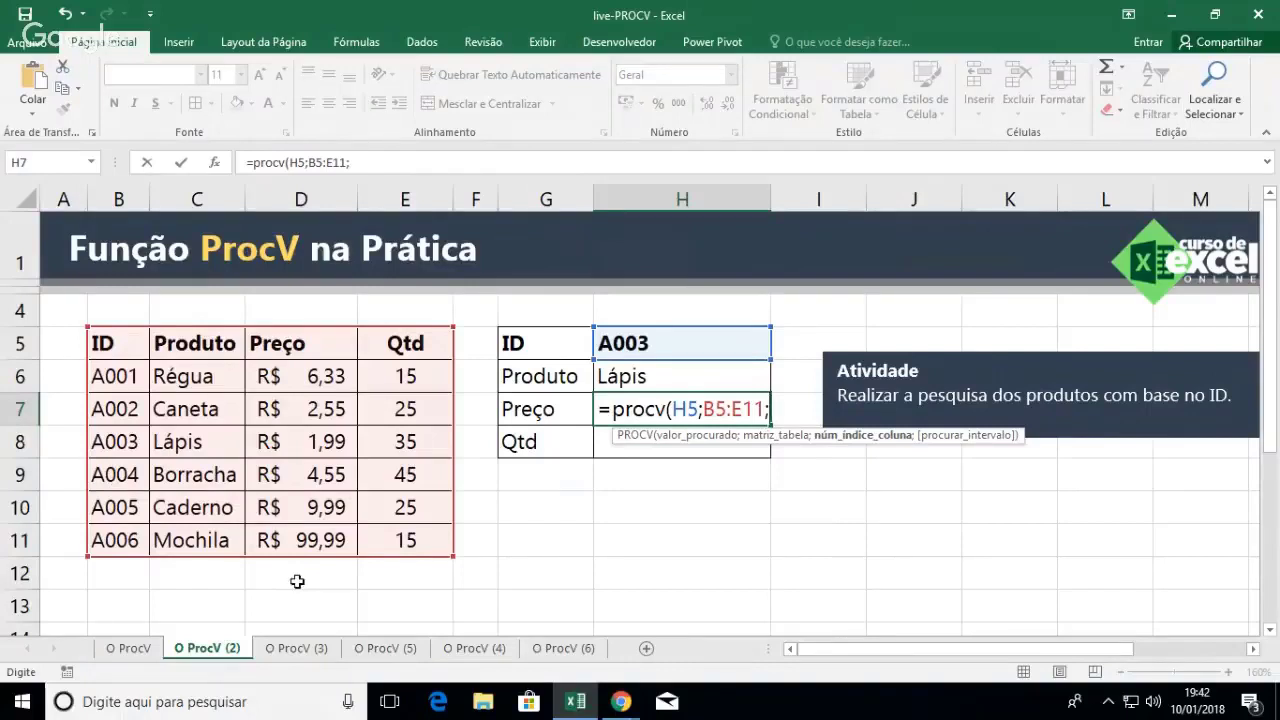
type("3")
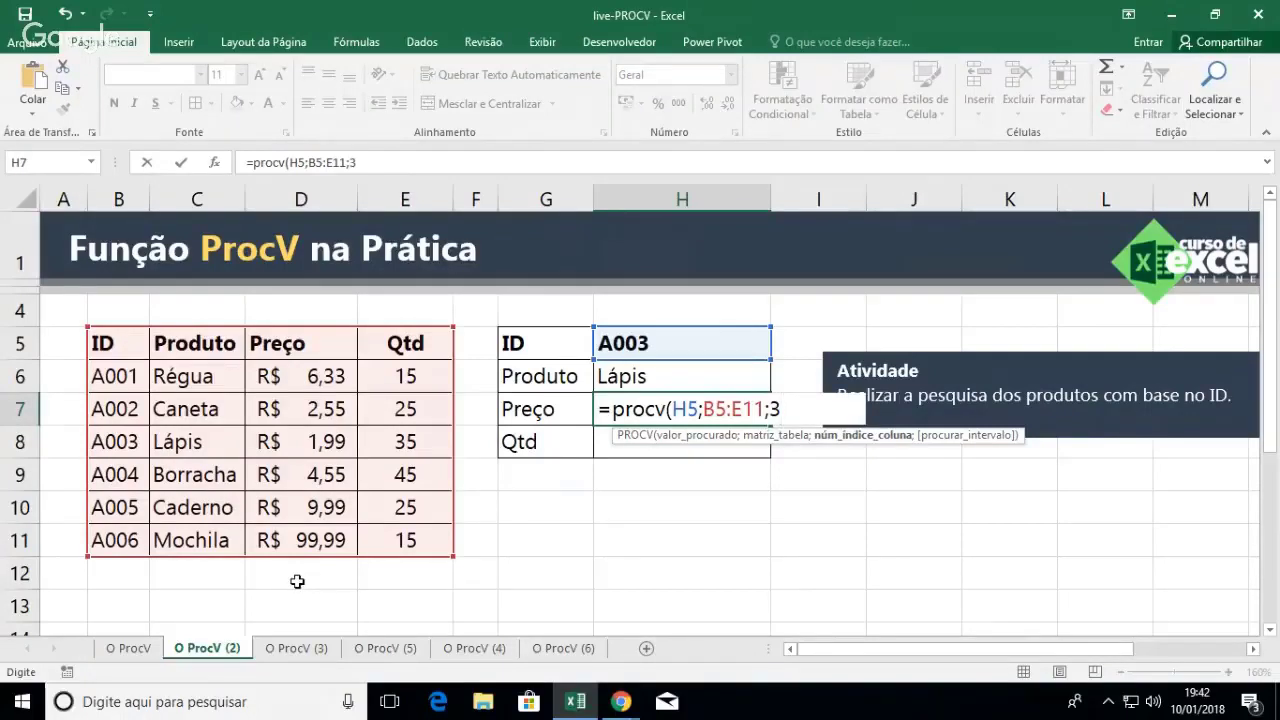
type(";0")
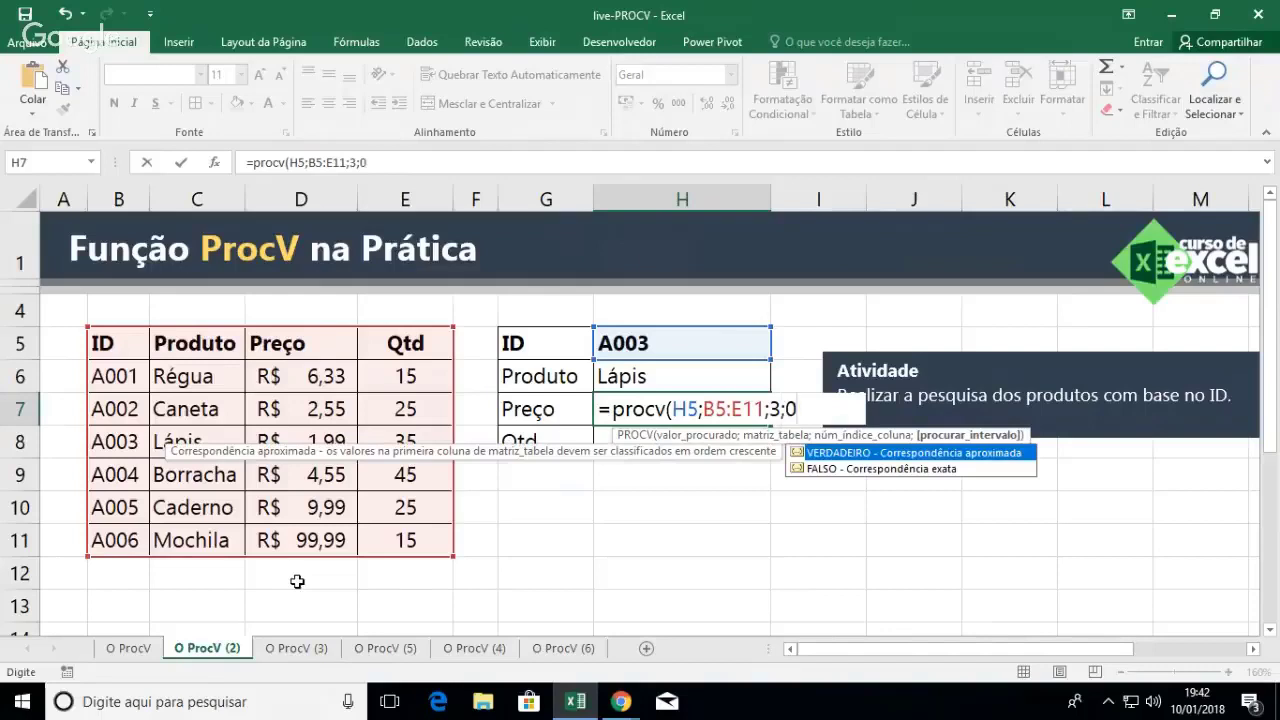
key("Return")
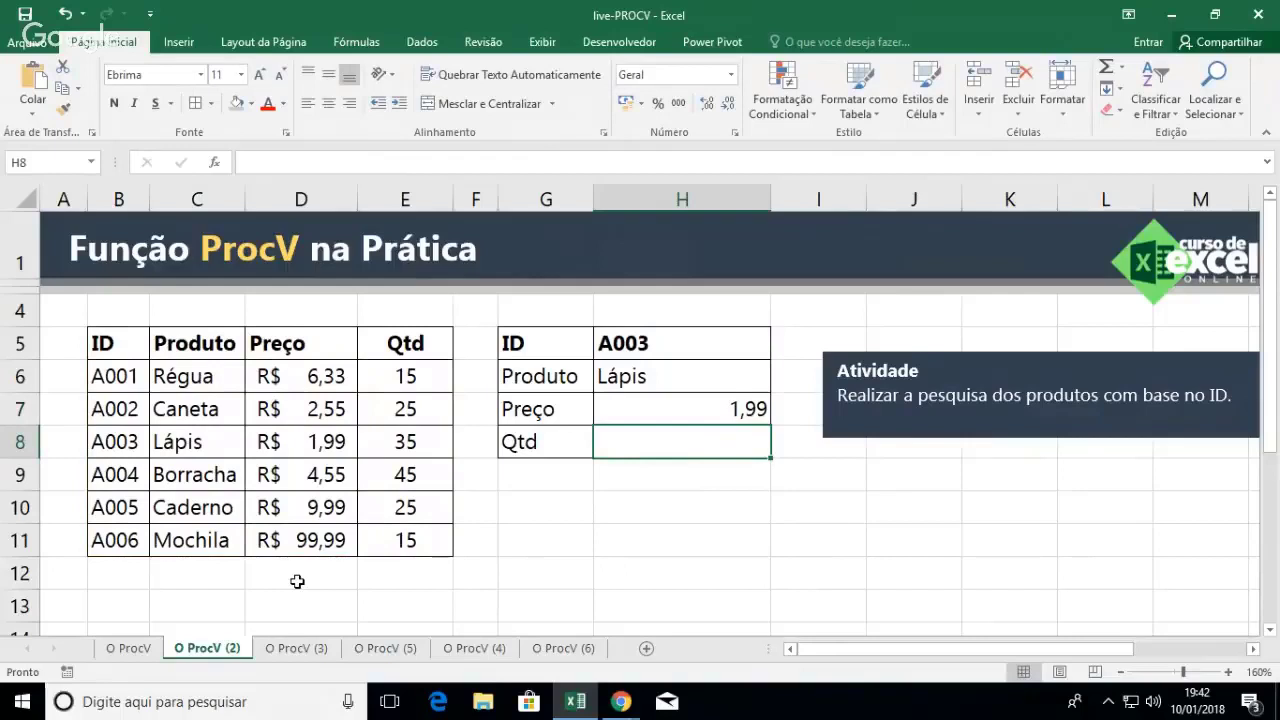
In H8, look up the quantity with =procv(H5;B5:E11;4;0)
type("=p")
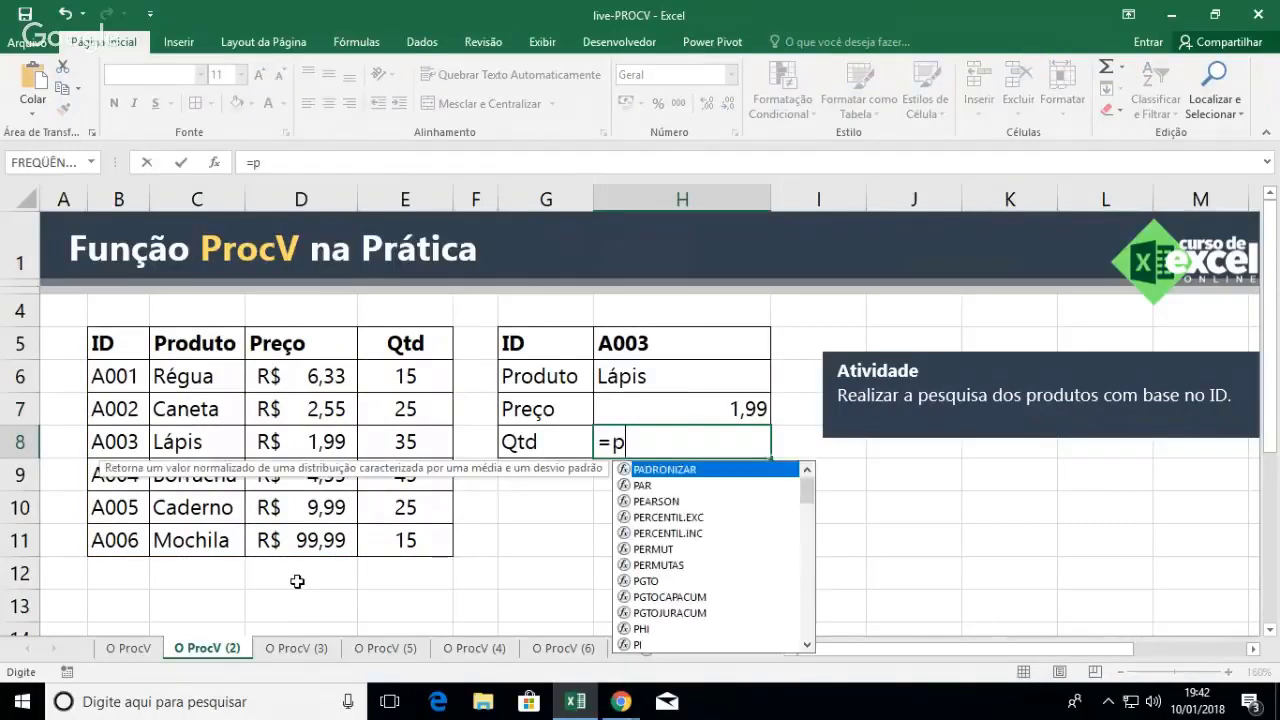
type("rocv(")
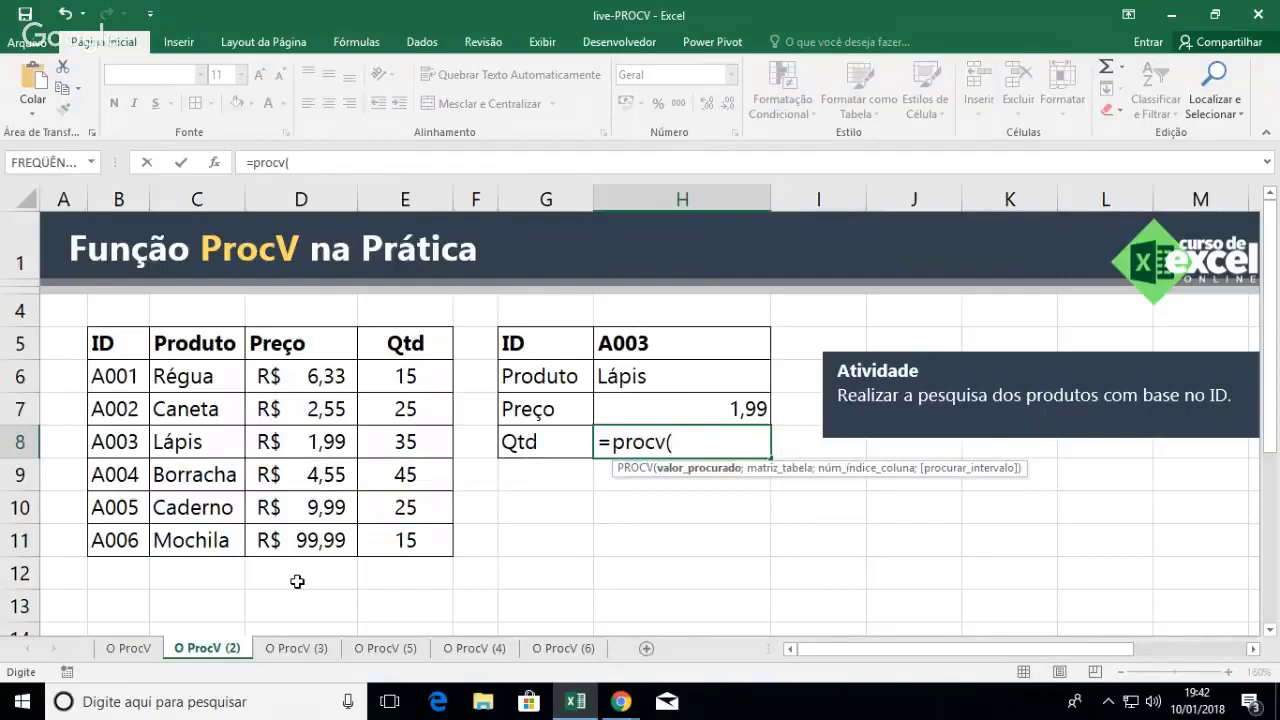
left_click(655, 343)
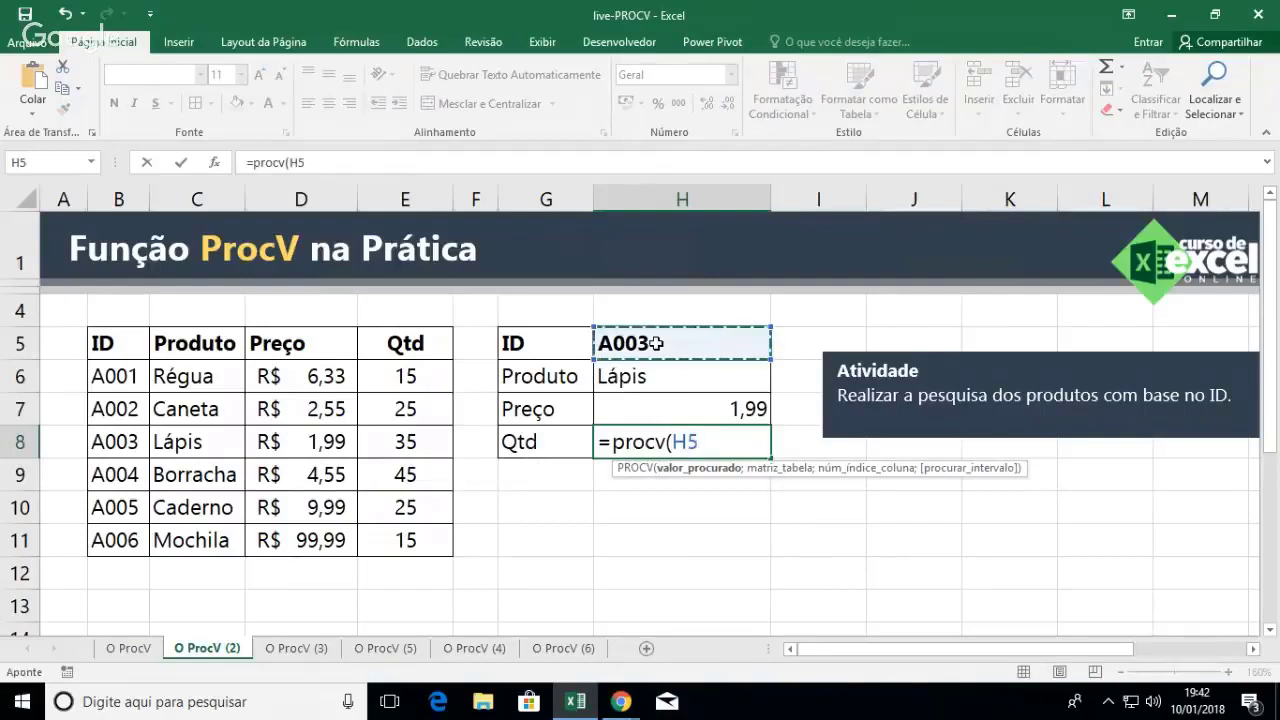
type(";")
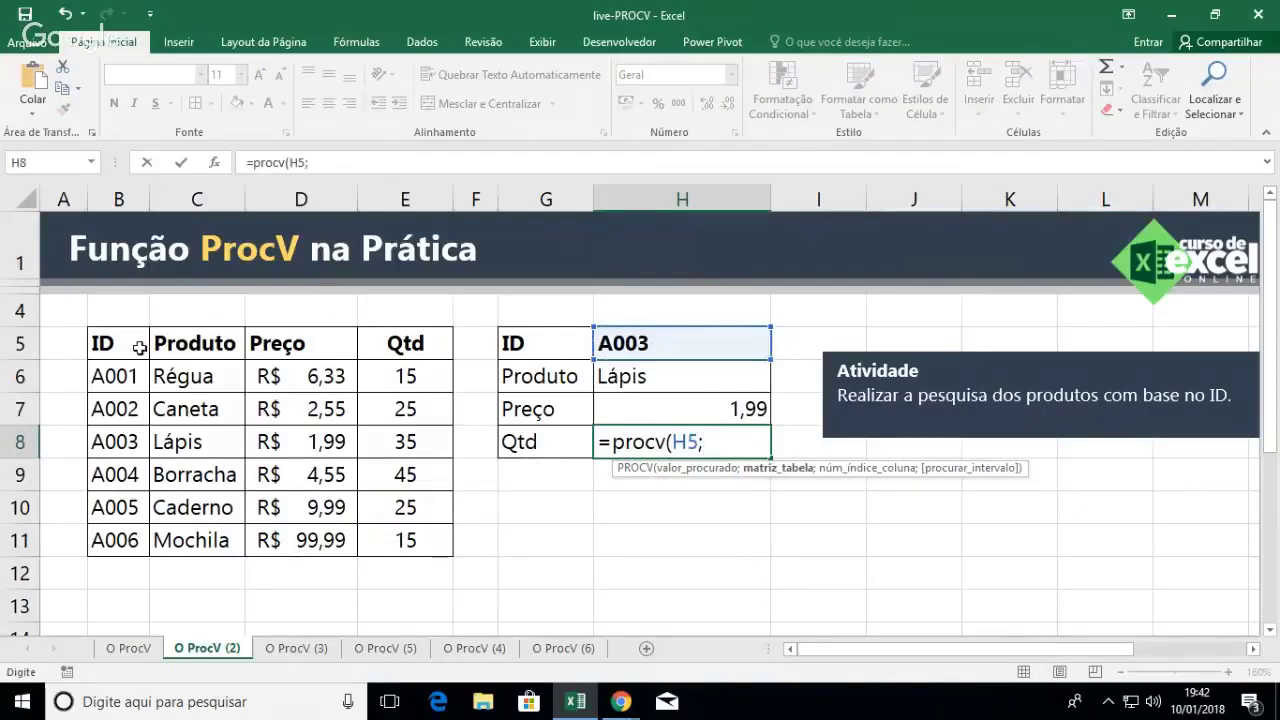
left_click_drag(140, 341, 394, 538)
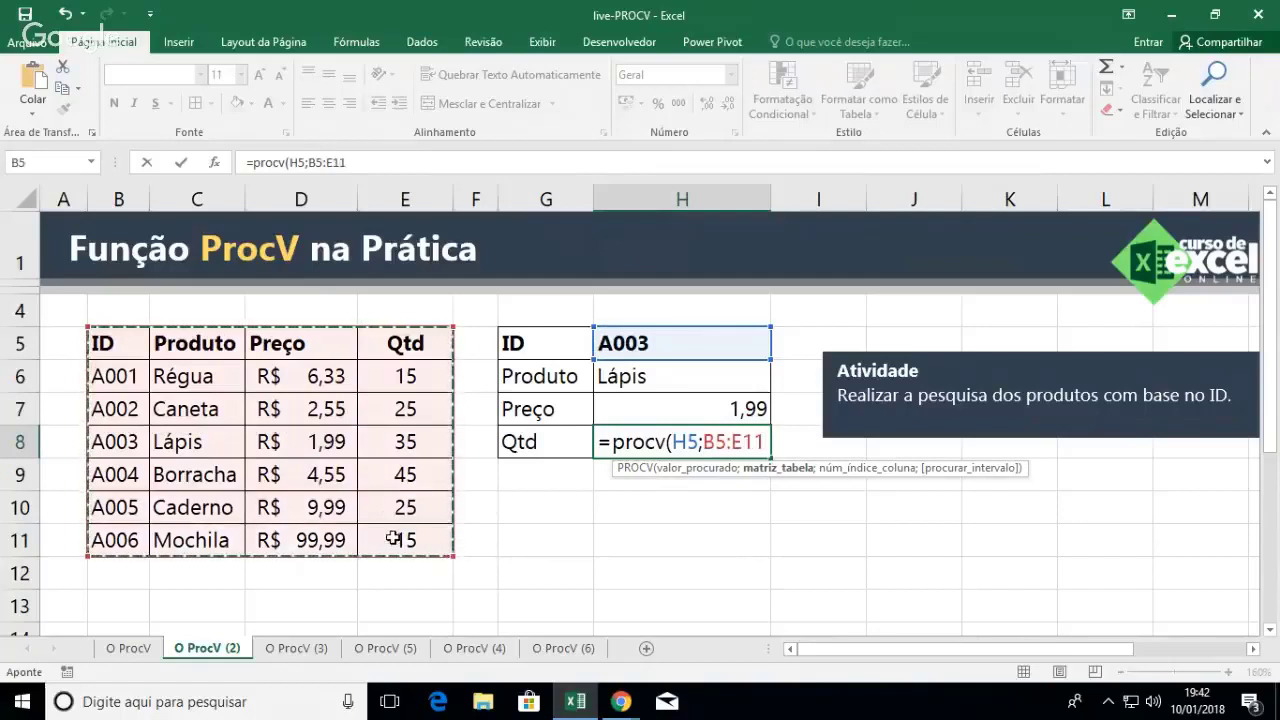
type(";")
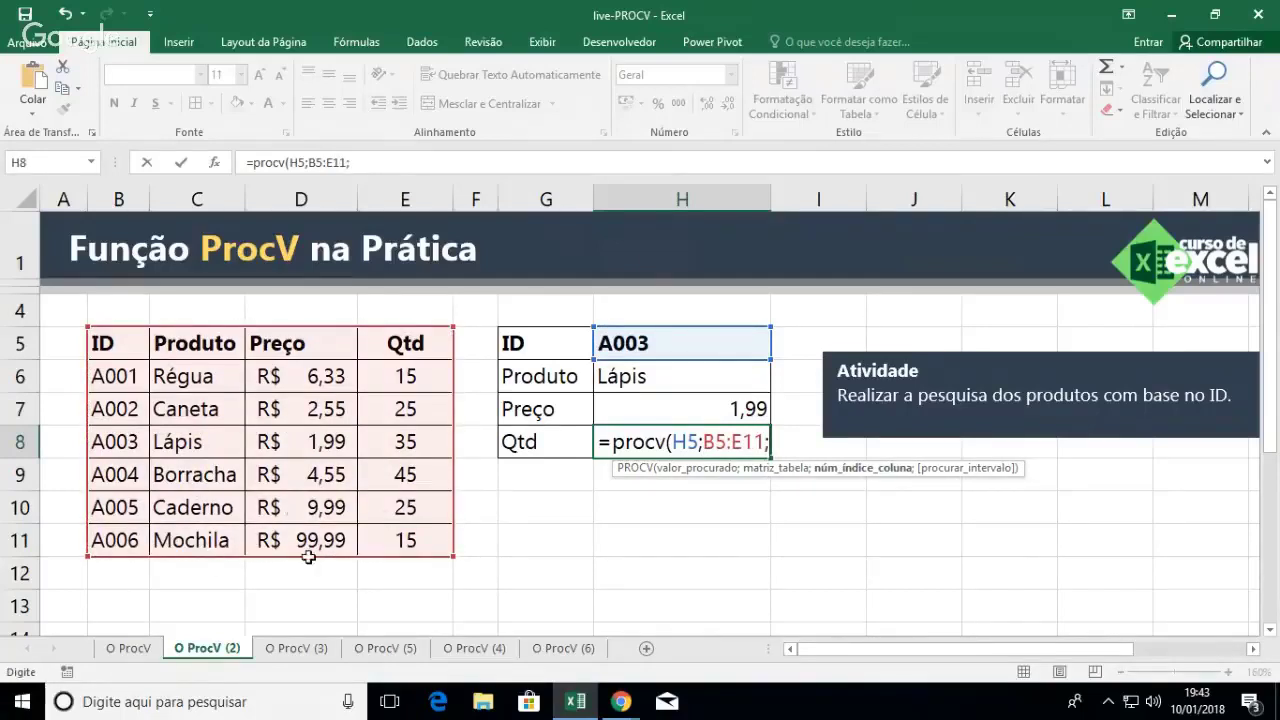
type("4")
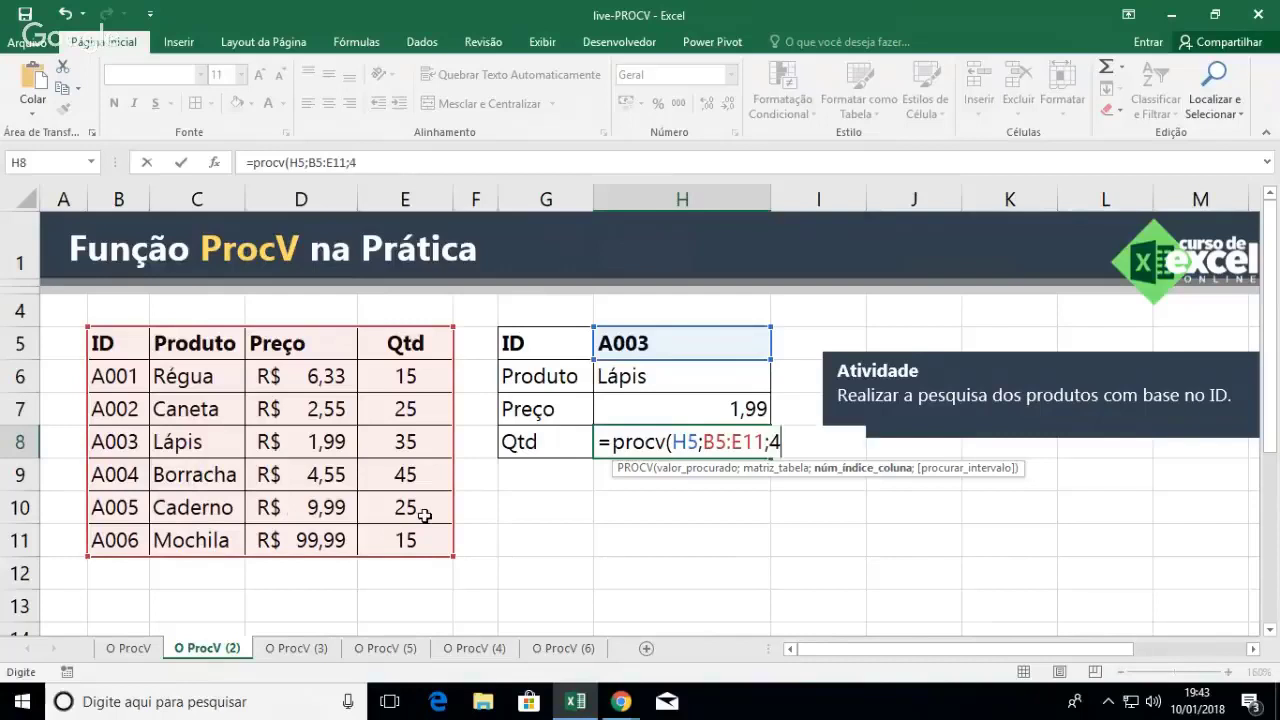
type(";0")
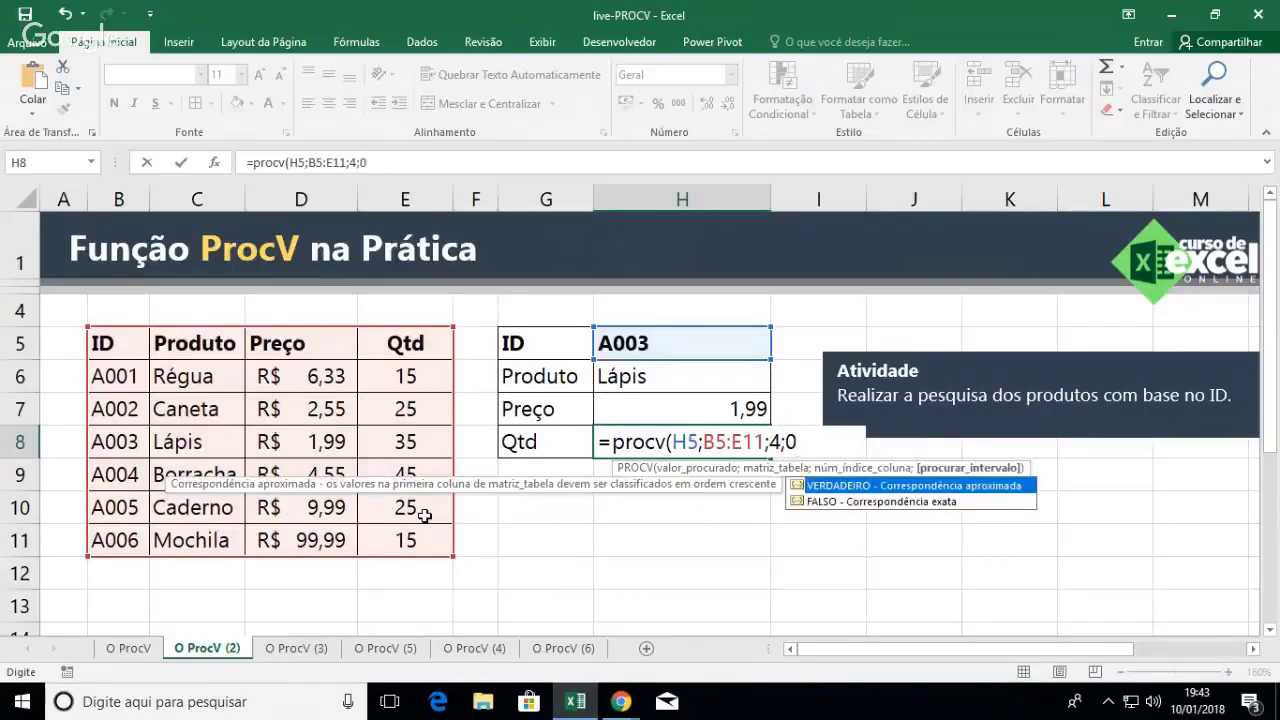
type(")")
key("Return")
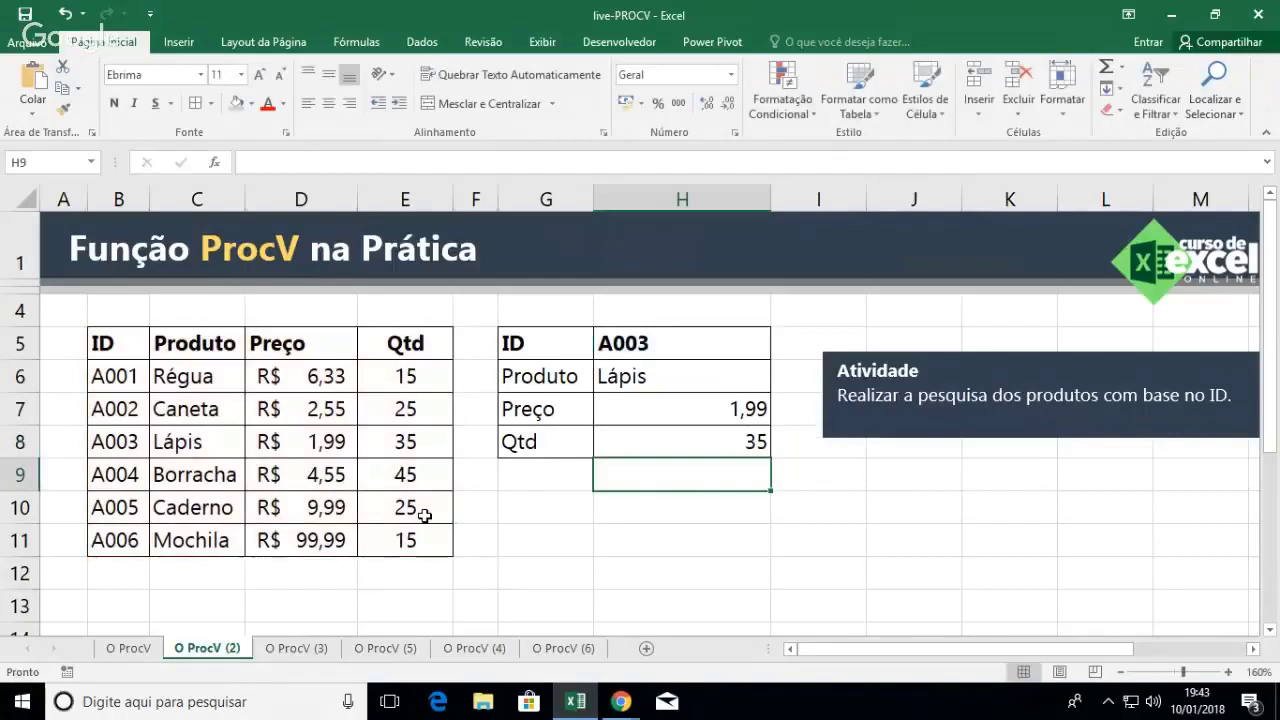
Enter A002 as the lookup ID in H5 to test the product, price and quantity formulas together
key("Up")
key("Up")
key("Up")
key("Up")
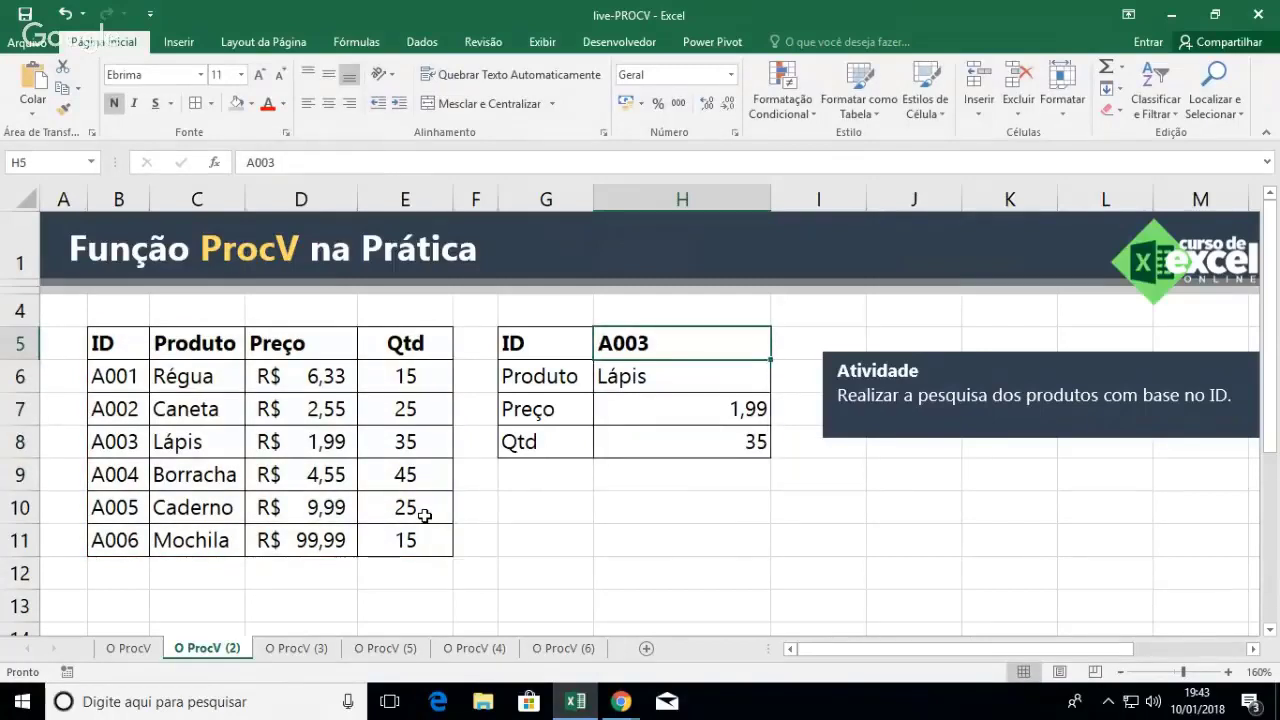
type("A002")
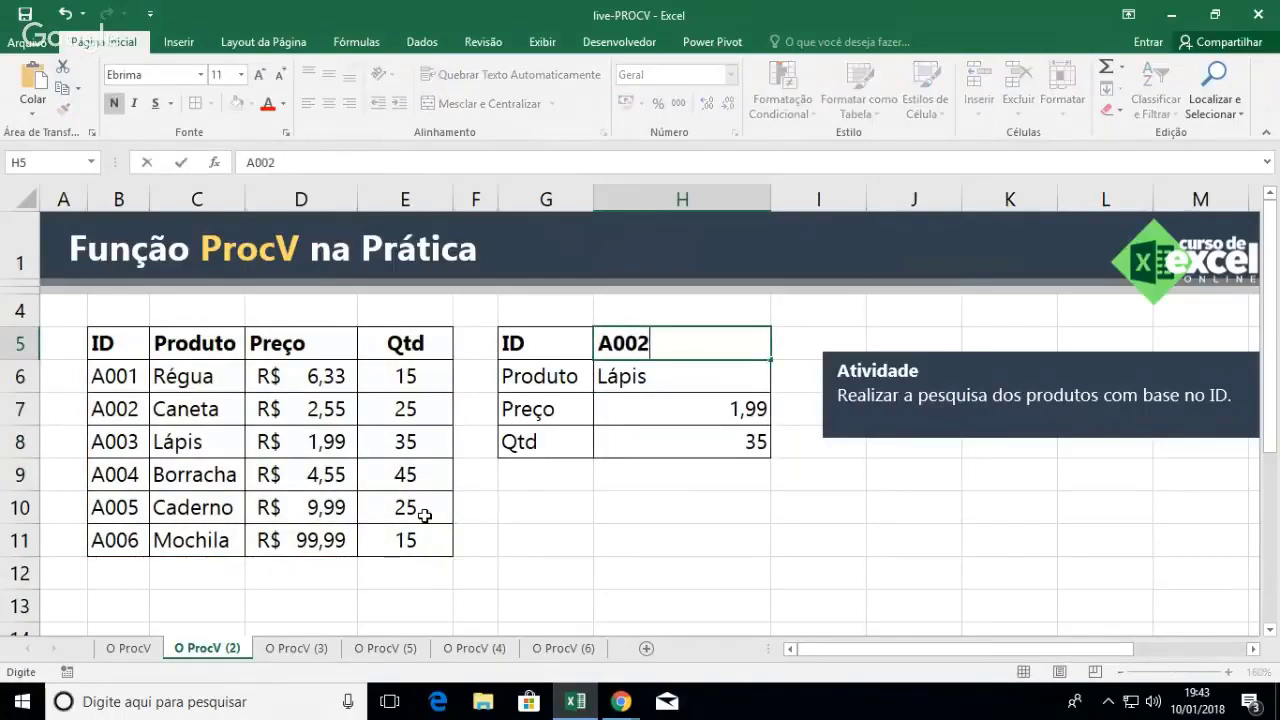
key("Return")
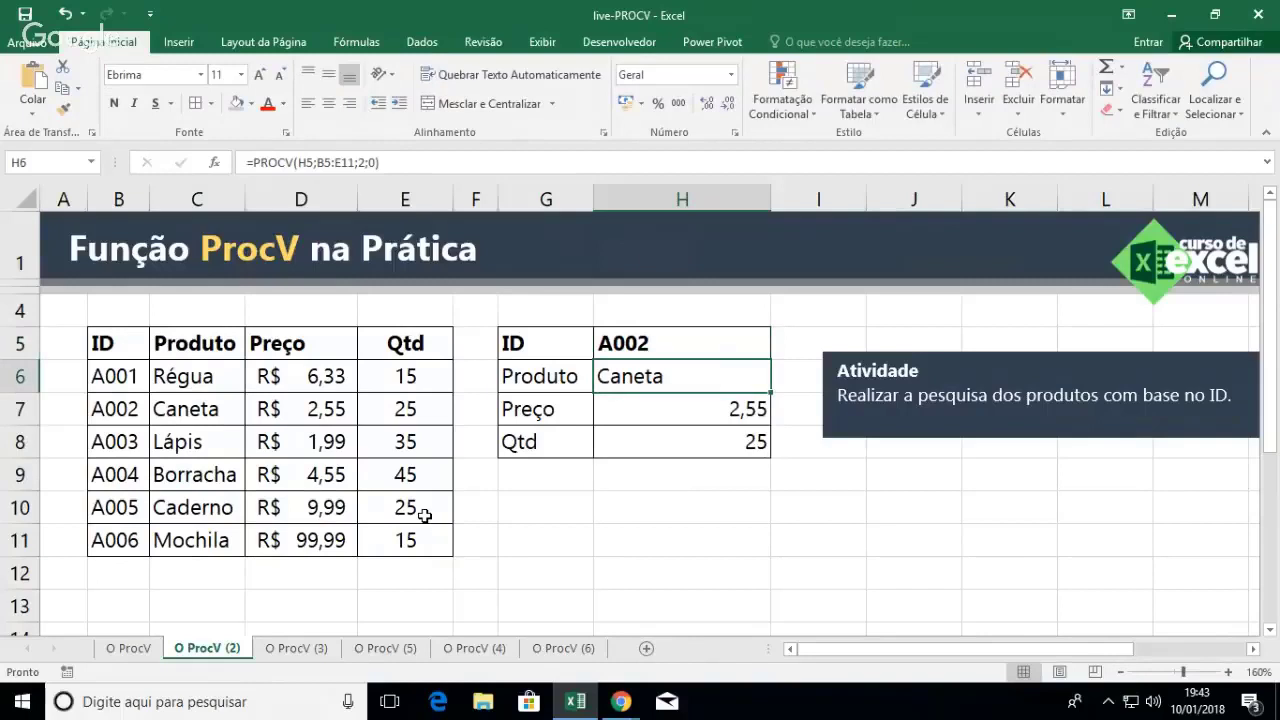
Set the lookup ID in H5 to A001 and format the price in H7 as R$ accounting (Contábil)
key("Up")
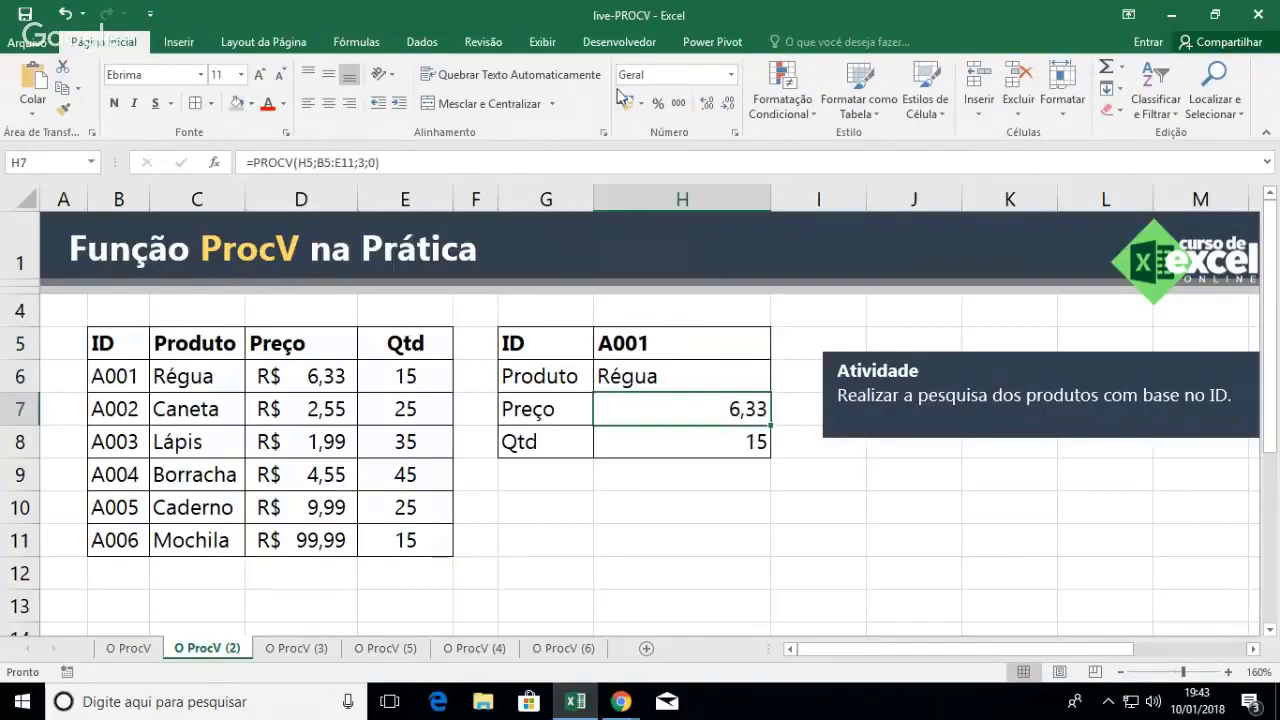
left_click(625, 102)
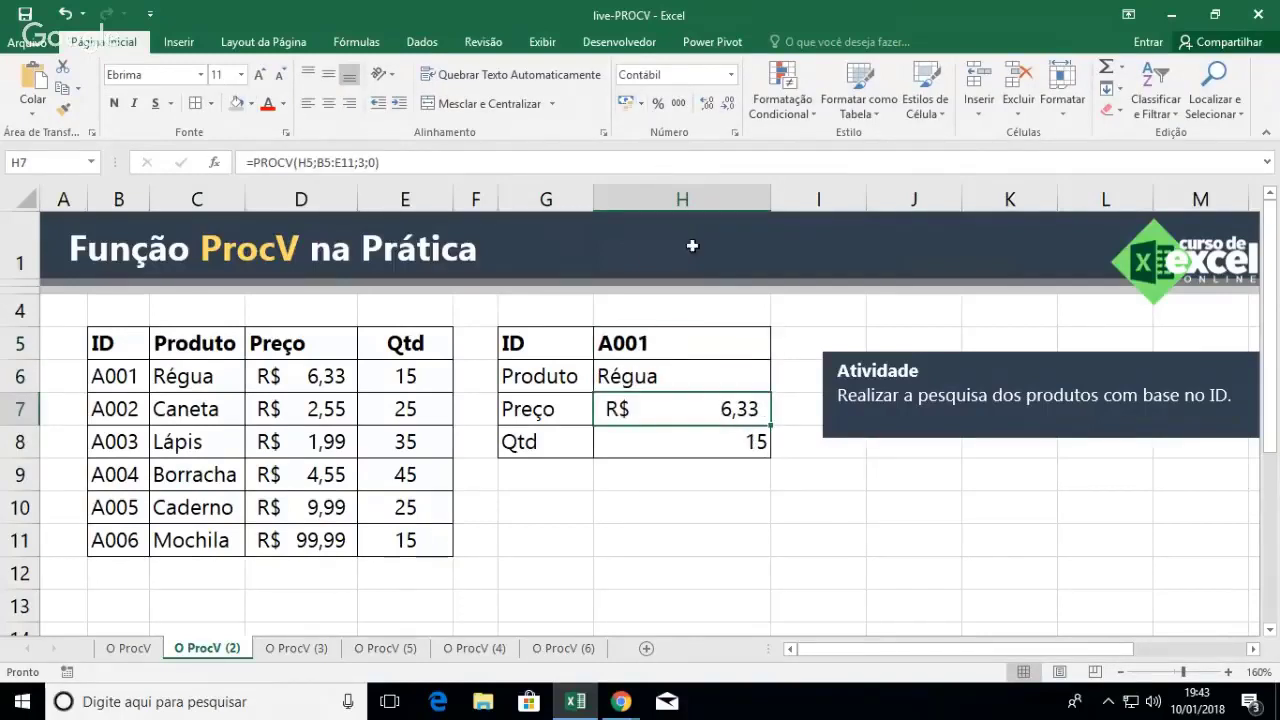
Center the contents of column H and format the price in H7 as currency (Moeda)
left_click(695, 203)
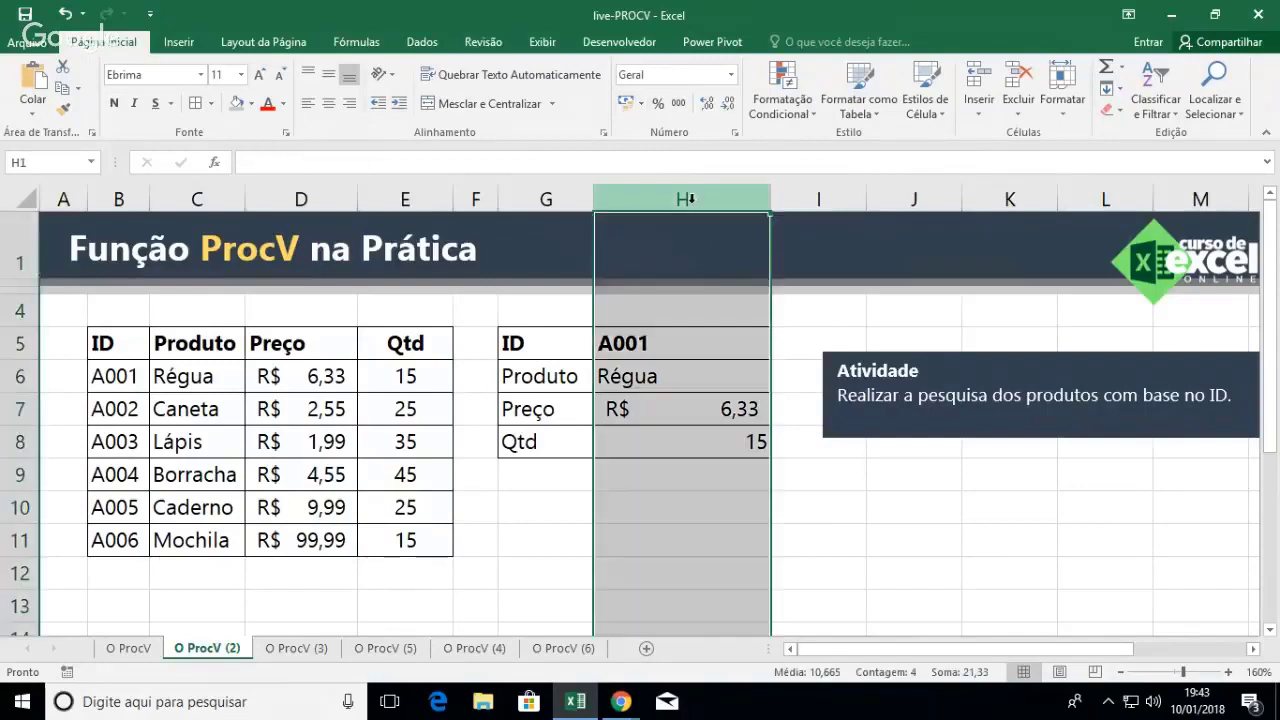
left_click(330, 106)
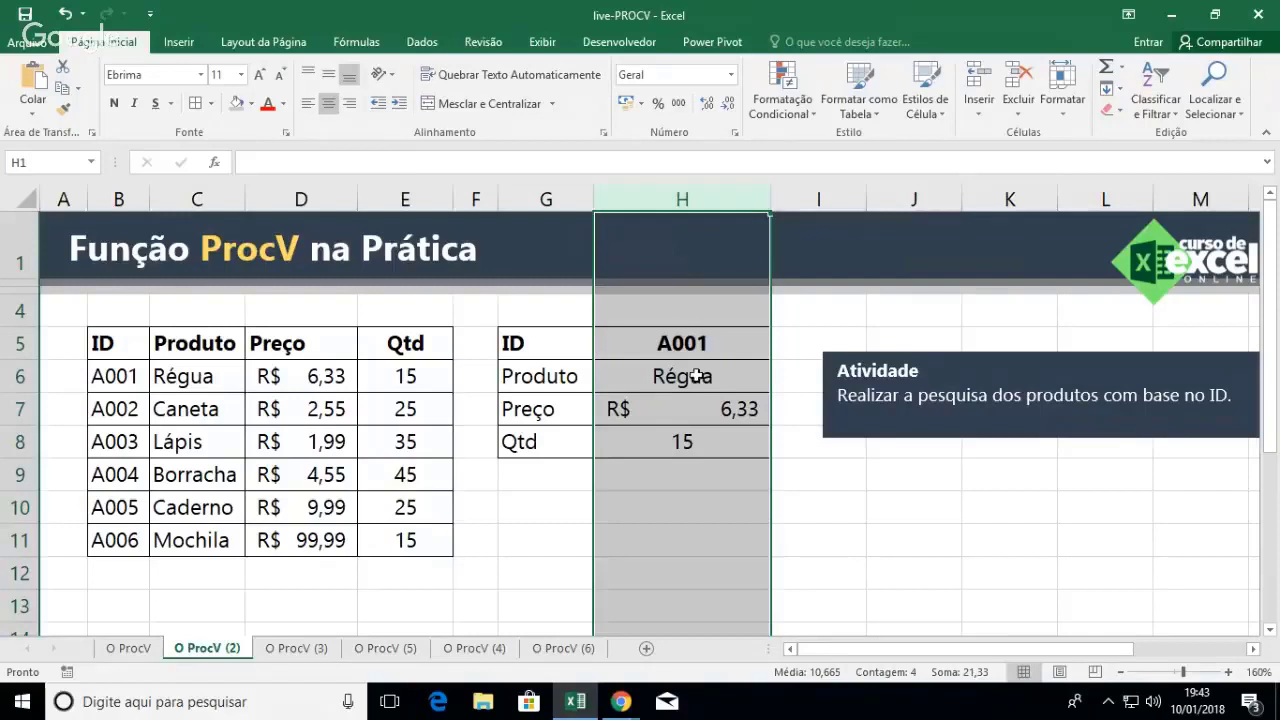
left_click(695, 414)
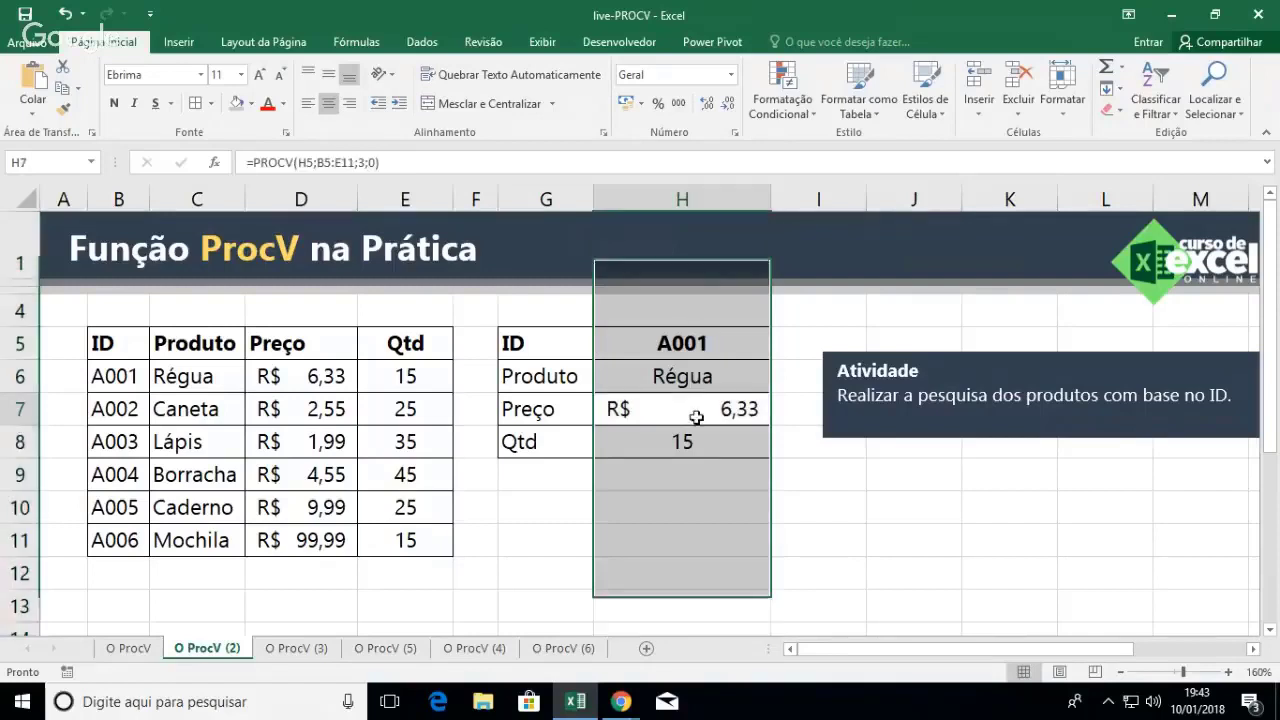
left_click(731, 75)
left_click(719, 187)
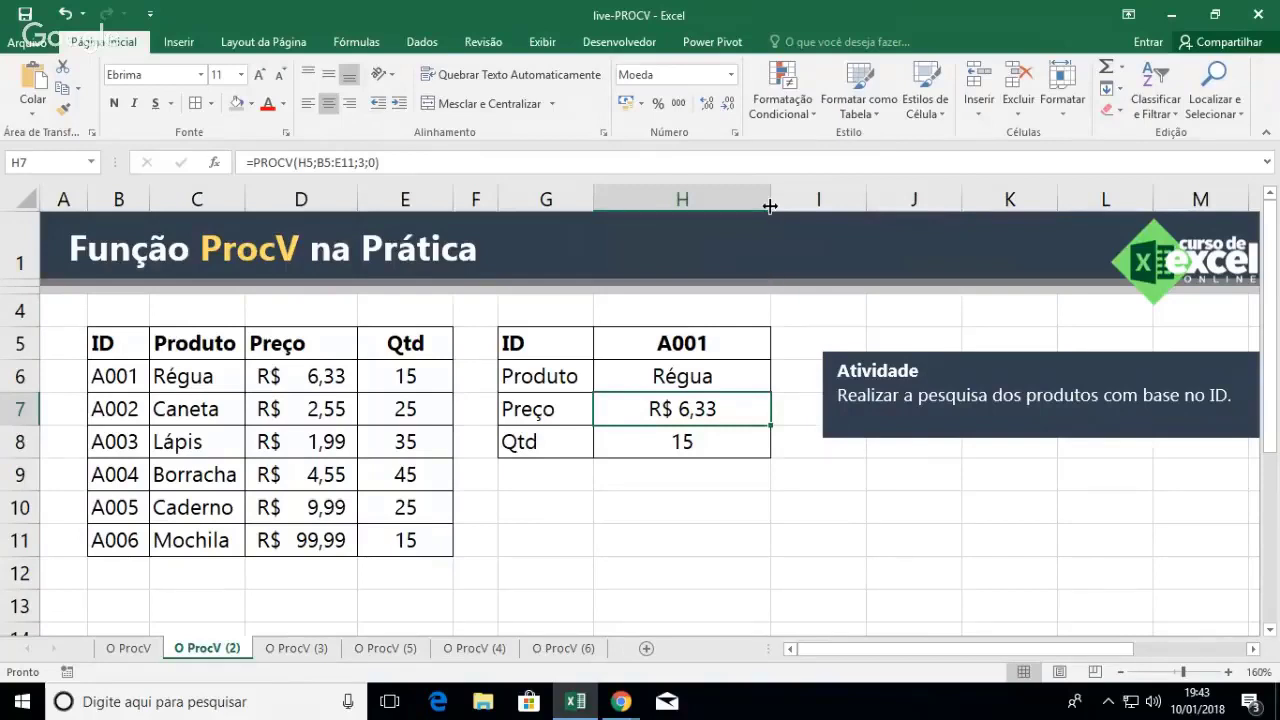
Autofit column H and widen it slightly, repositioning the Atividade box a little farther from the lookup table
double_click(770, 206)
left_click(838, 434)
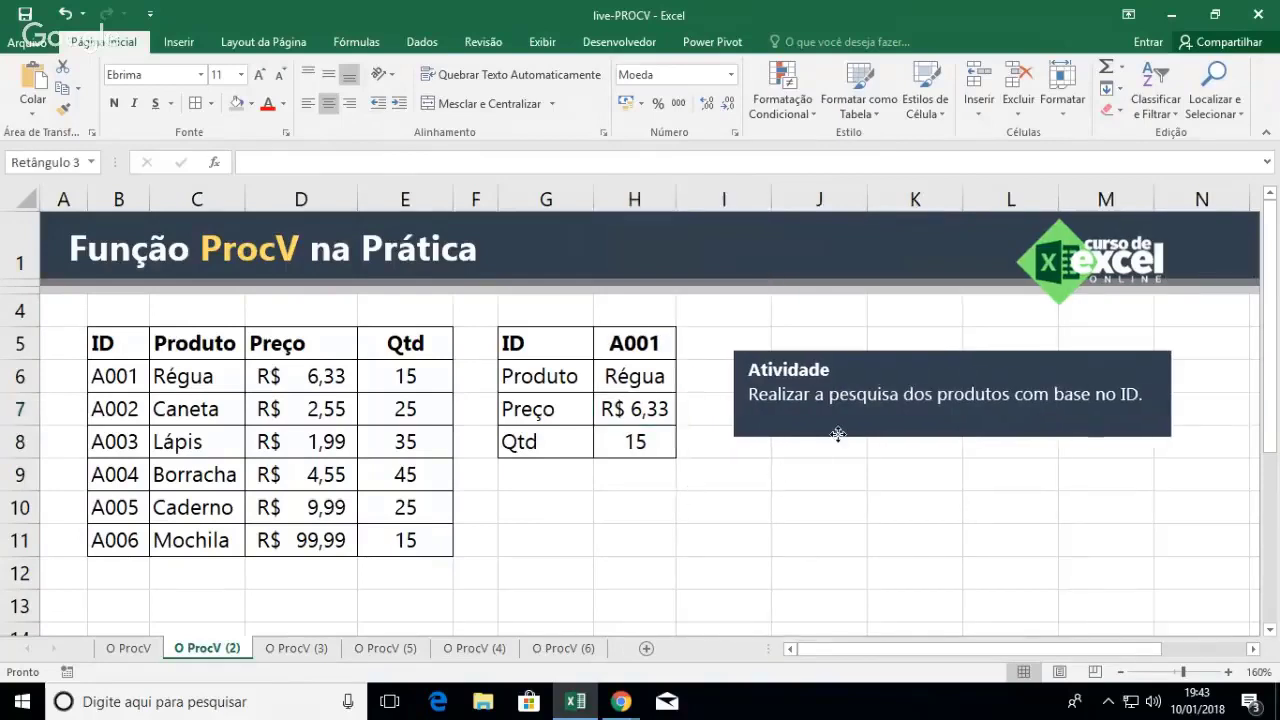
left_click_drag(838, 434, 894, 429)
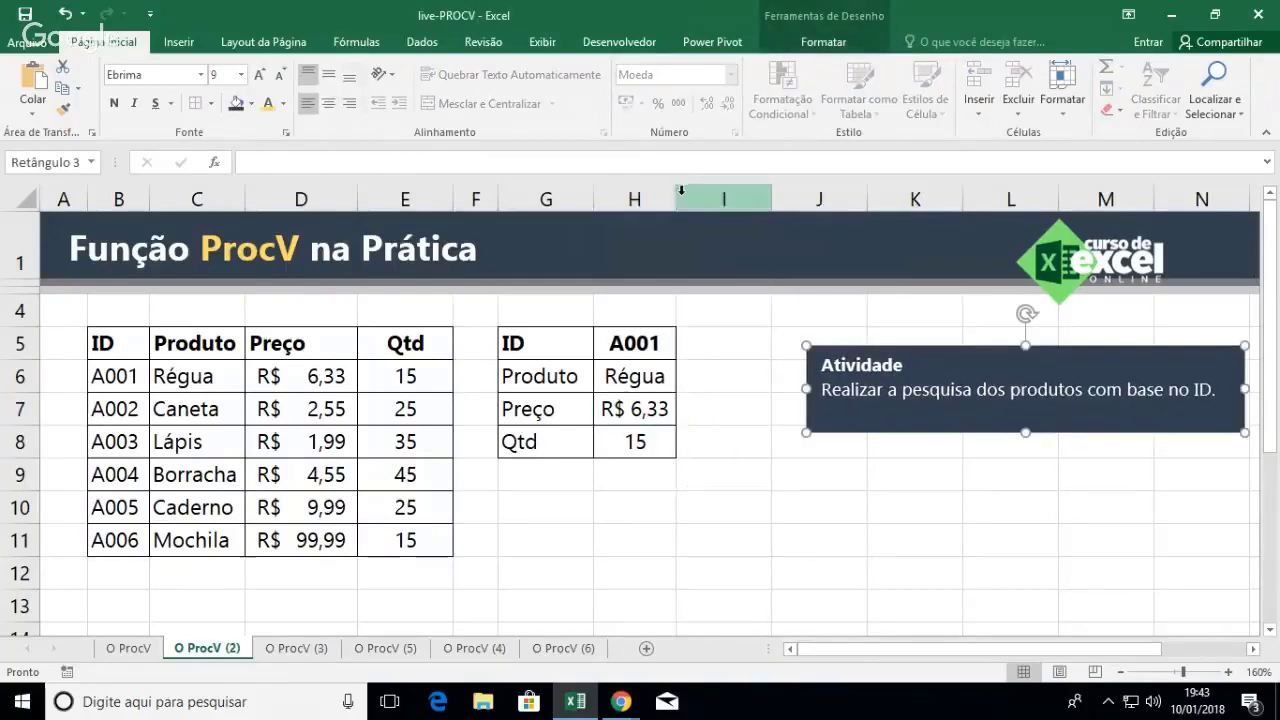
left_click_drag(676, 195, 716, 195)
left_click_drag(886, 434, 851, 429)
left_click(677, 378)
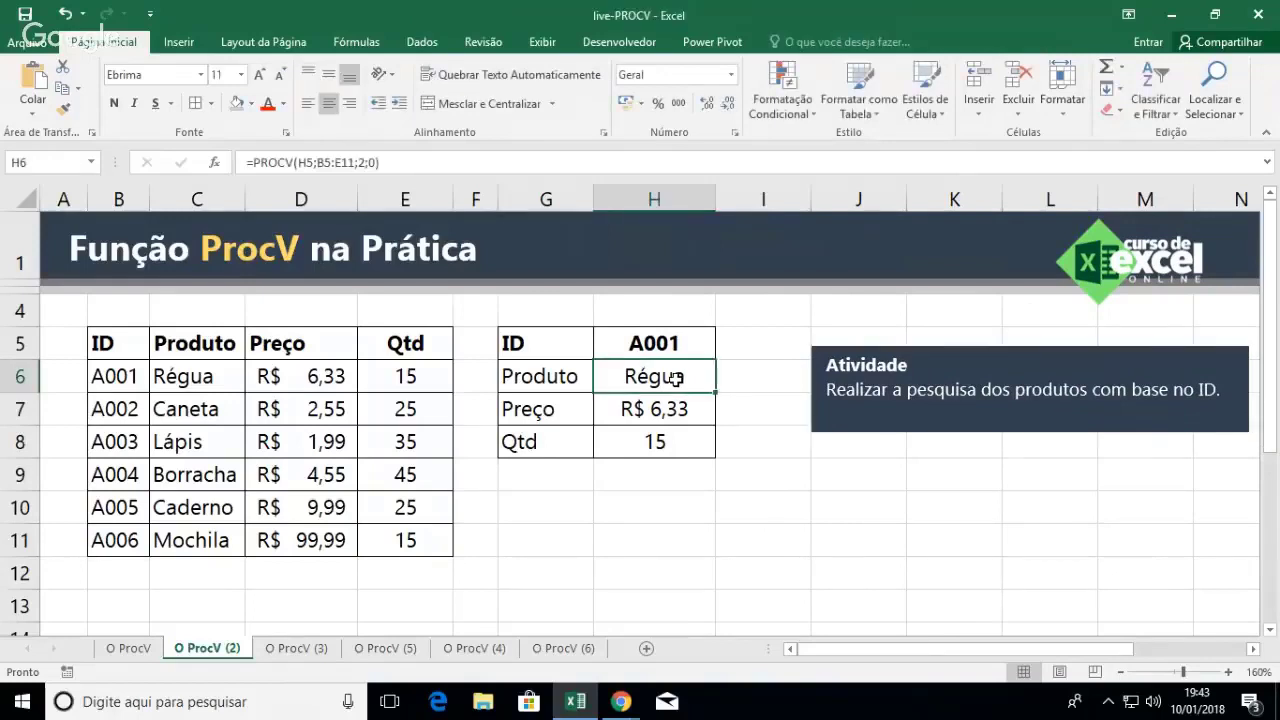
Copy the blue circle numbered 1 from the O ProcV sheet into the O ProcV (2) sheet
left_click(141, 650)
left_click(160, 610)
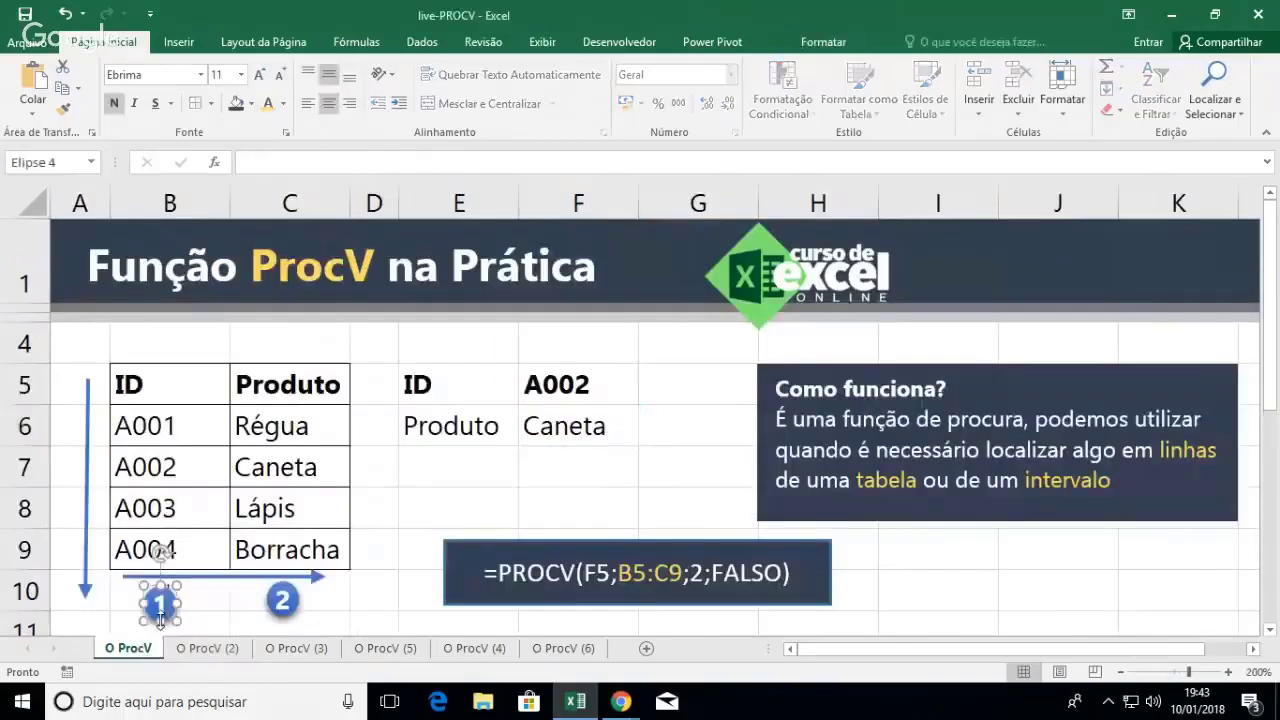
left_click(168, 630)
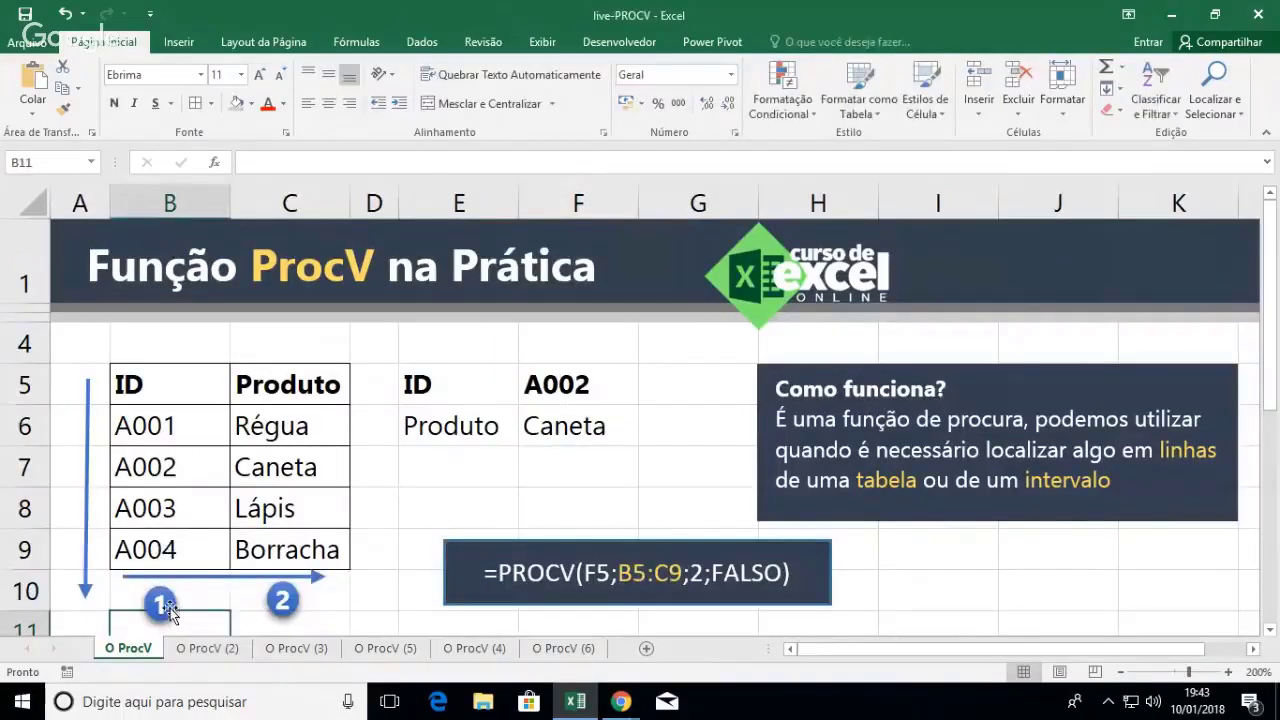
left_click(170, 612)
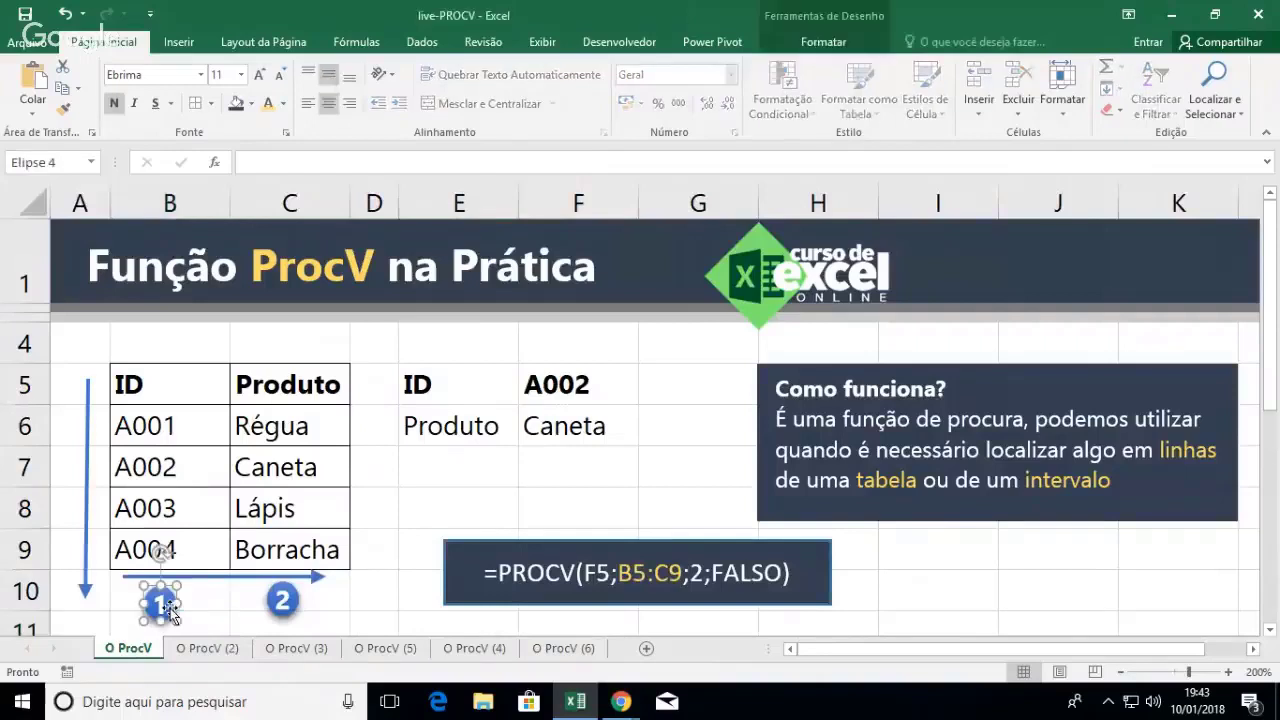
left_click(222, 650)
key("ctrl+v")
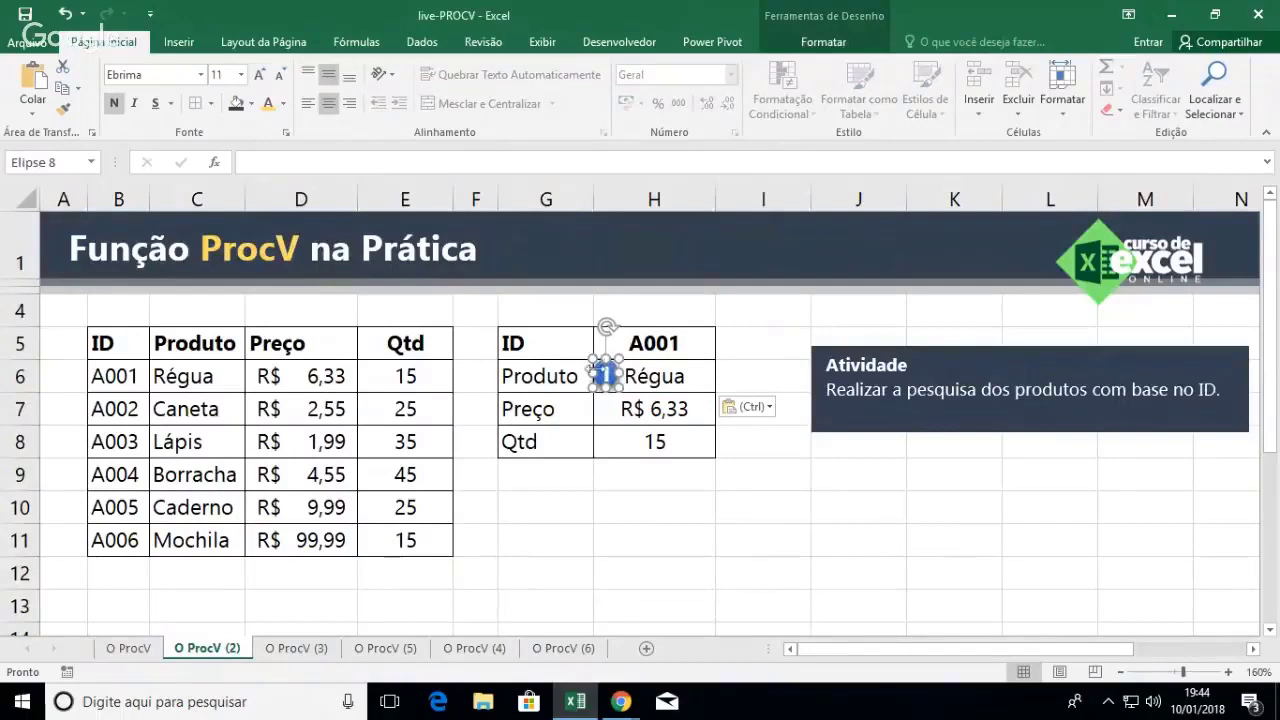
left_click(716, 506)
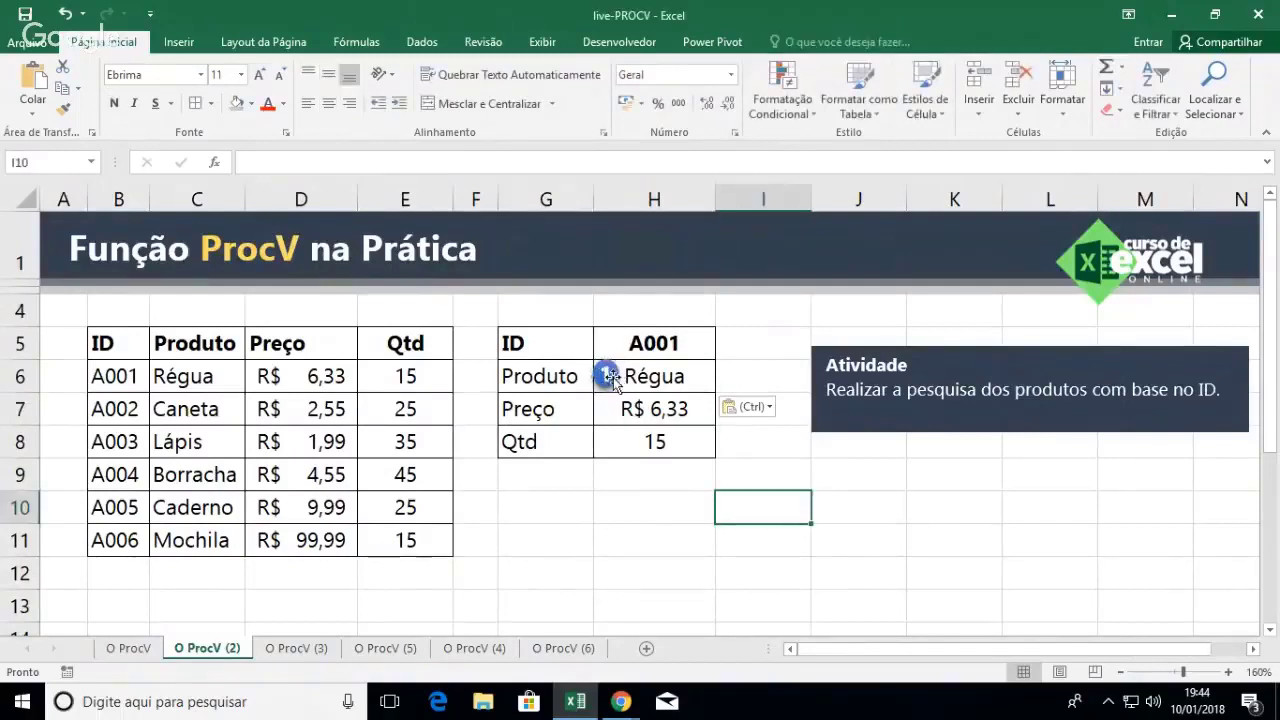
Place the numbered circle below the ID column and duplicate it below the Produto, Preço and Qtd columns
left_click(602, 378)
left_click_drag(601, 392, 207, 597)
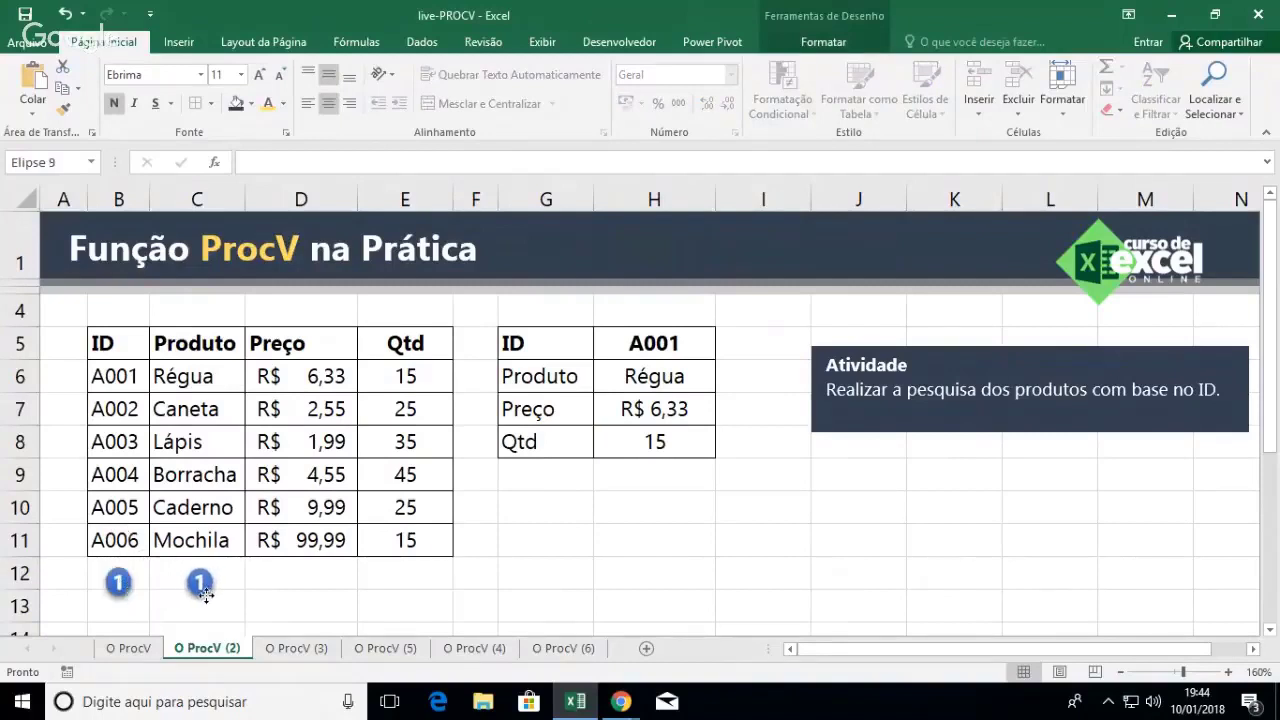
key("ctrl+d")
key("ctrl+d")
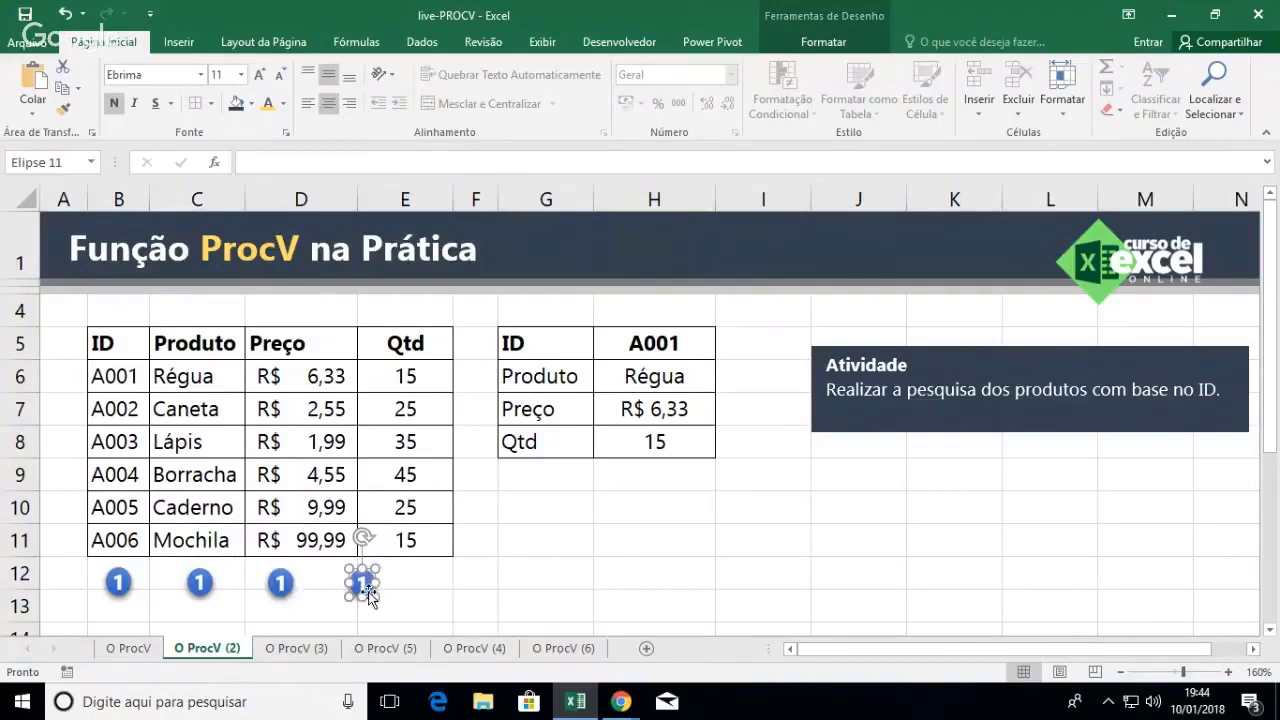
left_click_drag(362, 584, 400, 589)
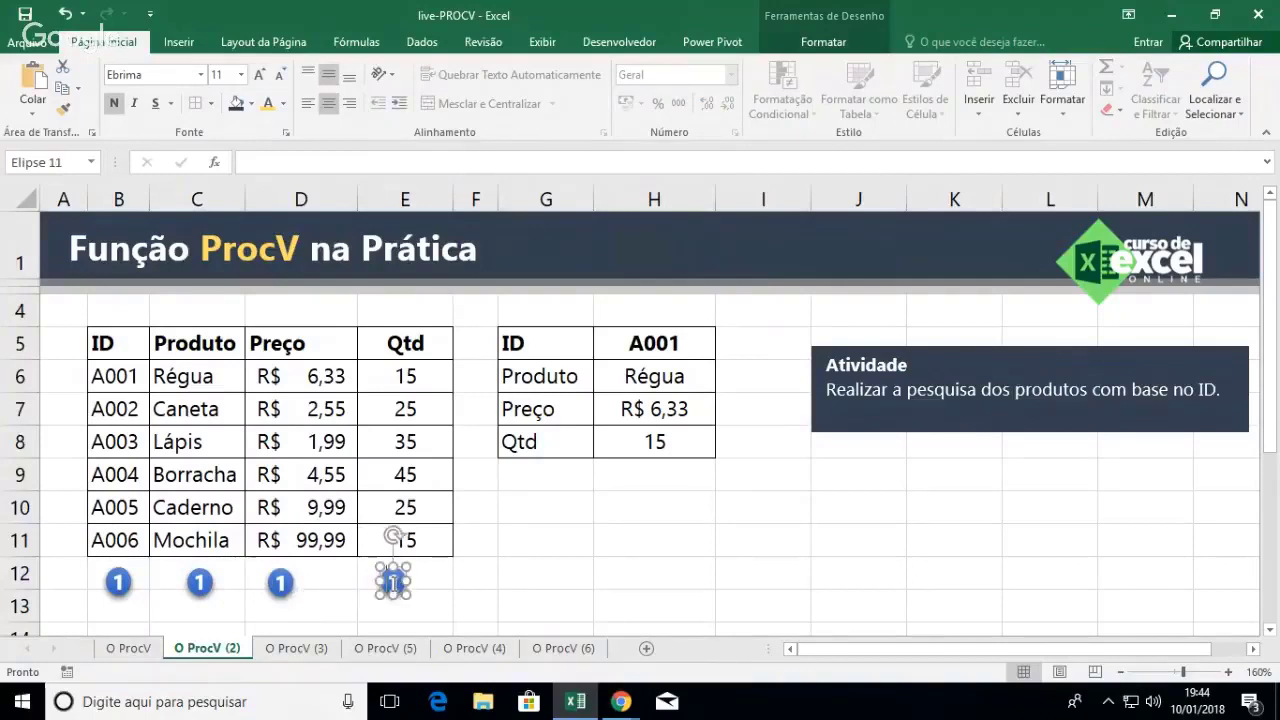
Renumber the circles below Produto, Preço and Qtd as 2, 3 and 4
type("4")
left_click(280, 582)
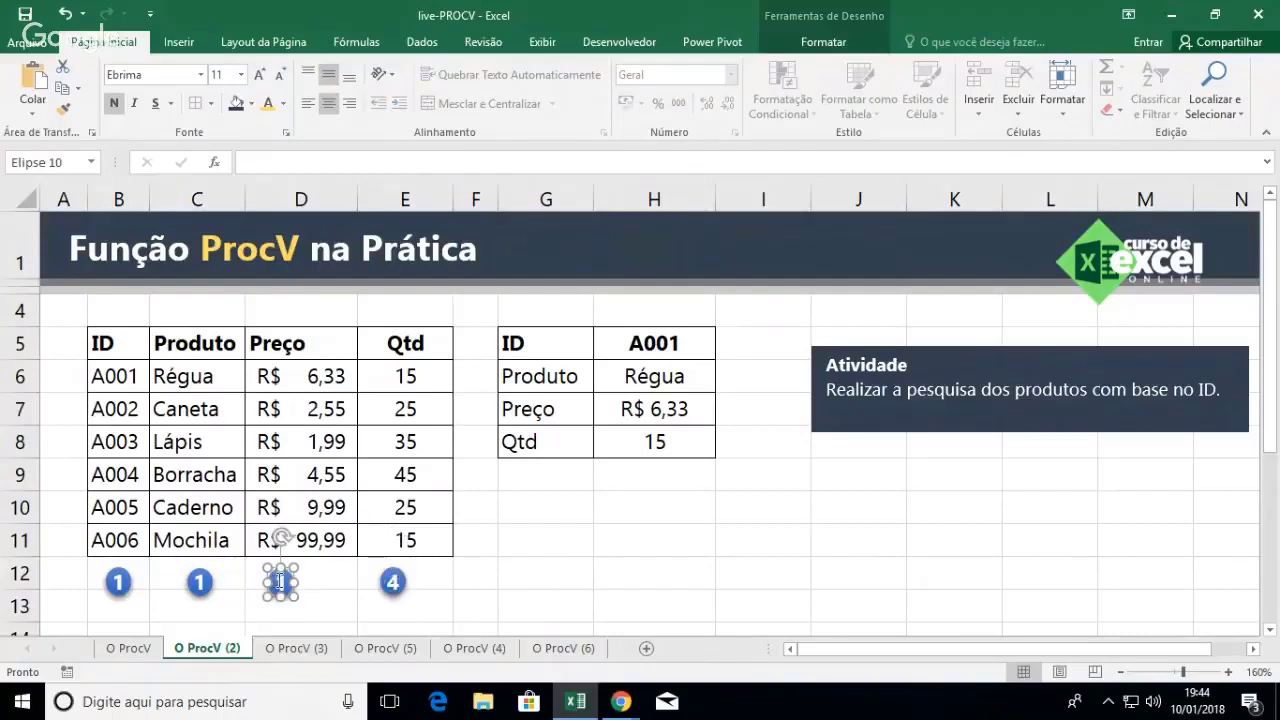
double_click(280, 580)
type("3")
double_click(200, 582)
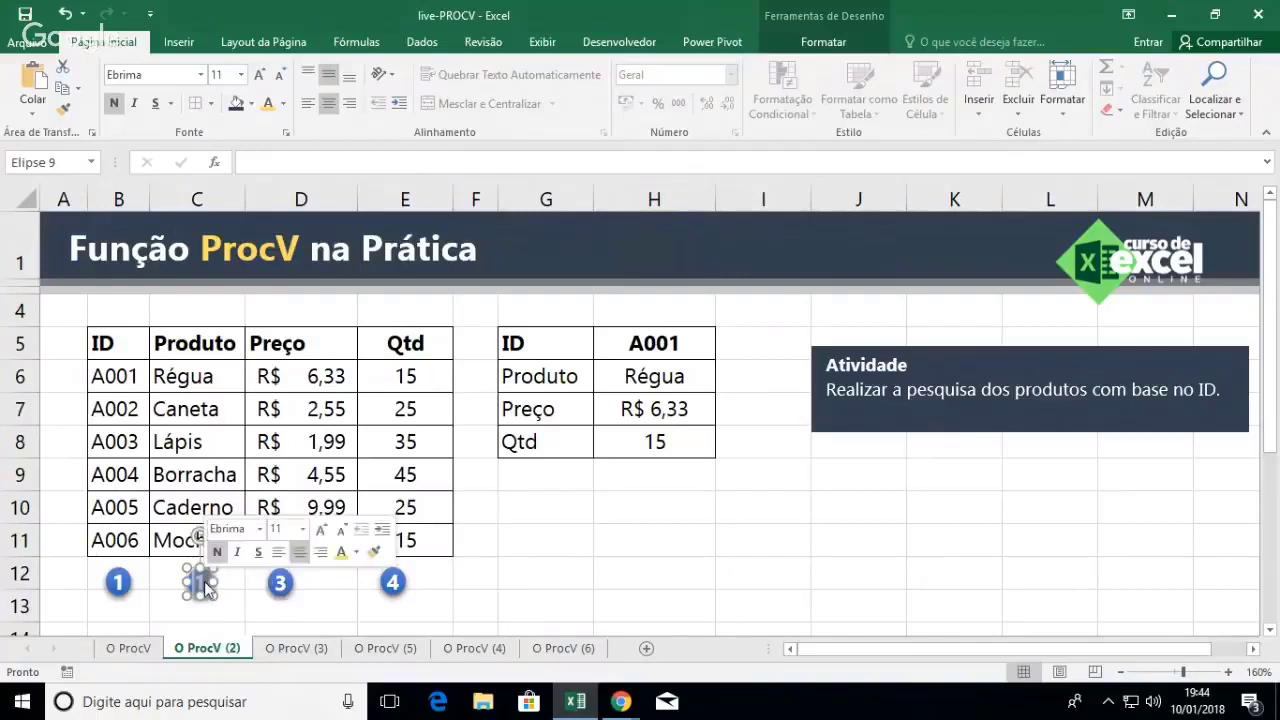
type("2")
left_click(490, 565)
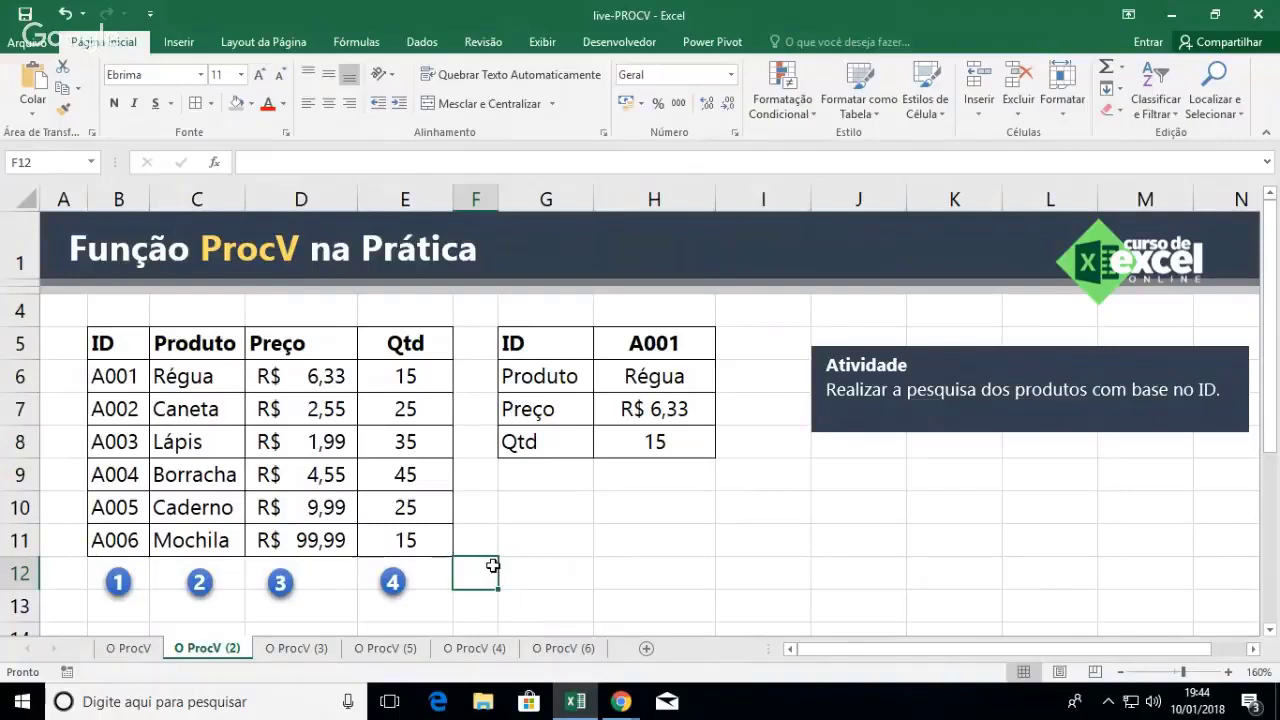
Set the lookup ID in H5 to A003 to test the product, price and quantity lookups
left_click(688, 343)
type("A00")
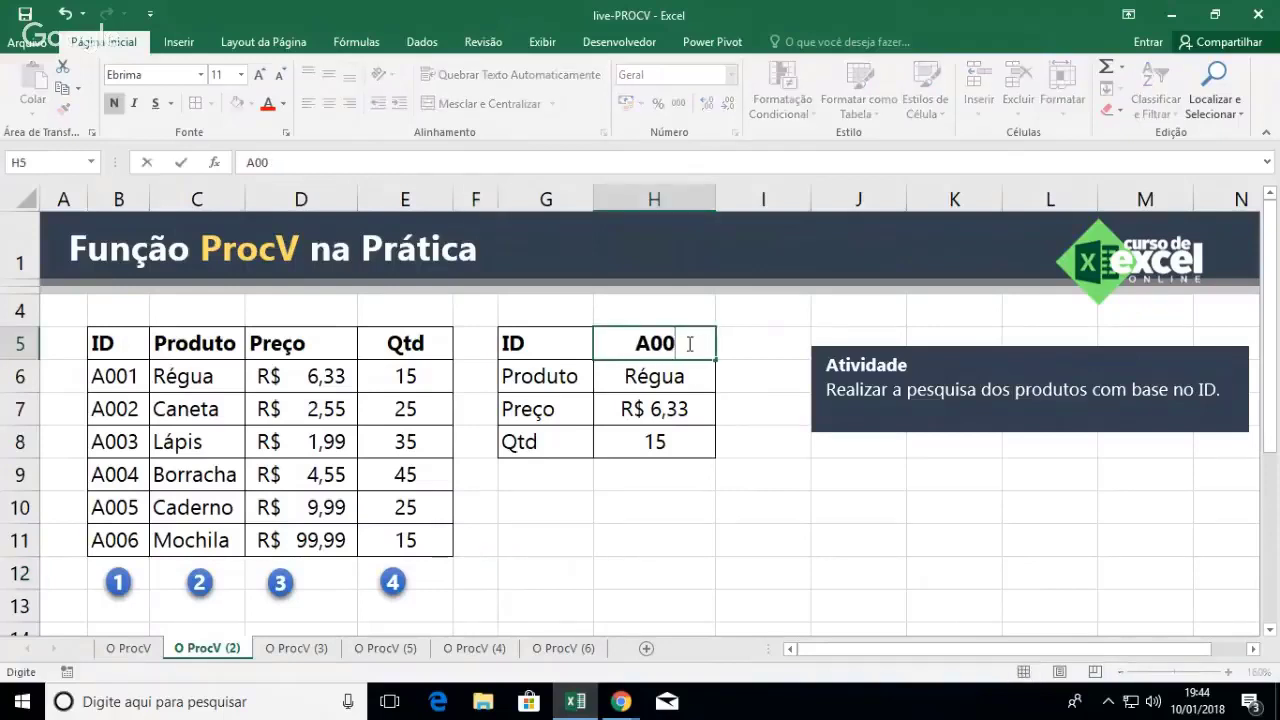
type("3")
key("Return")
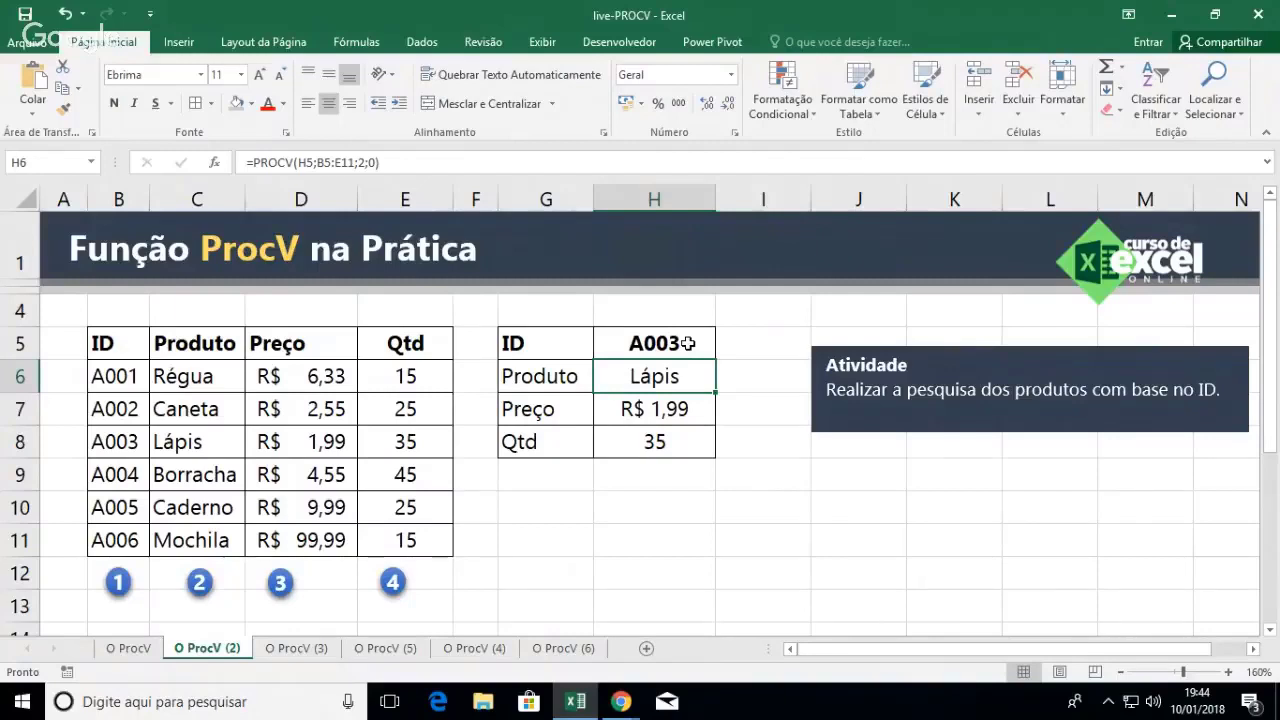
On the O ProcV (3) sheet, enter A002 as the lookup ID in H5
key("ctrl+Page_Down")
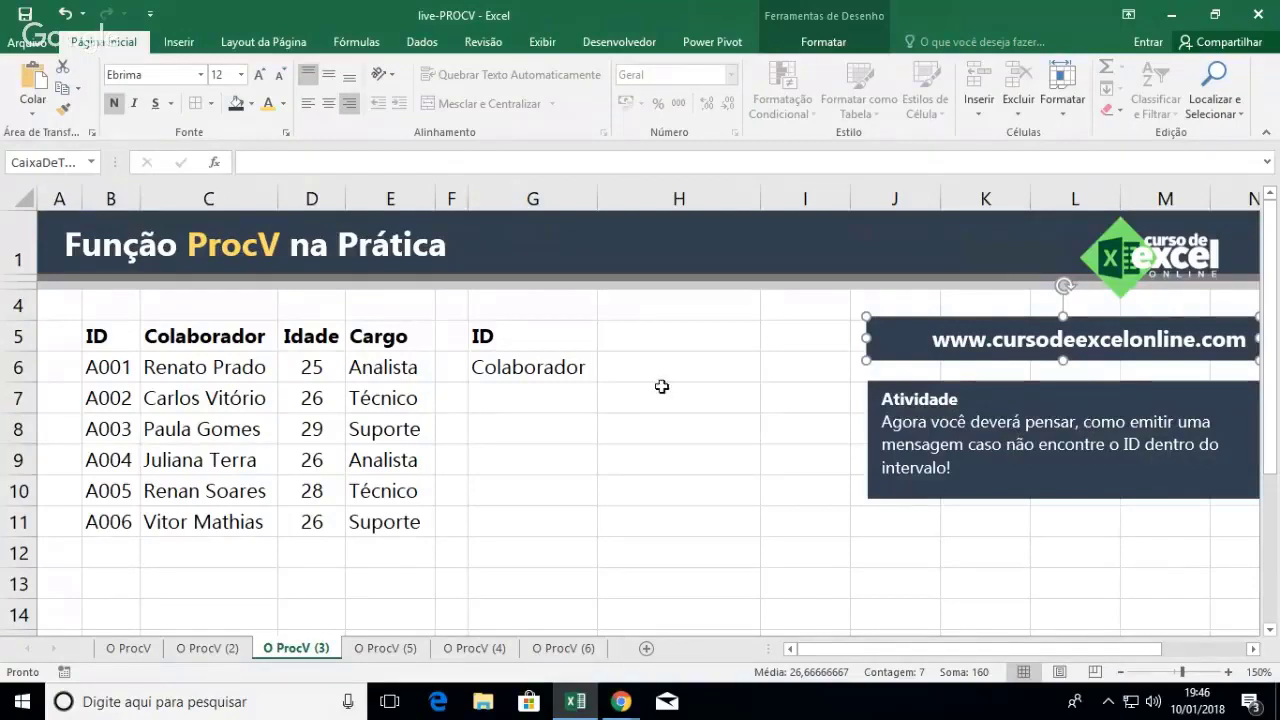
left_click_drag(112, 367, 112, 516)
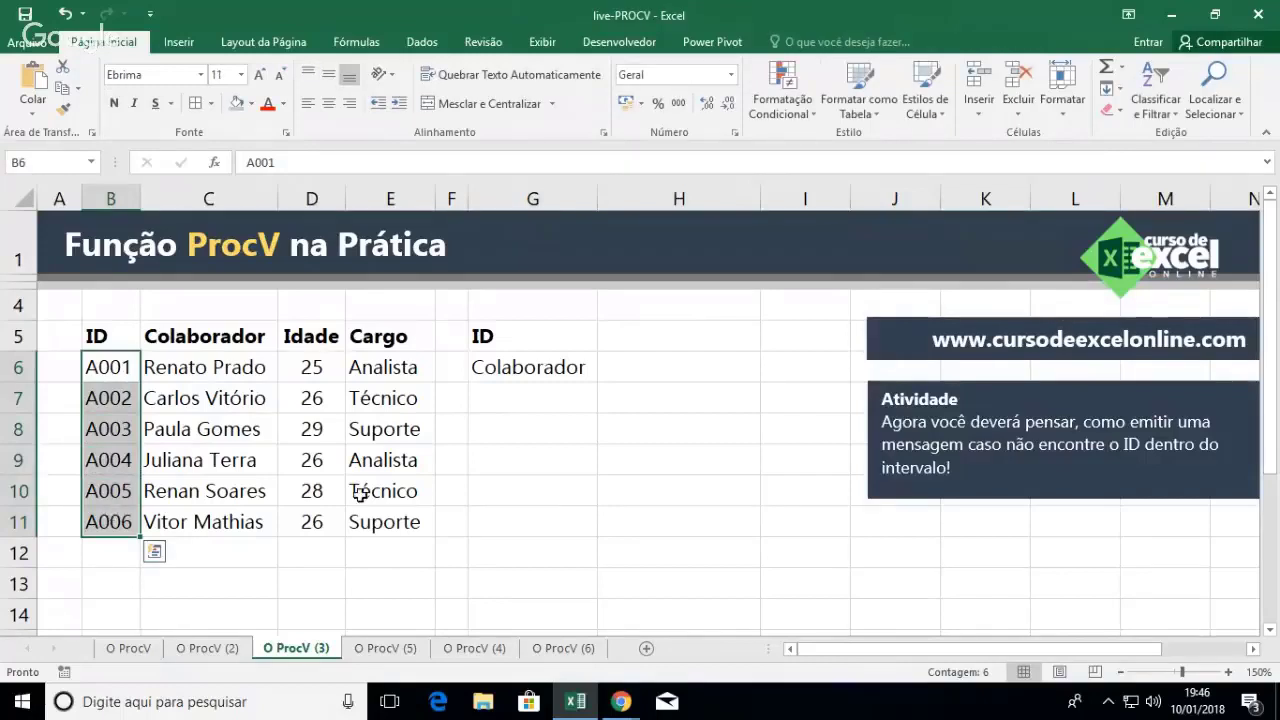
left_click(718, 361)
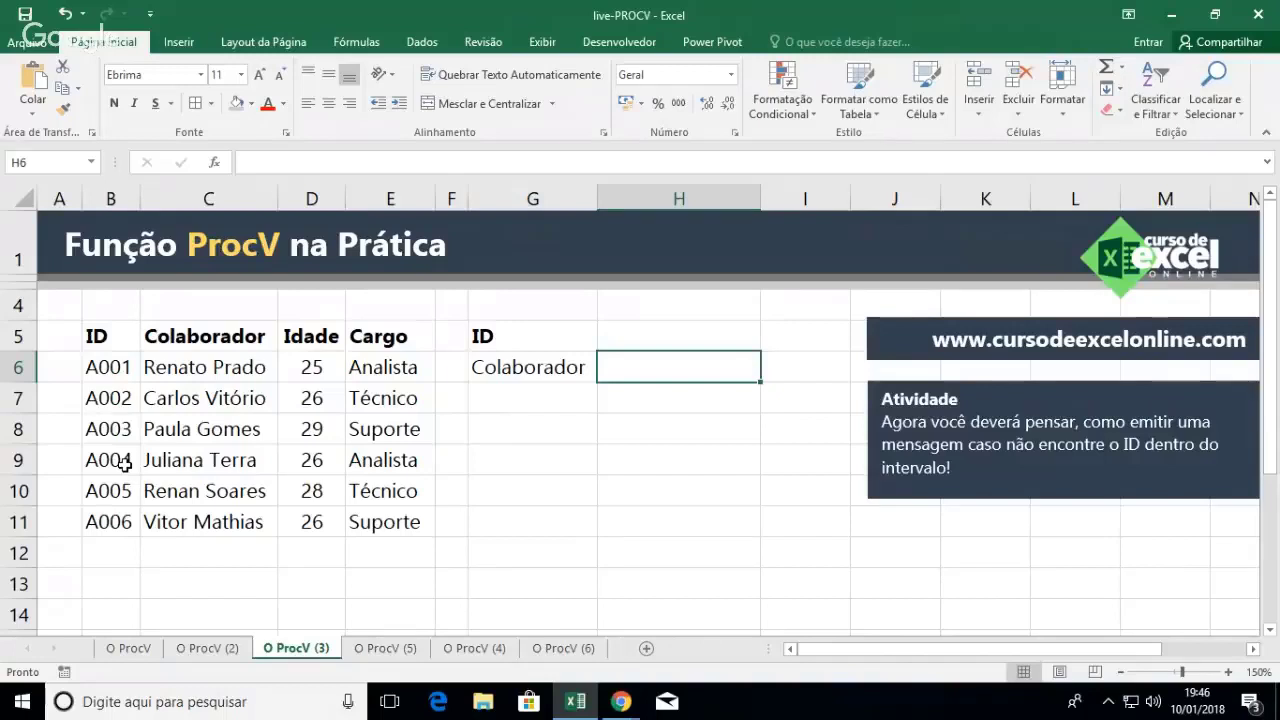
key("Up")
type("A")
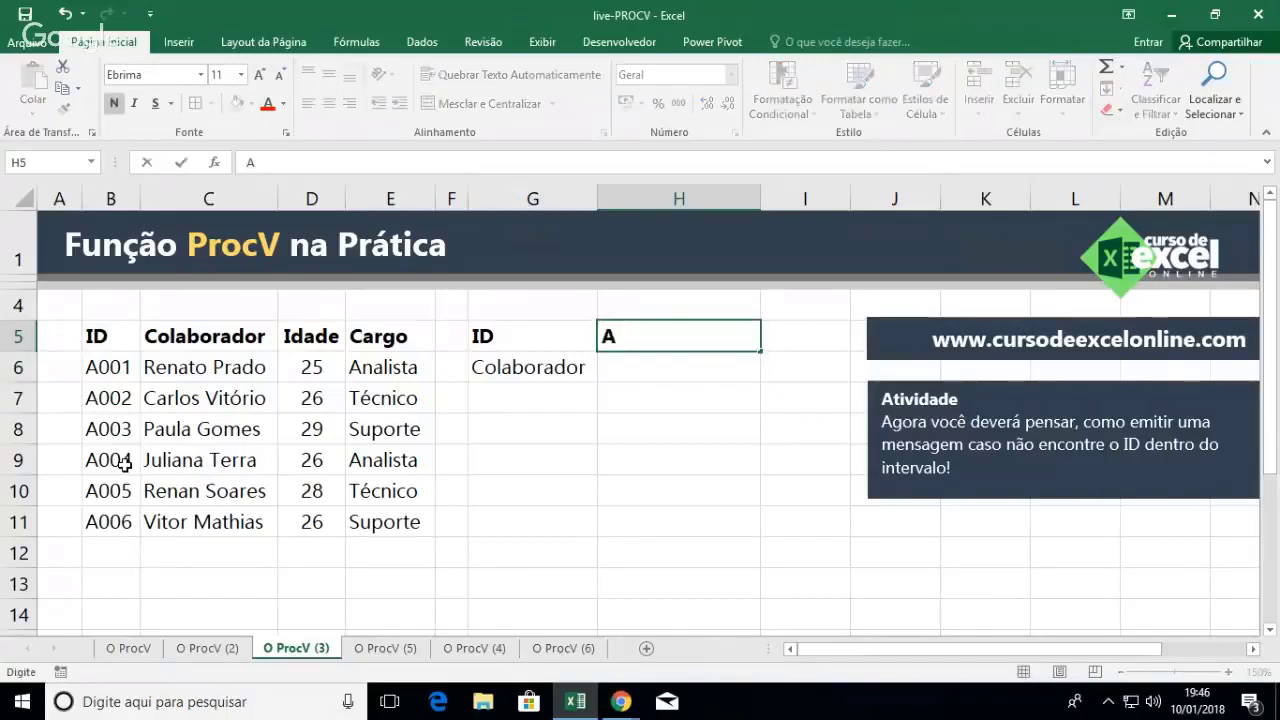
type("002")
key("Return")
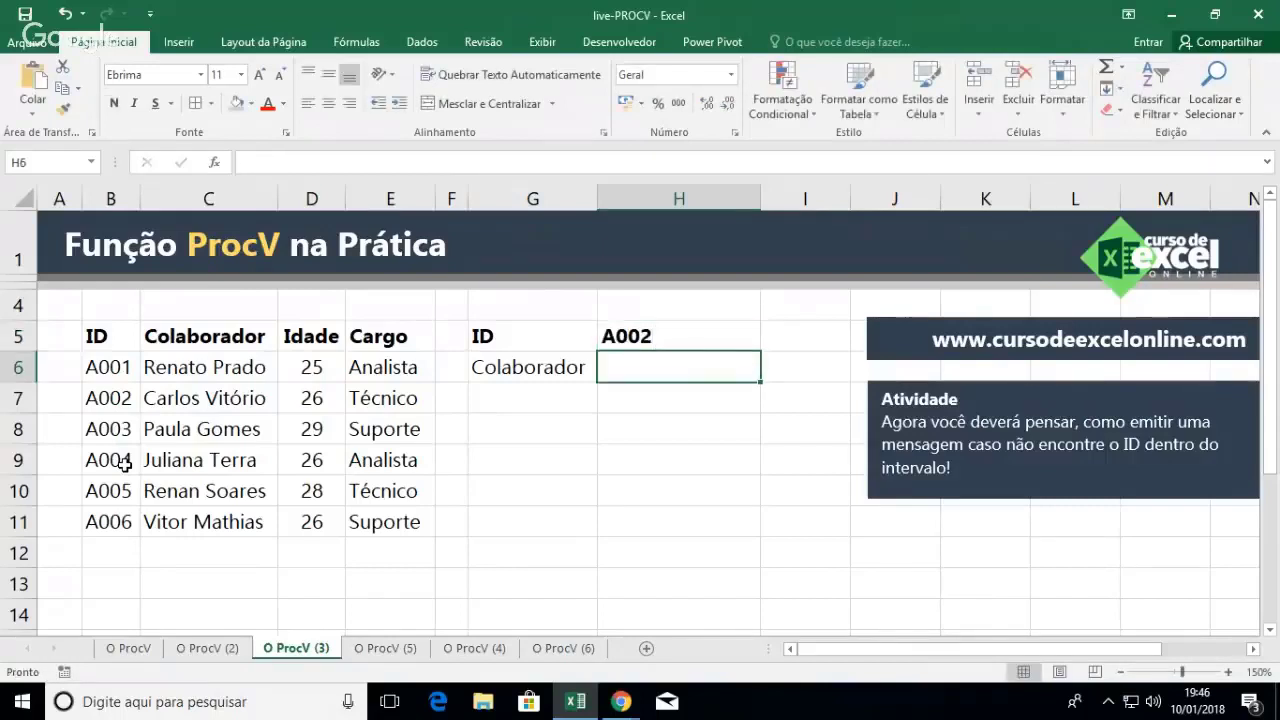
In H6, look up the collaborator with =procv(H5;B5:E11;2;0)
type("=procv")
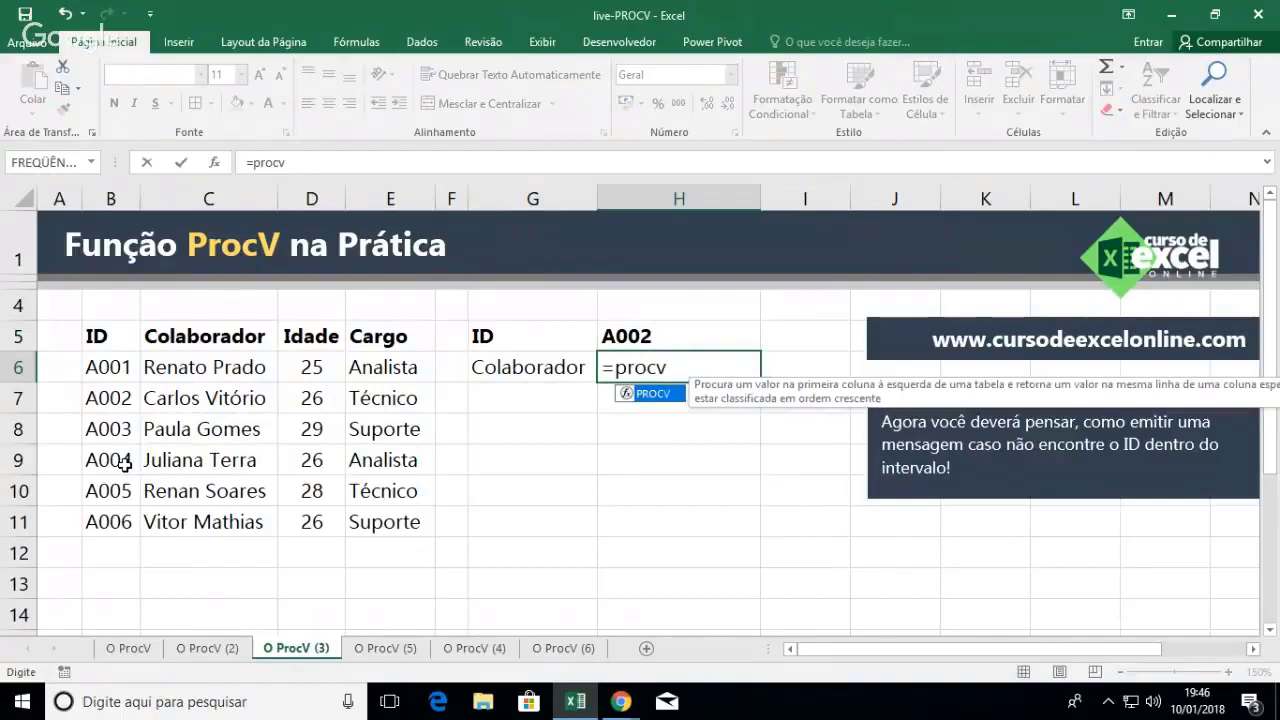
type("(")
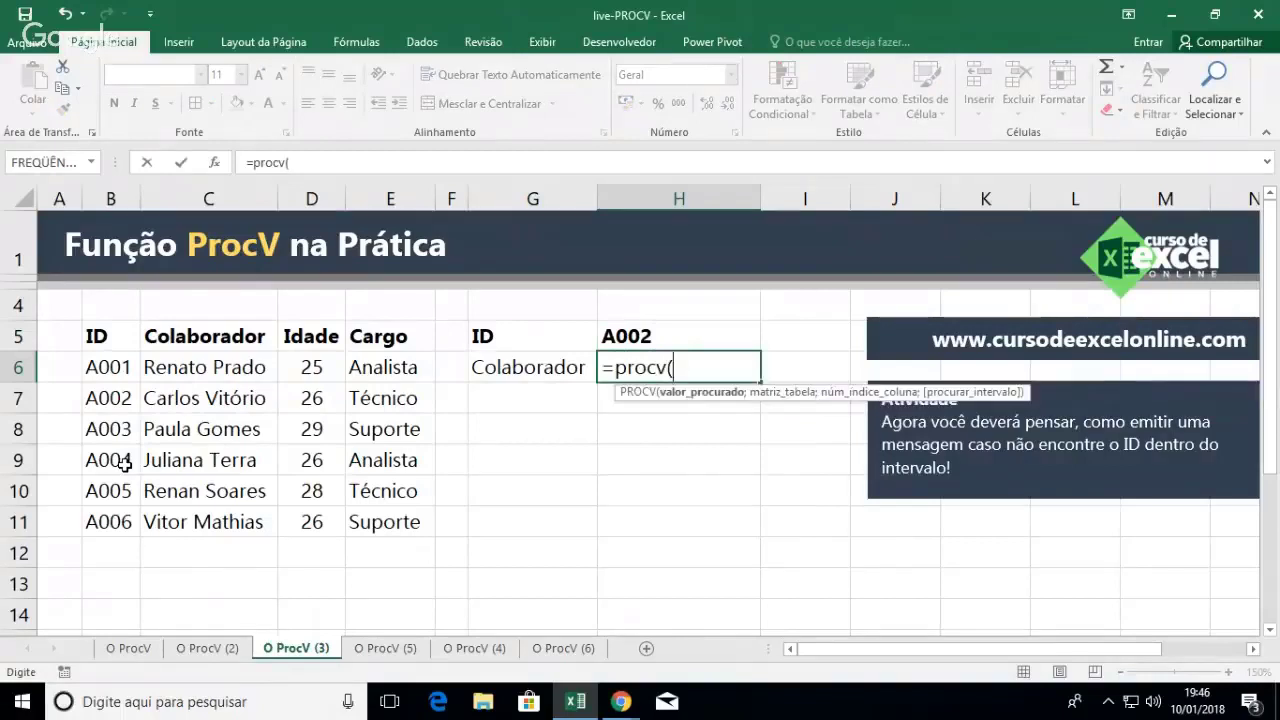
left_click(665, 337)
type(";")
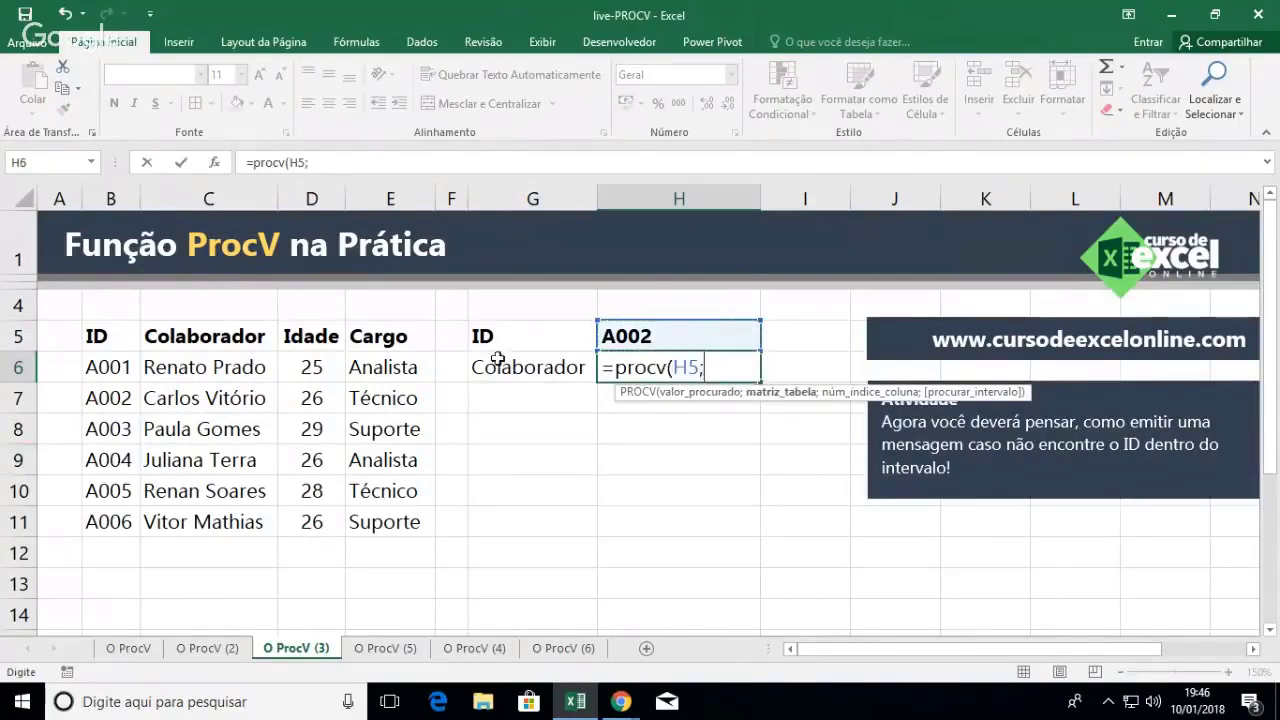
left_click_drag(112, 336, 387, 508)
type(";")
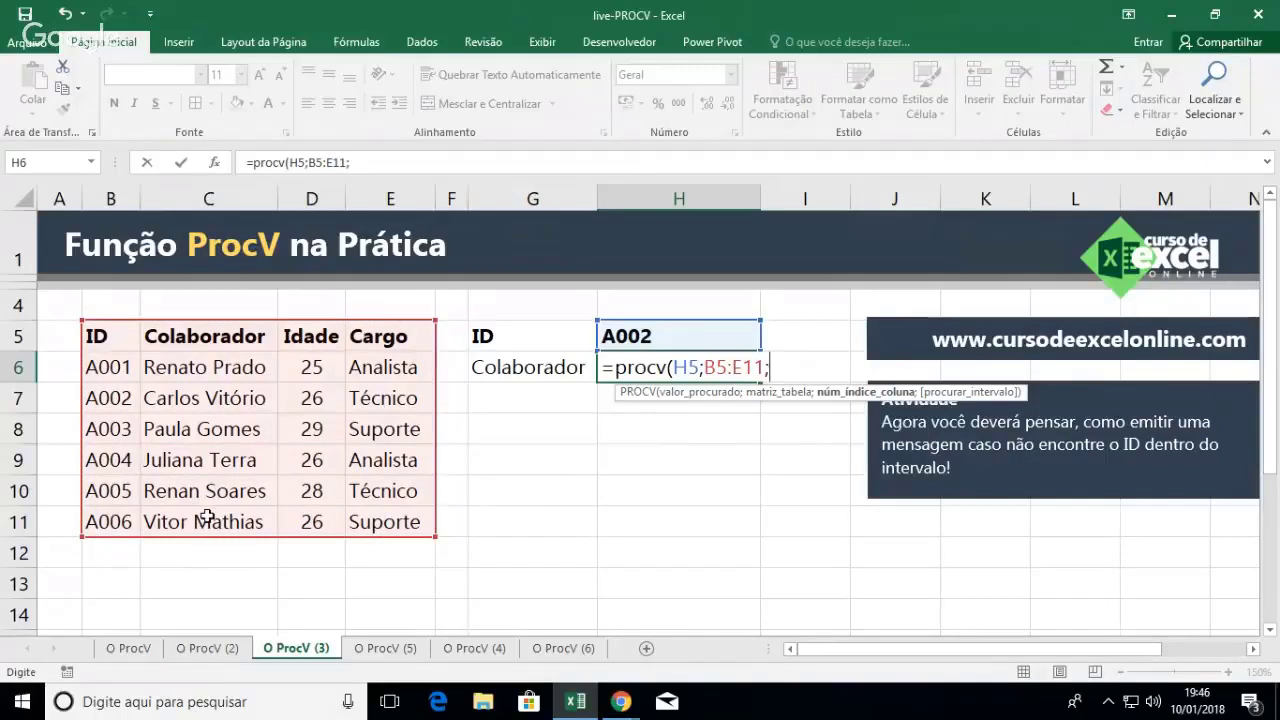
type("2;0")
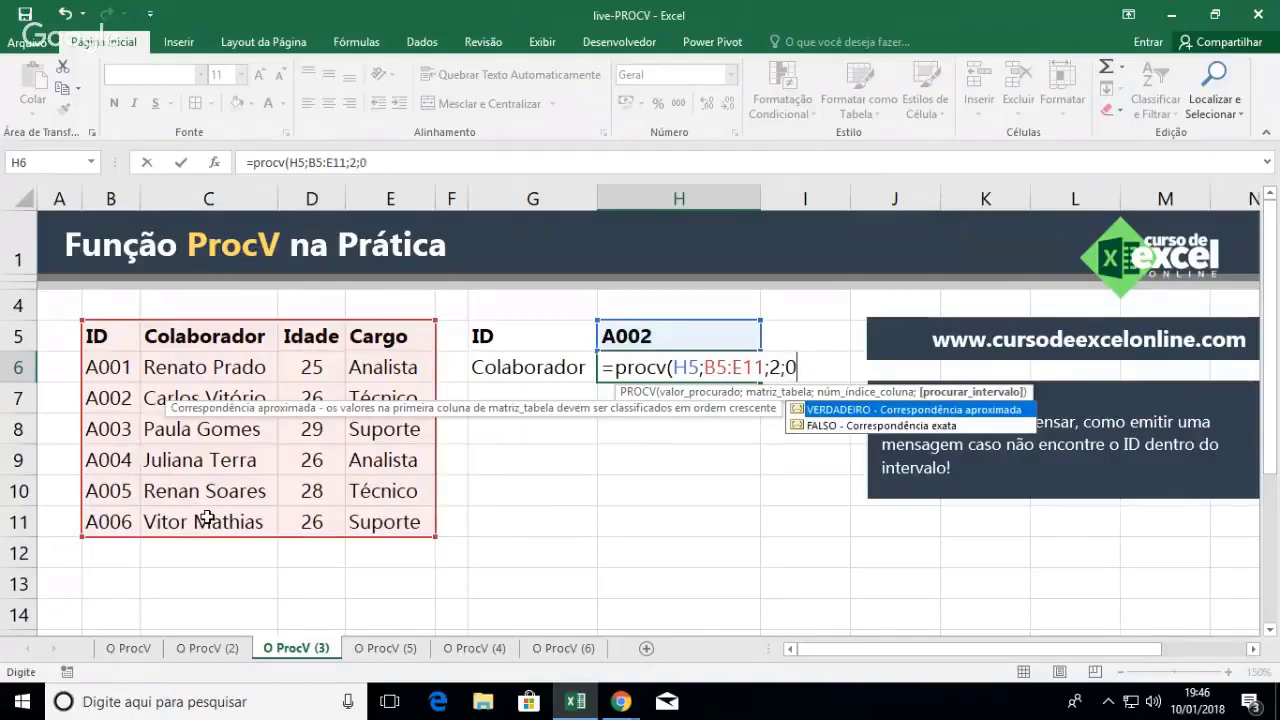
key("Return")
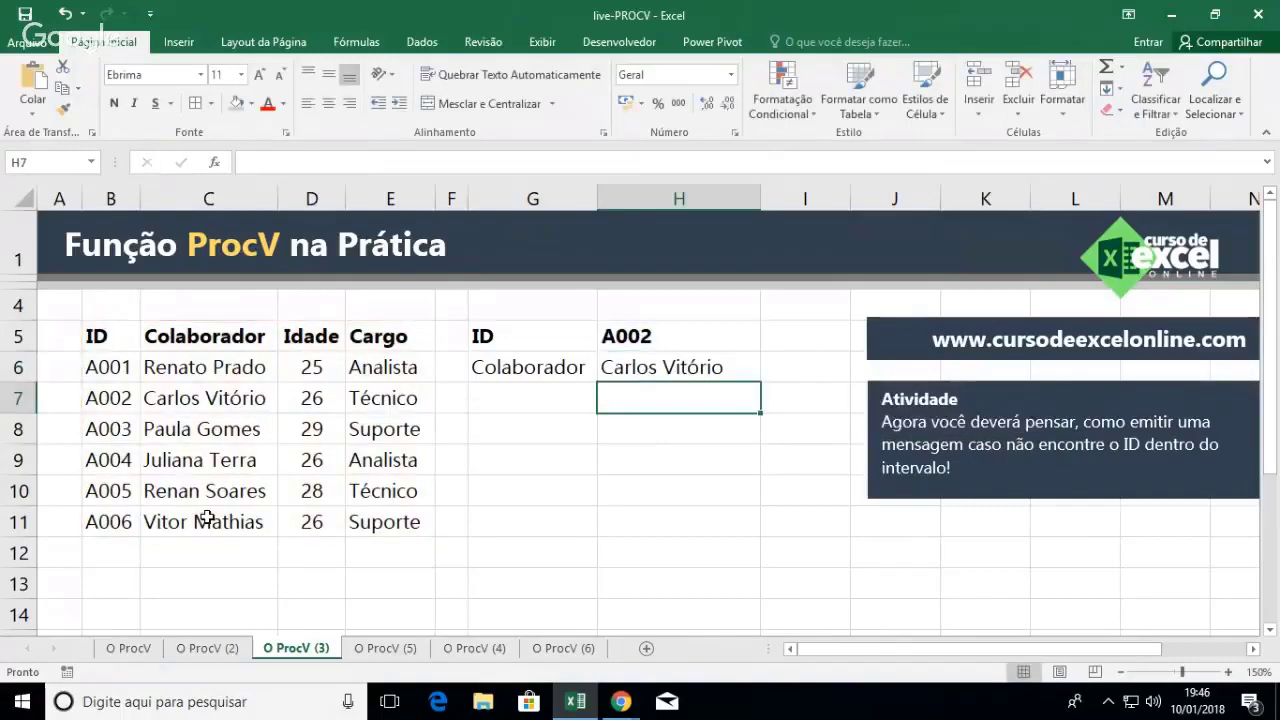
Test the collaborator lookup by entering A003 and A004 in turn as the ID in H5
key("Up")
key("Up")
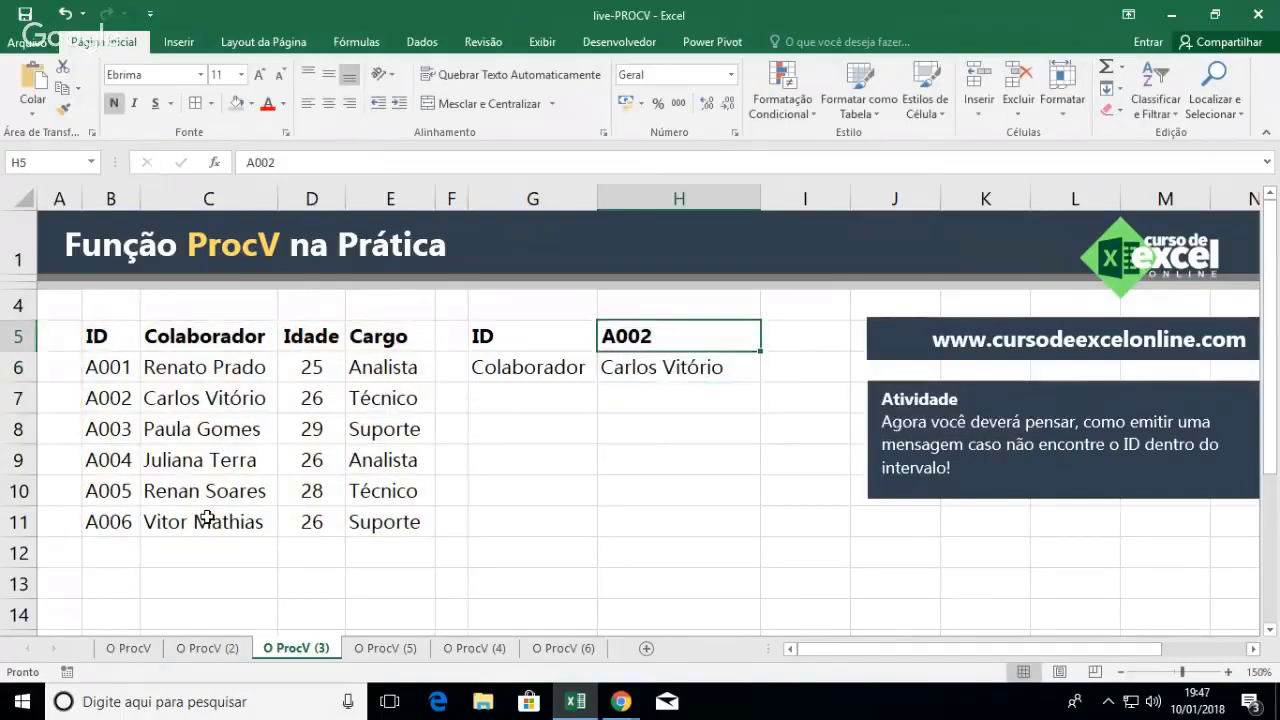
type("A003")
key("Return")
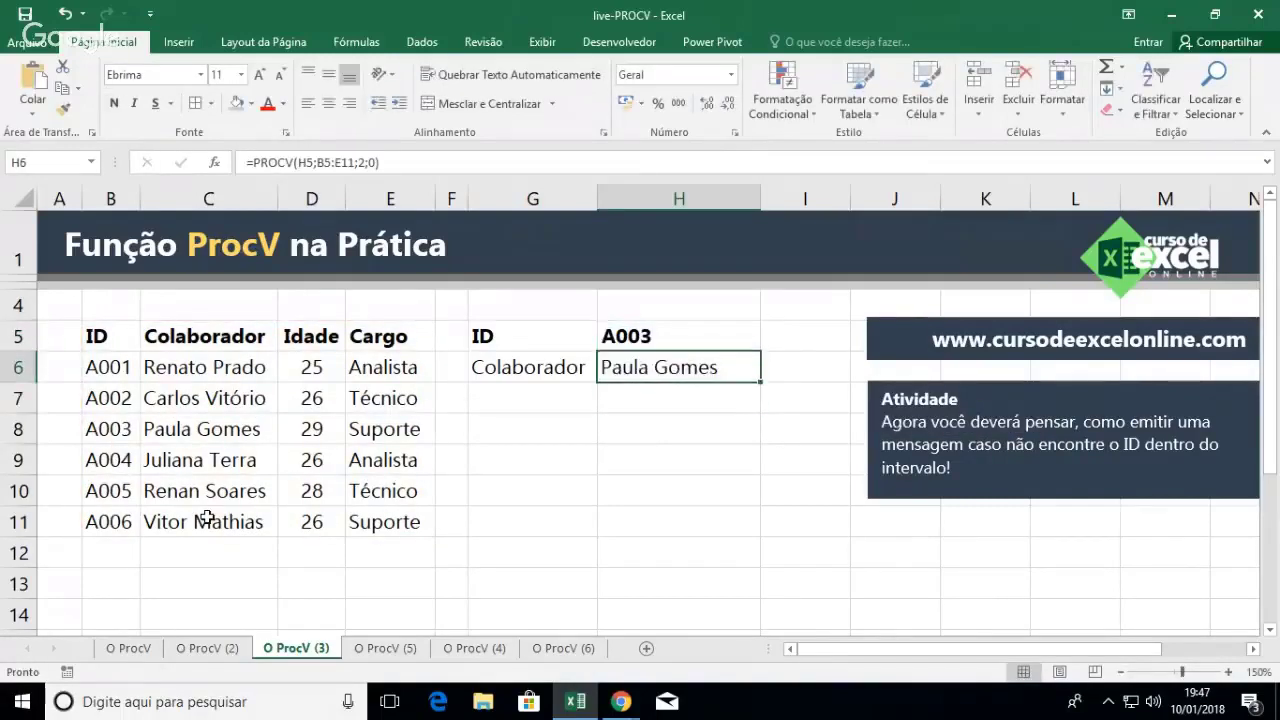
key("Up")
type("a")
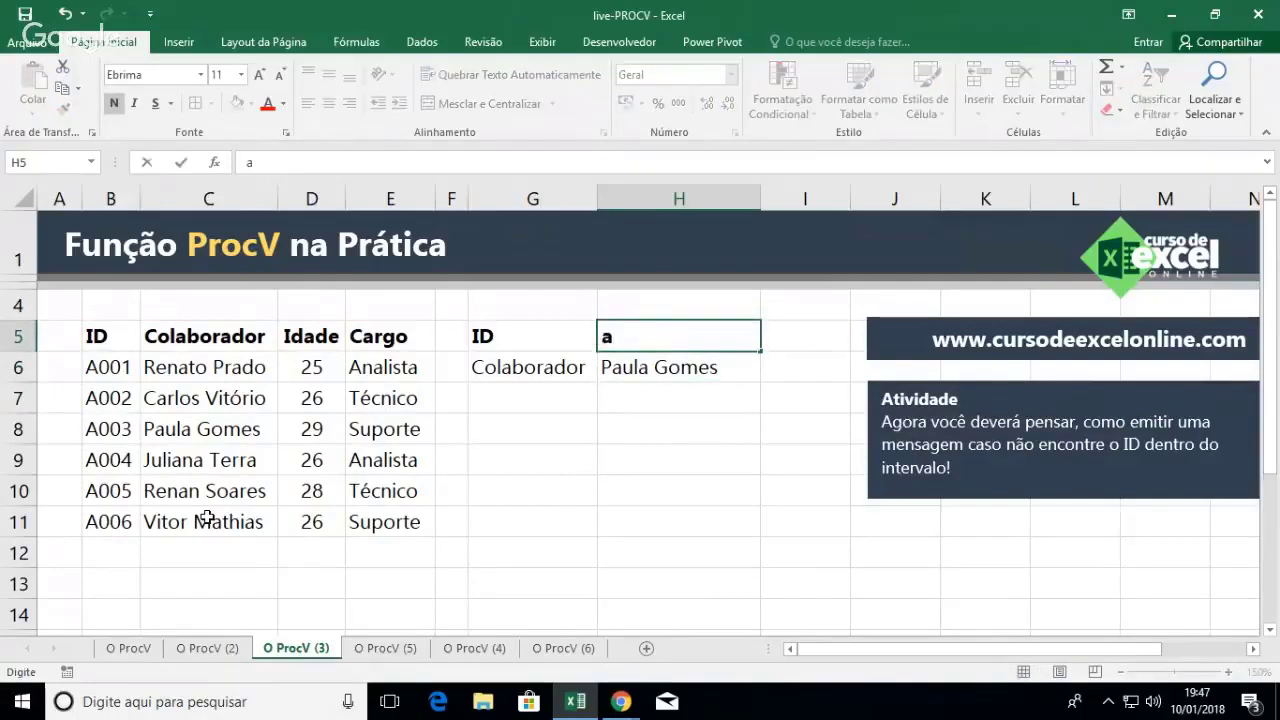
key("BackSpace")
type("A004")
key("Return")
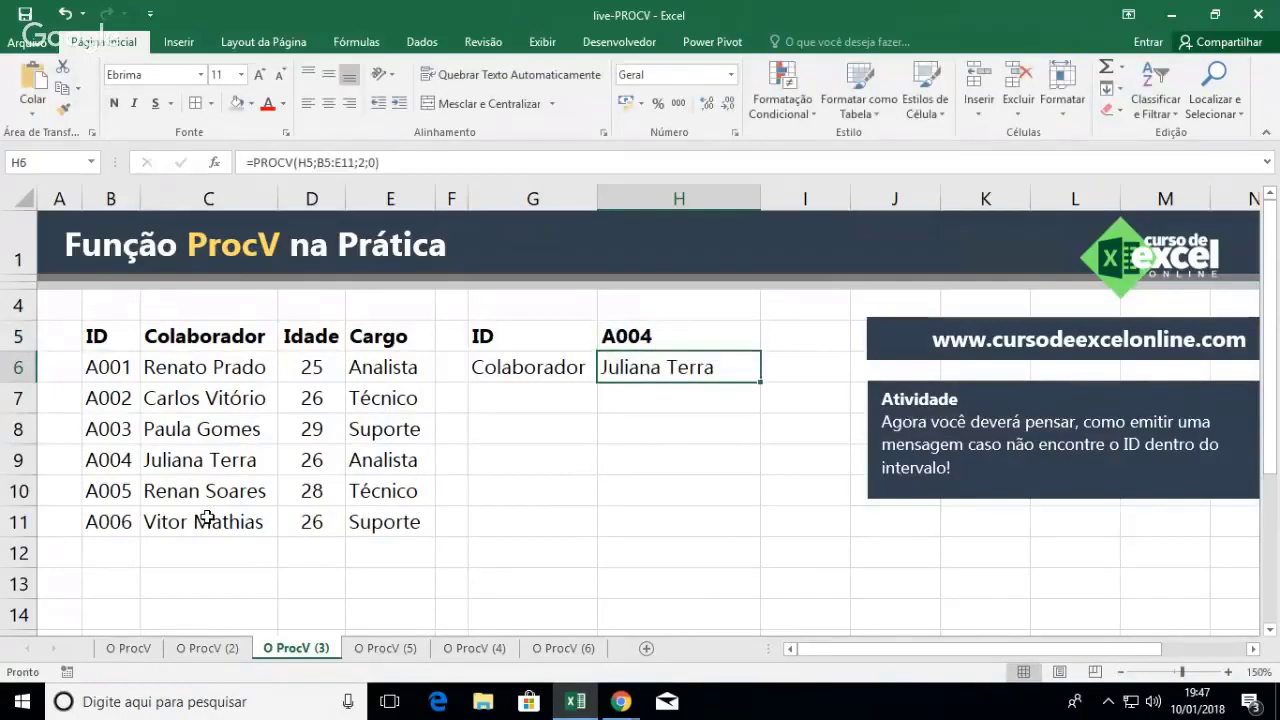
Test the collaborator lookup by entering A006 and A007 in turn as the ID in H5
key("Up")
type("A00")
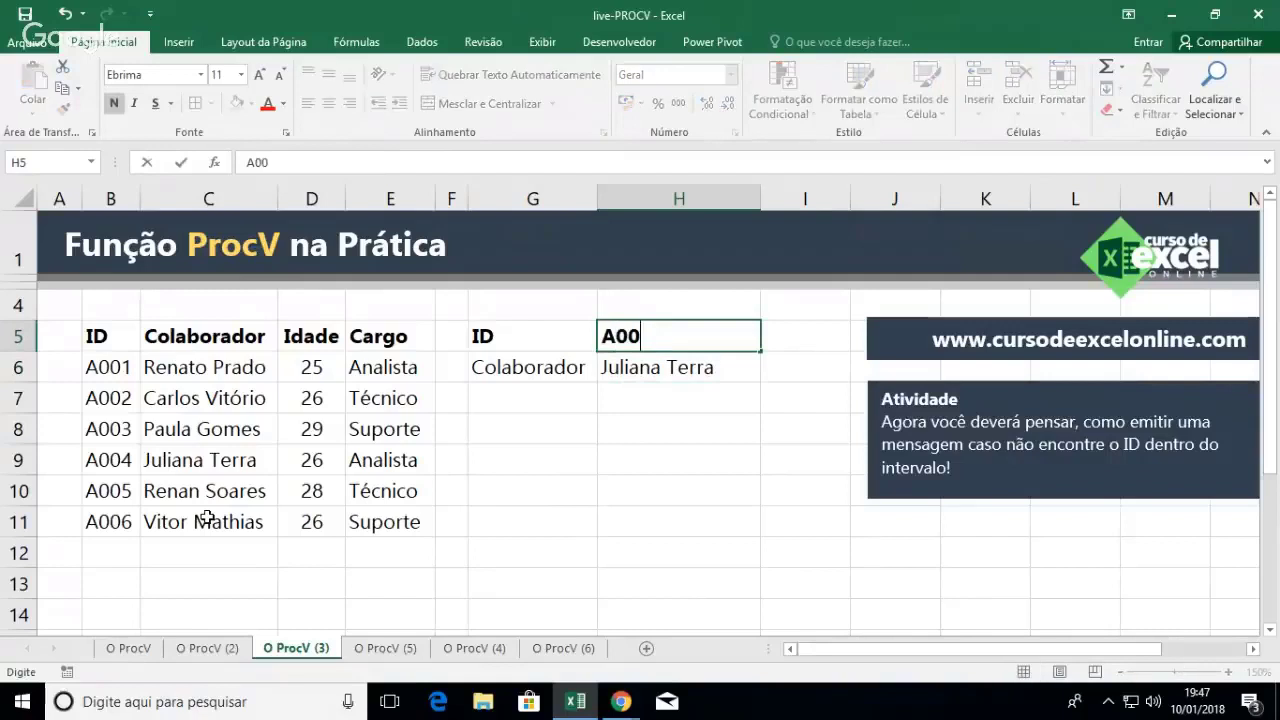
type("6")
key("Return")
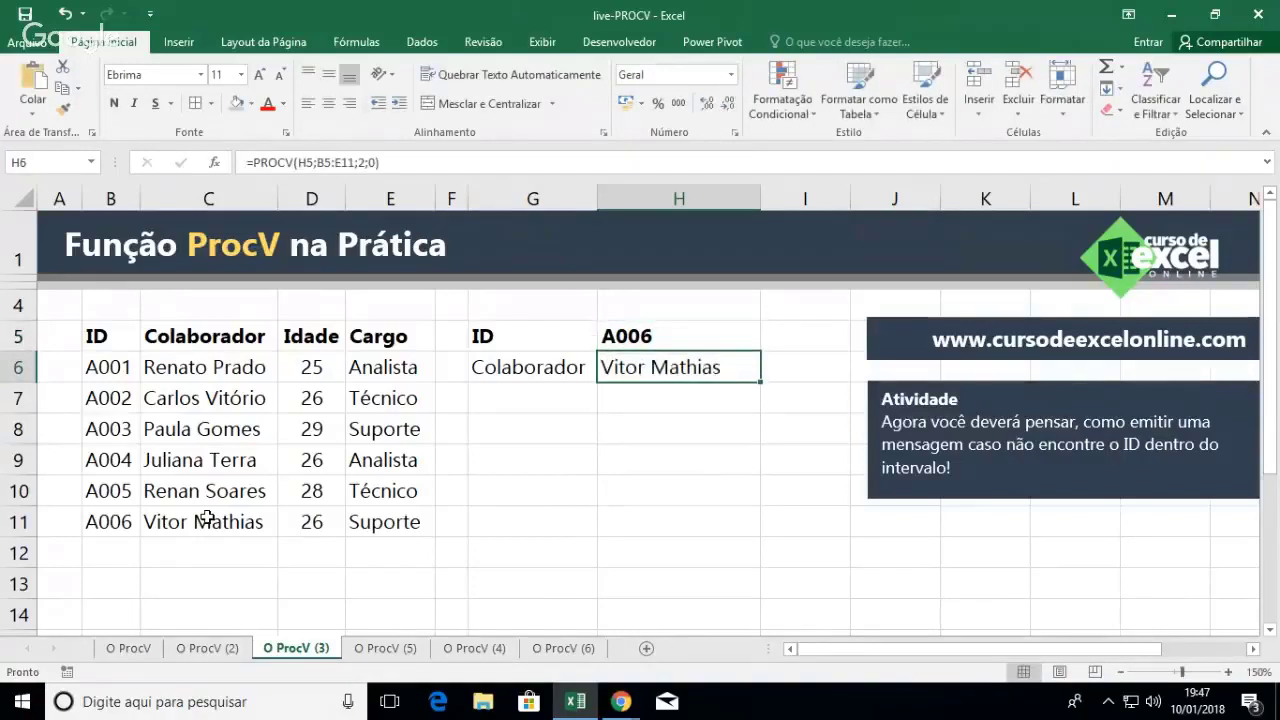
key("Up")
type("A007")
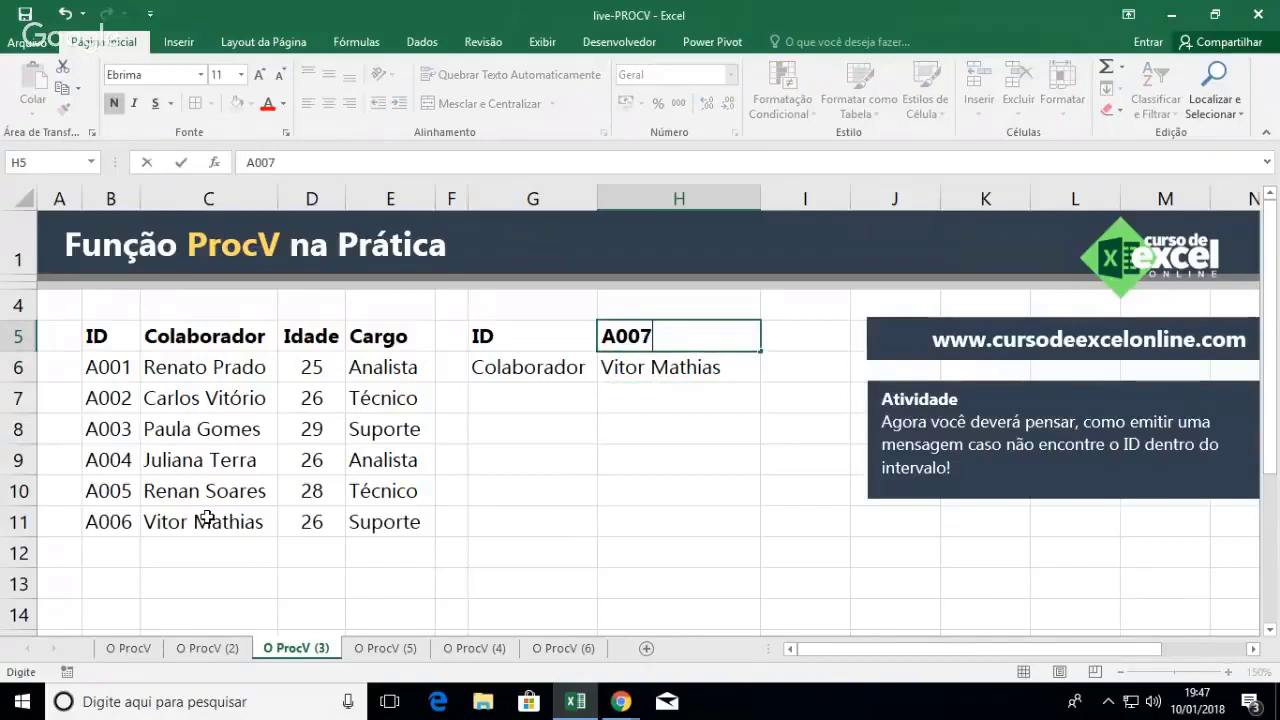
key("Return")
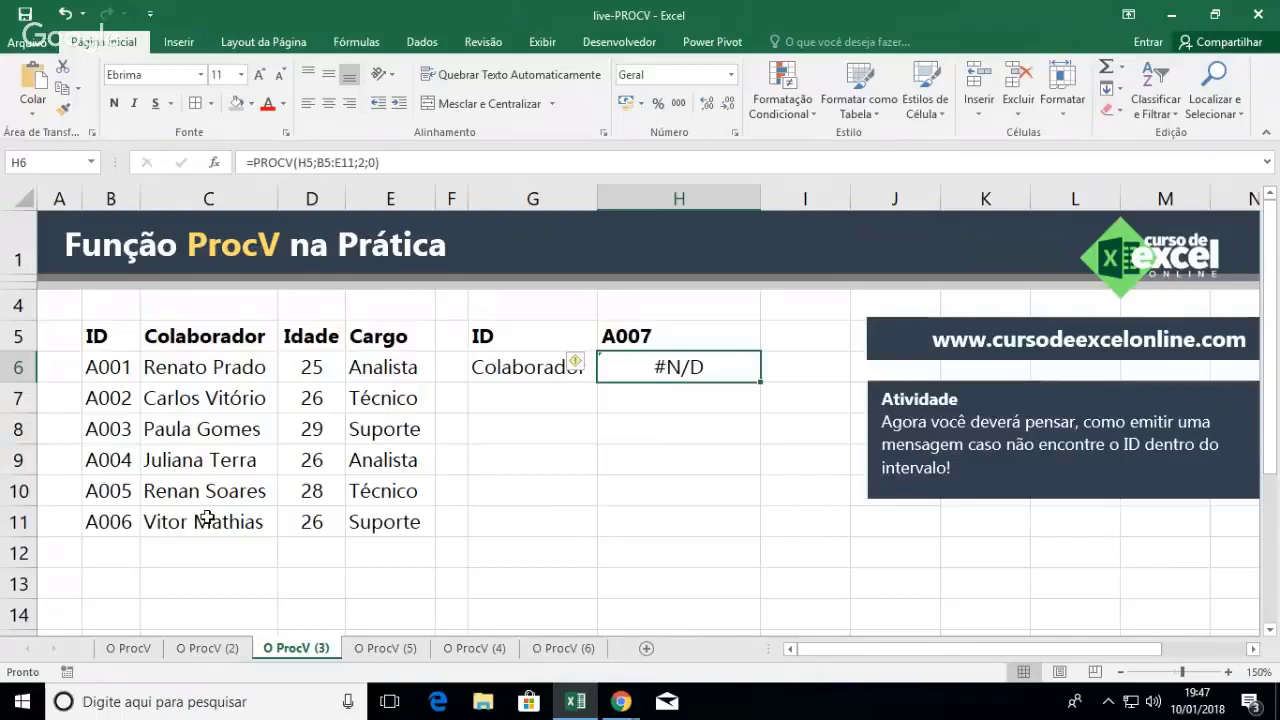
Wrap the PROCV formula in H6 in SEERRO with "Colaborador Inexistente" as the value returned on error
double_click(667, 368)
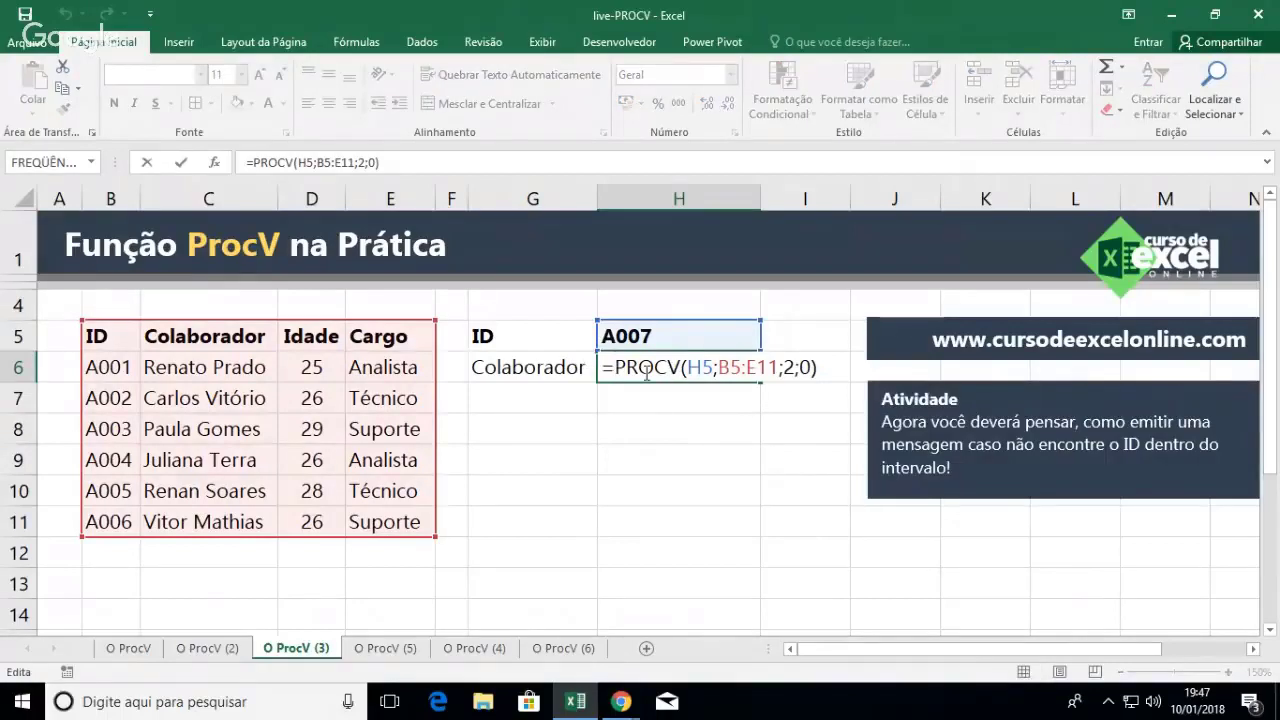
type("seerro")
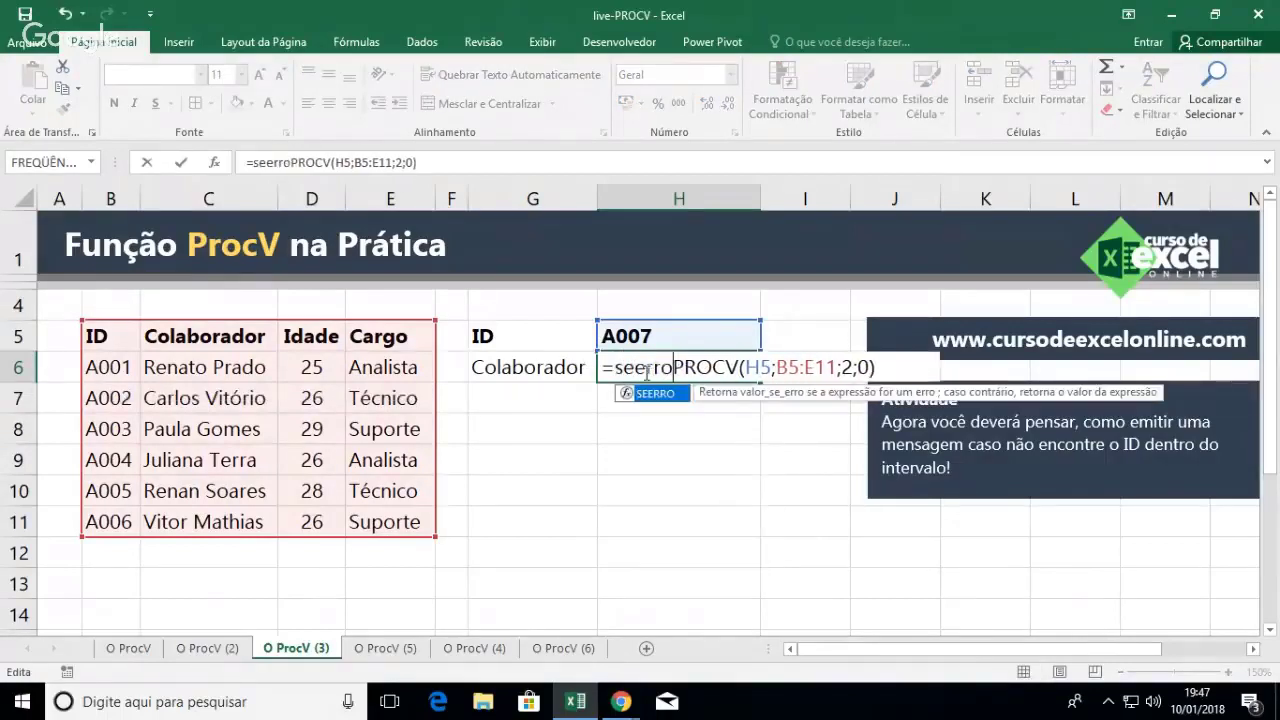
type("(")
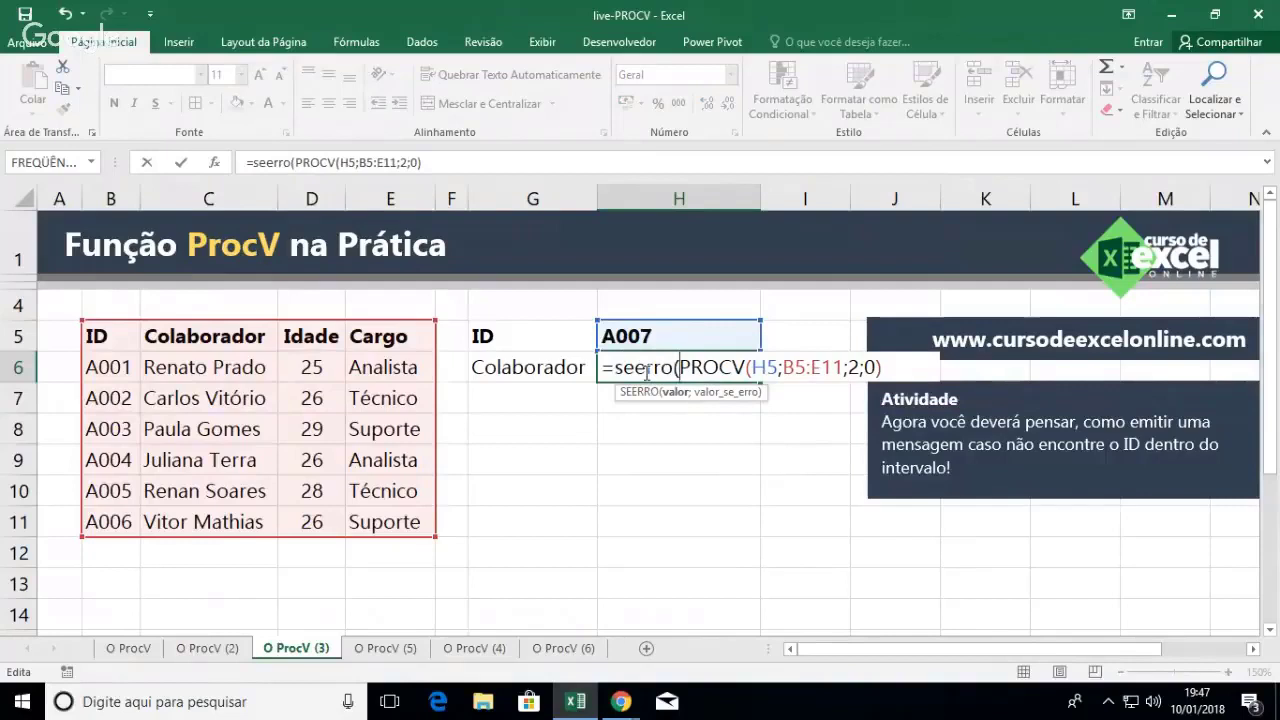
left_click(893, 367)
type(";")
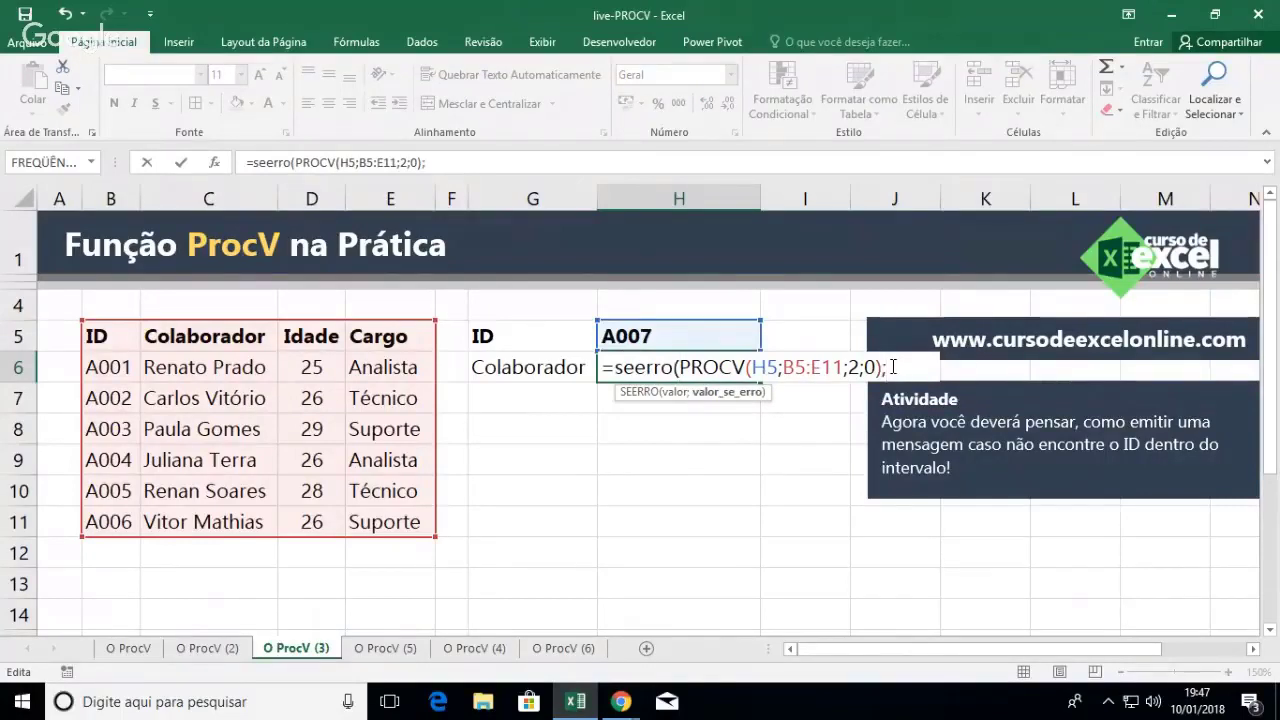
type("\"Colab")
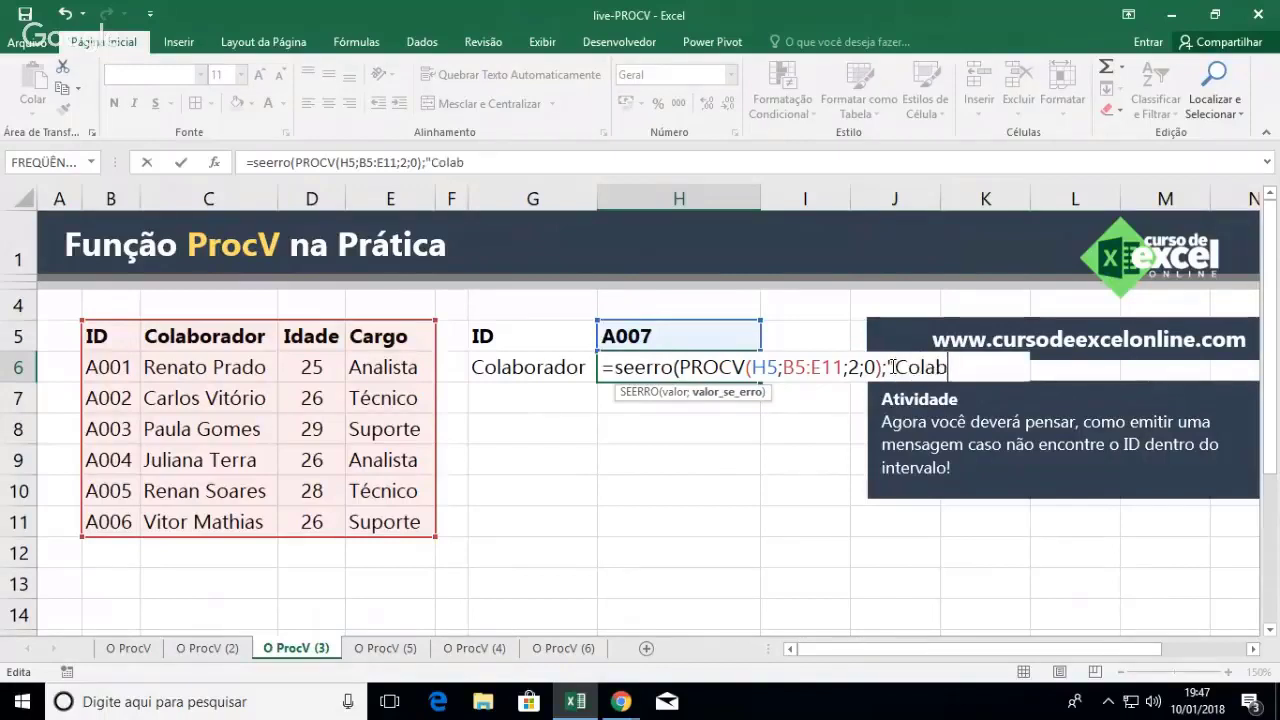
type("orador ")
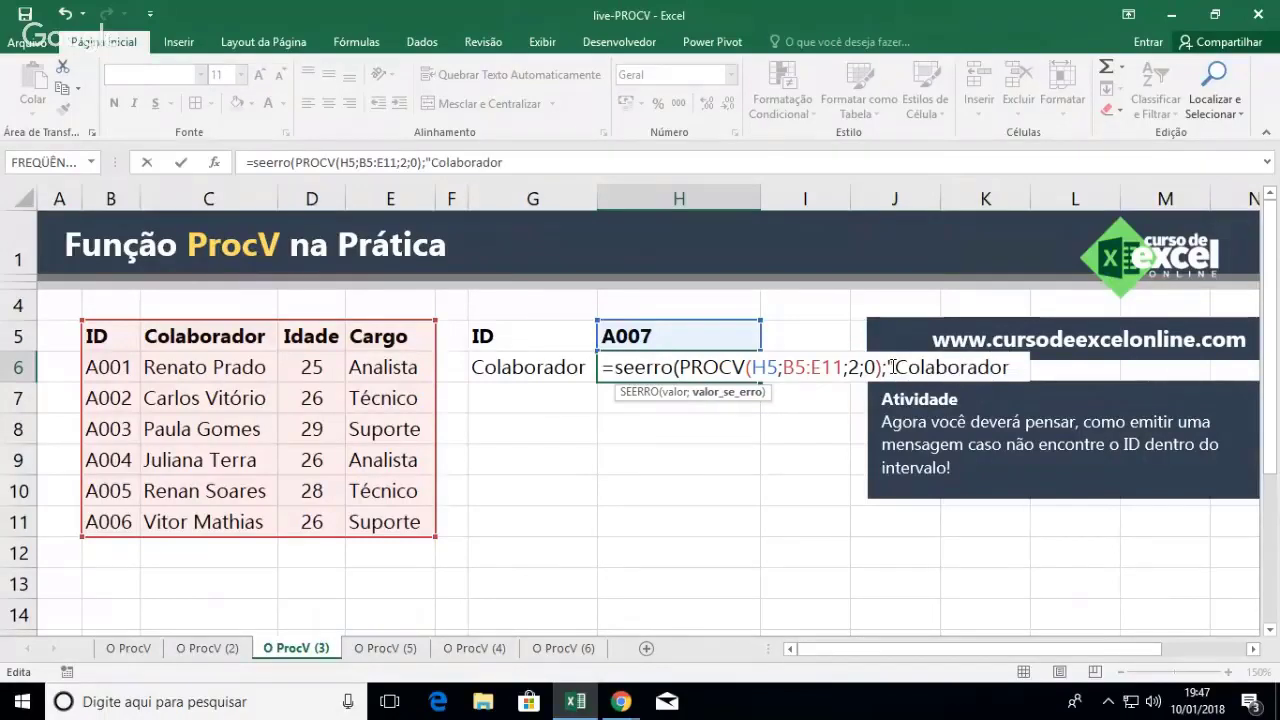
type("Ine")
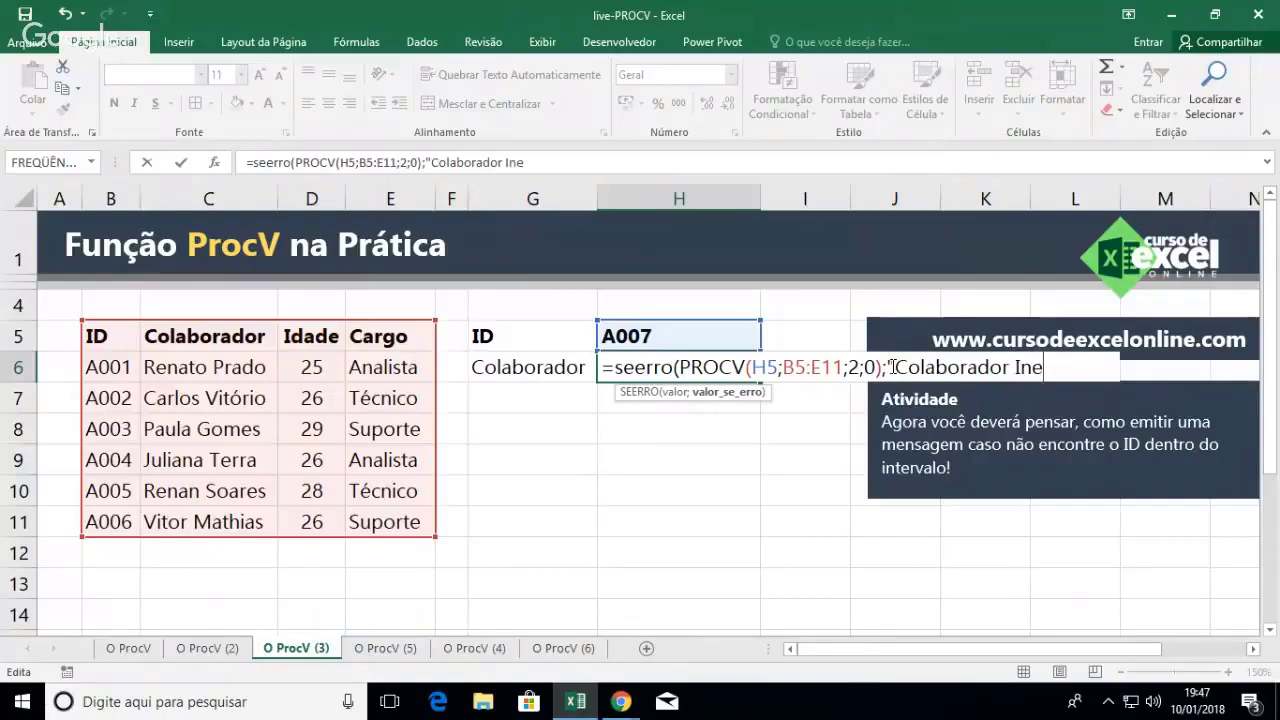
type("xisten")
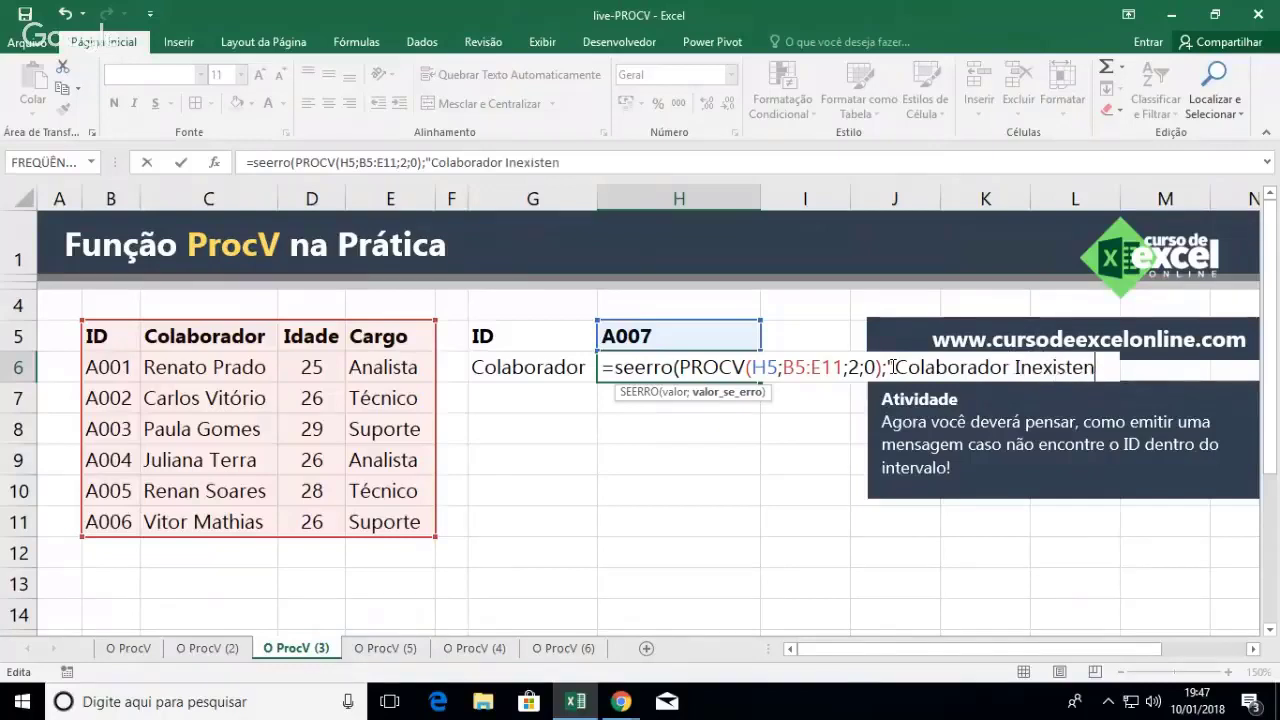
type("te\"")
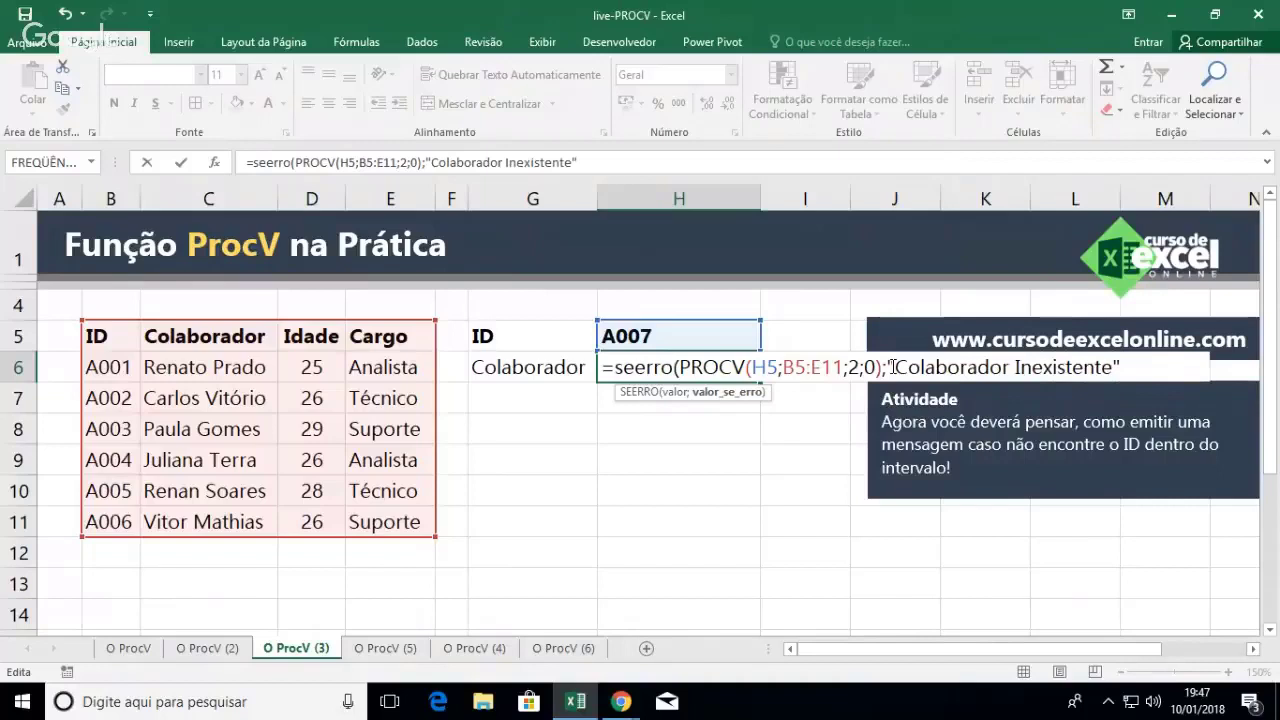
type(")")
key("Return")
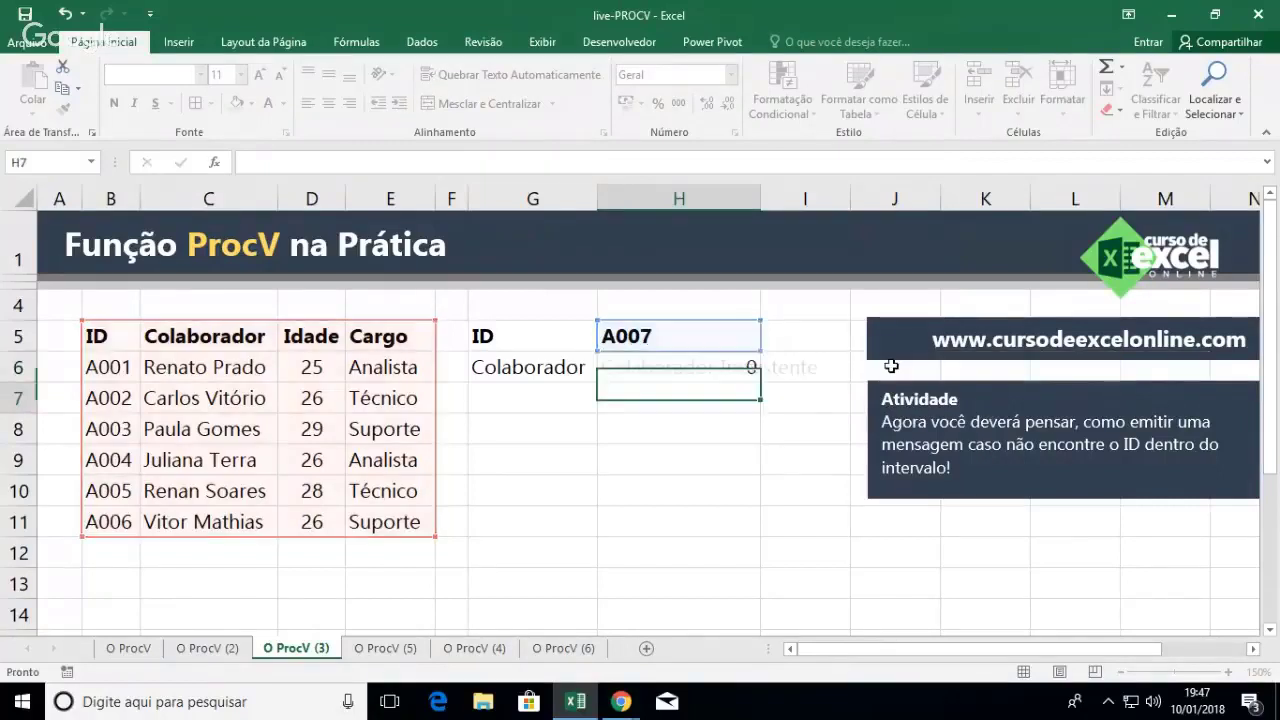
Test the SEERRO lookup by entering A001, A002 and A010 in turn as the ID in H5
key("Up")
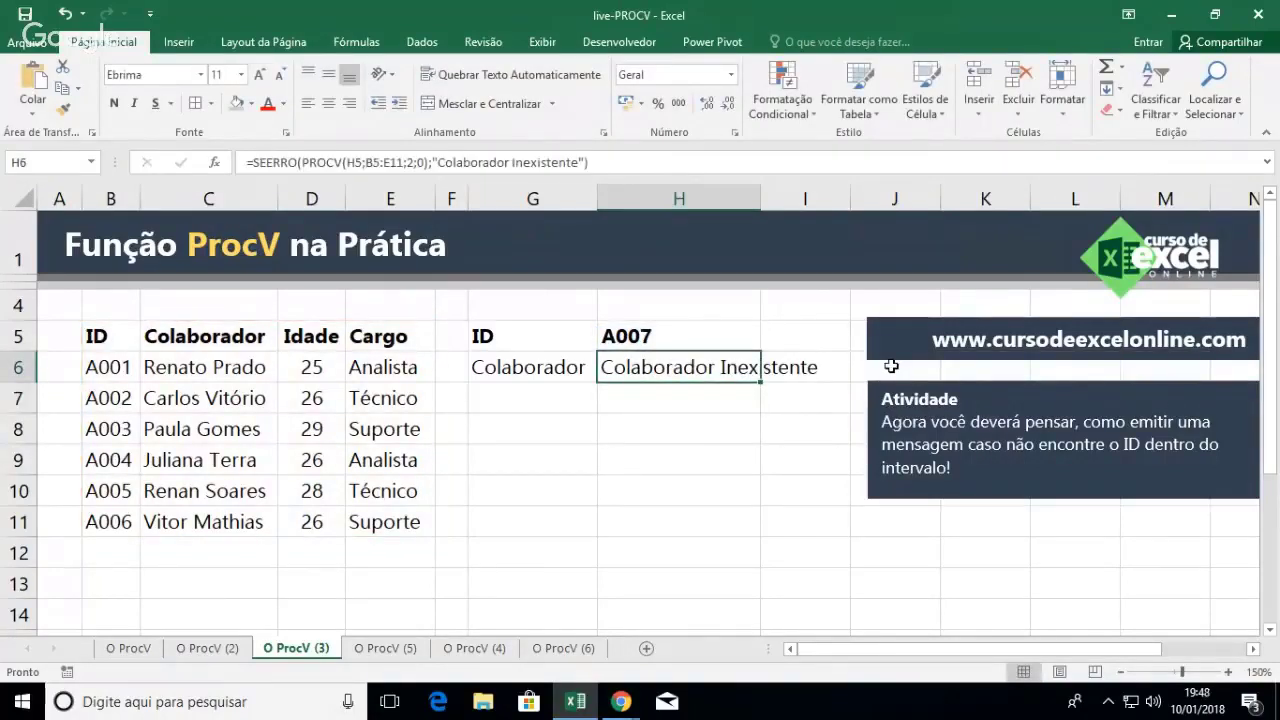
key("Up")
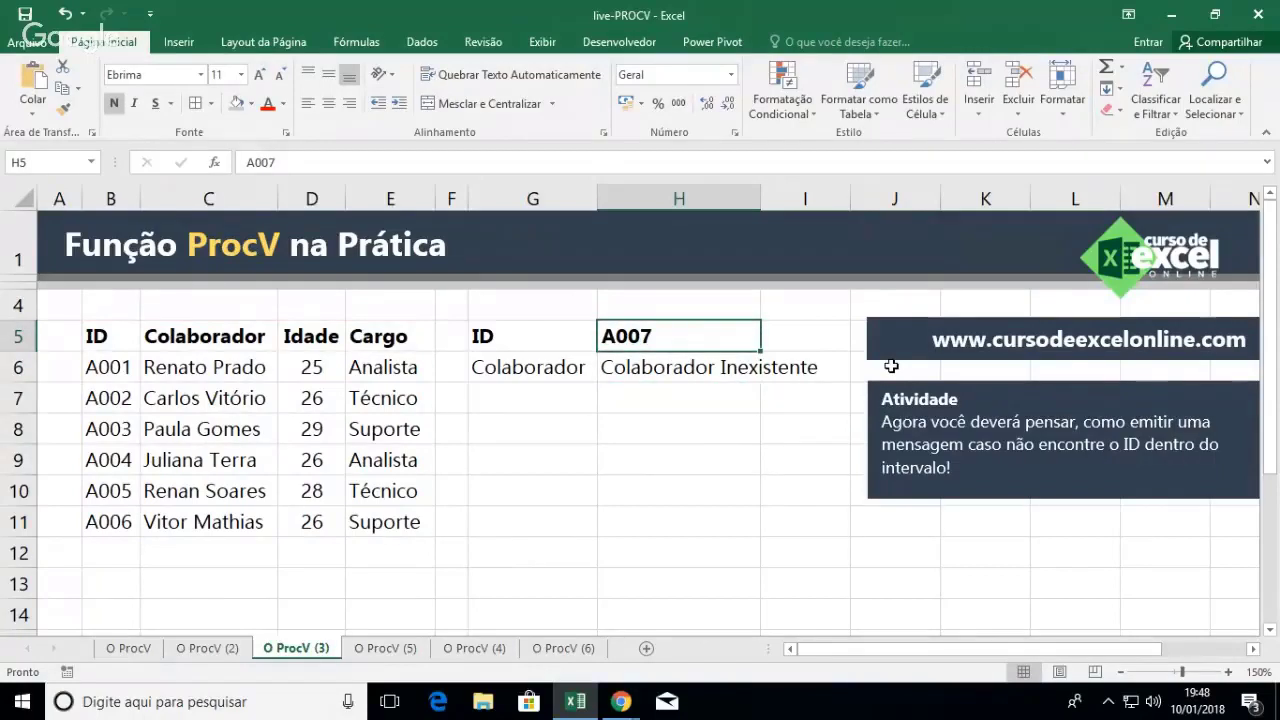
type("A001")
key("Return")
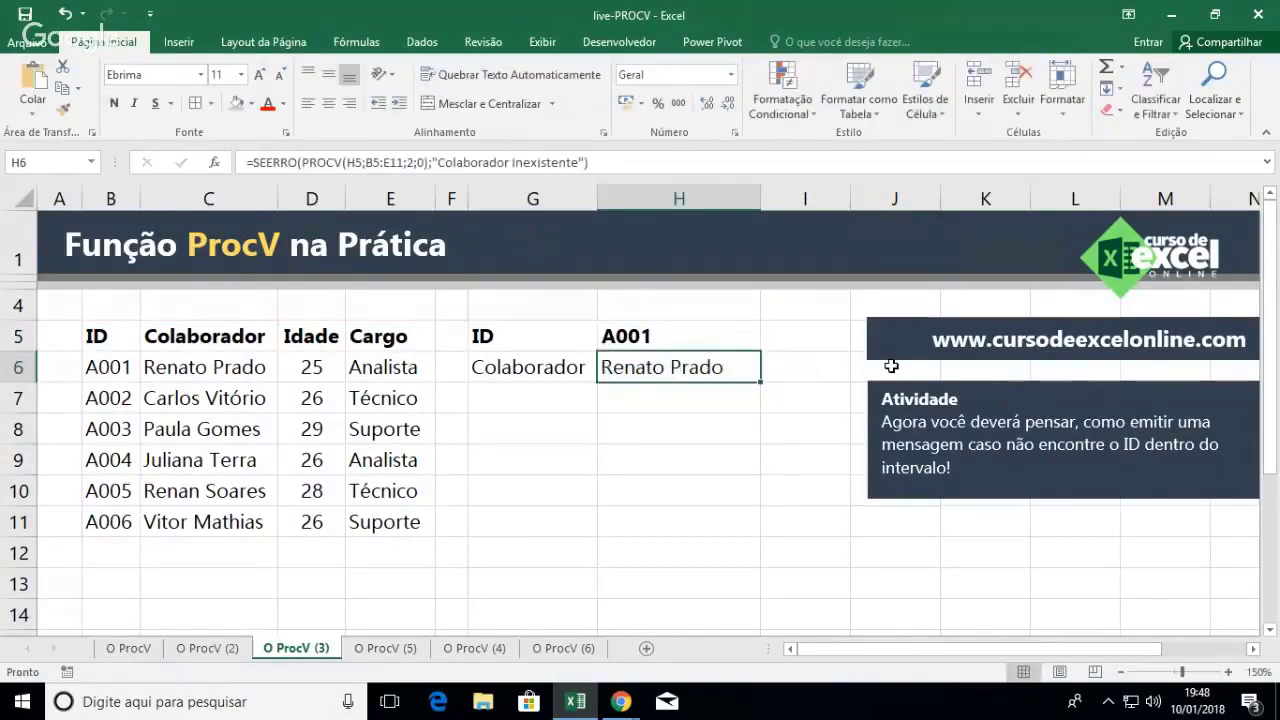
key("Up")
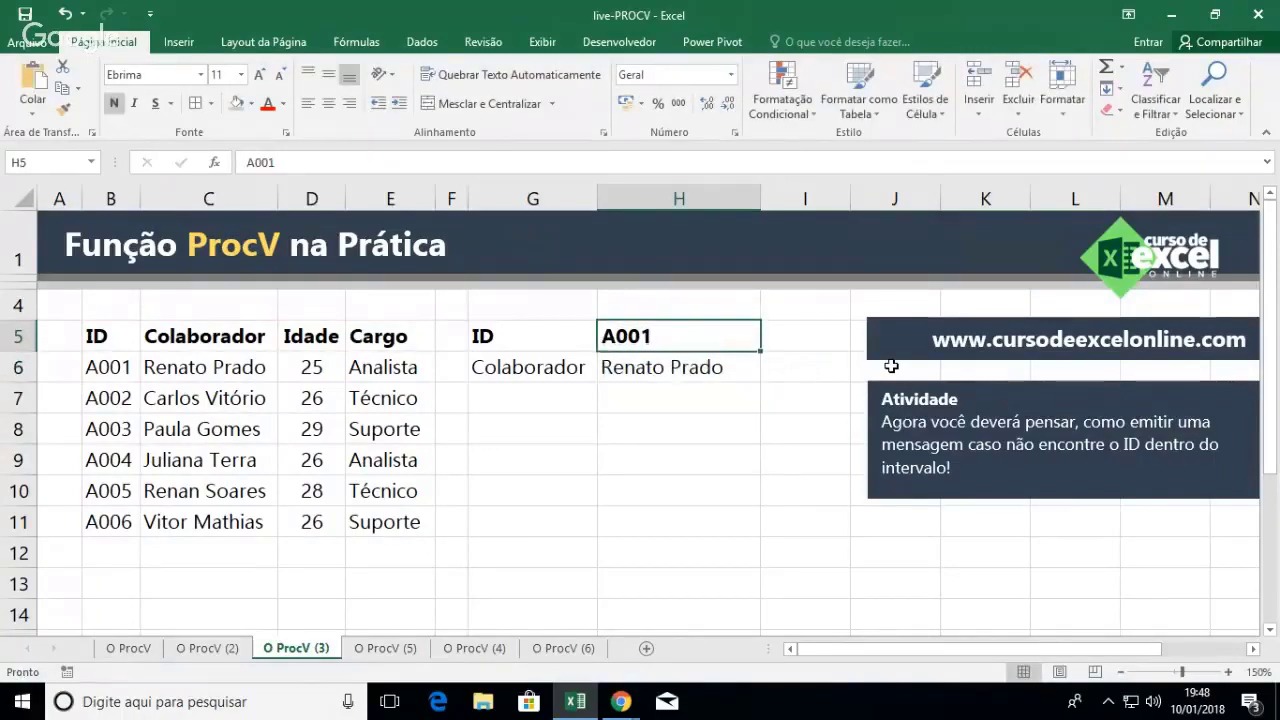
type("A002")
key("Return")
key("Up")
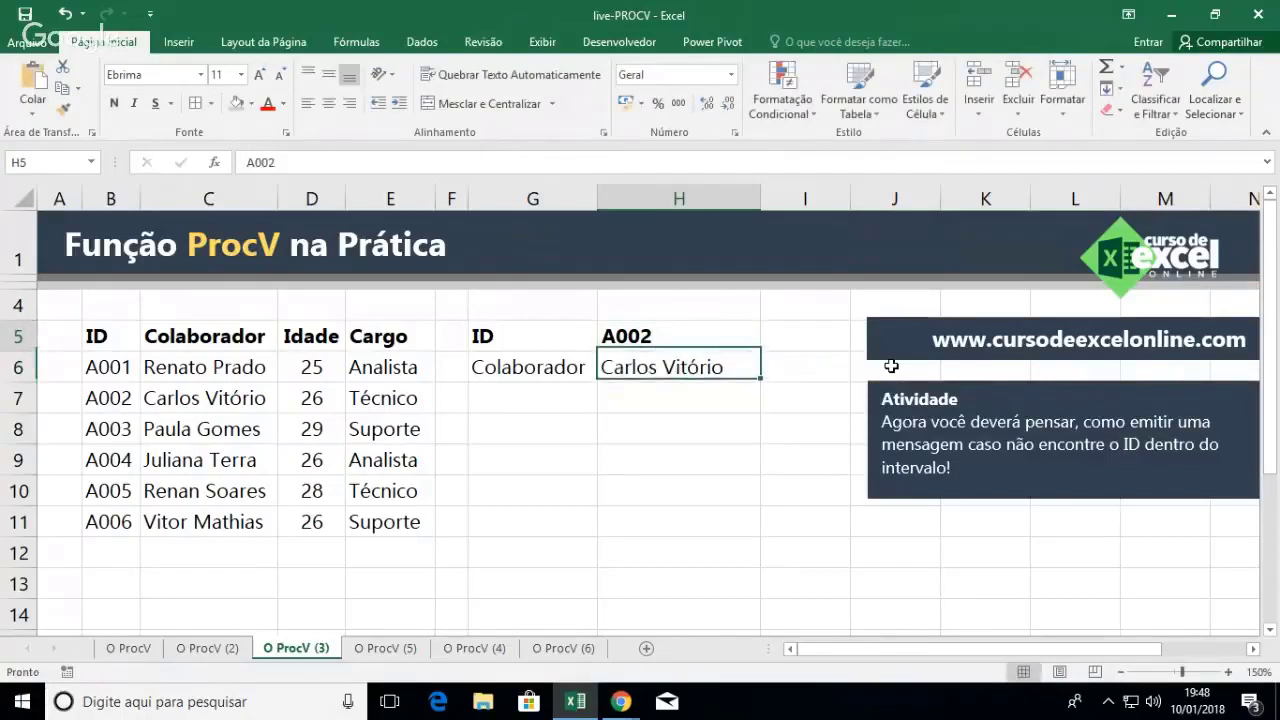
type("A0010")
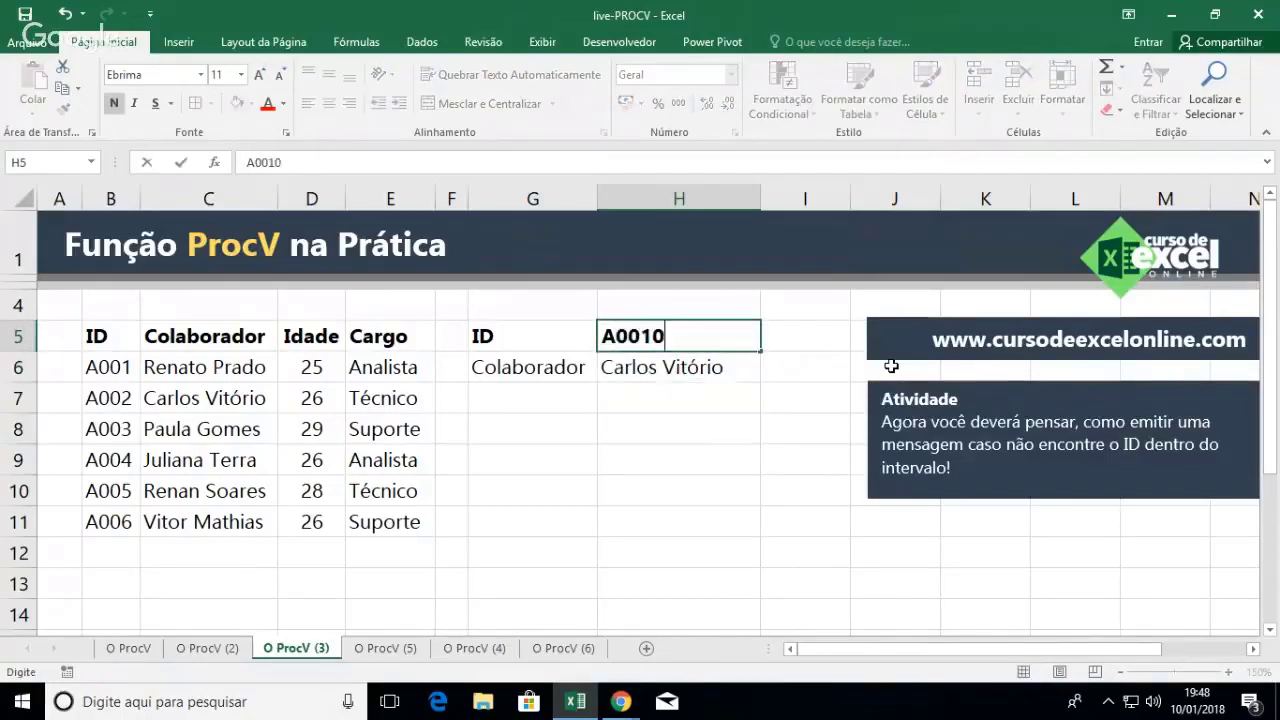
key("BackSpace")
key("BackSpace")
key("BackSpace")
type("10")
key("Return")
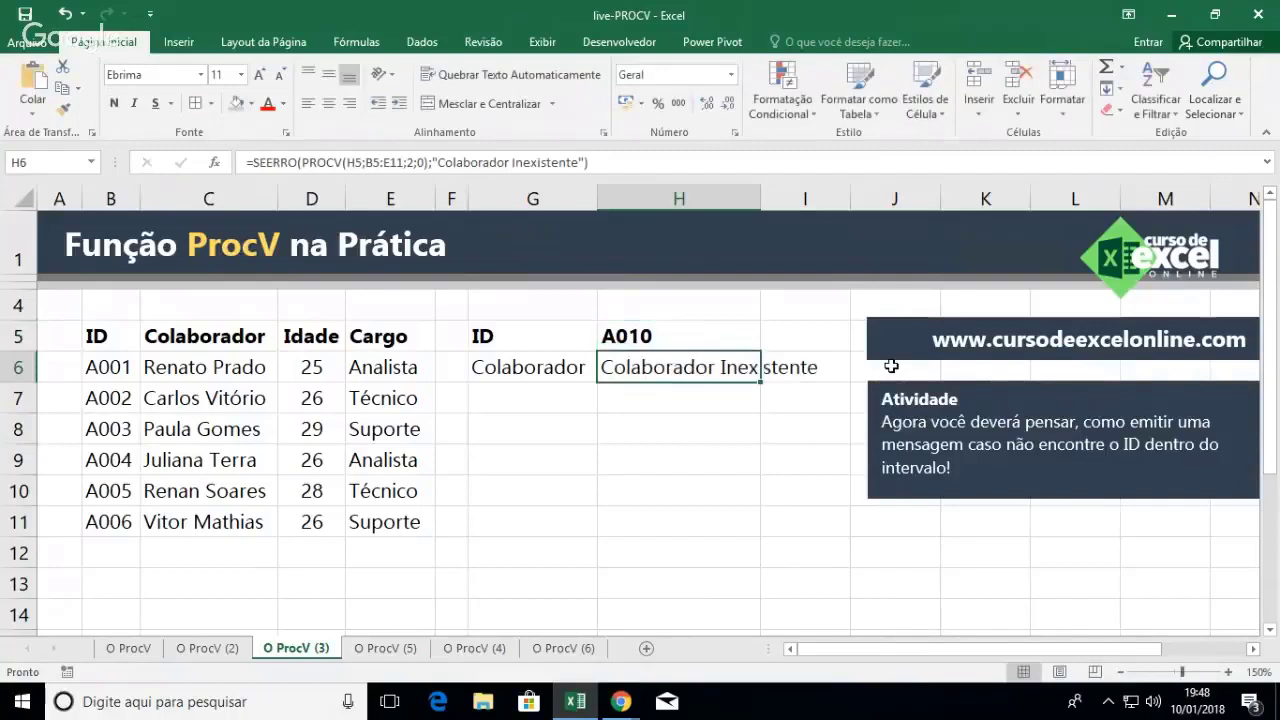
Clear the ID A002 from cell B7 of the collaborator table
key("Left")
key("Left")
key("Left")
key("Left")
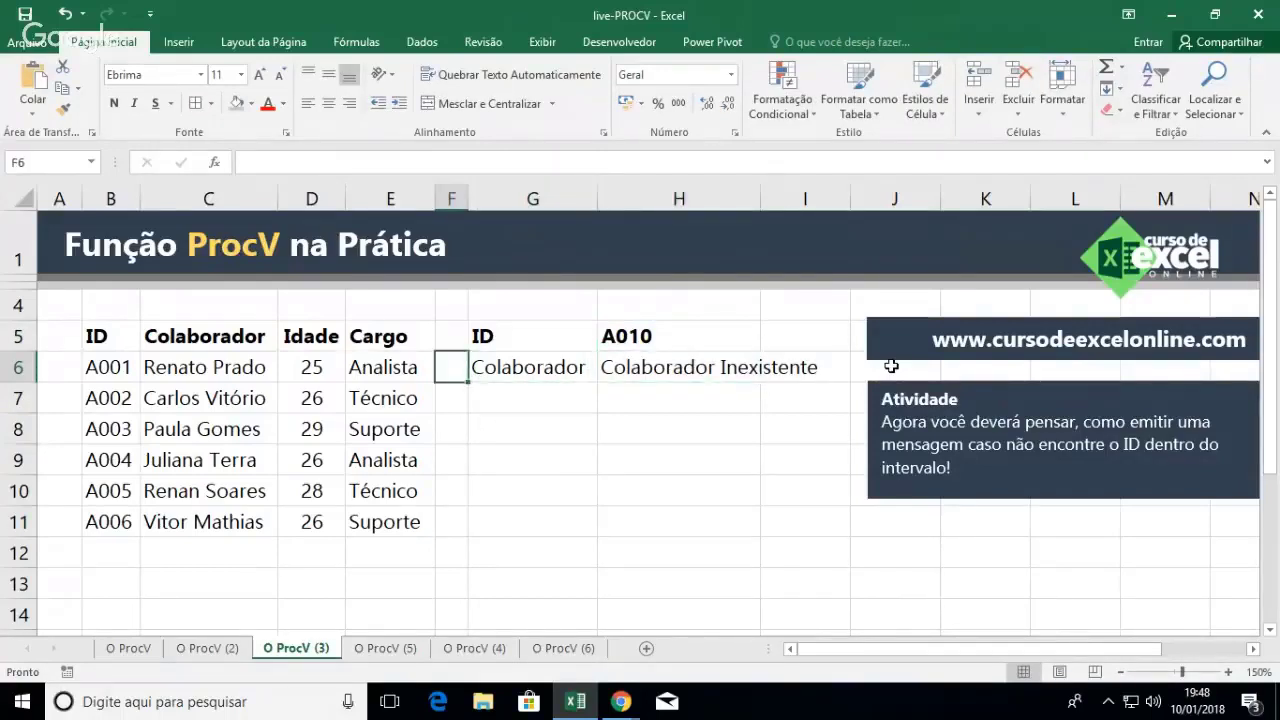
key("Down")
key("Left")
key("Left")
key("Delete")
key("Right")
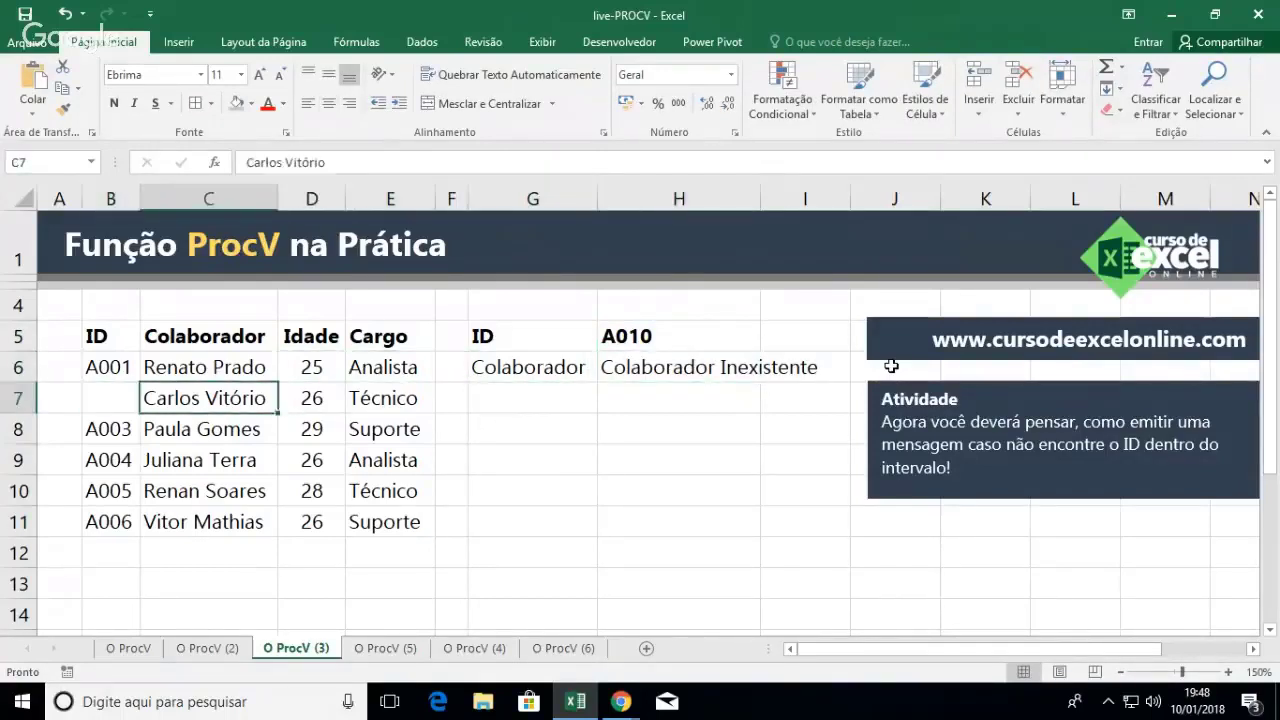
Test the lookup against the table's missing ID by entering A001 and A002 in turn in H5
key("Right")
key("Right")
key("Right")
key("Right")
key("Right")
key("Up")
key("Up")
type("A001")
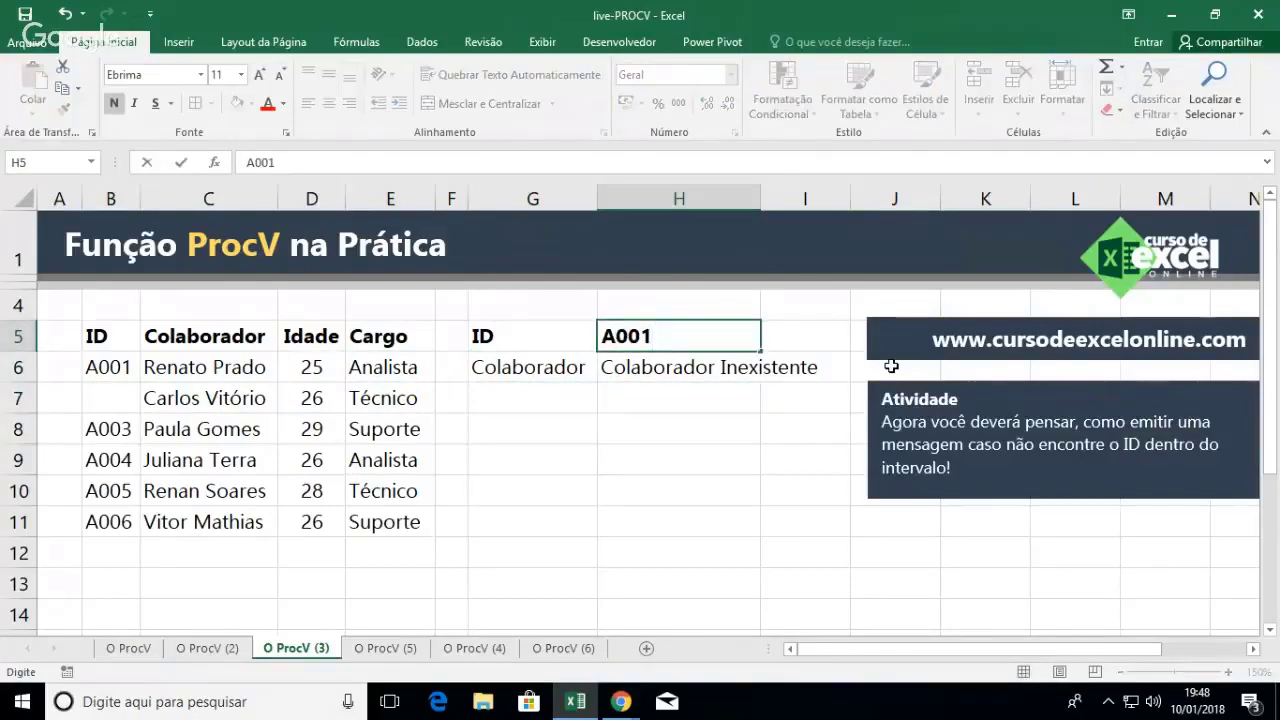
key("Return")
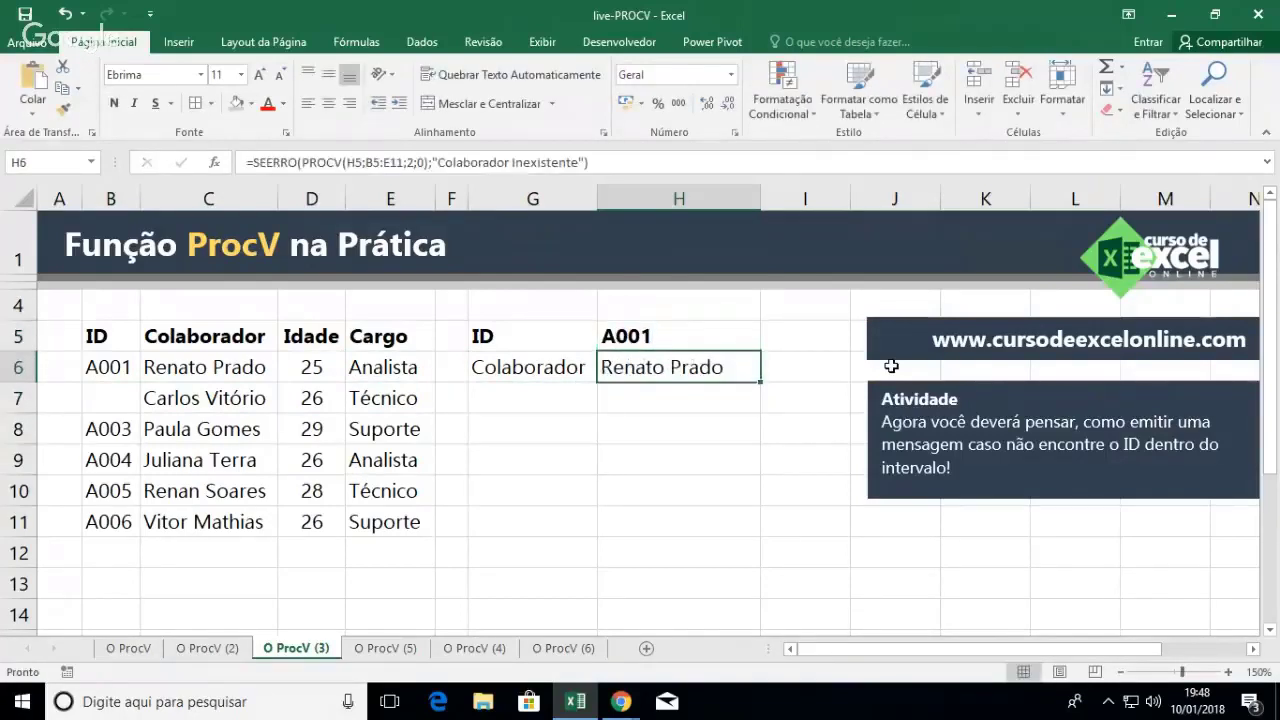
key("Up")
type("A002")
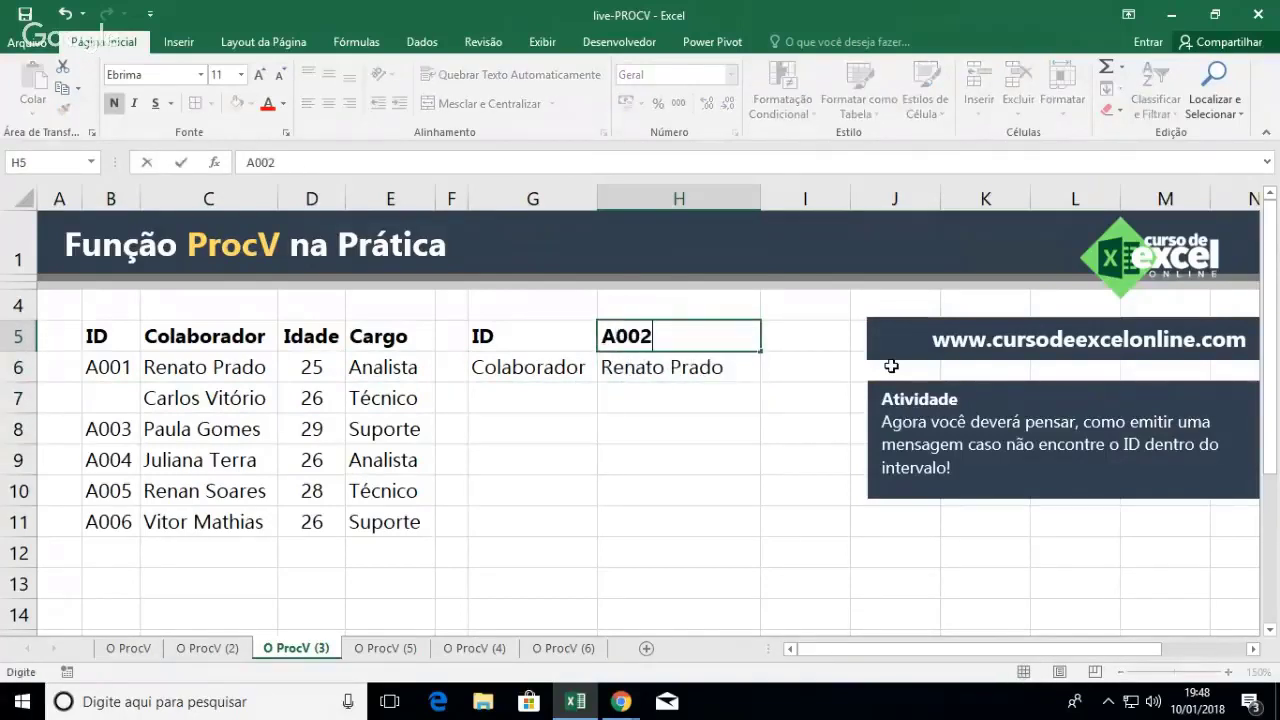
key("Return")
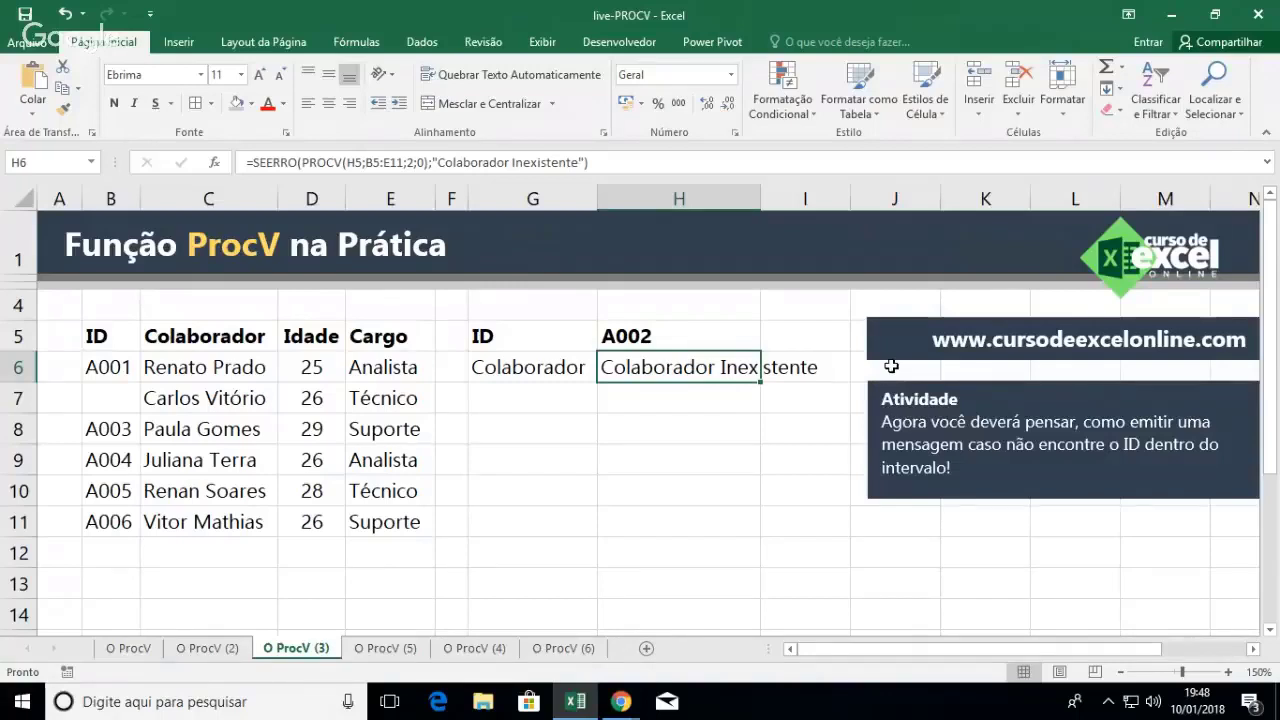
Re-enter the ID A002 in cell B7 of the collaborator table
key("Return")
key("Left")
key("Left")
key("Left")
key("Left")
key("Left")
key("Left")
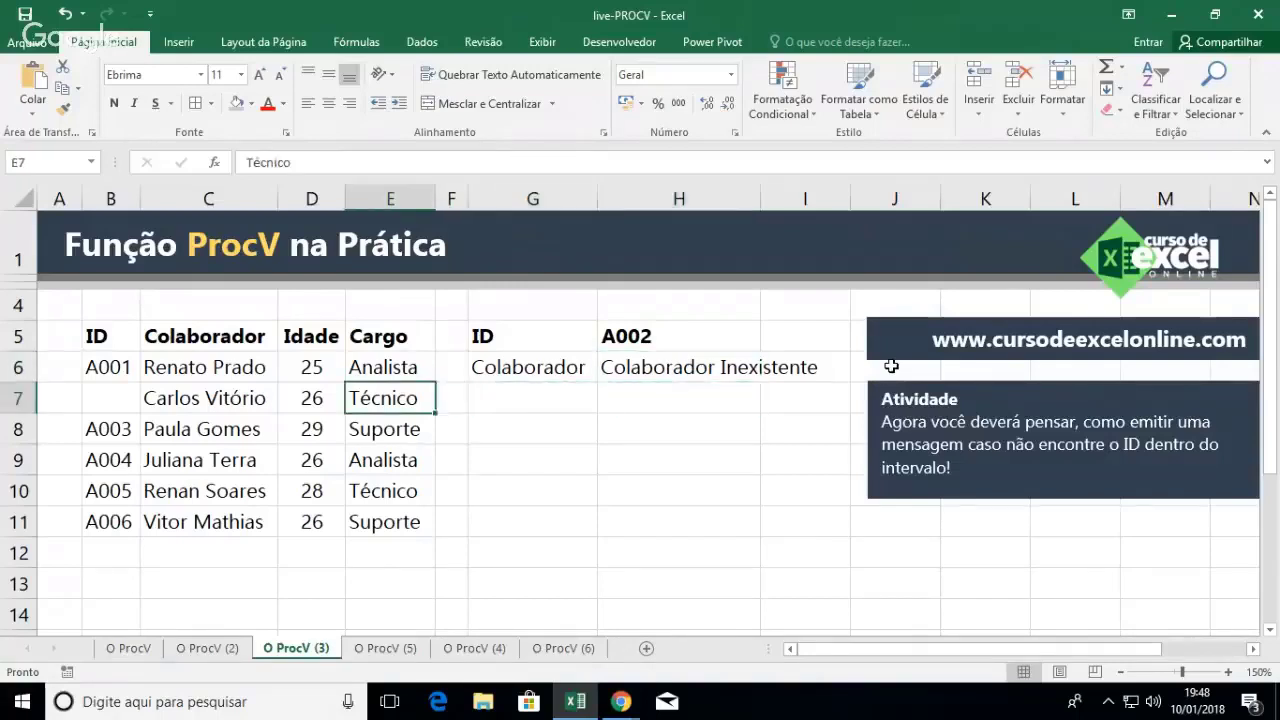
type("A002")
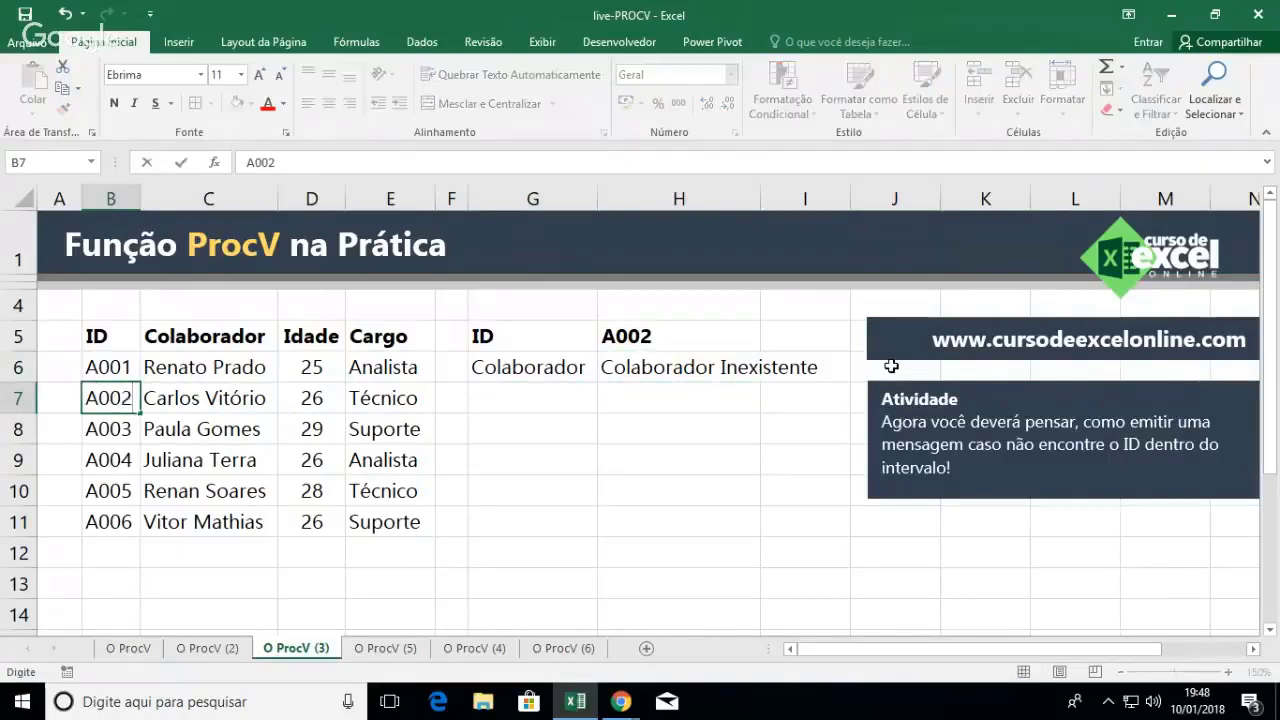
key("Return")
Copy the full SEERRO and PROCV formula text from cell H6, leaving the cell's formula as it is
key("Right")
key("Right")
key("Right")
key("Right")
key("Right")
key("Right")
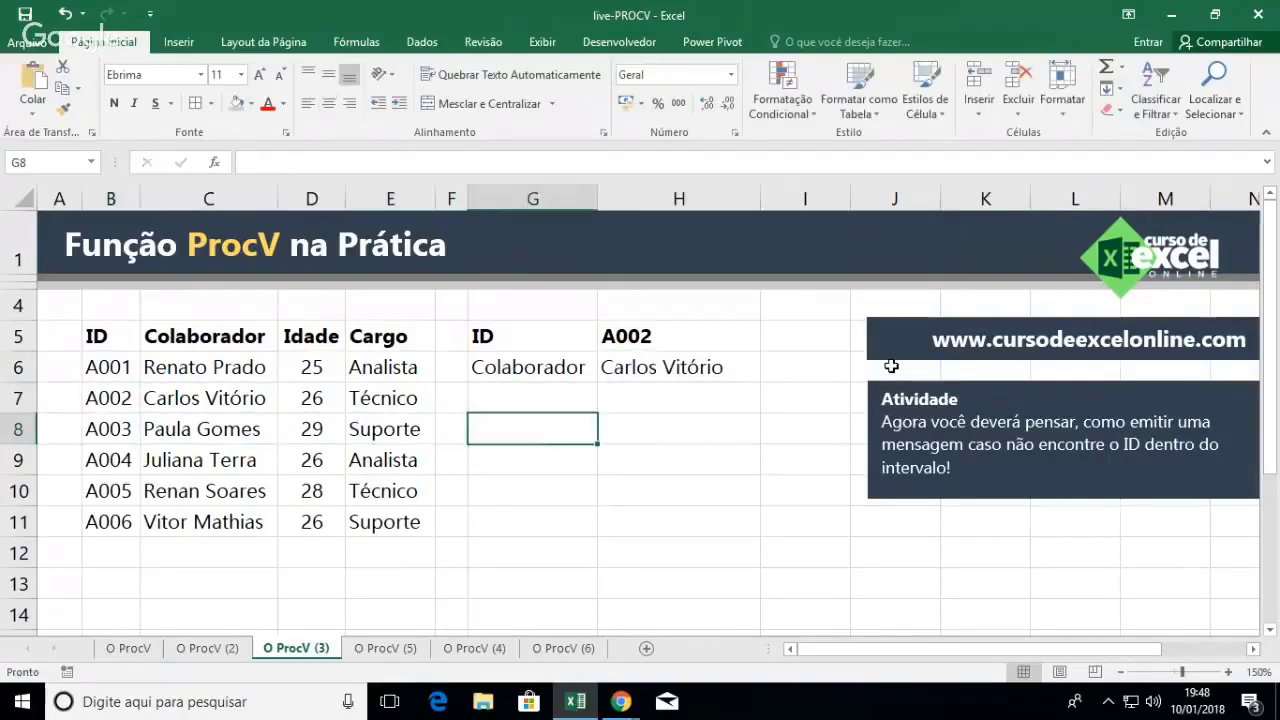
key("Up")
key("Up")
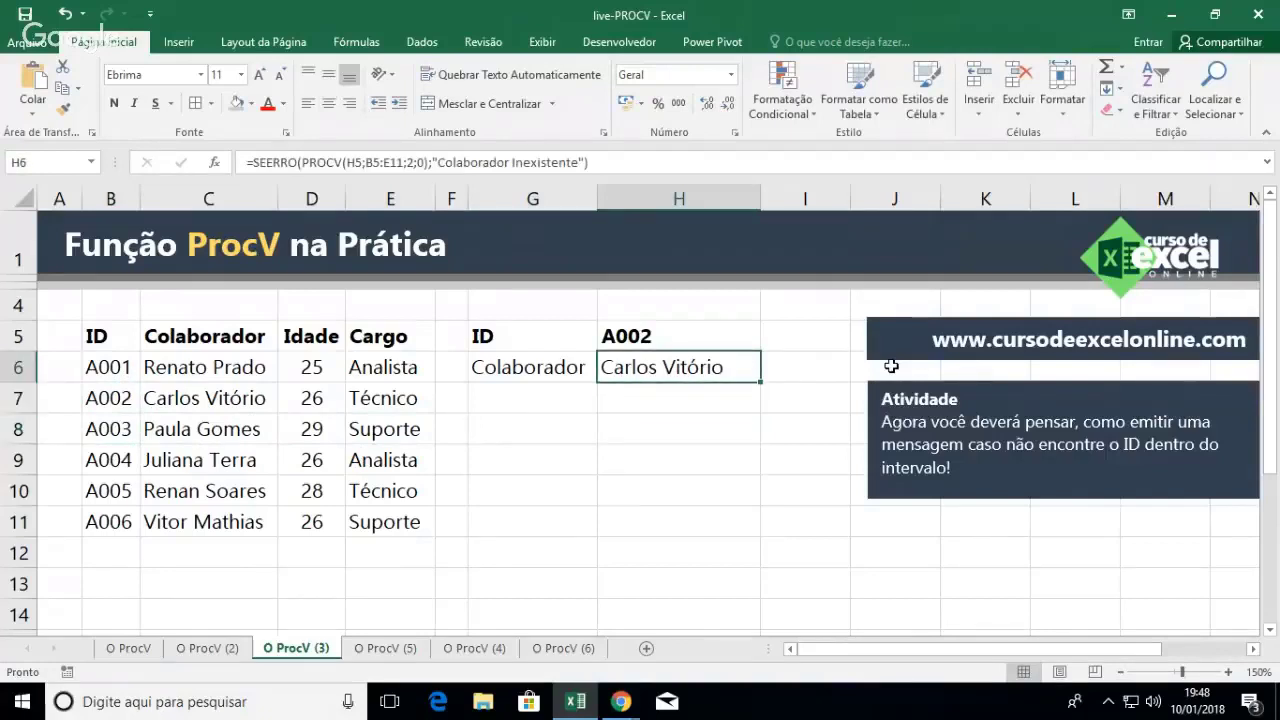
double_click(706, 378)
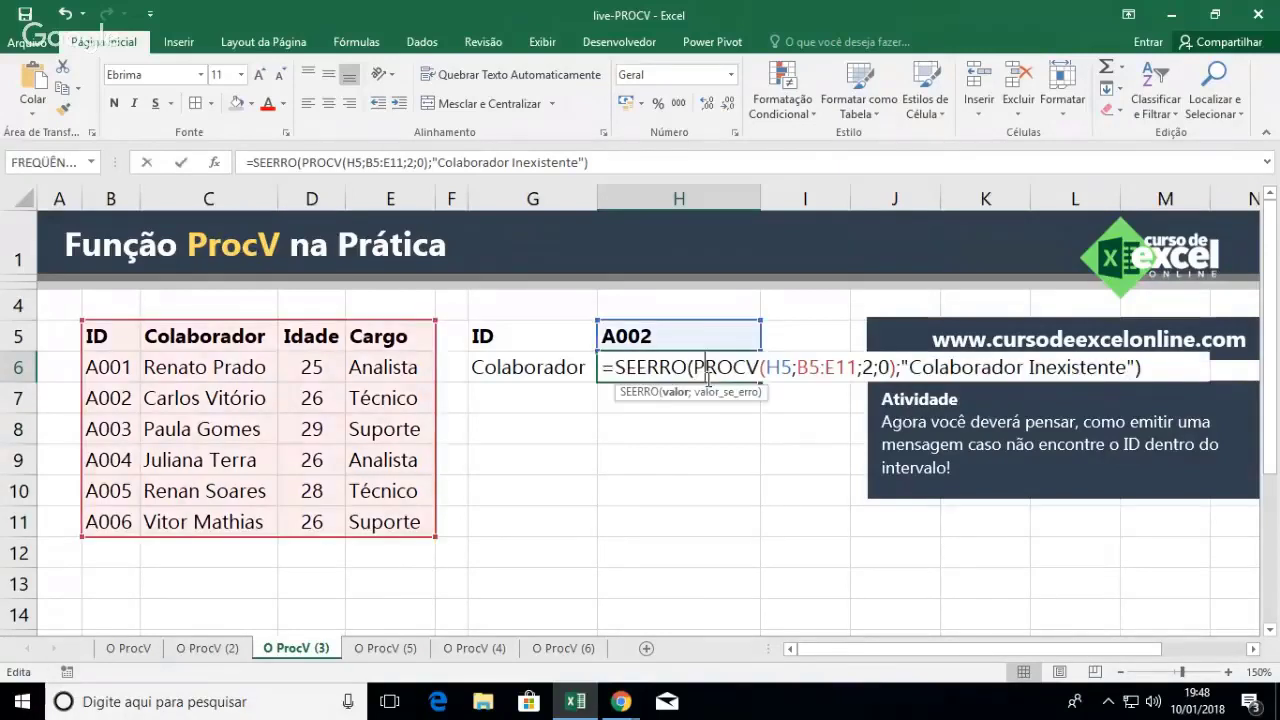
left_click_drag(606, 367, 1158, 360)
key("ctrl+c")
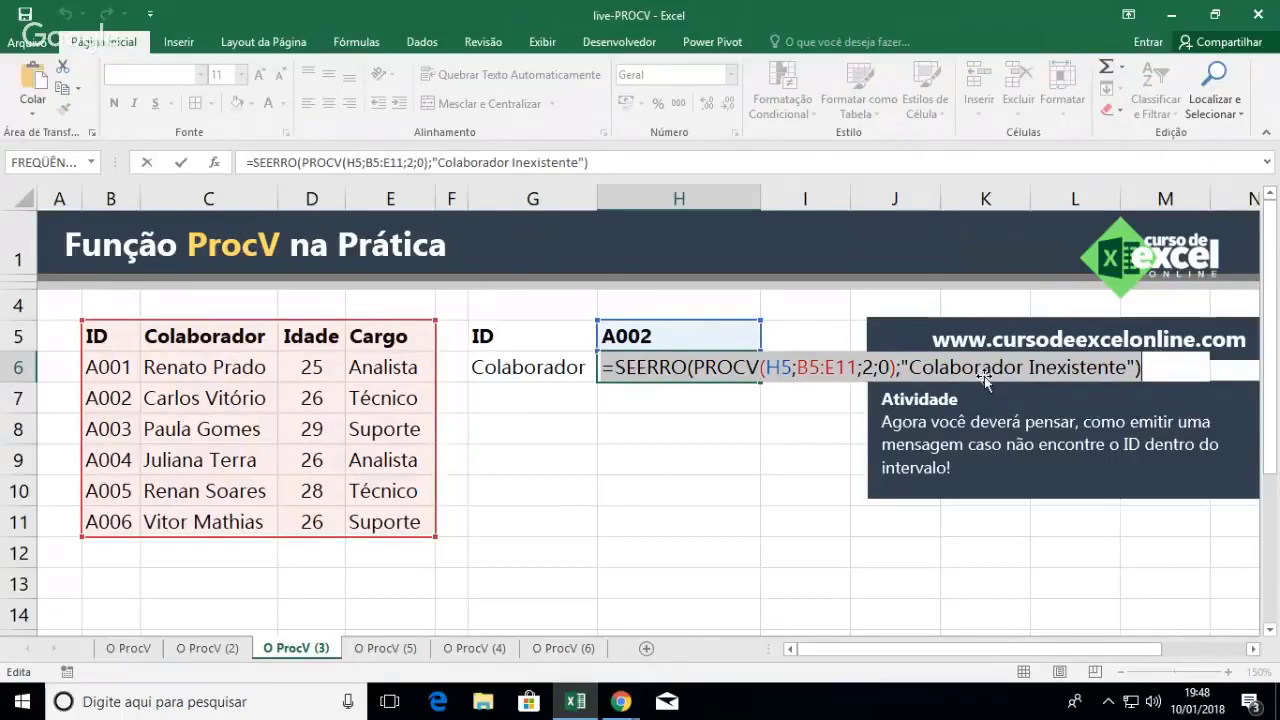
left_click(661, 515)
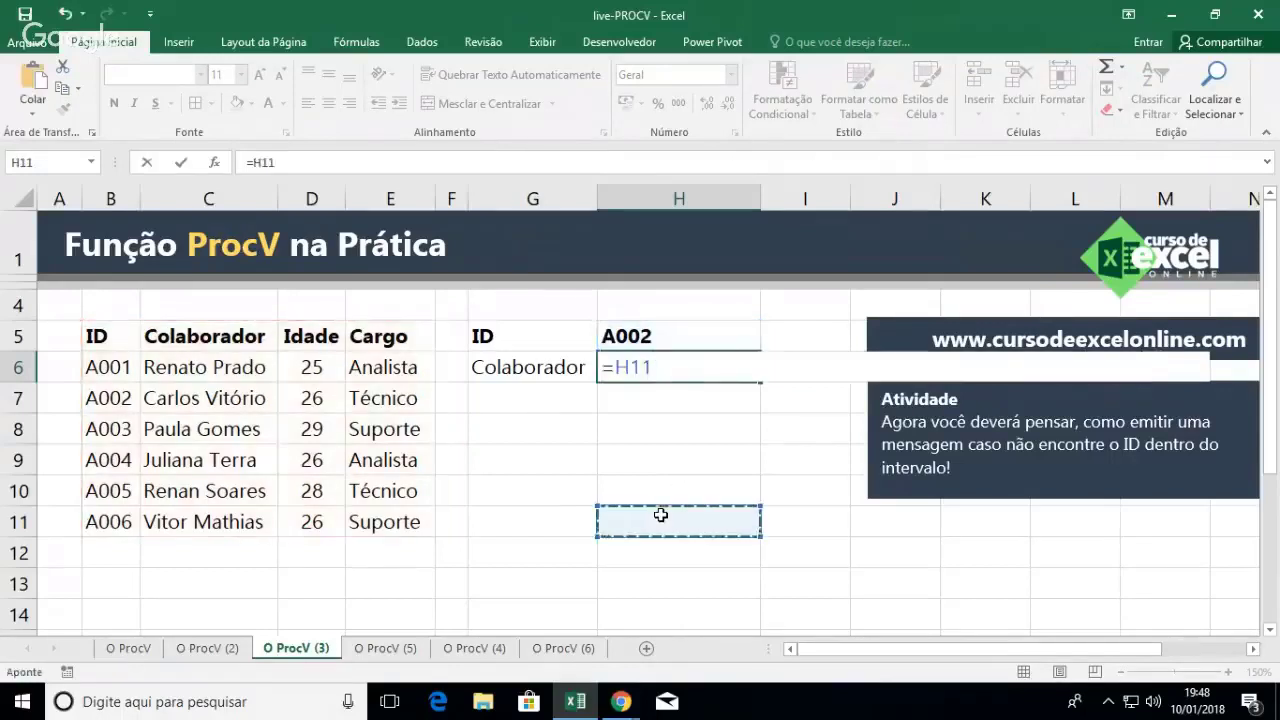
key("Escape")
Draw a rectangle about 12,86 cm wide and 1,29 cm high below the lookup area and paste the copied formula into it
left_click(180, 42)
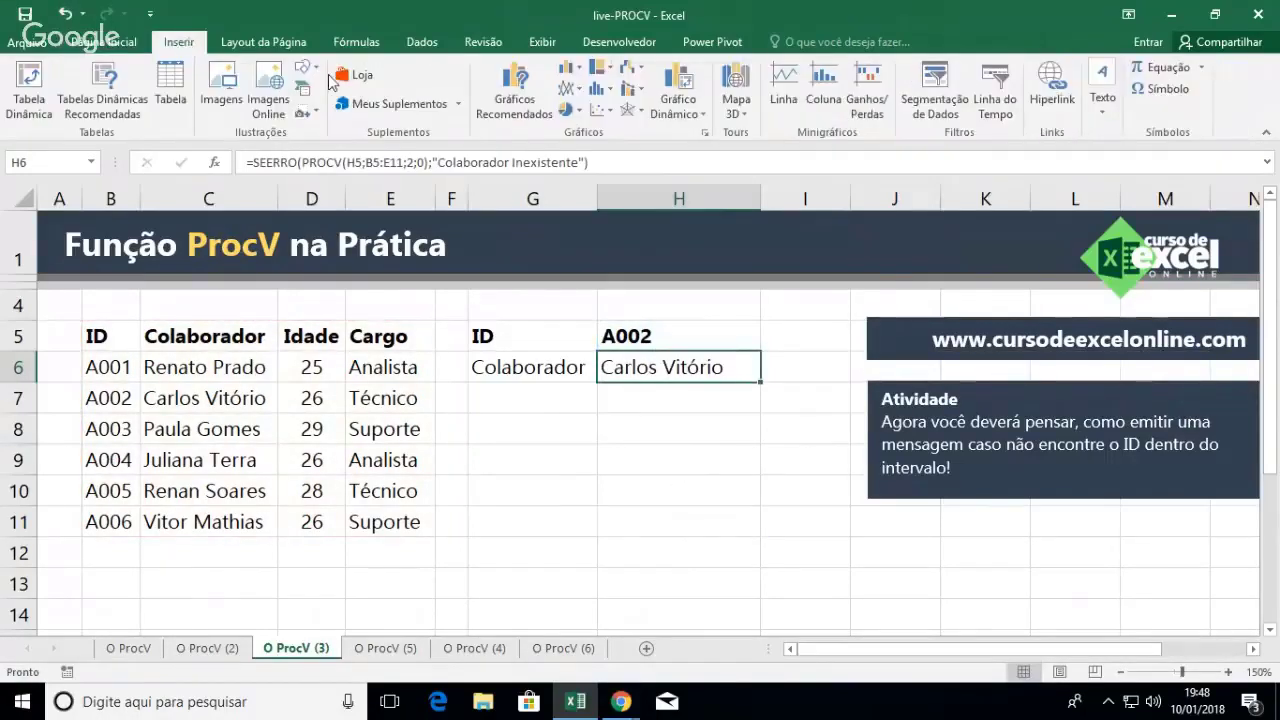
left_click(315, 73)
left_click(355, 111)
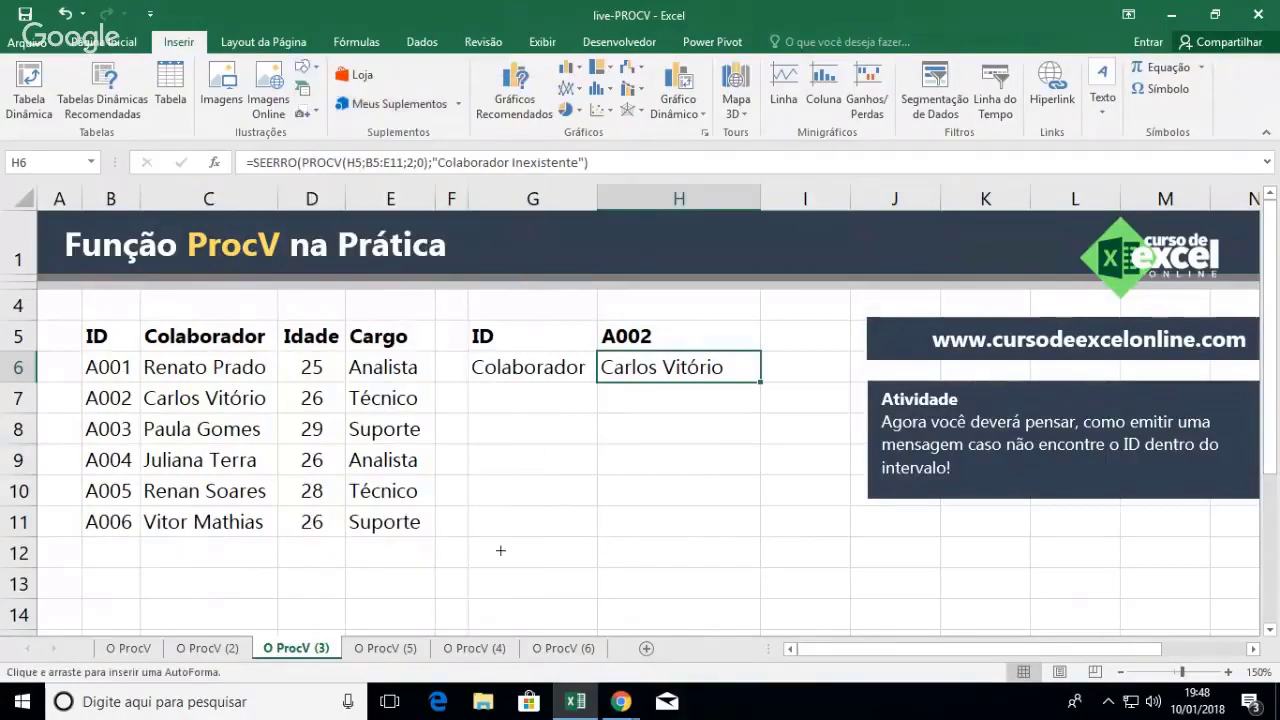
mouse_move(458, 541)
left_mouse_down()
mouse_move(1134, 594)
mouse_move(1141, 609)
left_mouse_up()
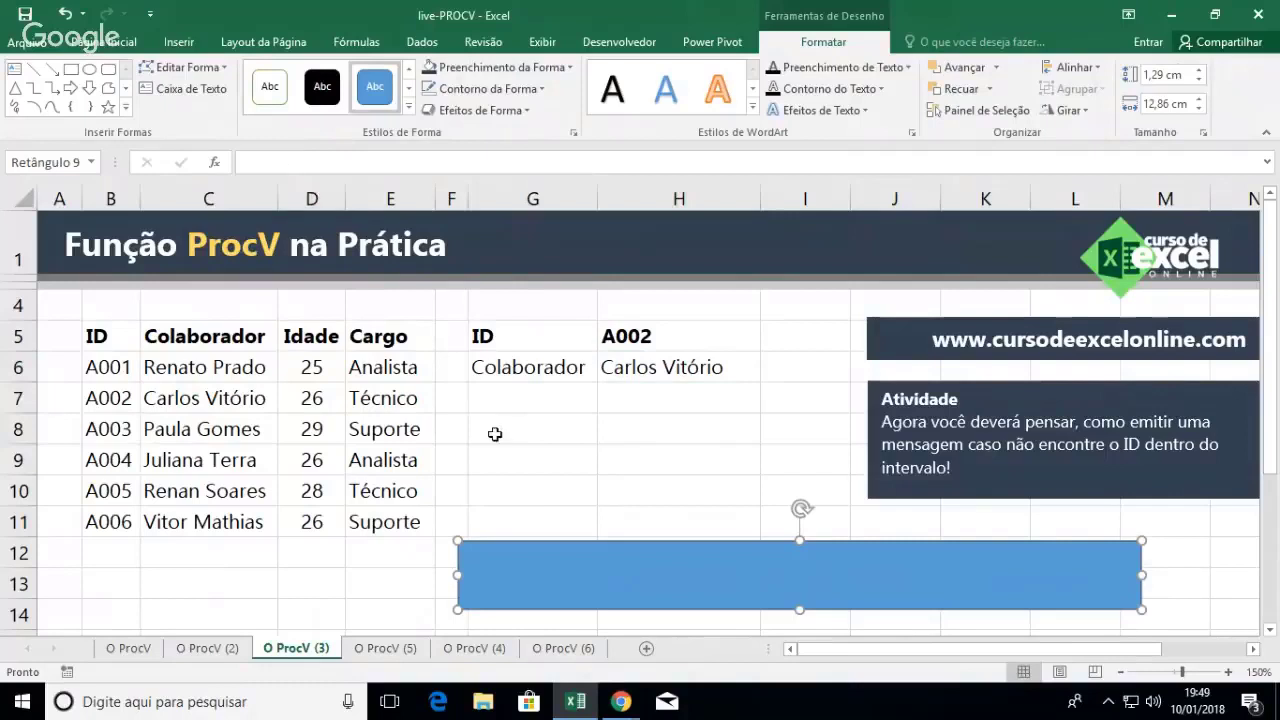
left_click(537, 571)
key("ctrl+v")
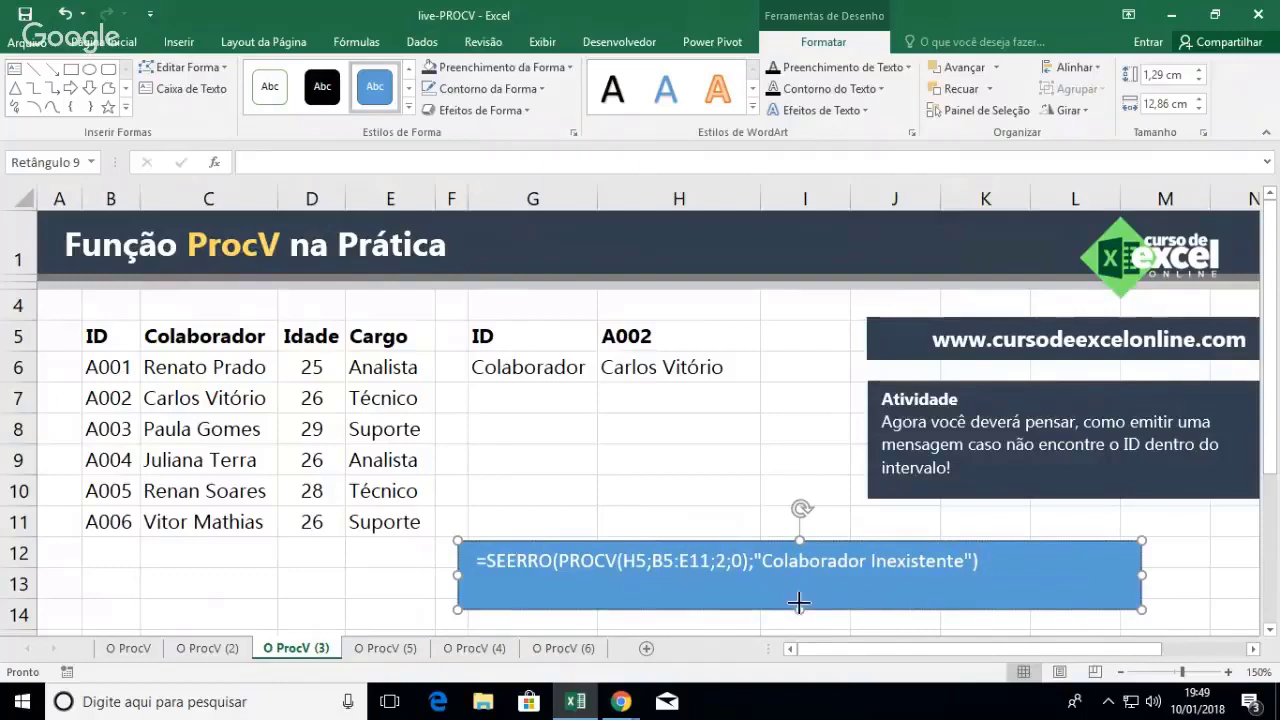
Shrink the formula rectangle to about 10,21 cm by 0,86 cm and apply the solid black shape style
left_click_drag(800, 608, 800, 587)
left_click_drag(1142, 563, 1001, 563)
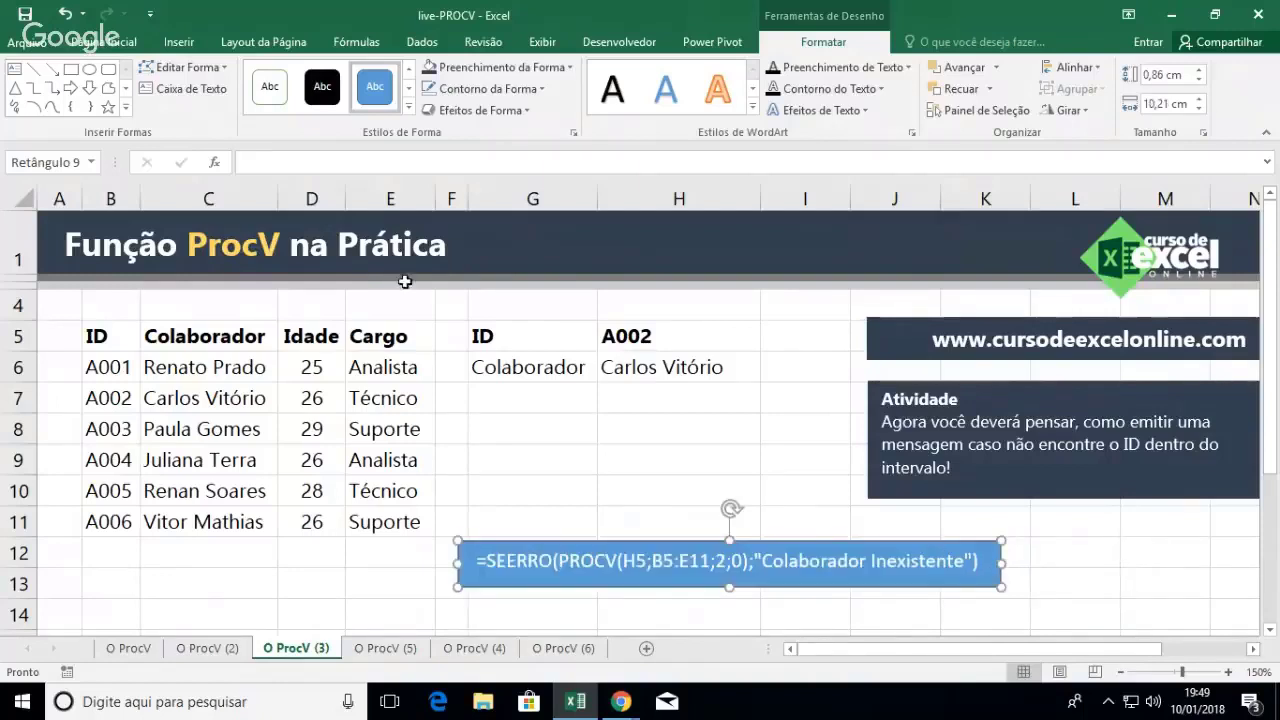
left_click(320, 92)
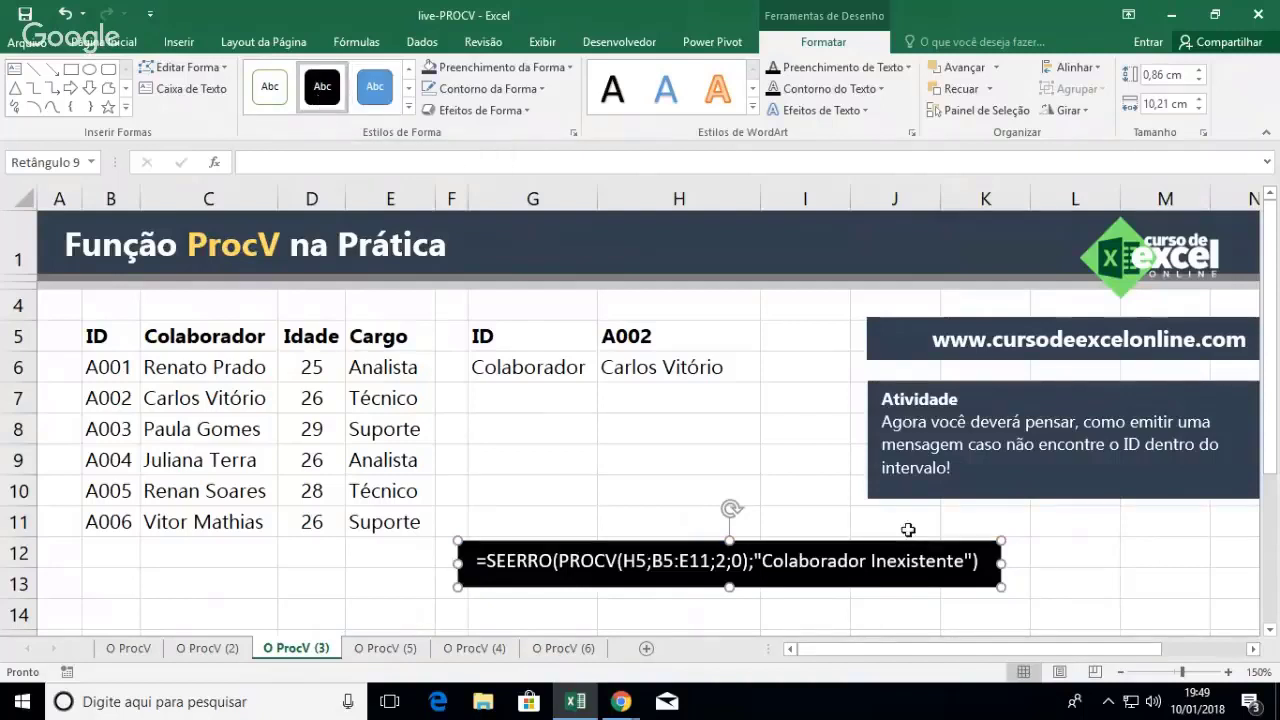
Color the nested PROCV(H5;B5:E11;2;0) part of the rectangle's formula text yellow
left_click(661, 565)
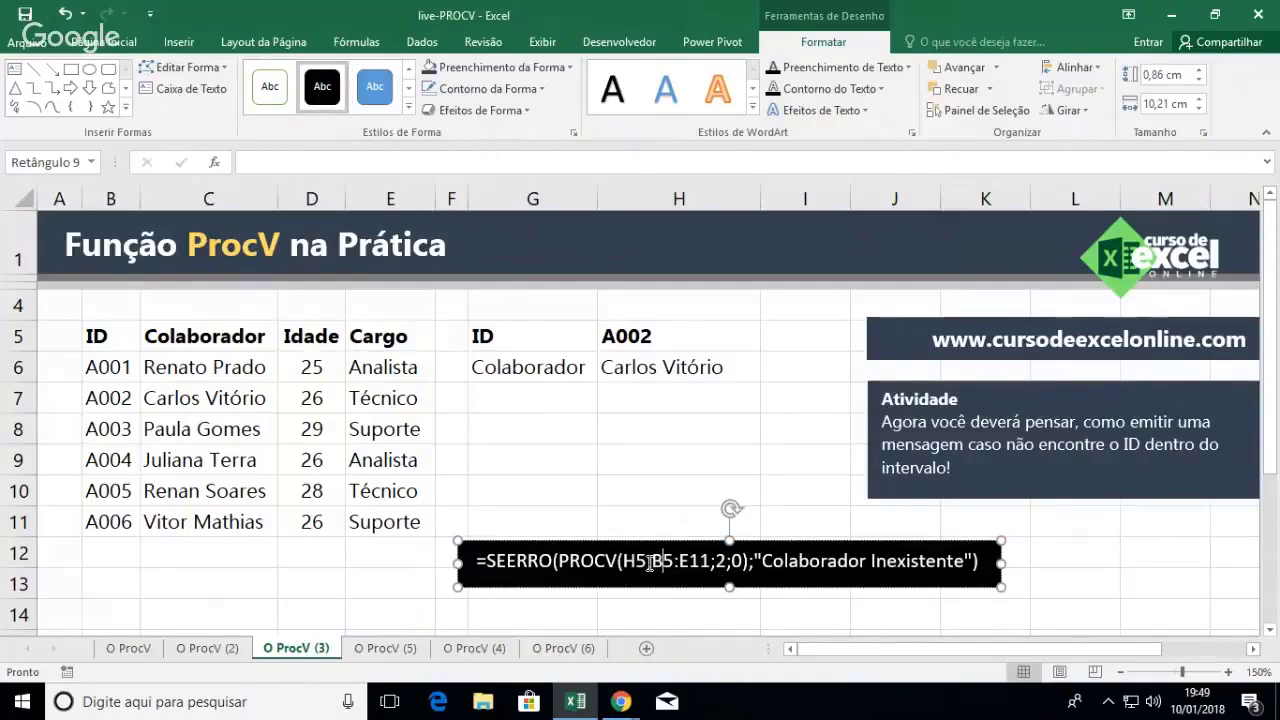
left_click_drag(556, 563, 748, 567)
left_click(748, 567)
left_click_drag(746, 565, 557, 565)
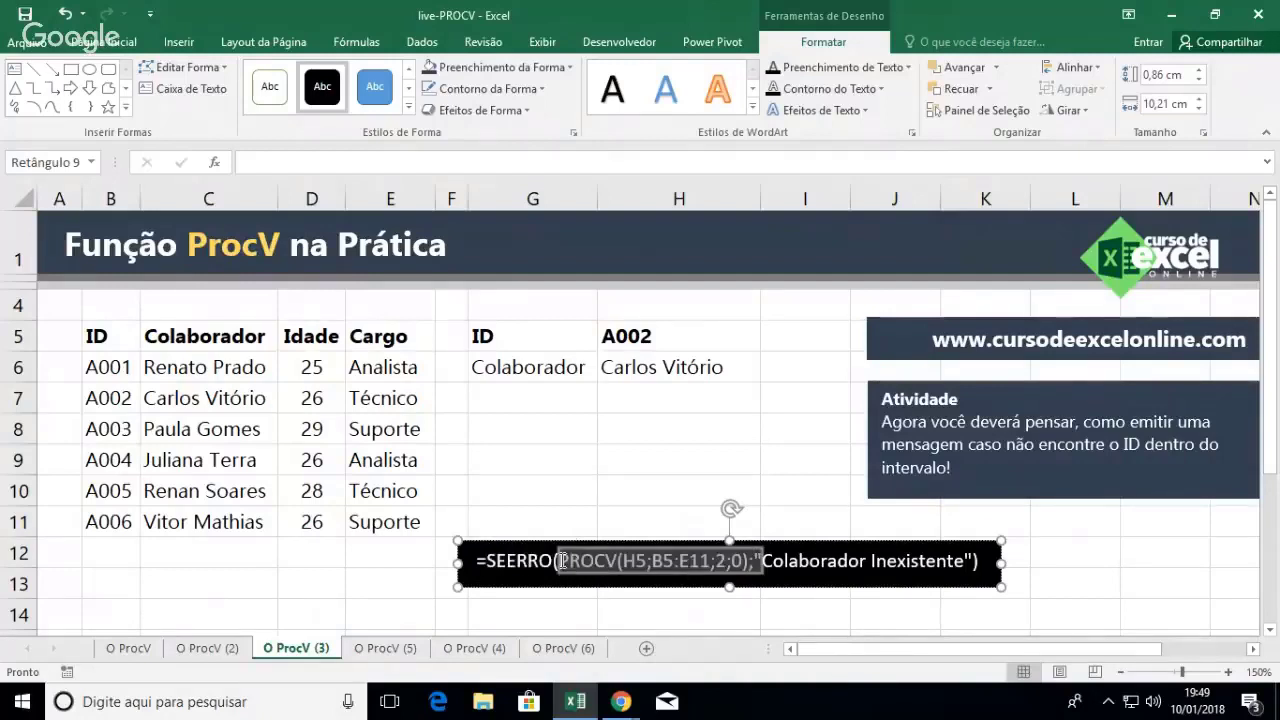
left_click(103, 42)
left_click(269, 104)
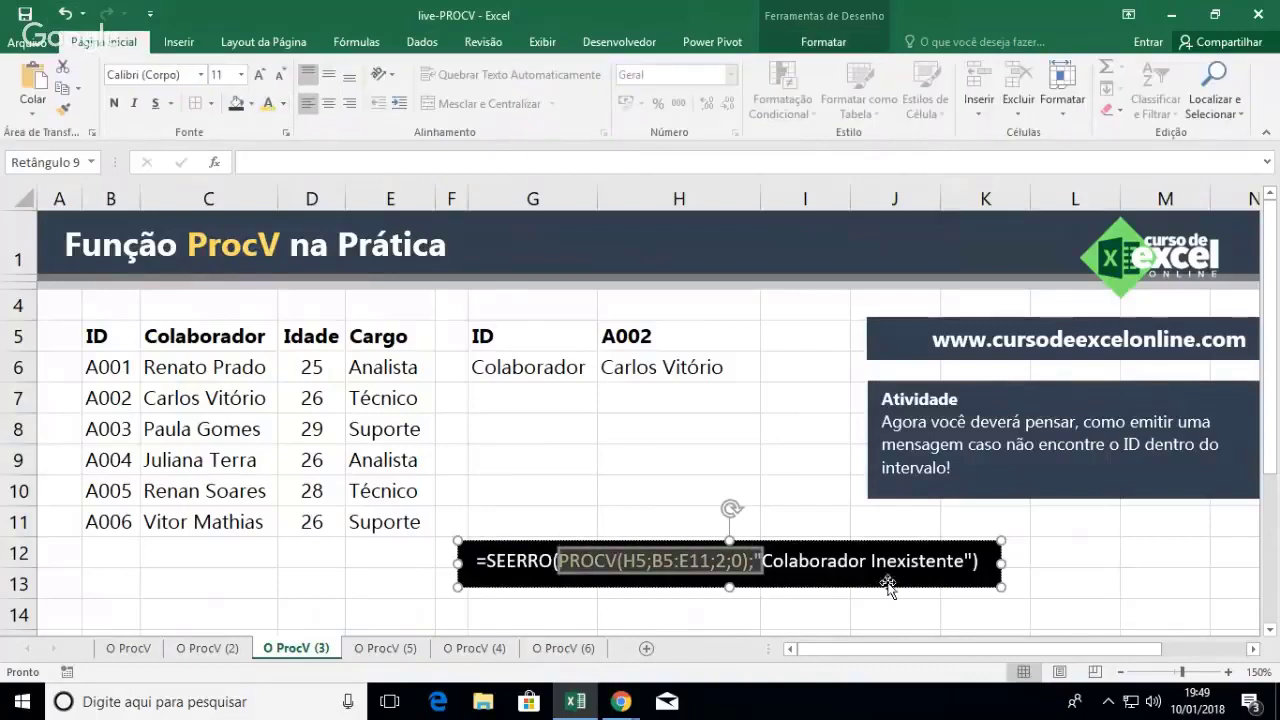
Set the opening quotation mark before Colaborador Inexistente back to white and deselect the formula rectangle
left_click_drag(765, 564, 755, 565)
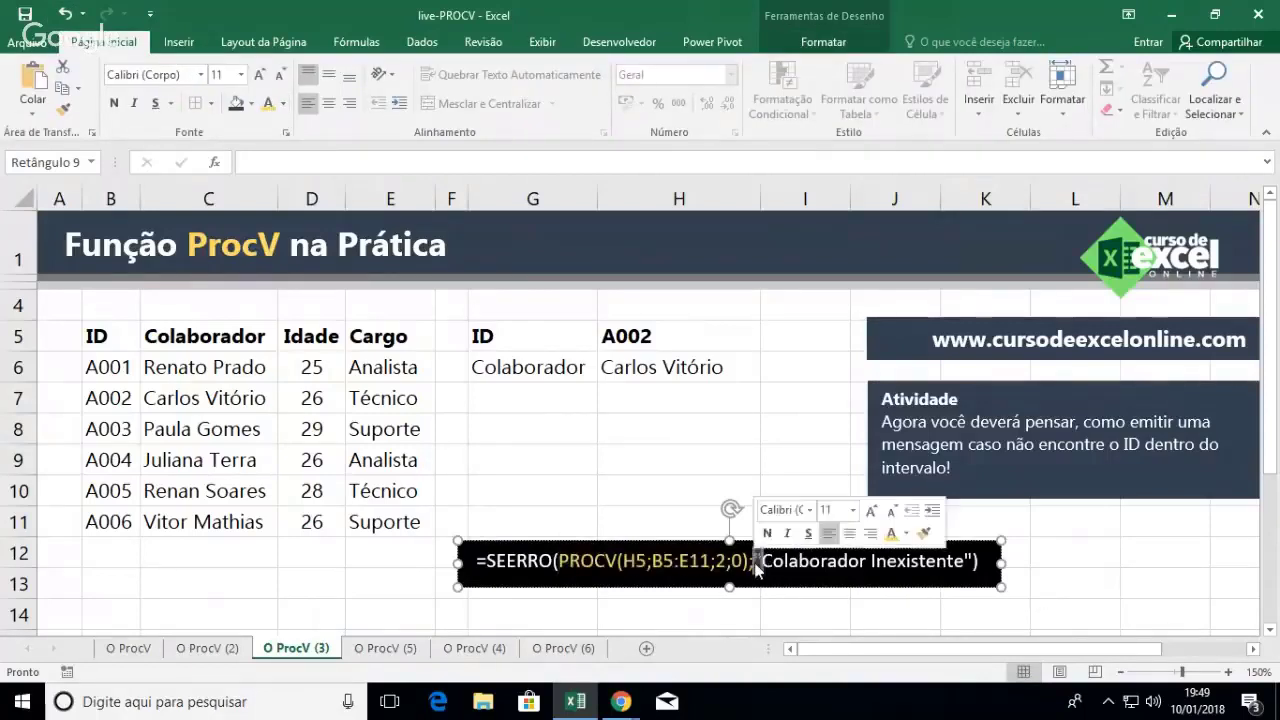
left_click(283, 104)
left_click(271, 167)
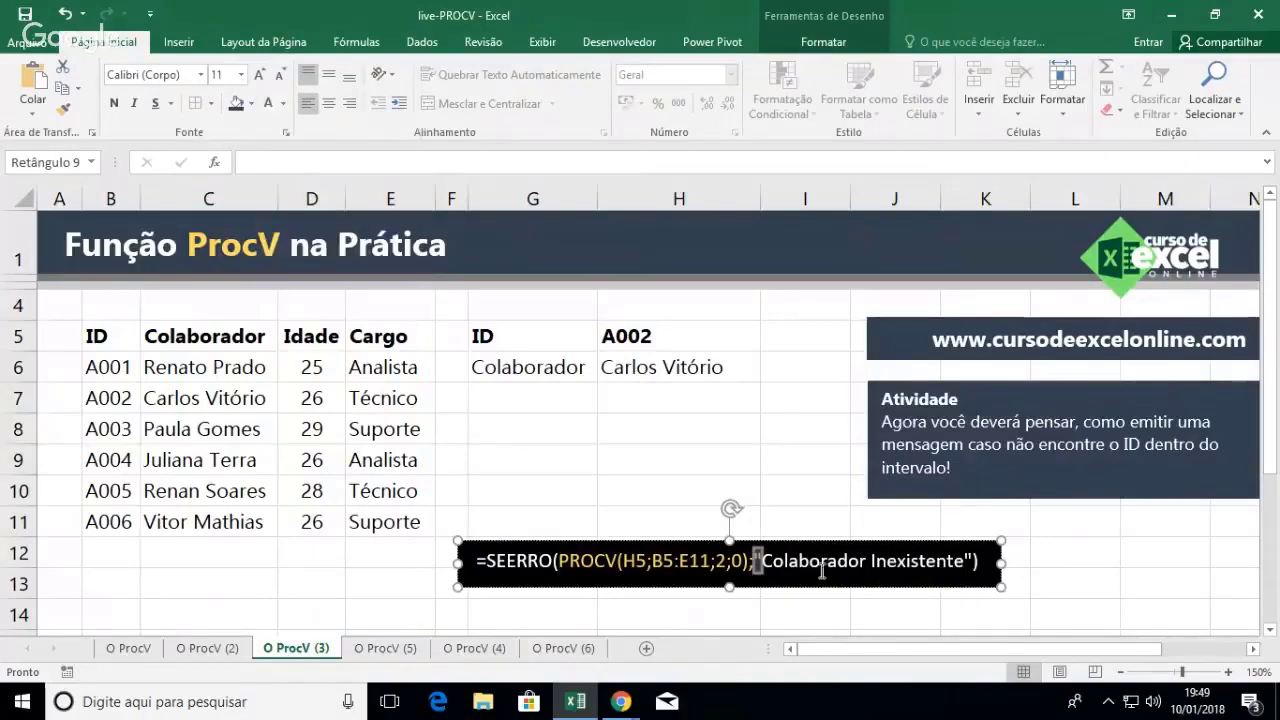
left_click(1062, 580)
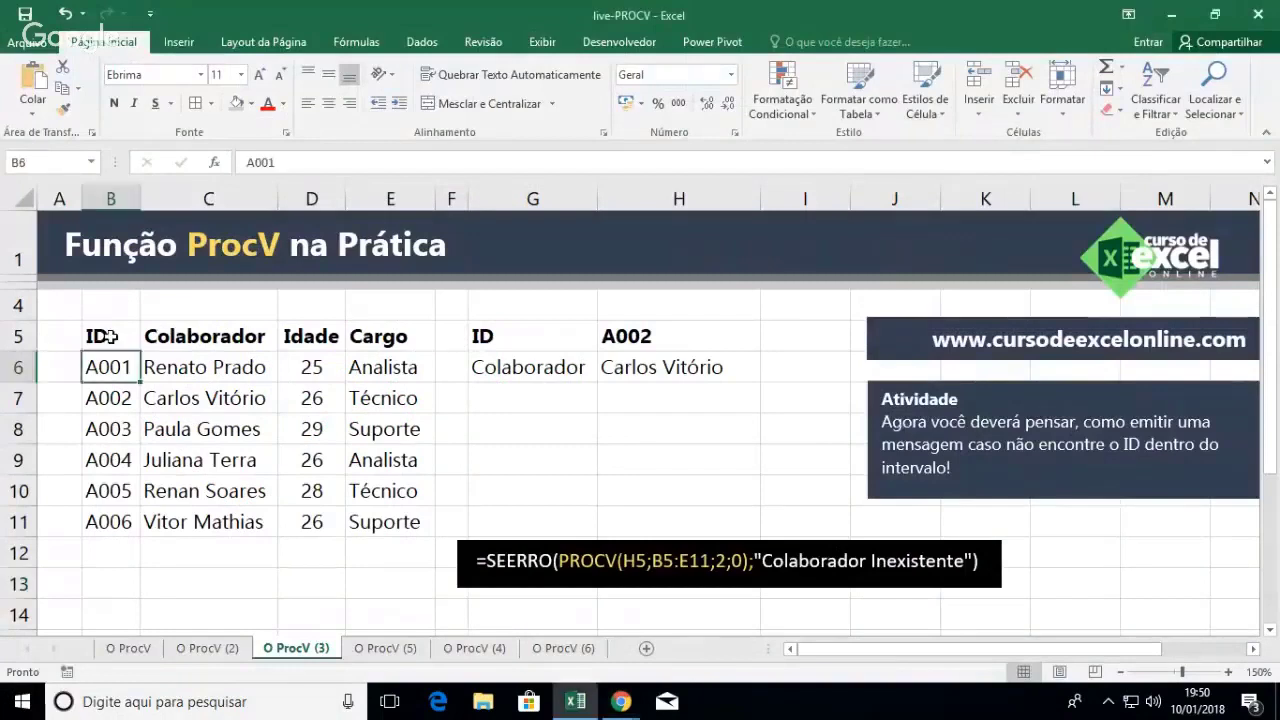
Examine the ID column and the Colaborador column of the collaborator table as lookup ranges
left_click_drag(110, 336, 108, 522)
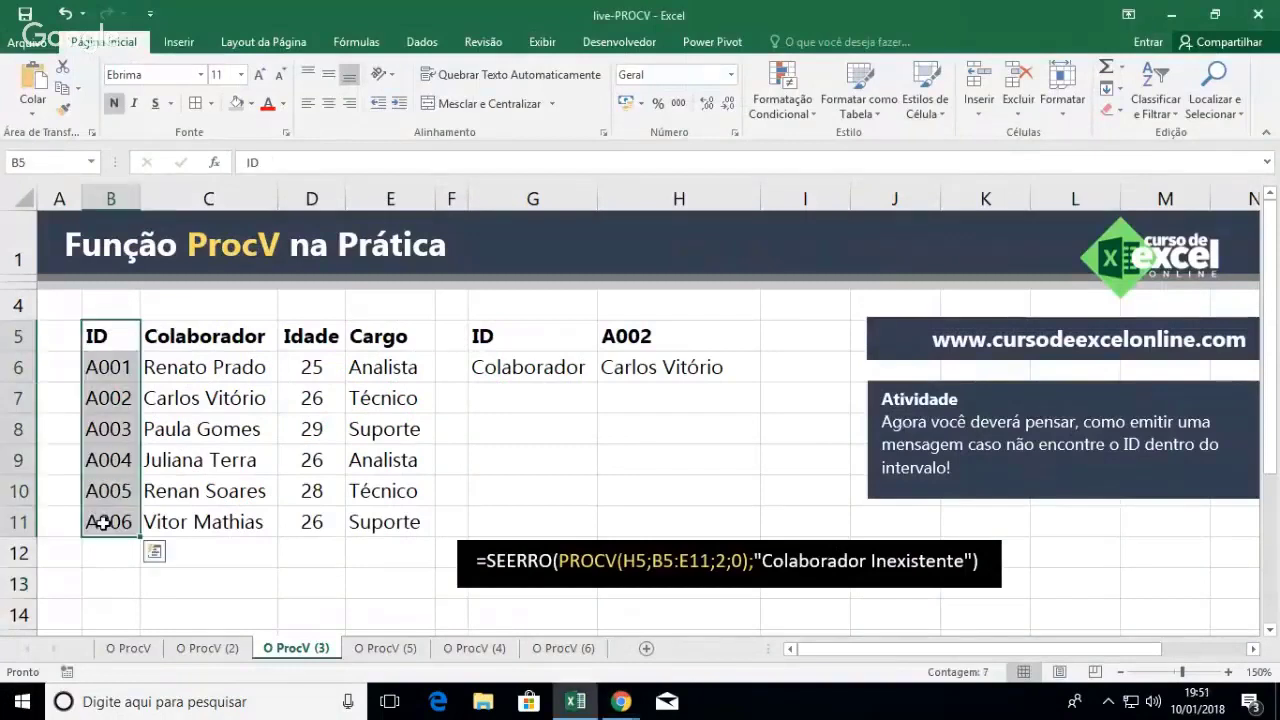
left_click_drag(248, 328, 238, 516)
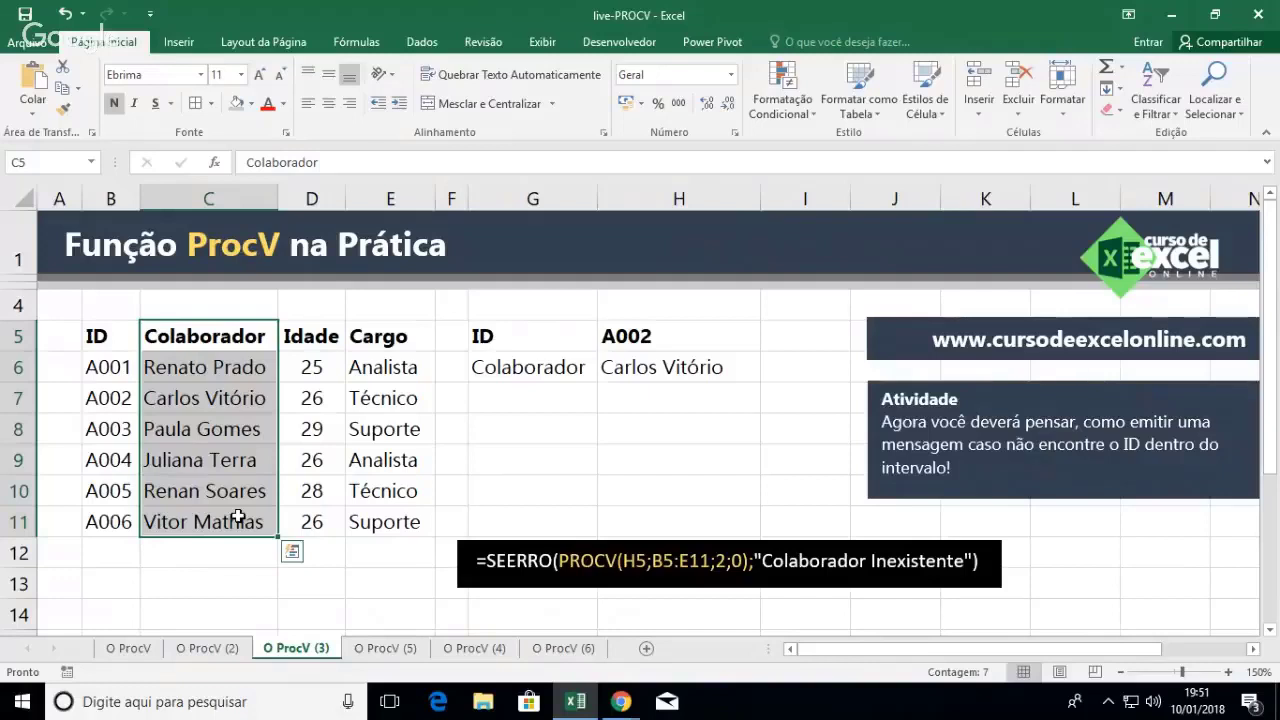
key("Down")
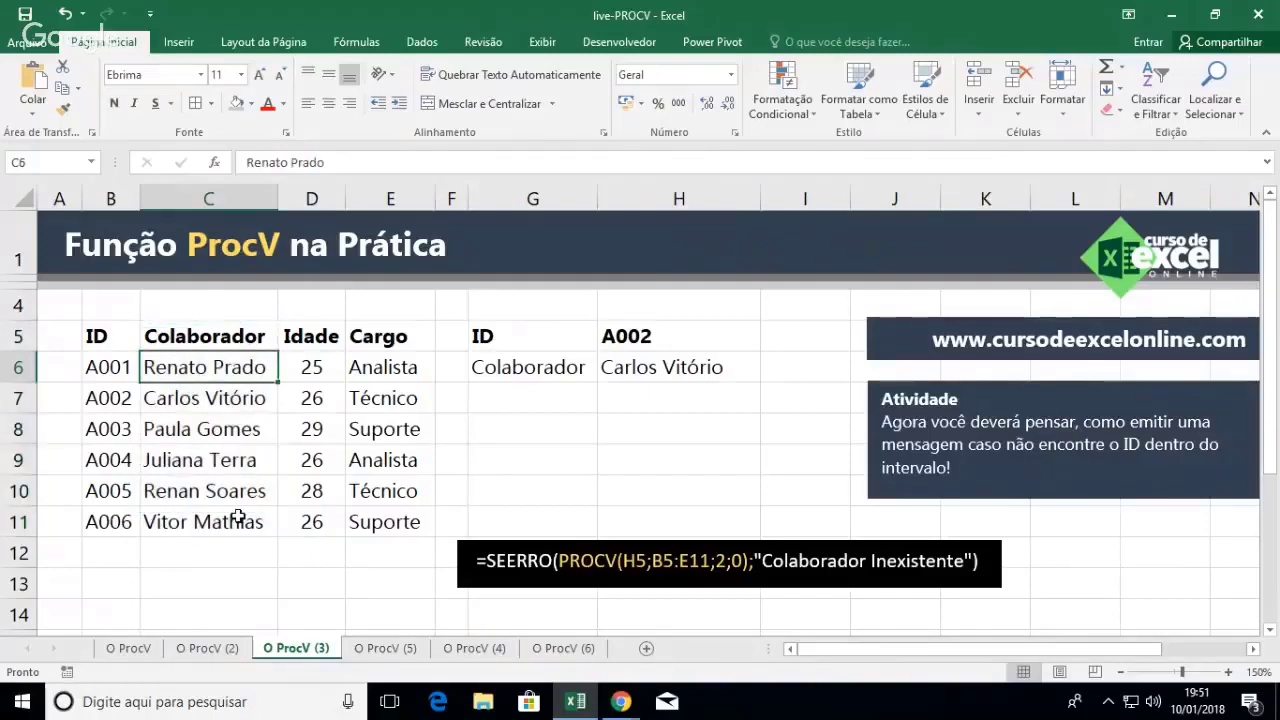
key("Up")
key("Down")
key("Up")
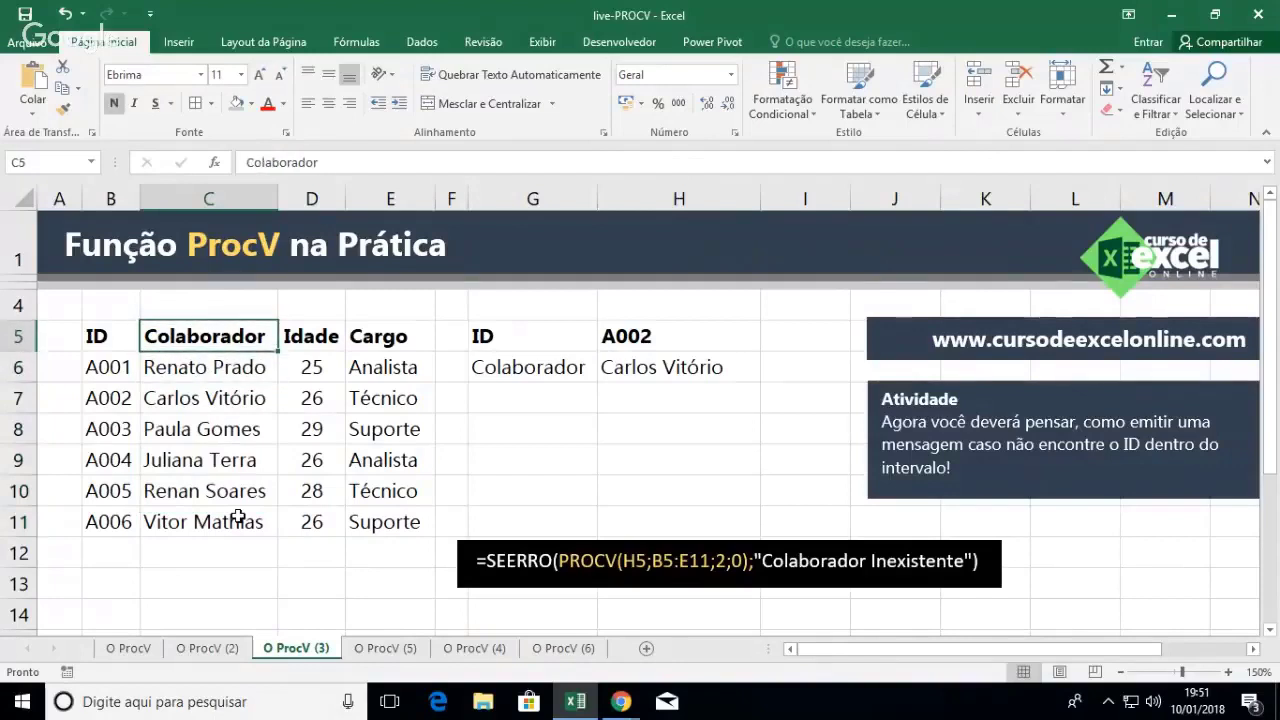
key("Down")
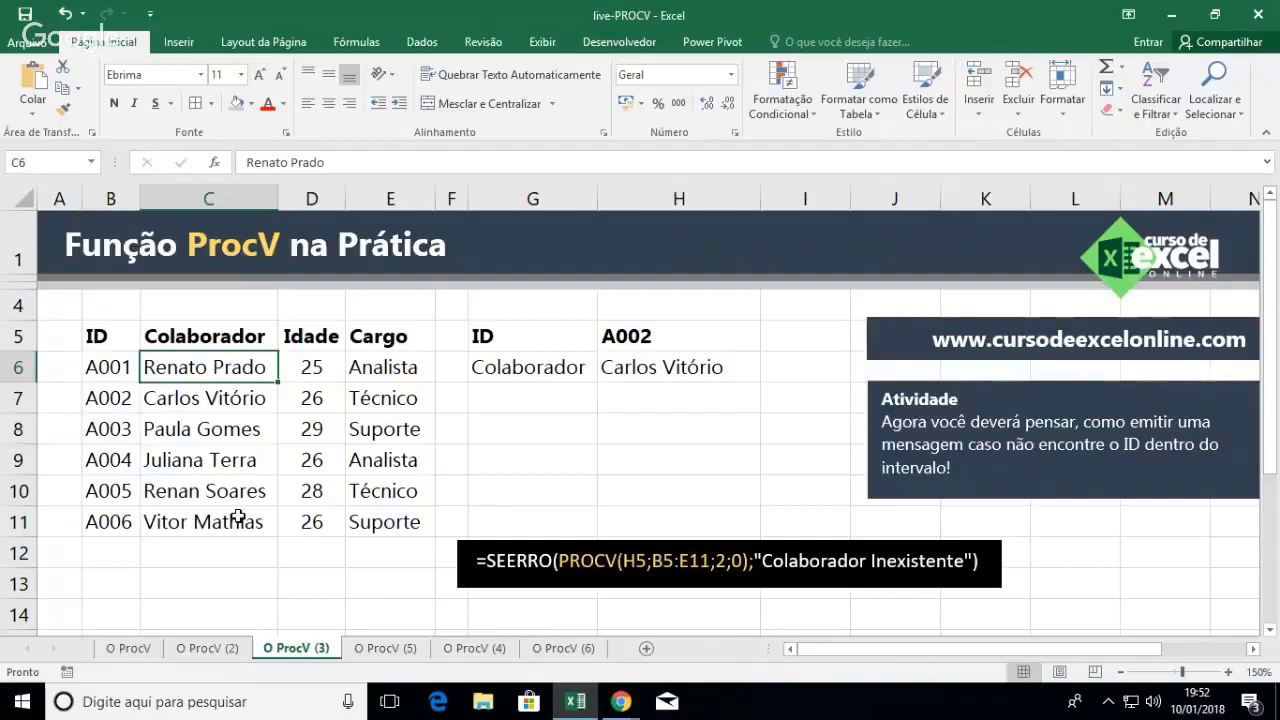
Open the O ProcV (5) sheet and review the first collaborator's monthly values alongside the ID lookup area
left_click(402, 652)
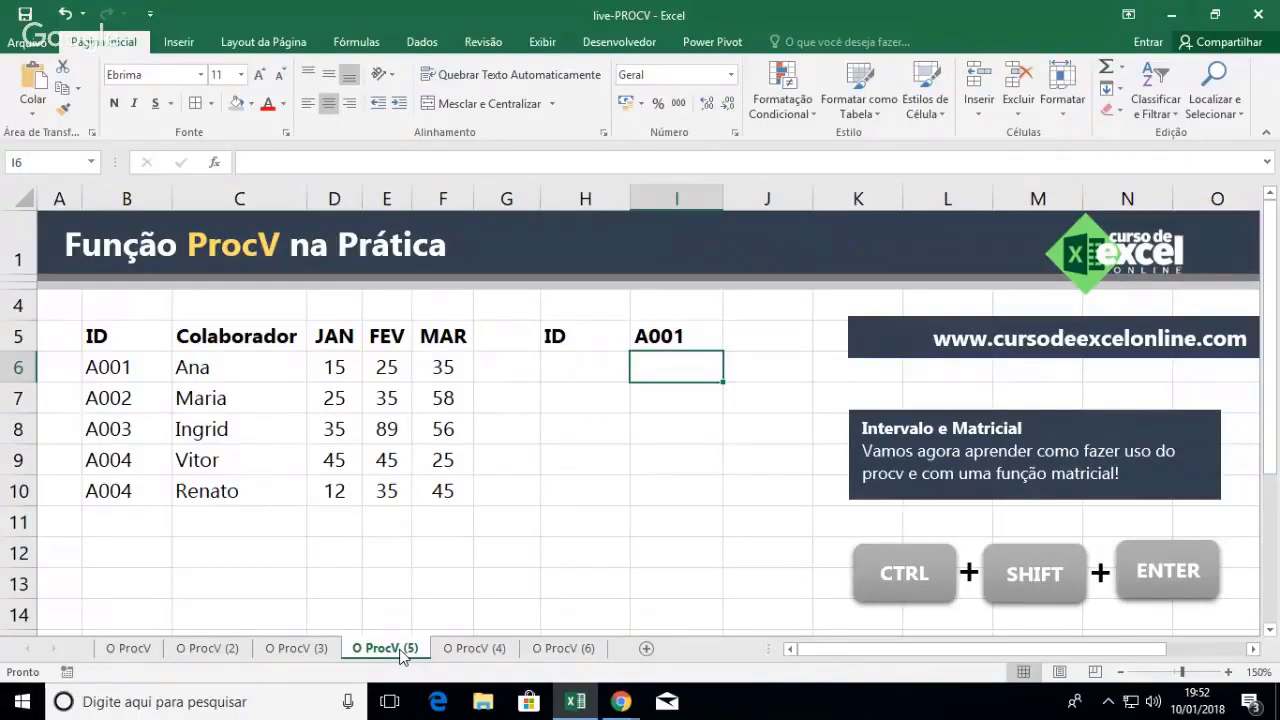
key("Left")
key("Left")
key("Left")
key("Left")
key("Left")
key("Left")
key("Left")
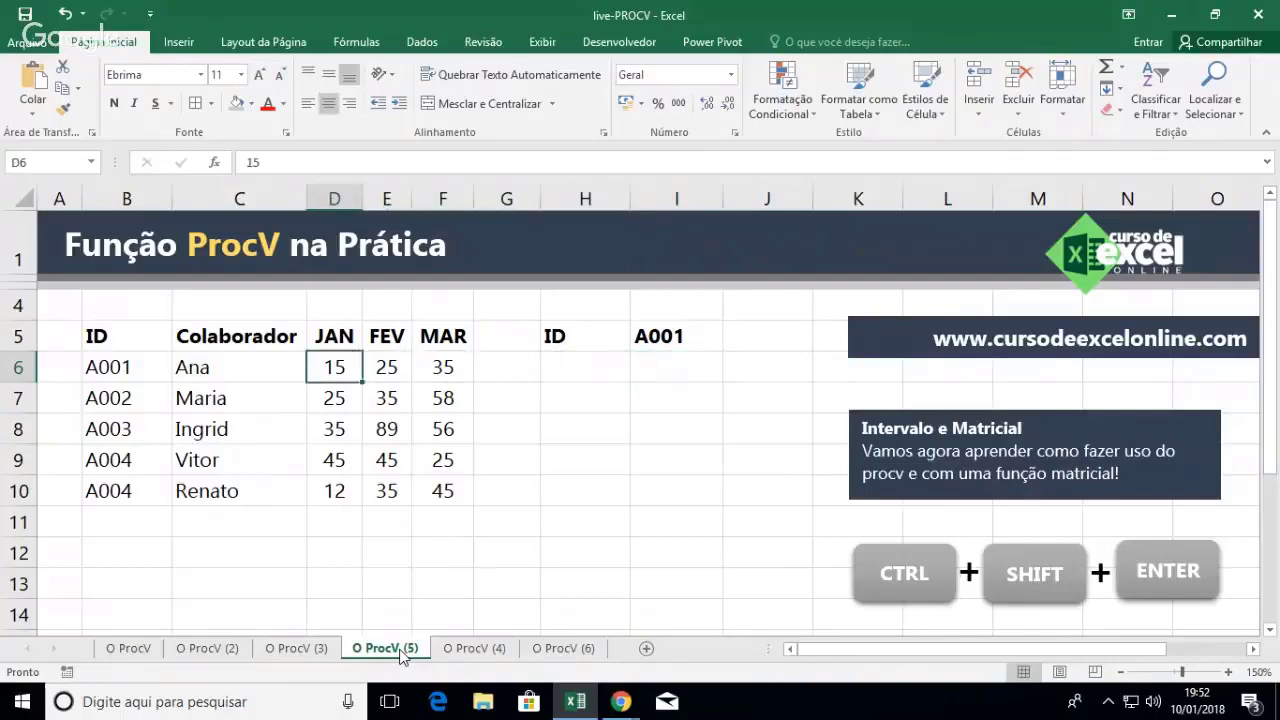
key("Right")
key("Right")
key("Right")
key("Right")
key("Right")
key("Right")
key("Right")
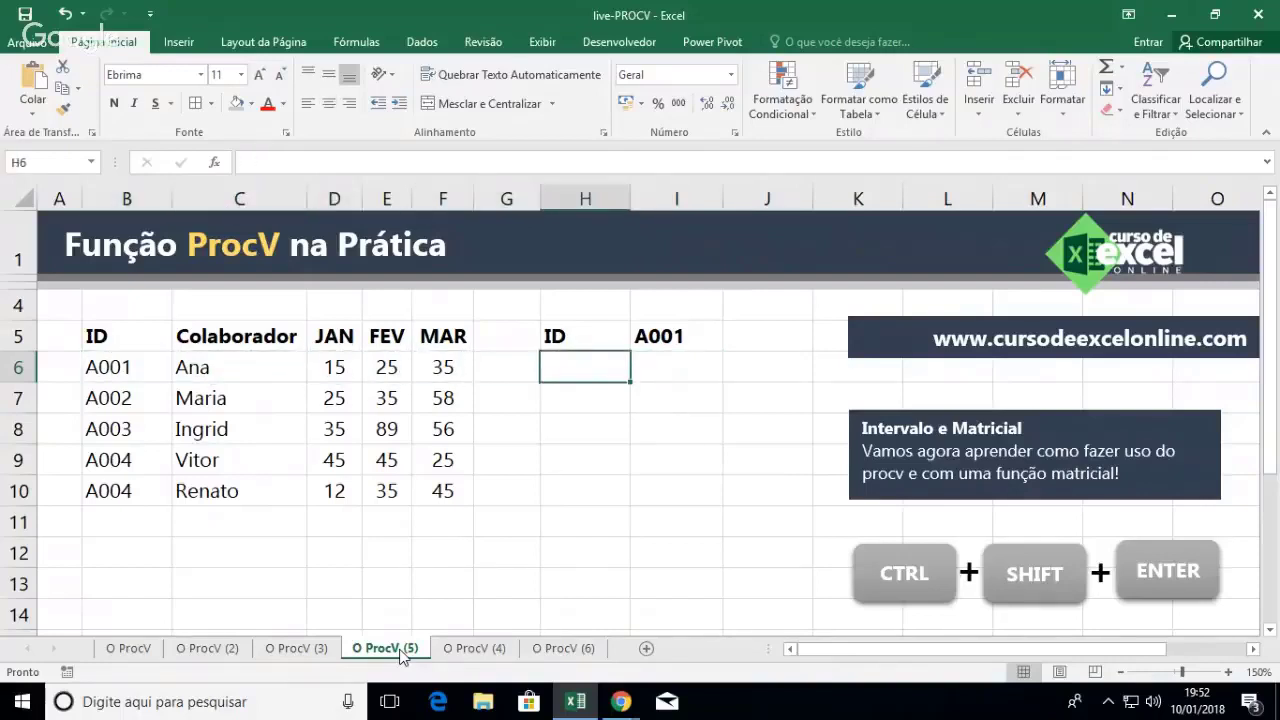
Label cell H6 as TOTAL, check the O ProcV (4) sheet, and return to O ProcV (5)
key("Left")
type("TOTAL")
key("Return")
key("Right")
key("Up")
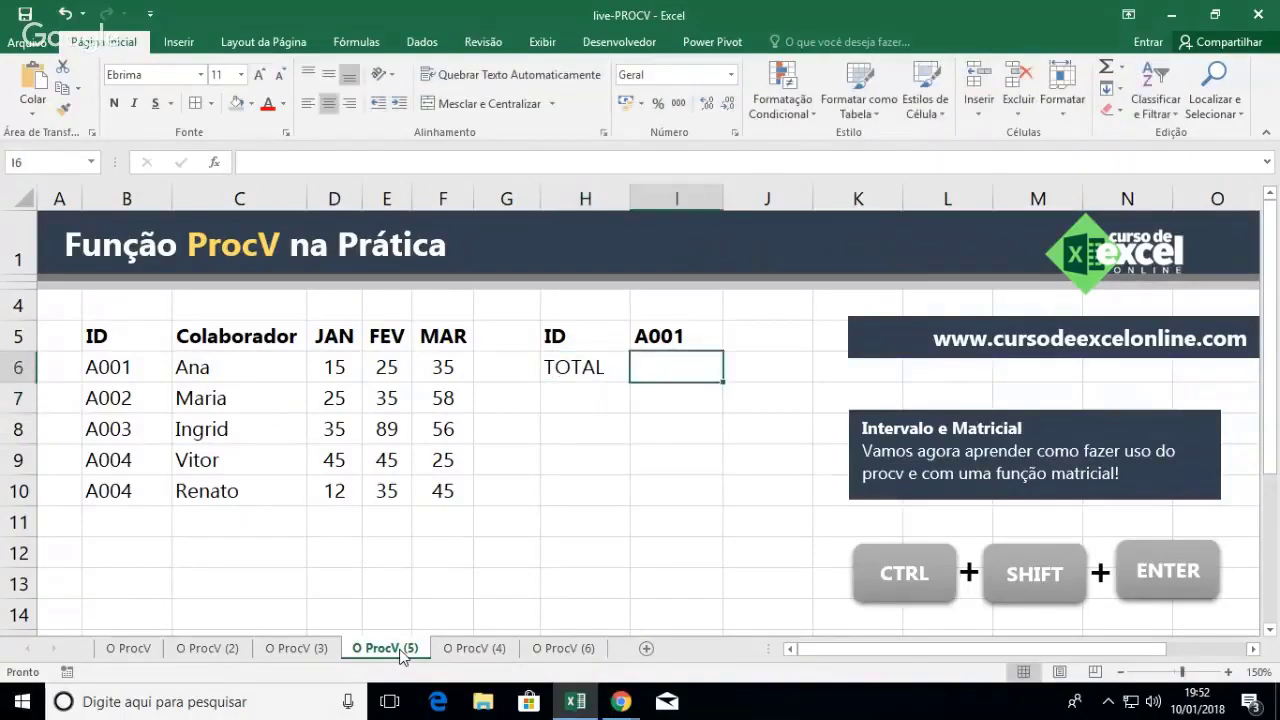
left_click(473, 648)
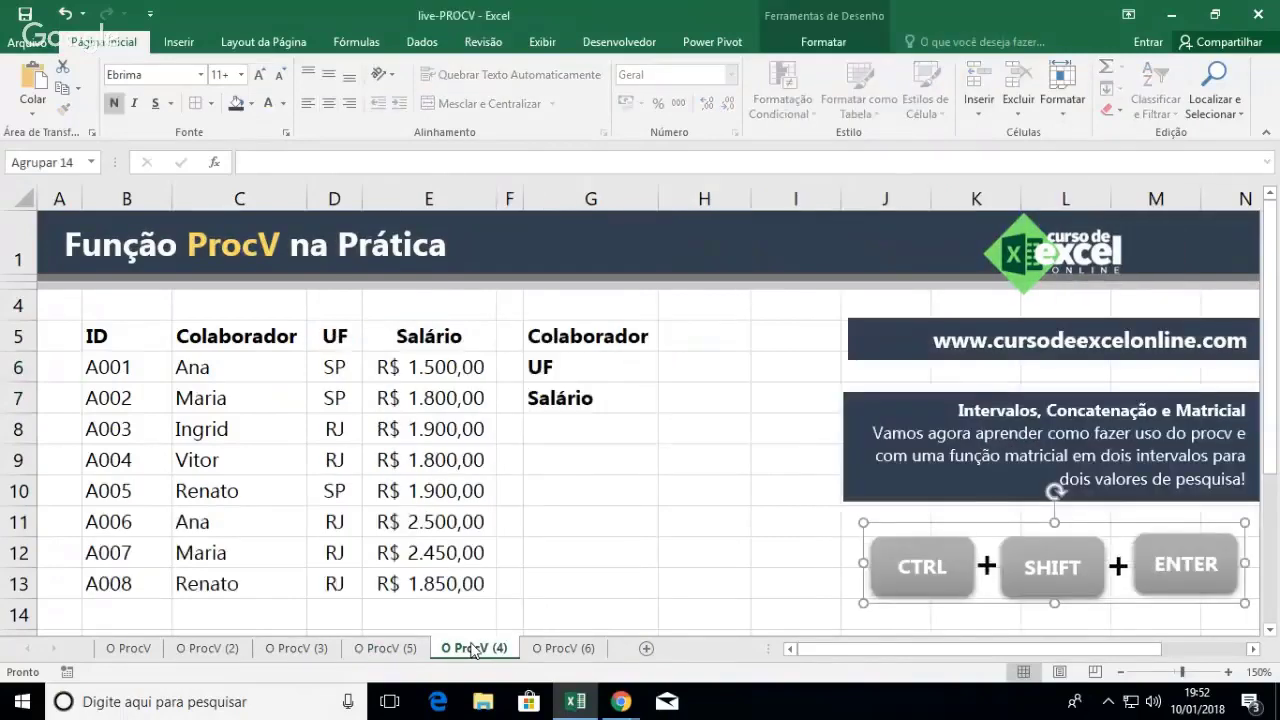
left_click(407, 650)
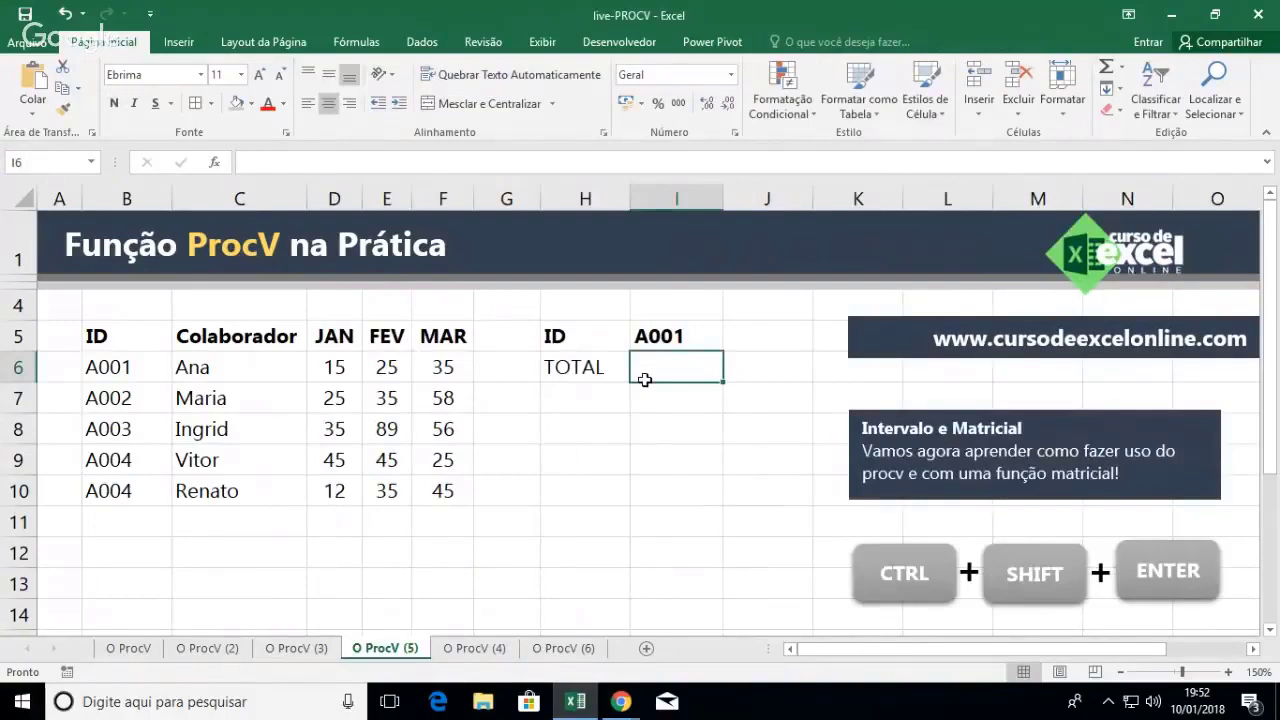
Replace the label in H6 with SOMA
key("Left")
type("SOMA")
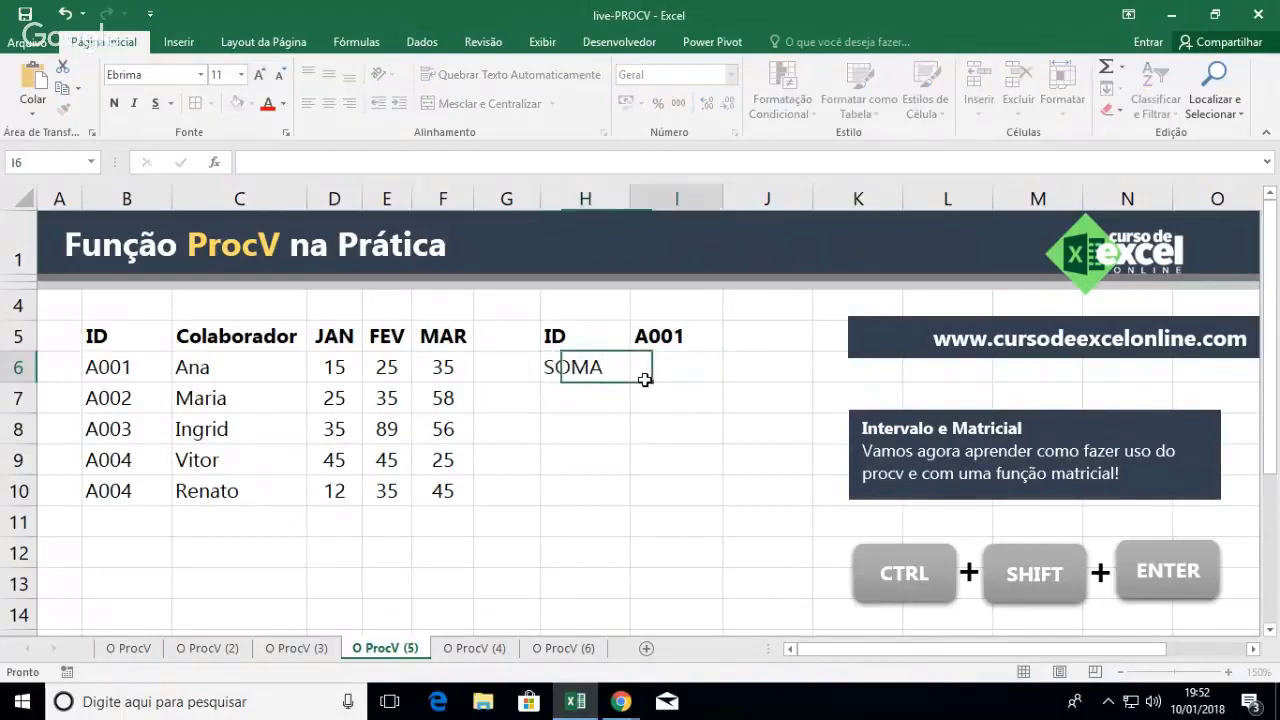
key("Right")
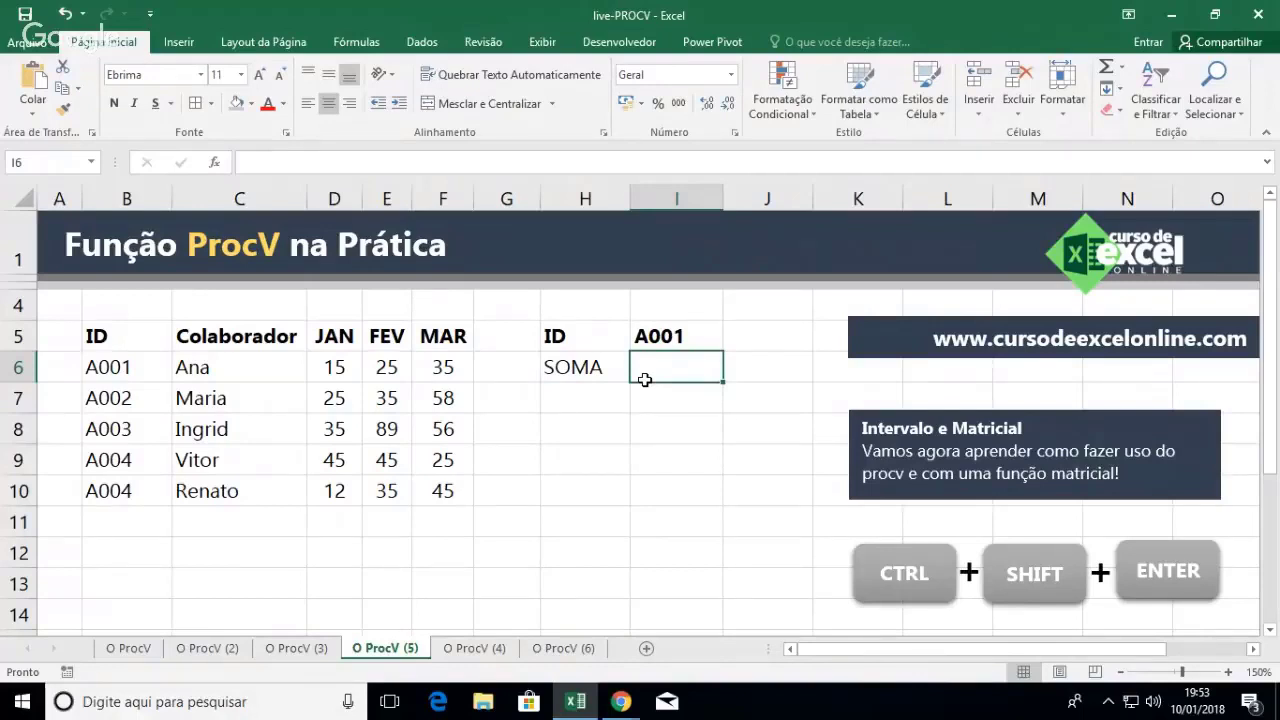
type("=procv(")
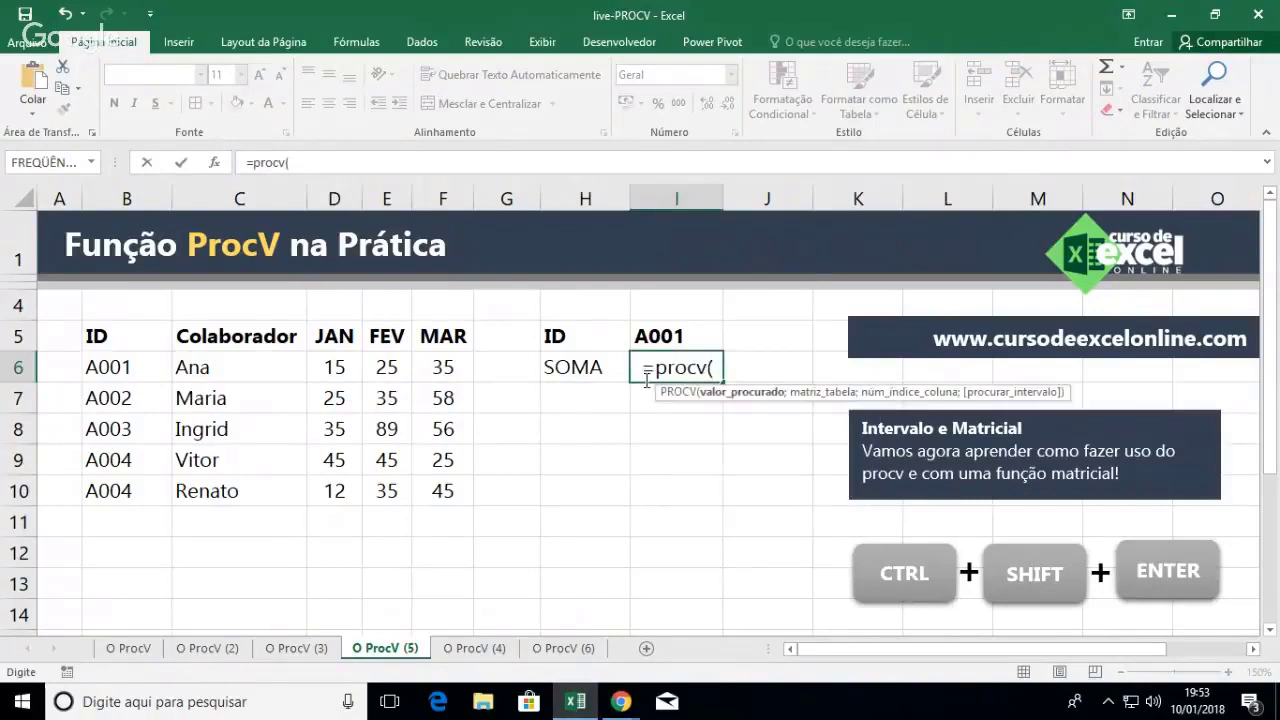
left_click(681, 328)
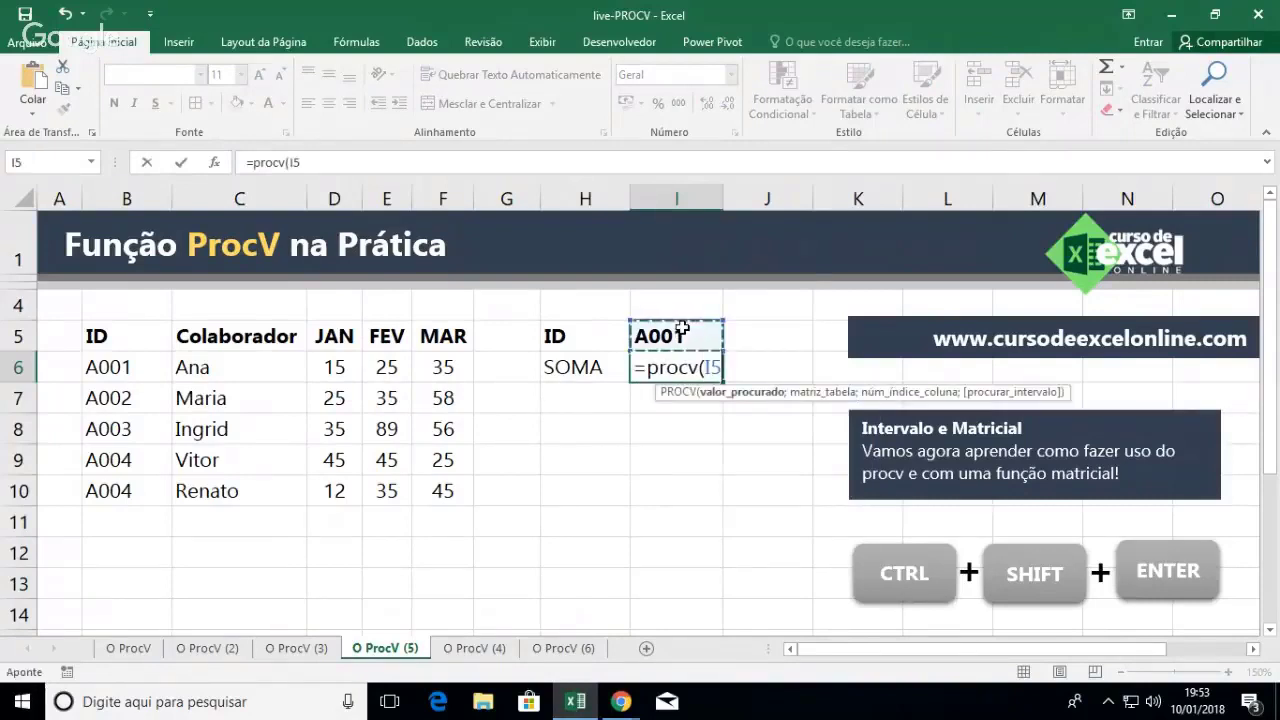
type(";")
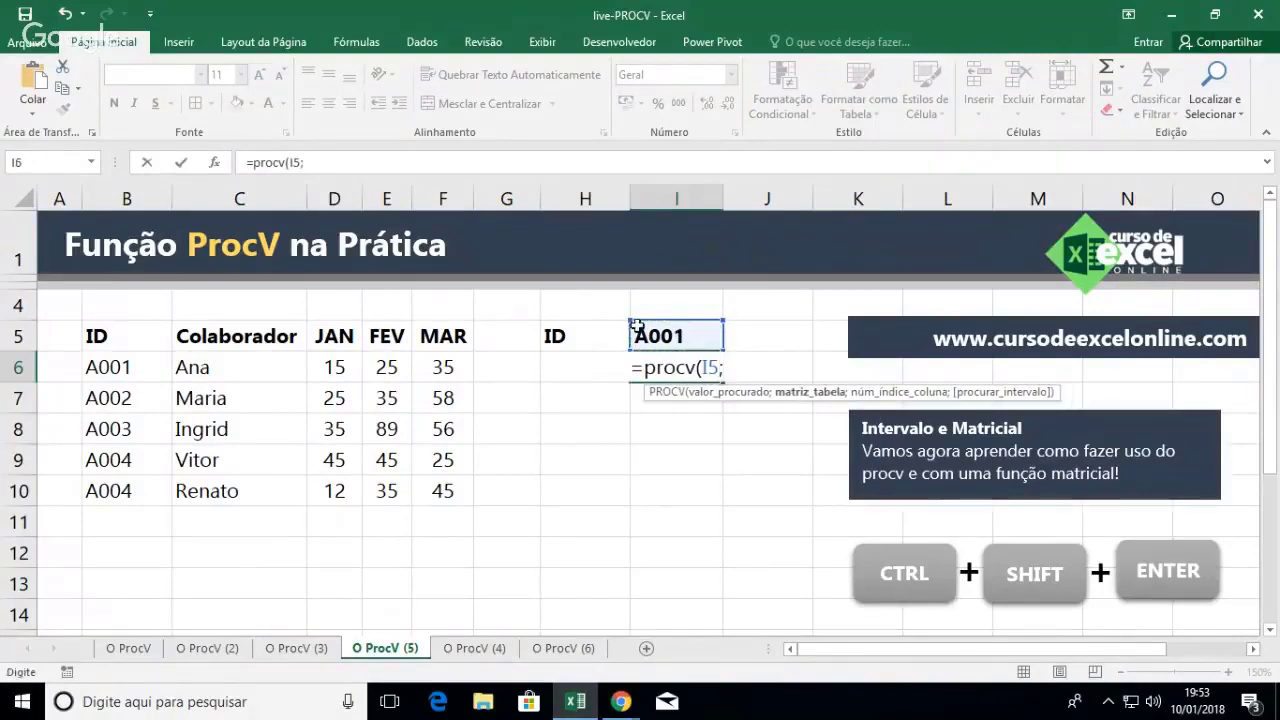
left_click_drag(150, 336, 433, 488)
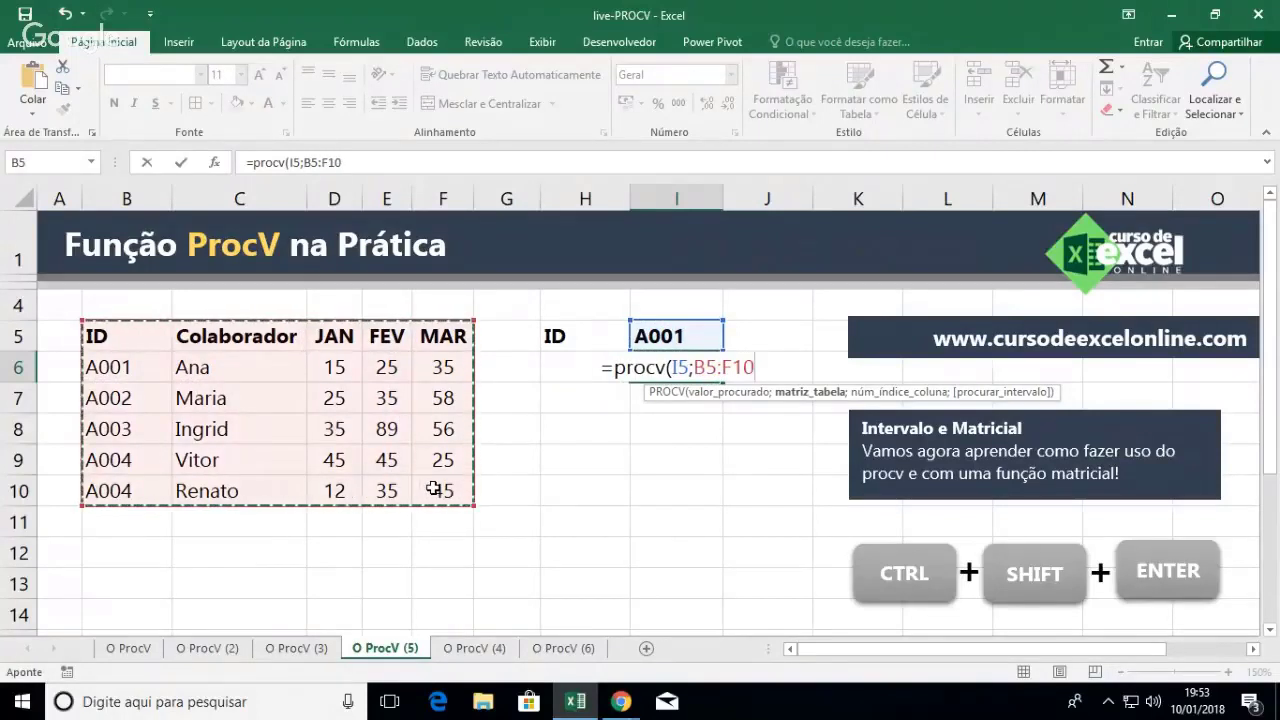
type(";")
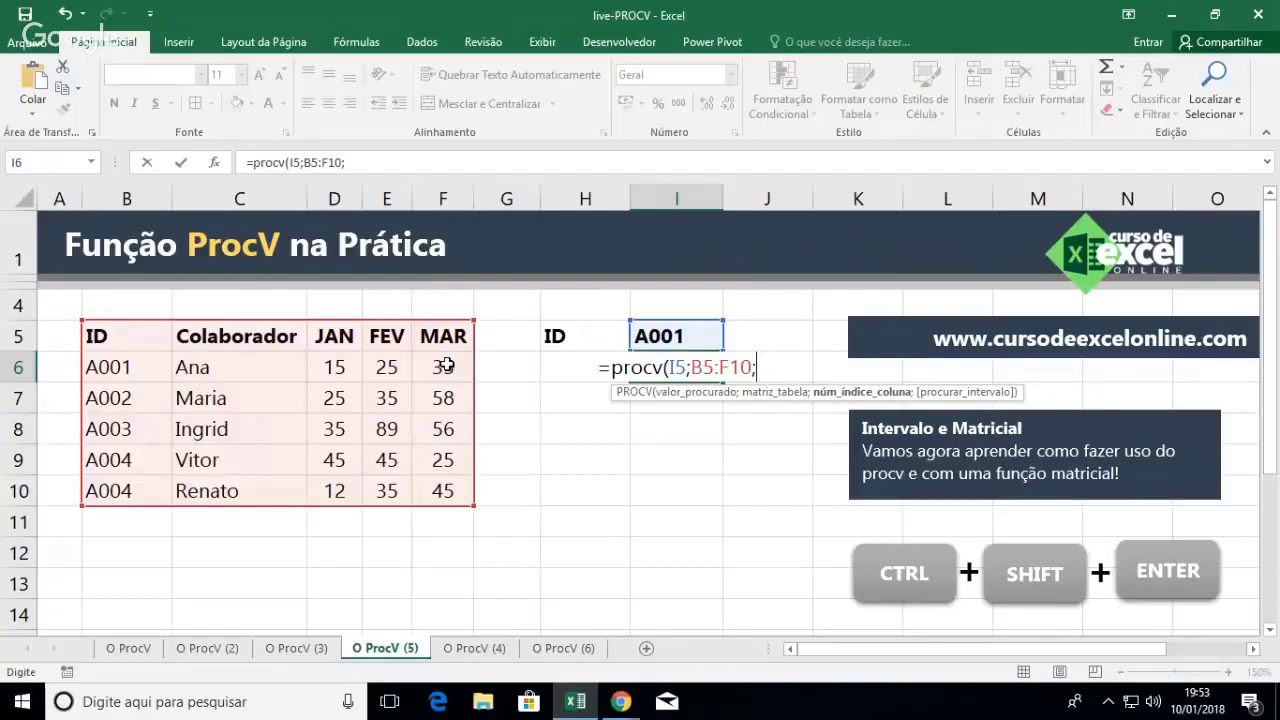
key("Escape")
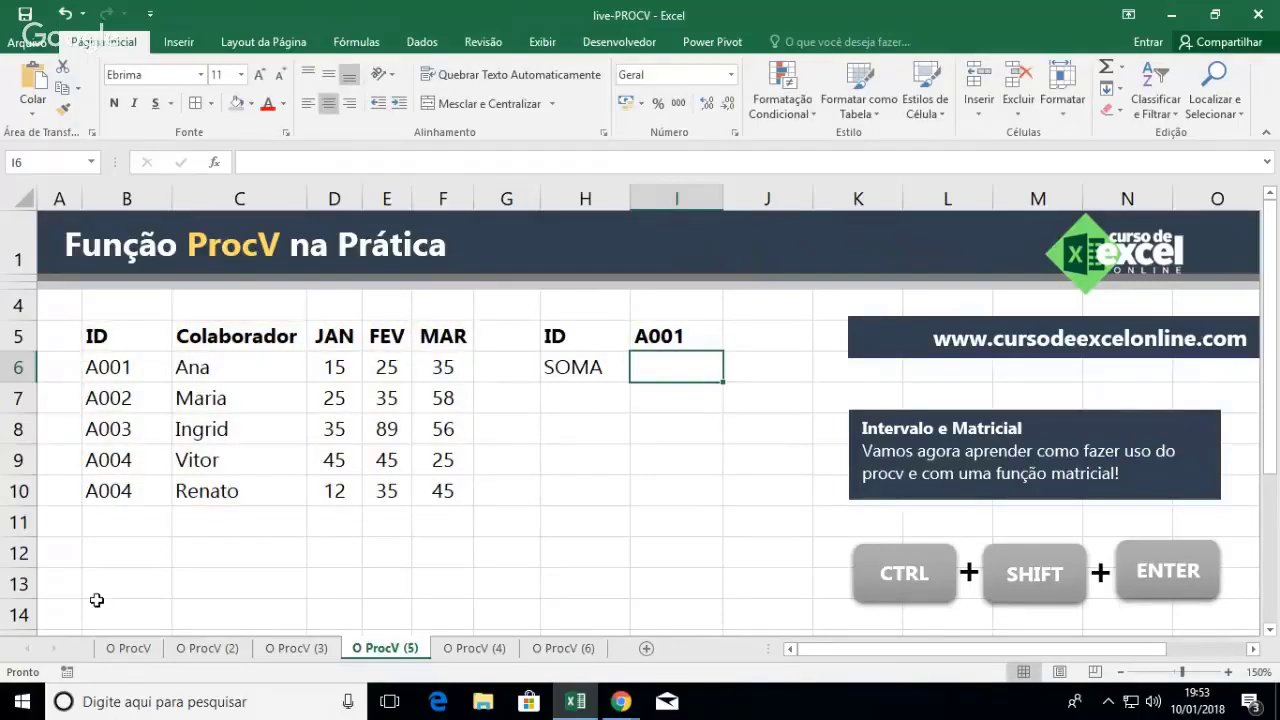
Copy the four numbered circles below the product table on O ProcV (2) and paste them into O ProcV (5)
left_click(307, 657)
left_click(207, 648)
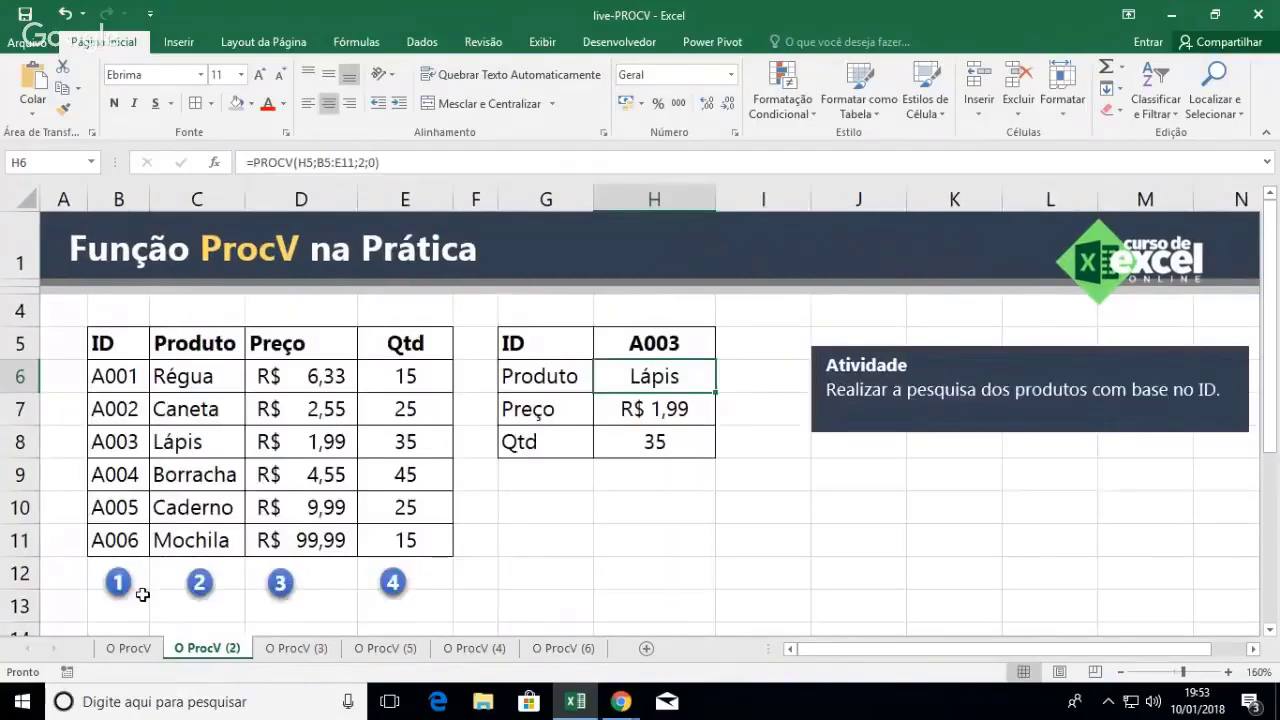
left_click(118, 582)
left_click(200, 582, "ctrl")
left_click(280, 584, "ctrl")
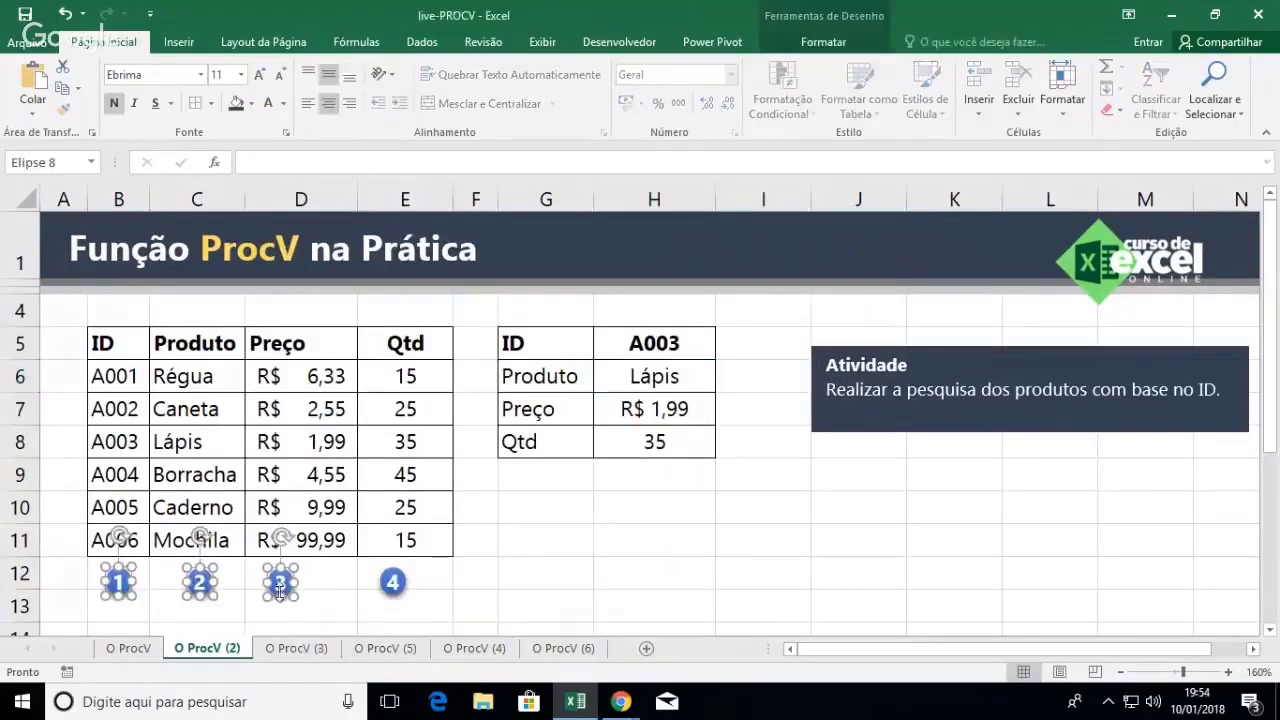
left_click(392, 582, "ctrl")
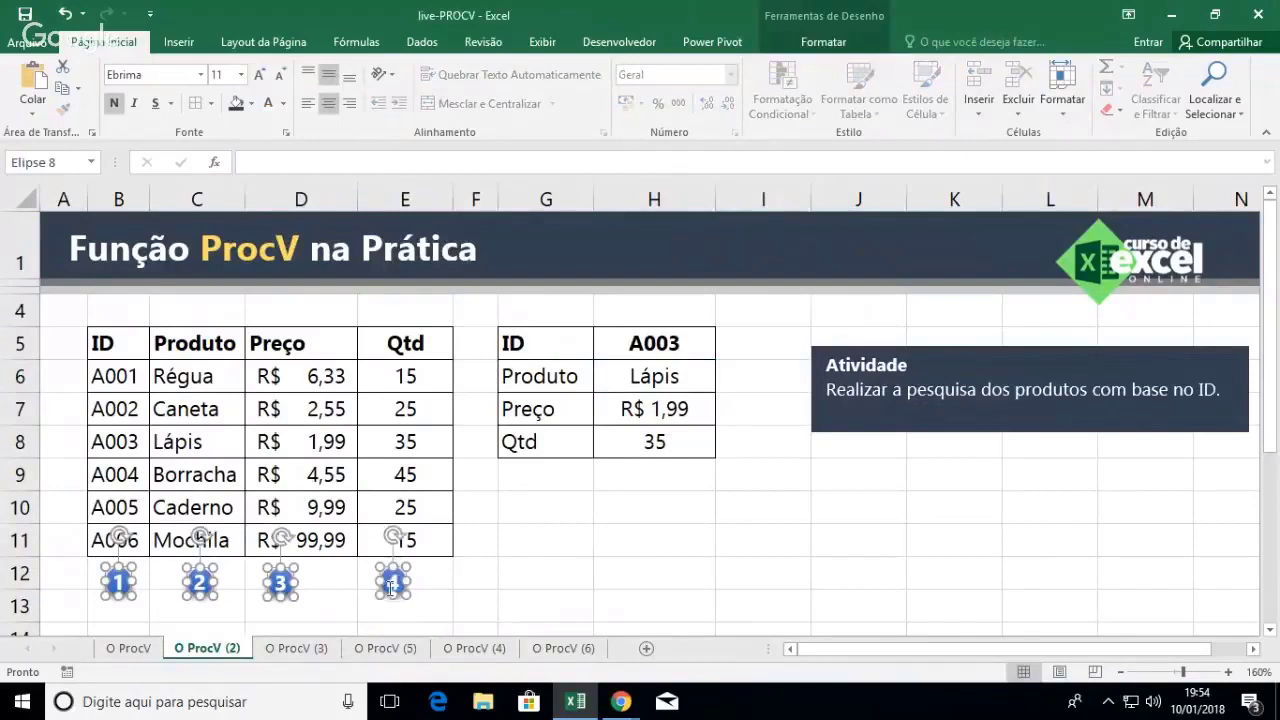
left_click(412, 650)
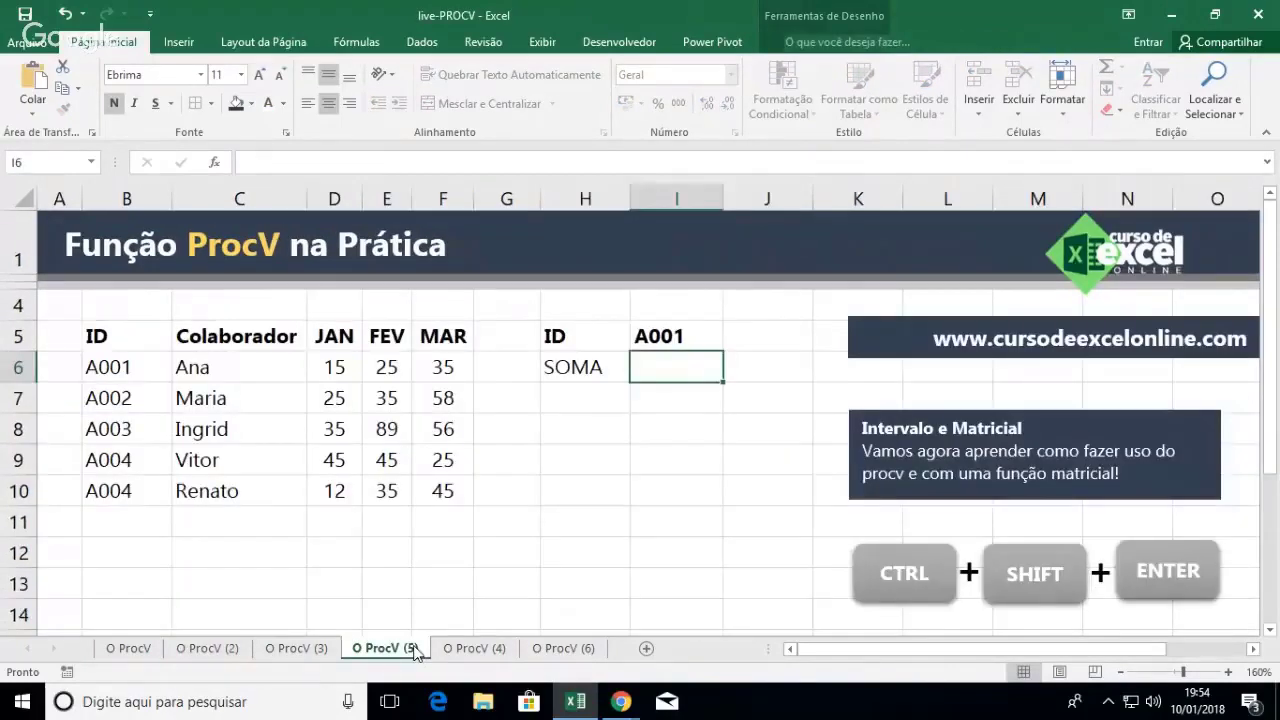
key("ctrl+v")
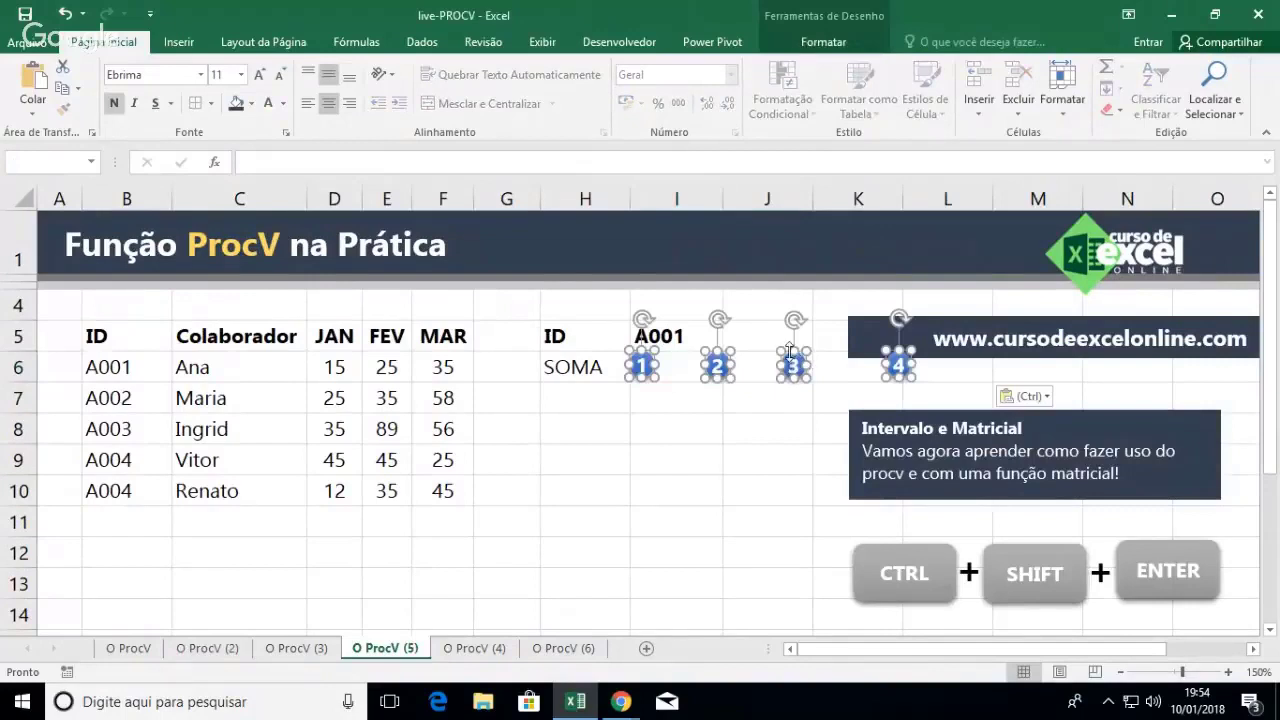
left_click(683, 423)
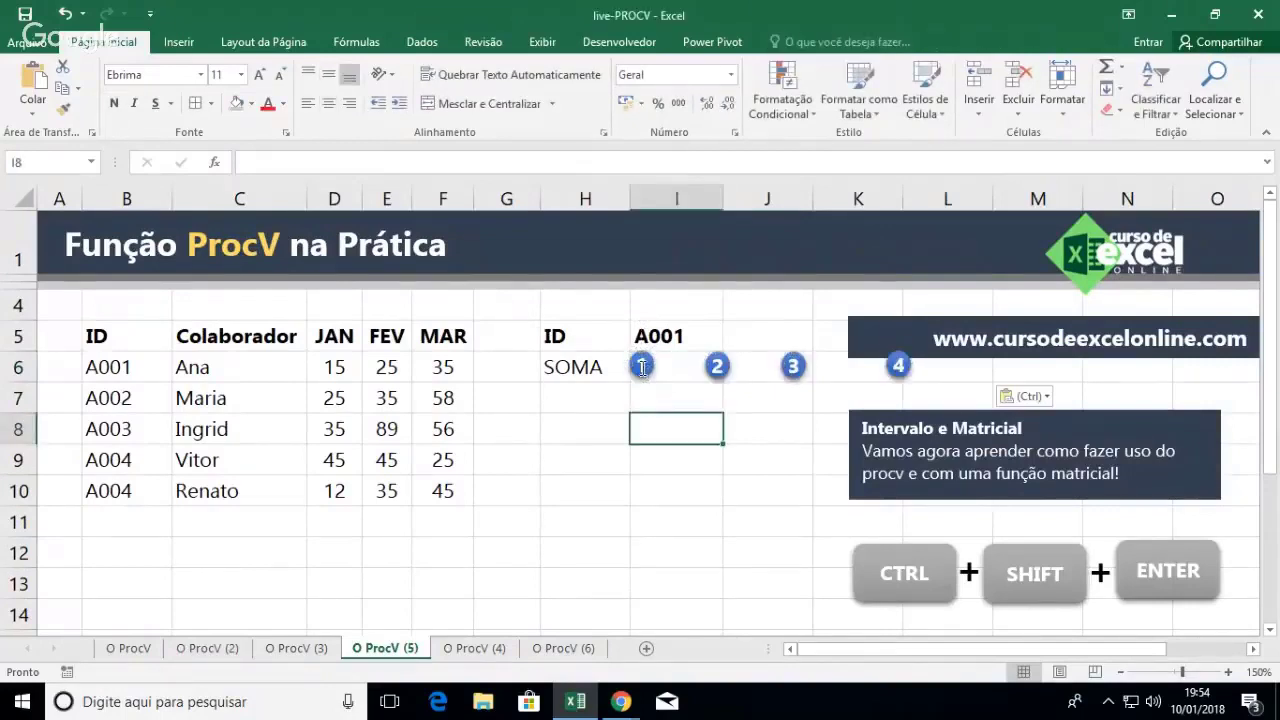
Move circles 1 to 4 to row 11, beneath the ID, Colaborador, JAN and FEV columns respectively
left_click(642, 367)
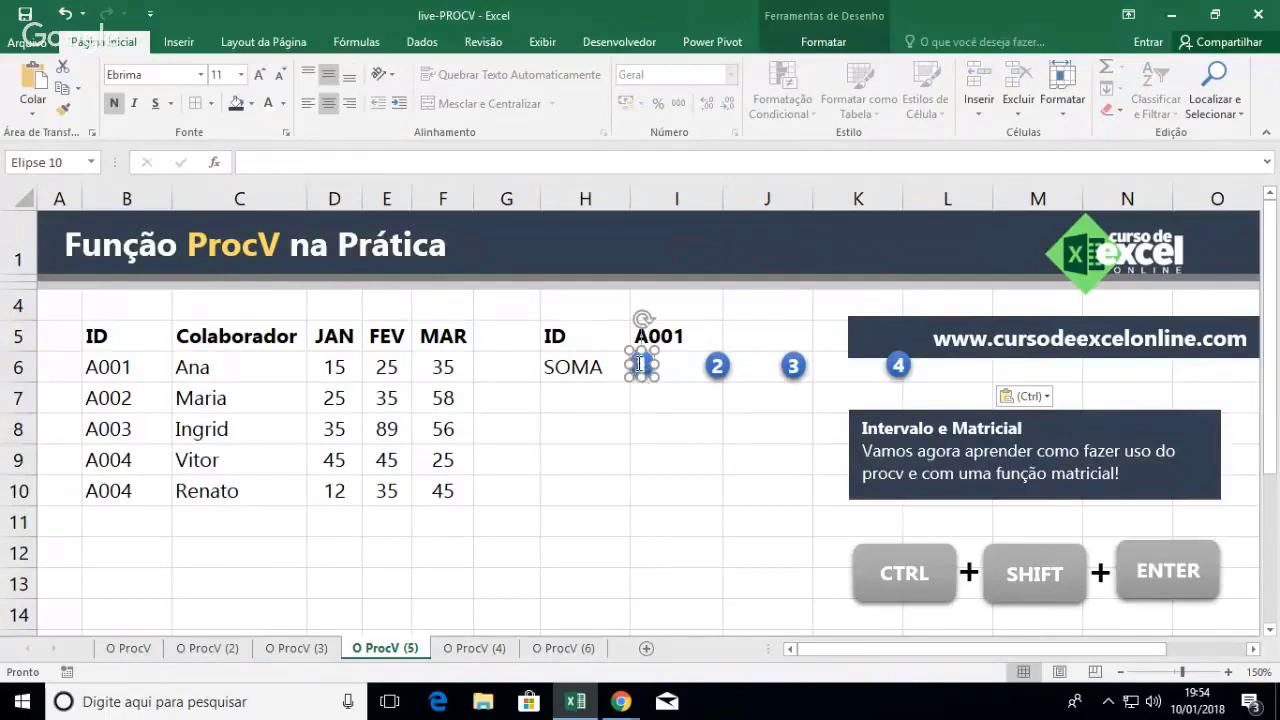
left_click_drag(640, 365, 124, 525)
left_click_drag(717, 366, 242, 525)
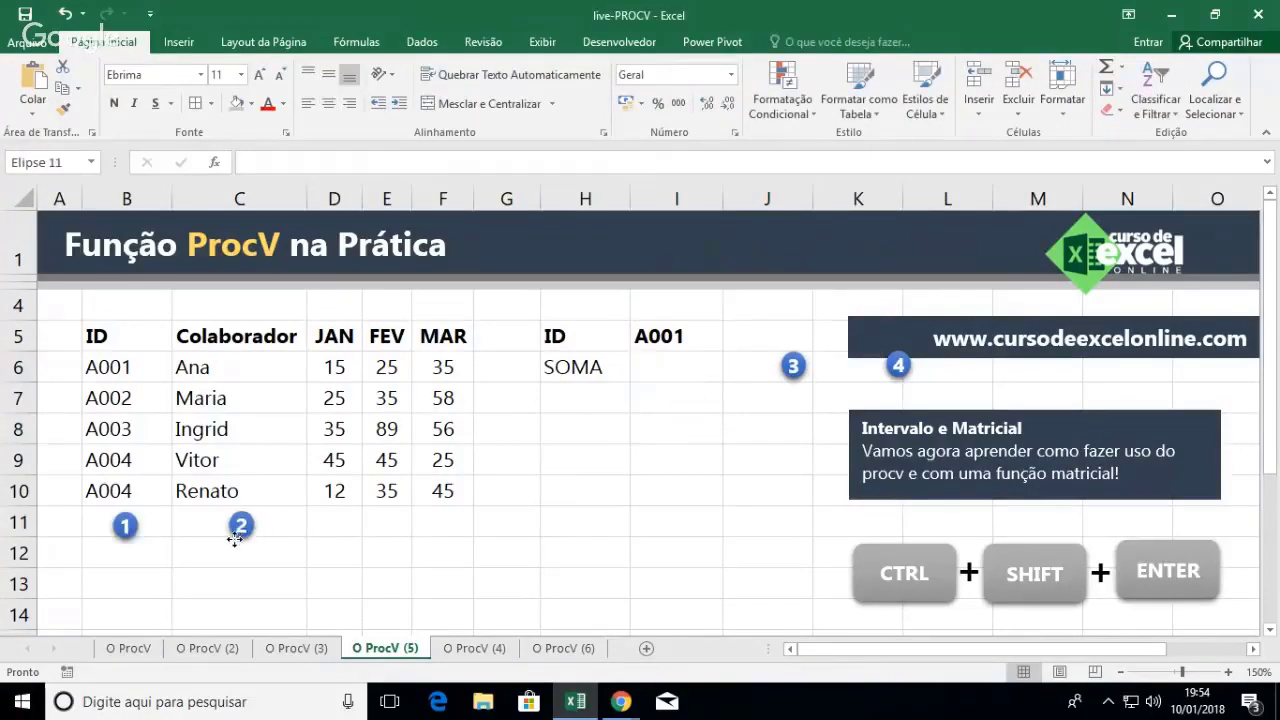
left_click_drag(795, 375, 335, 524)
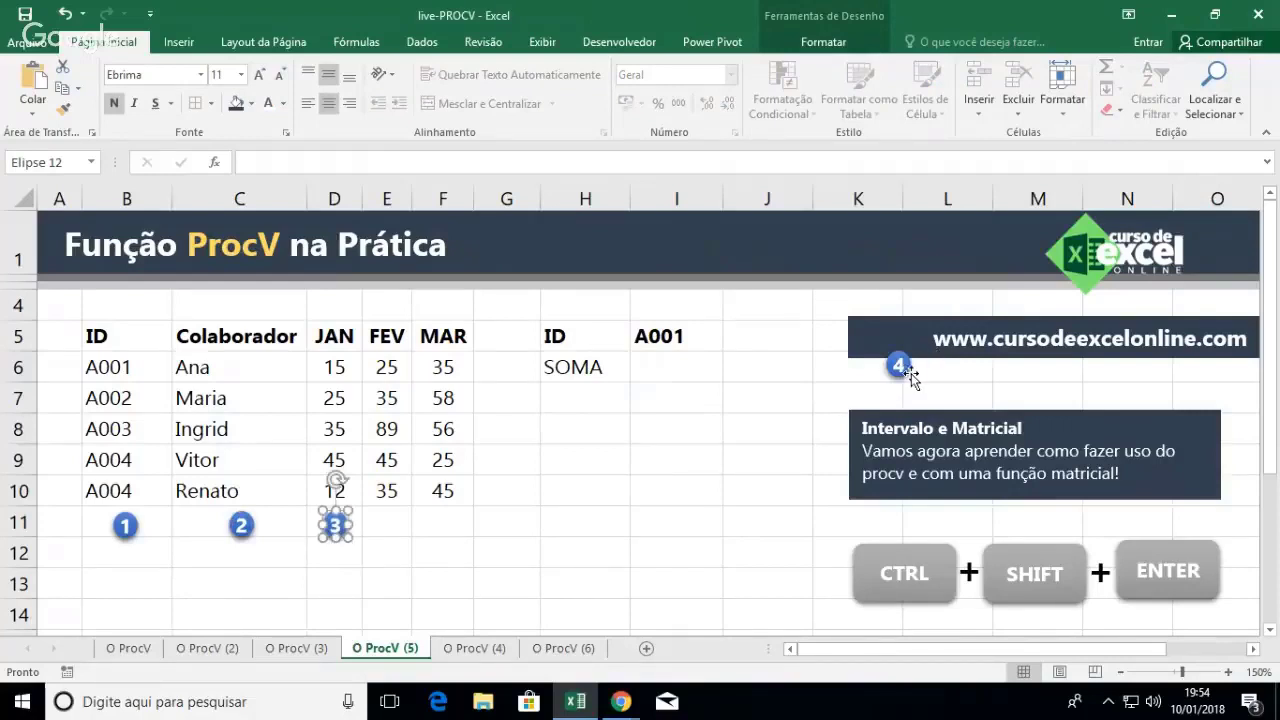
left_click_drag(900, 367, 410, 538)
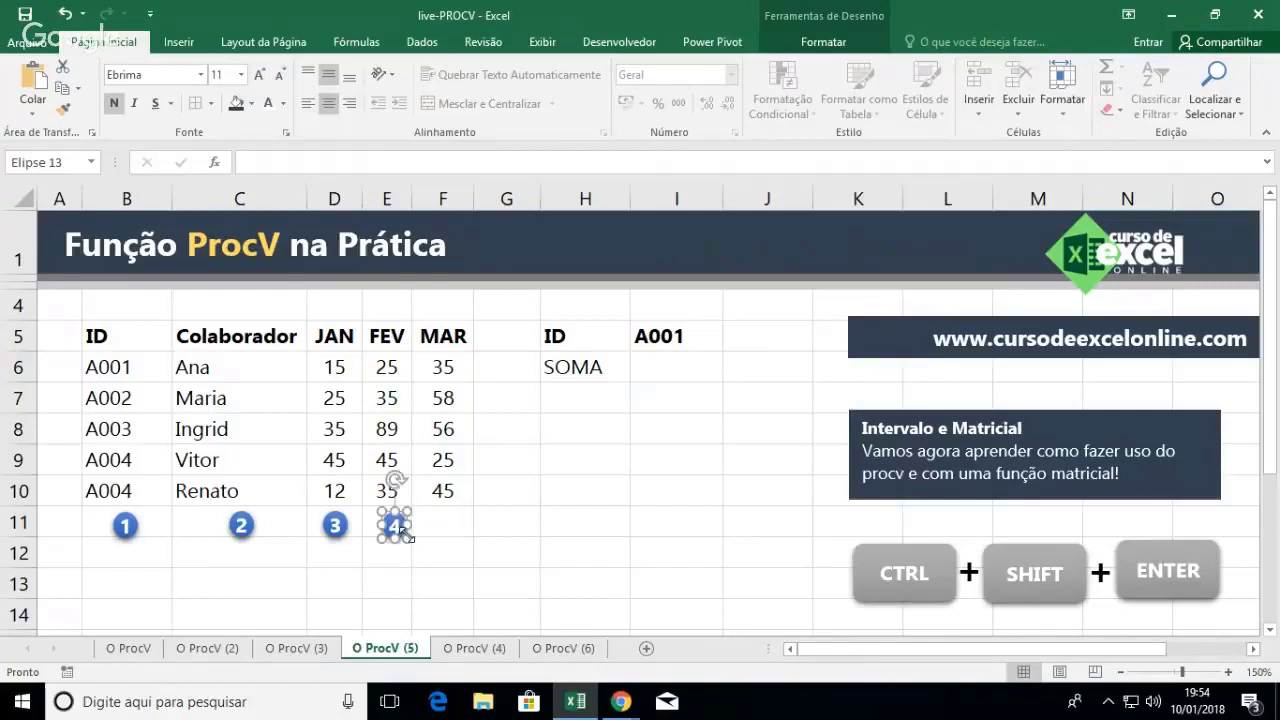
Duplicate circle 4, place the copy beneath the MAR column in row 11, and change its number to 5
key("ctrl+d")
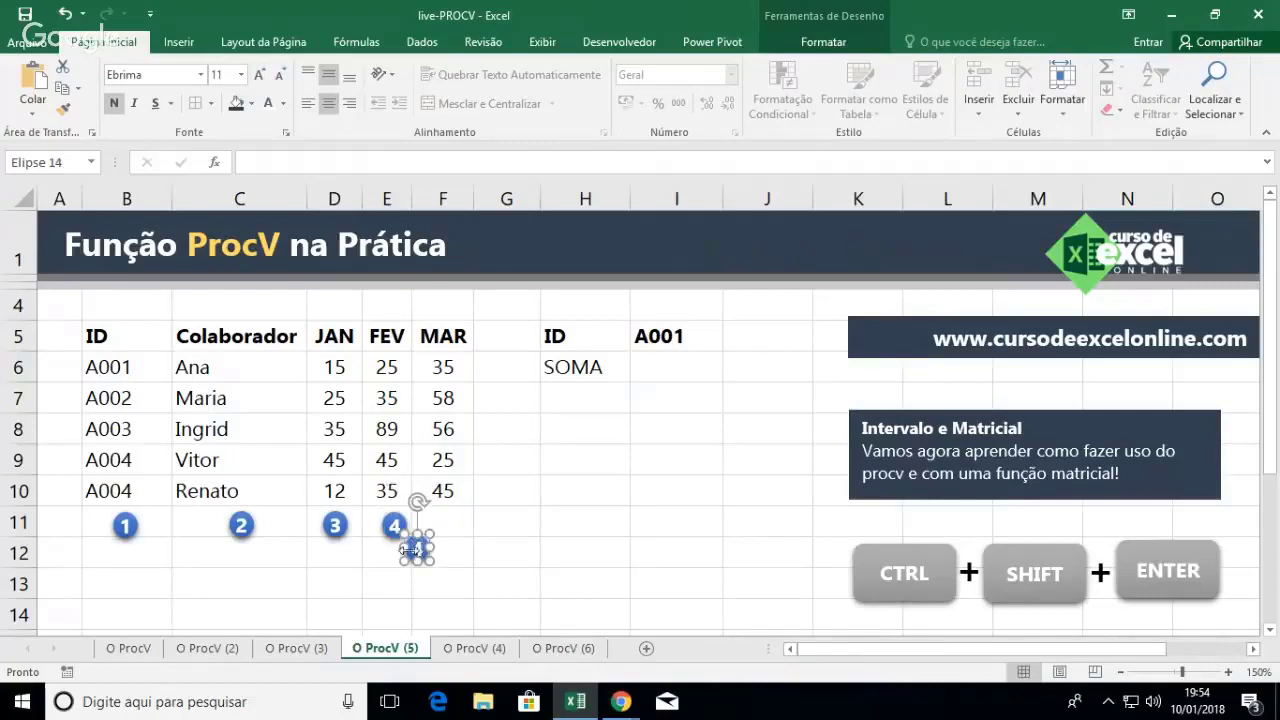
left_click(543, 549)
left_click(417, 550)
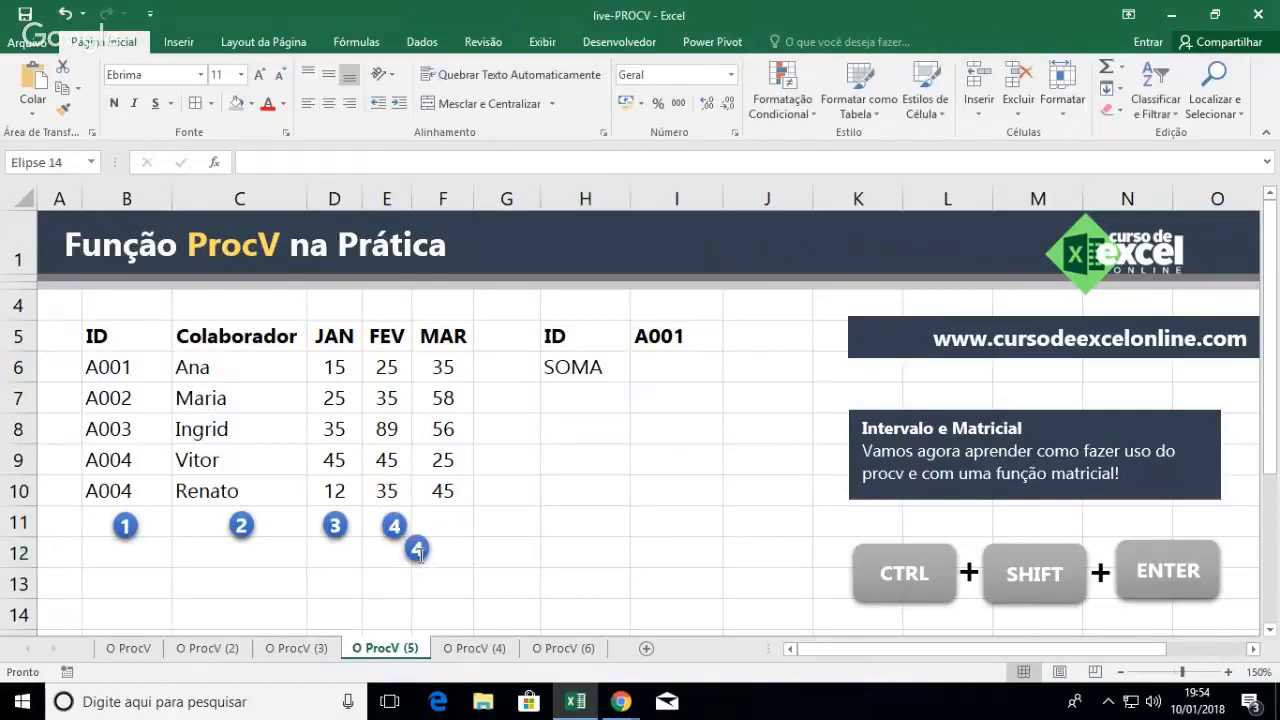
left_click(480, 560)
left_click(414, 549)
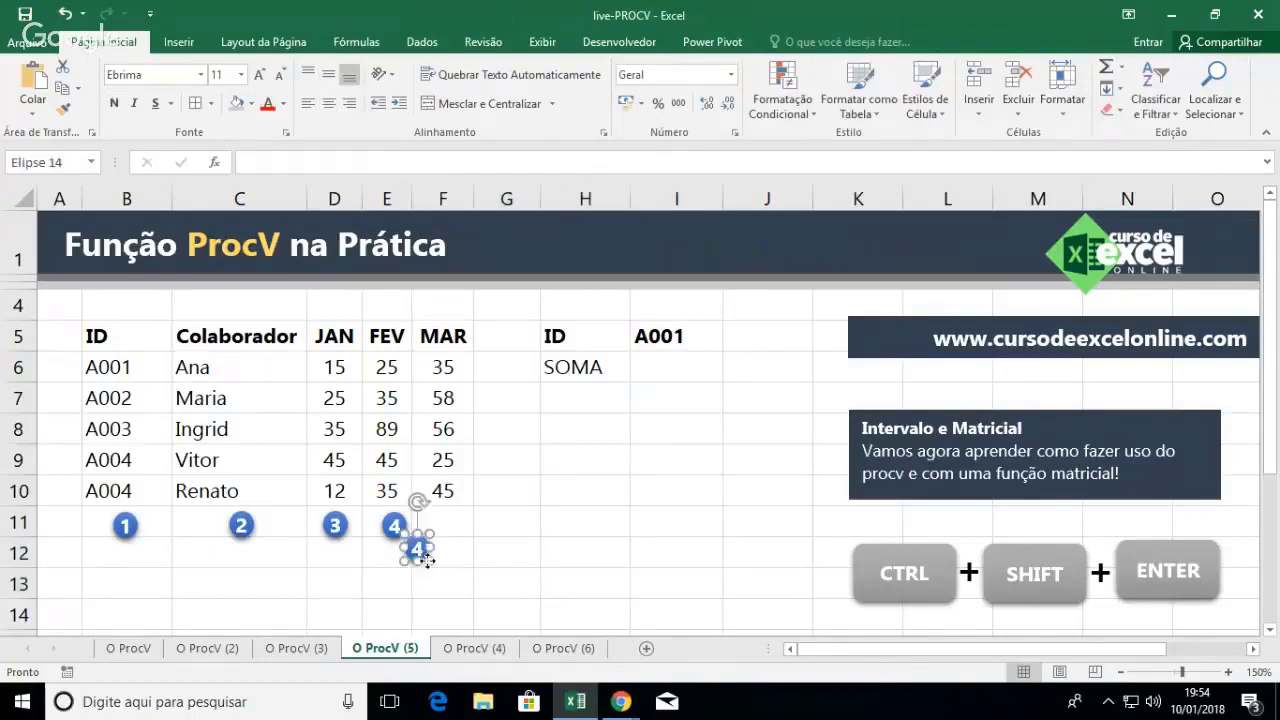
left_click_drag(414, 549, 444, 530)
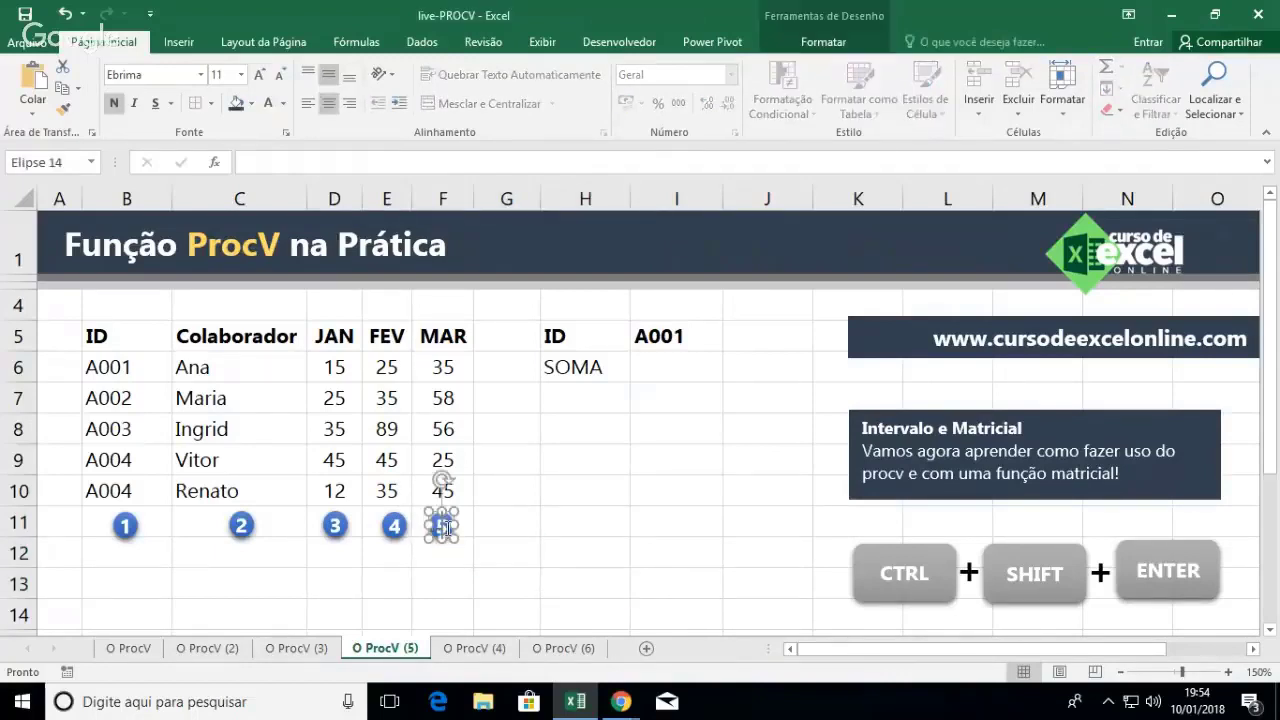
type("5")
left_click(477, 541)
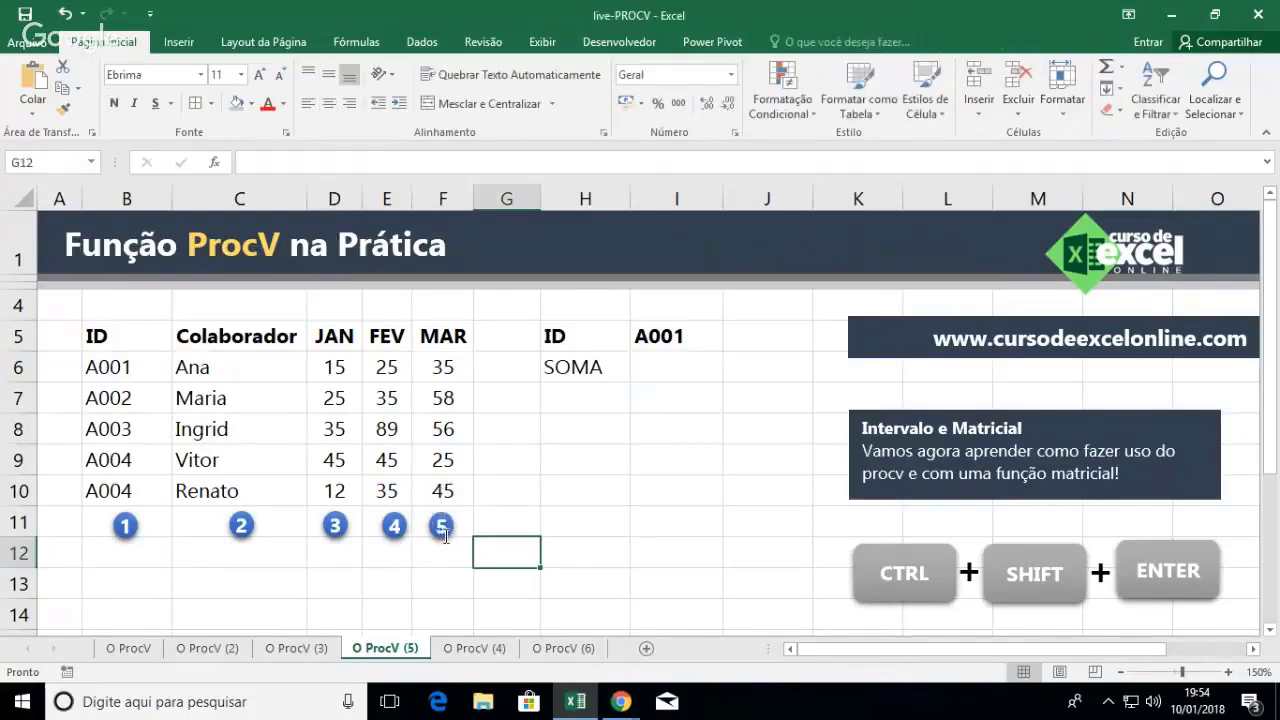
Apply a green shape style to circles 3, 4 and 5 beneath the month columns
left_click(447, 537)
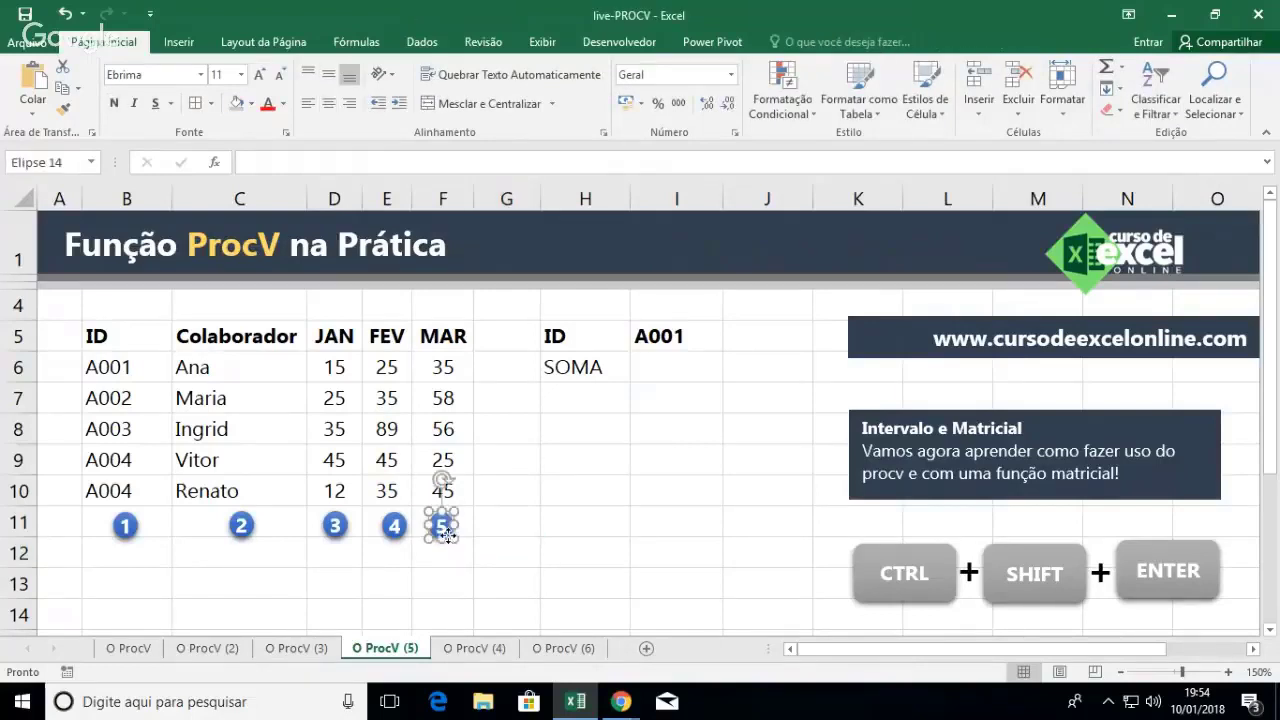
left_click(394, 526, "shift")
left_click(335, 526, "shift")
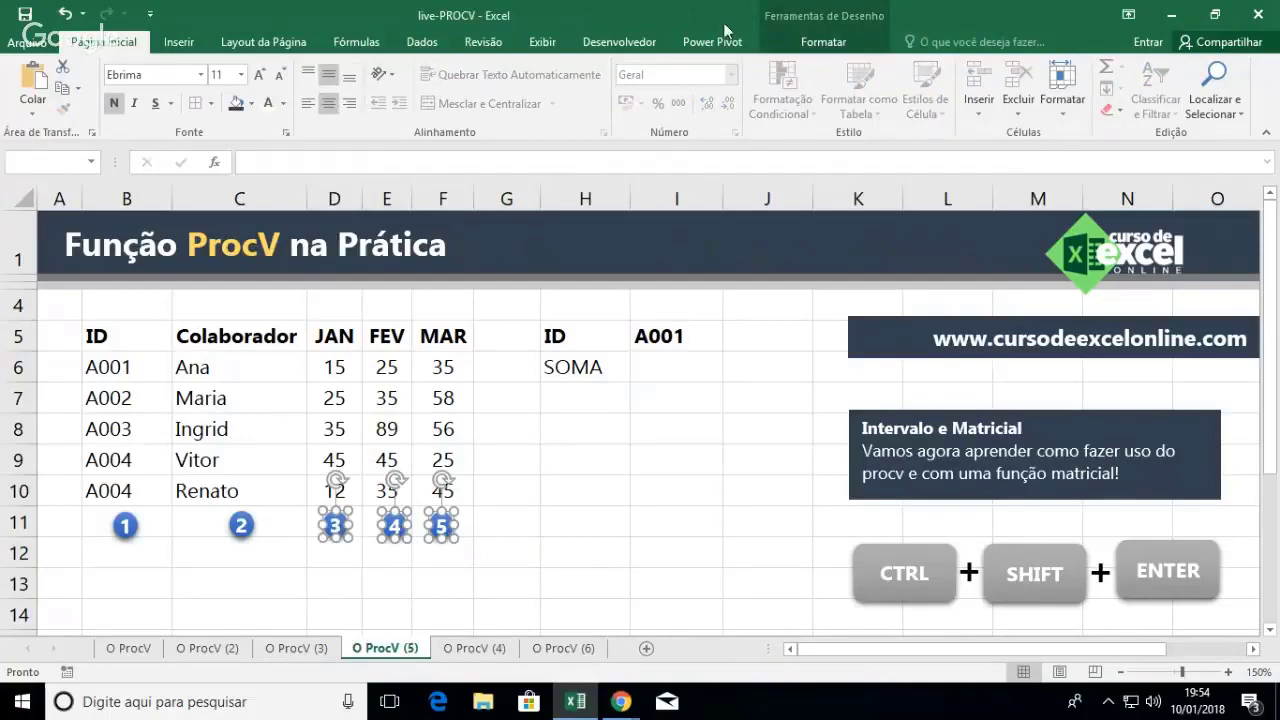
left_click(818, 42)
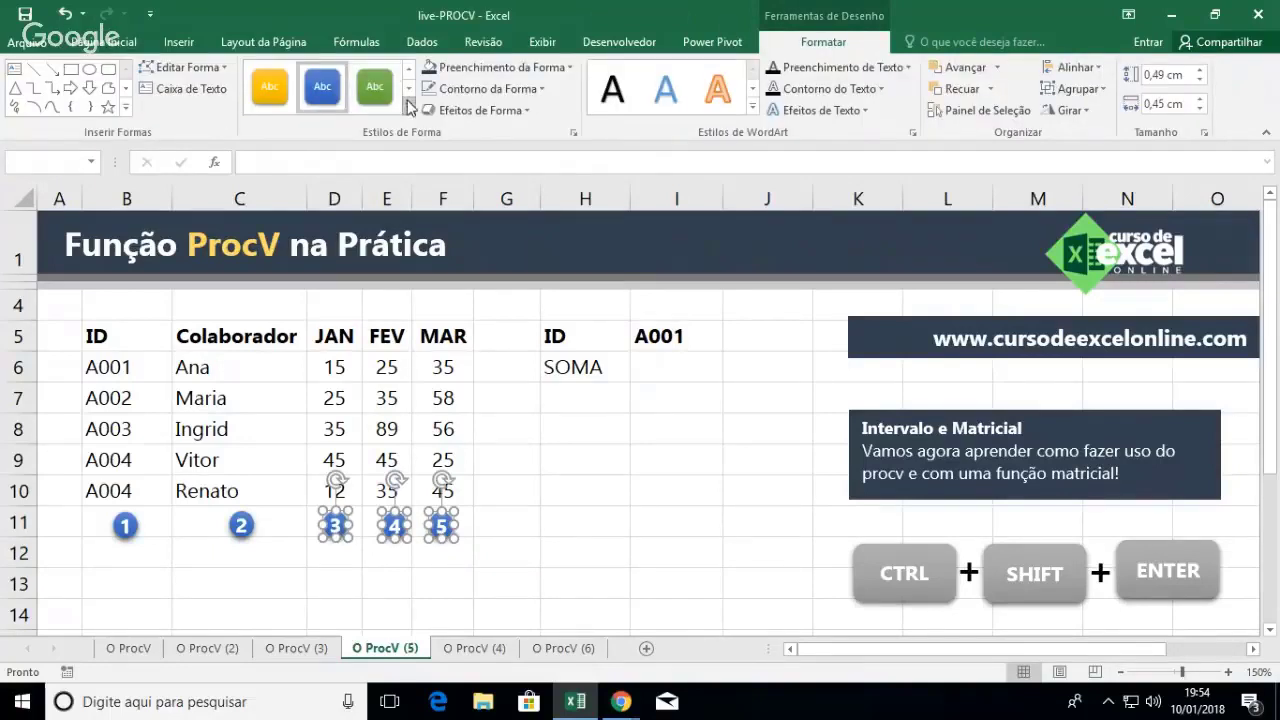
left_click(415, 108)
left_click(584, 391)
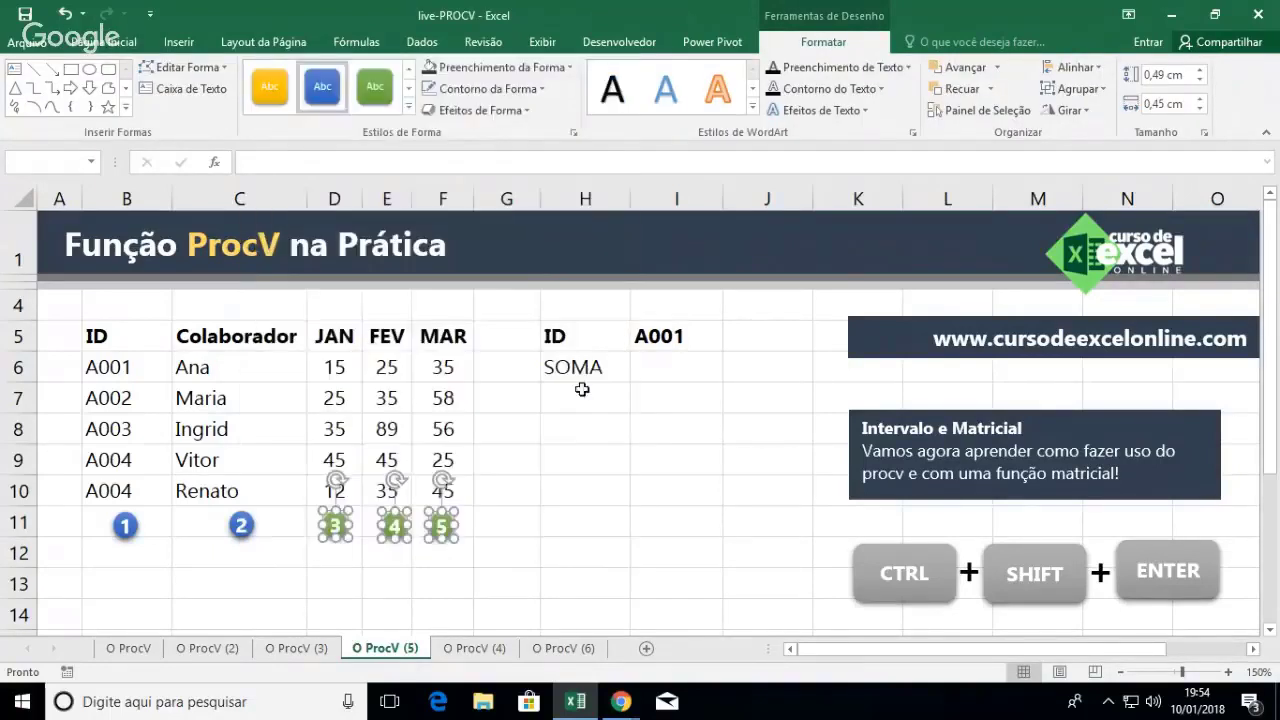
left_click(620, 500)
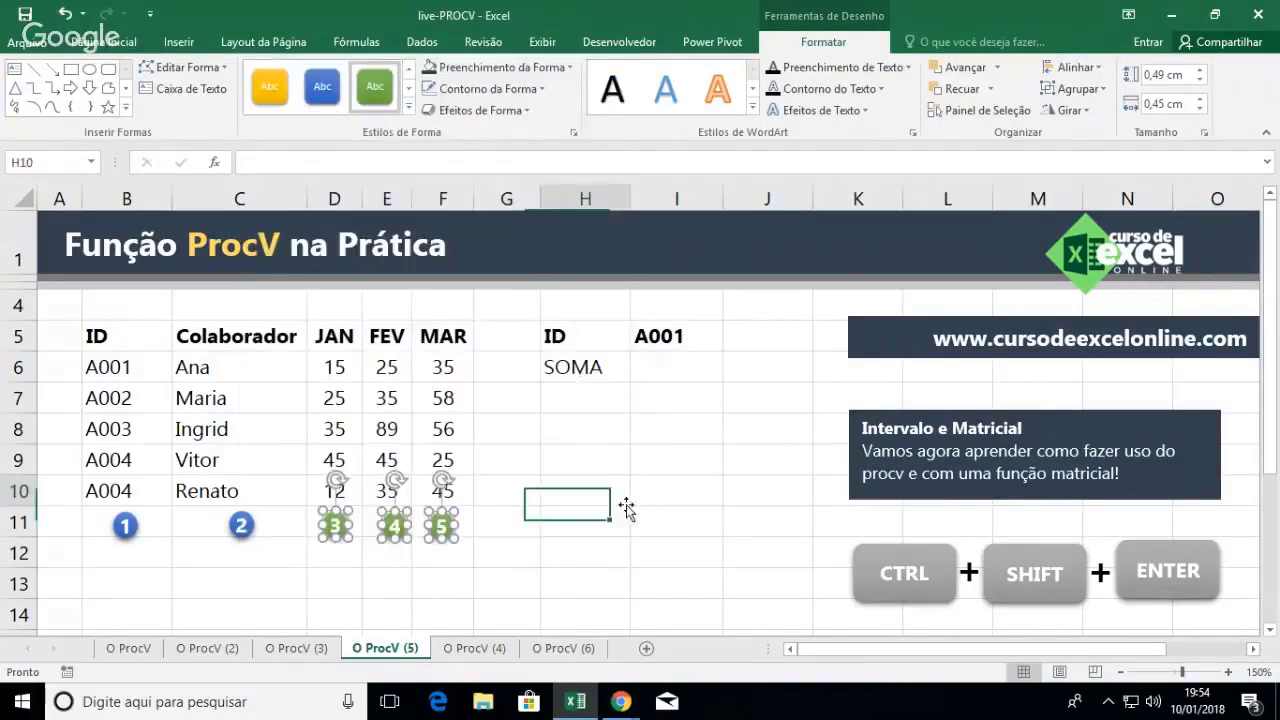
Start a SOMA(PROCV( formula in I6 with I5 as the lookup value and B5:F10 as the table
left_click(677, 372)
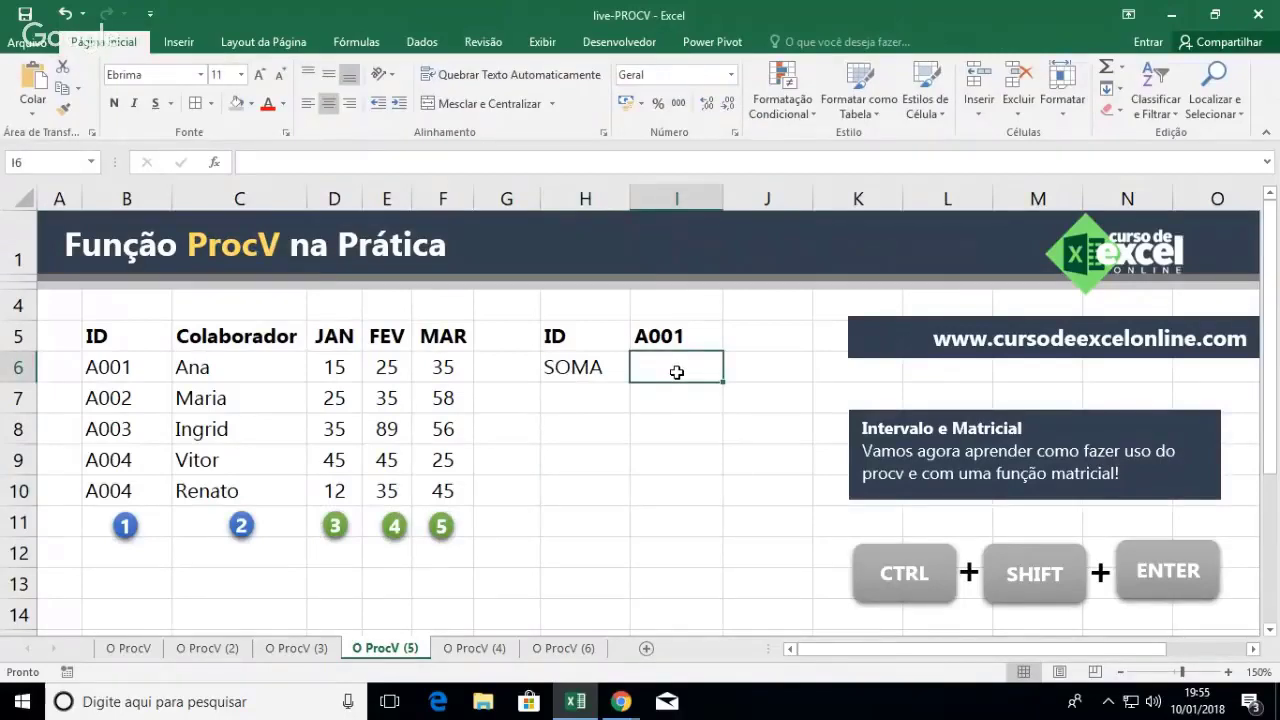
type("=soma")
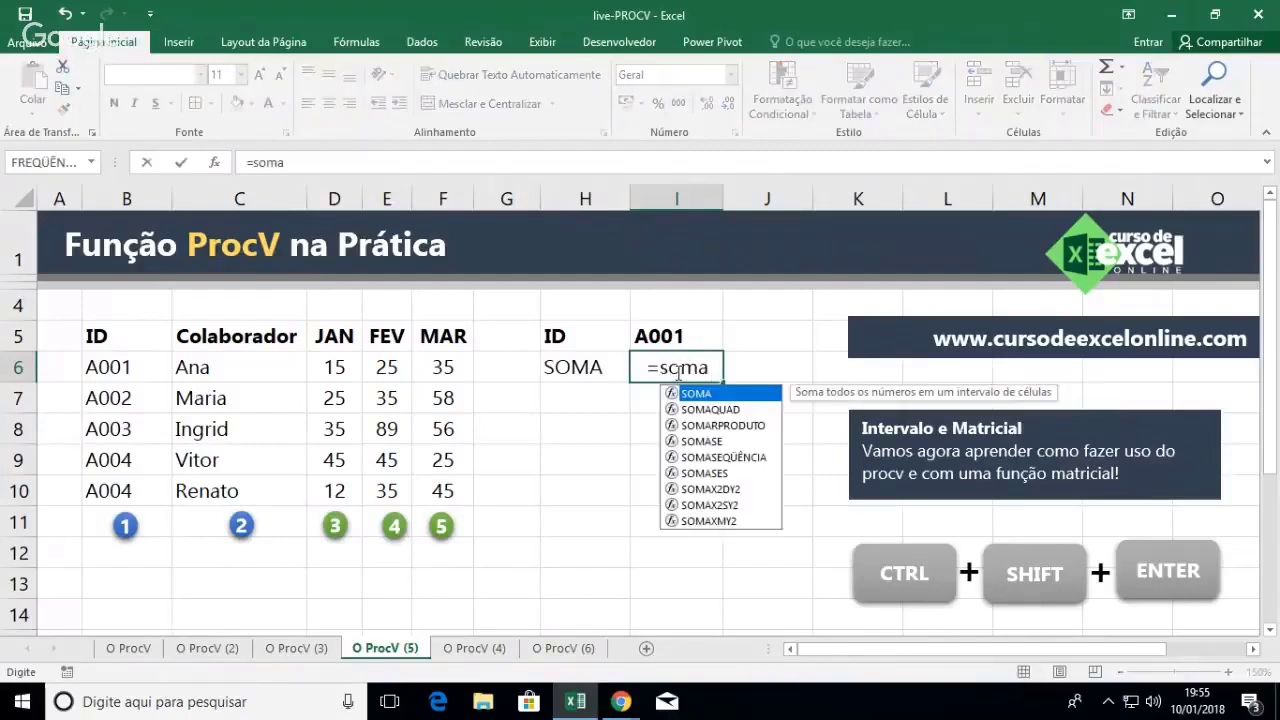
type("(pr")
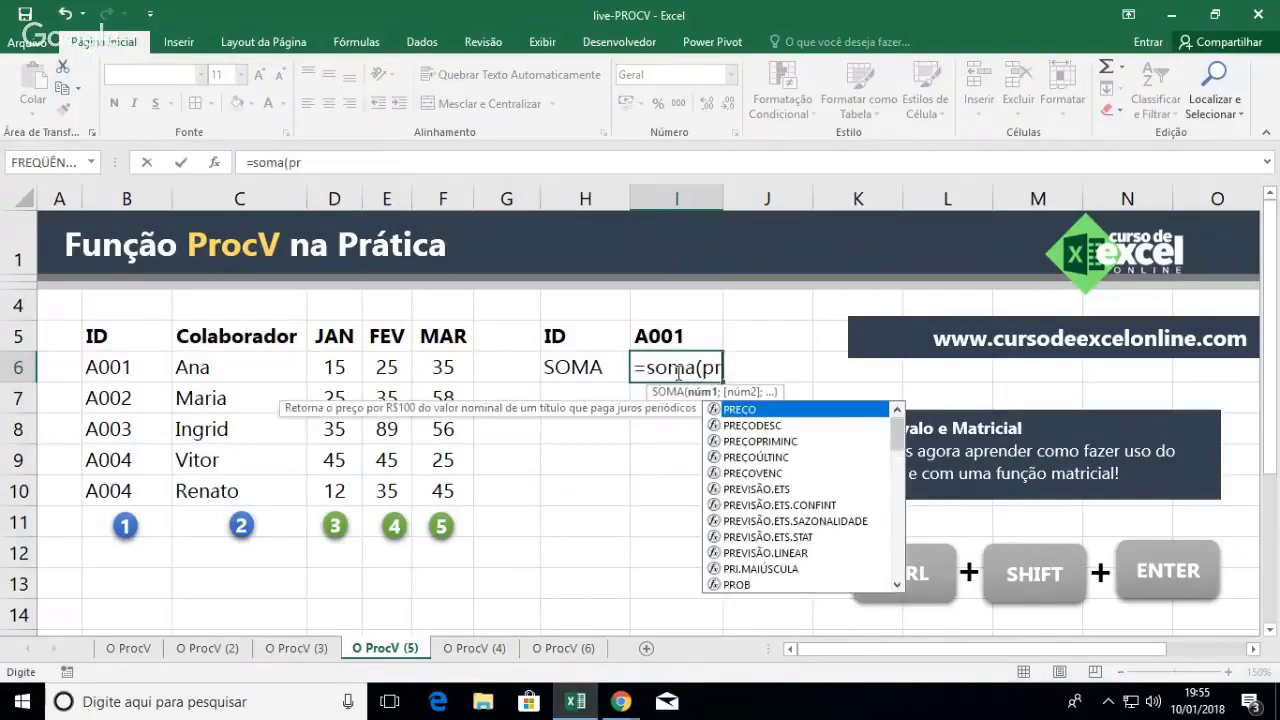
type("ocv(")
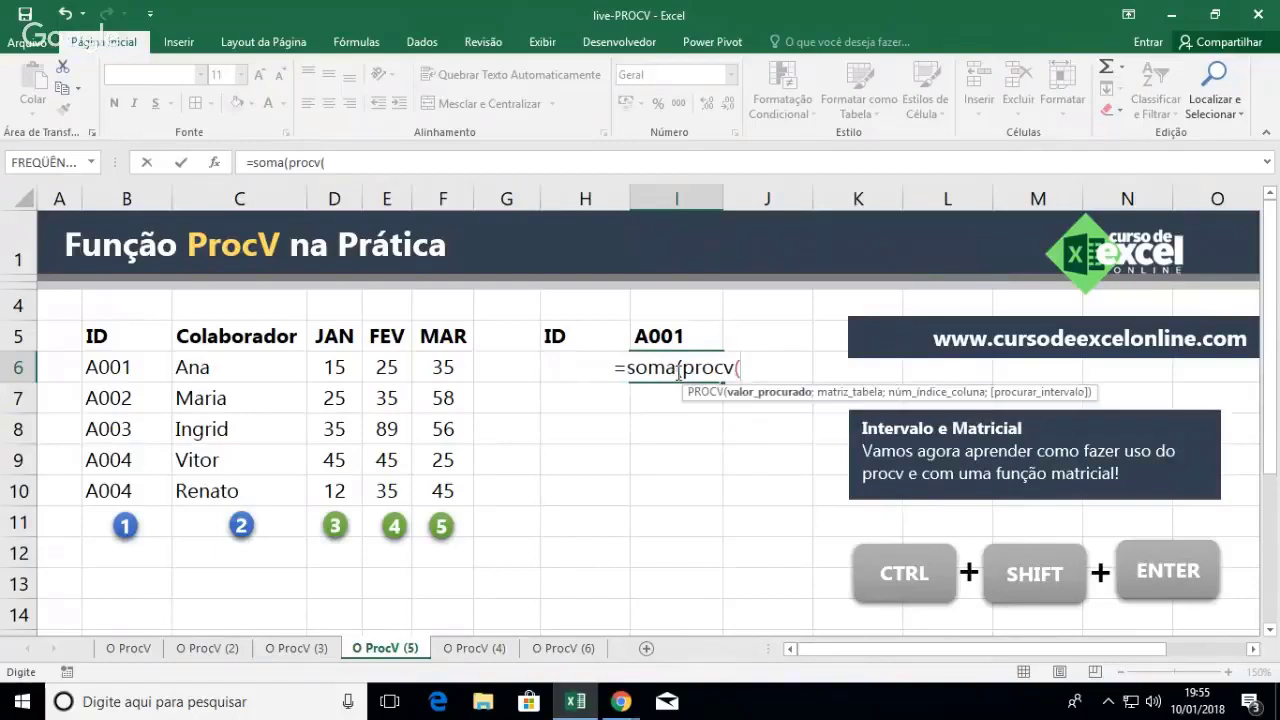
left_click(670, 337)
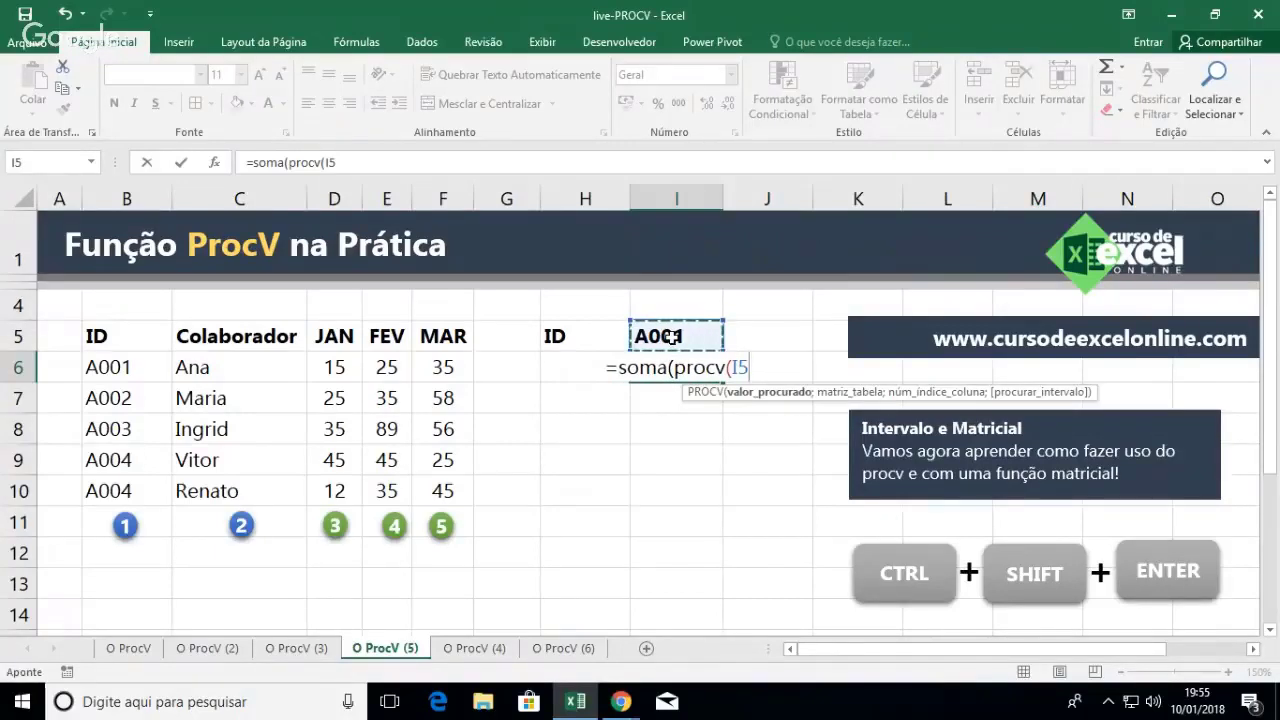
type(";")
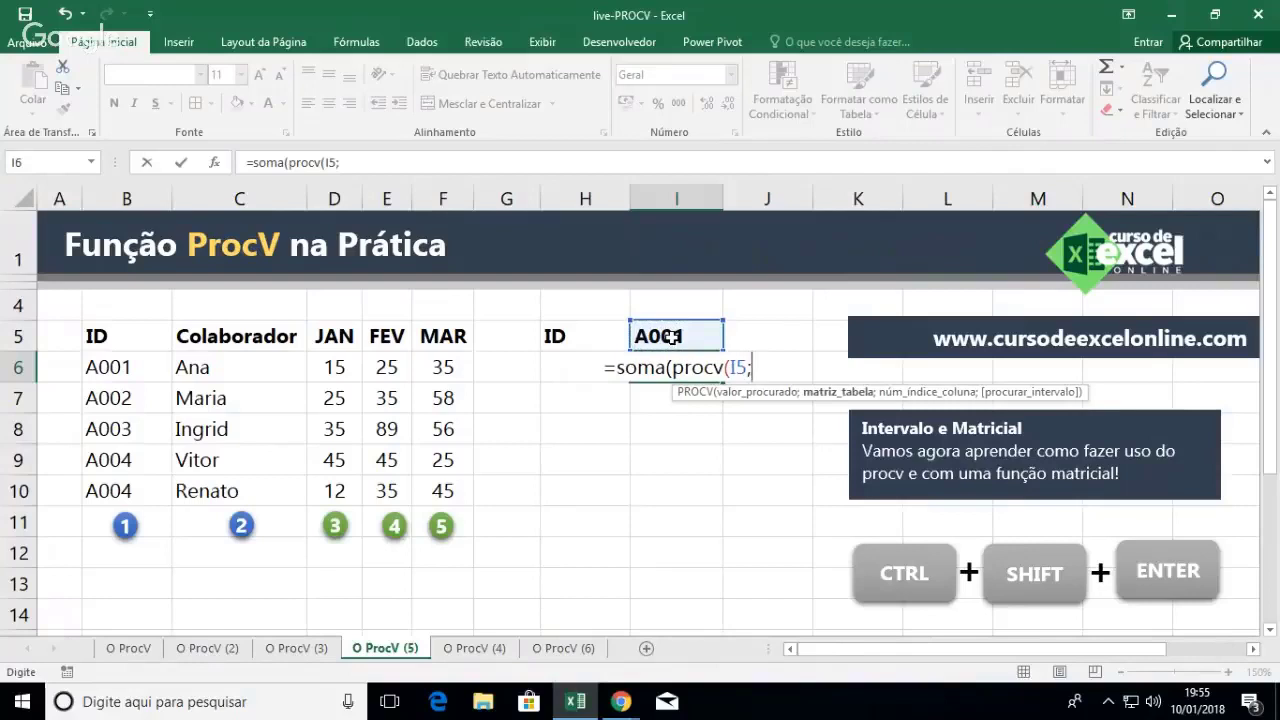
left_click_drag(106, 330, 422, 489)
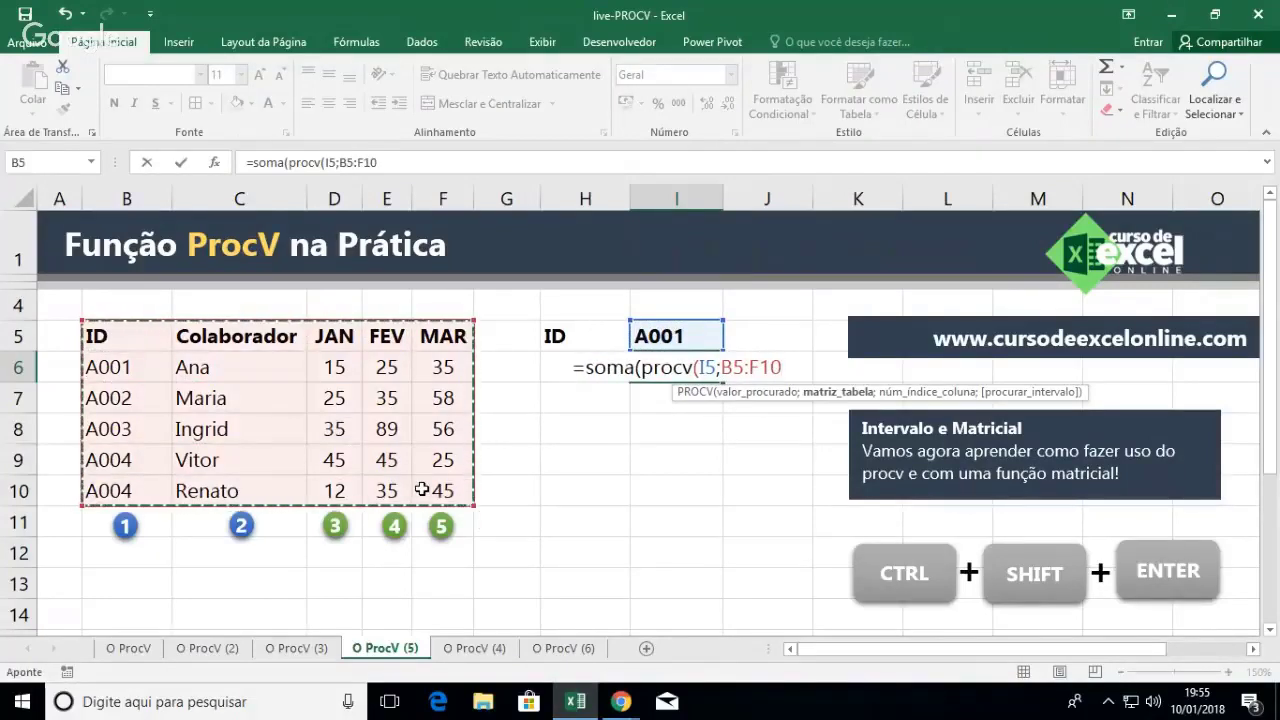
type(";")
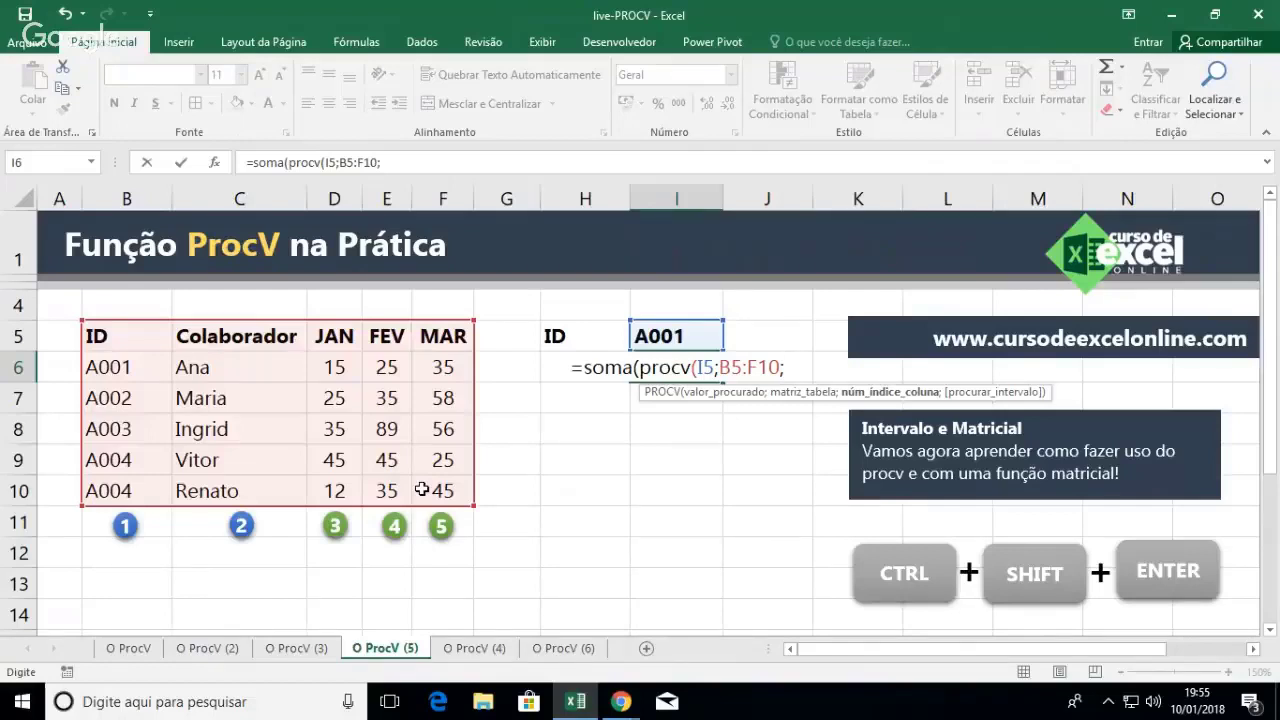
Give the PROCV in I6 the column index array {3;4;5} and 0 for an exact match
type("{")
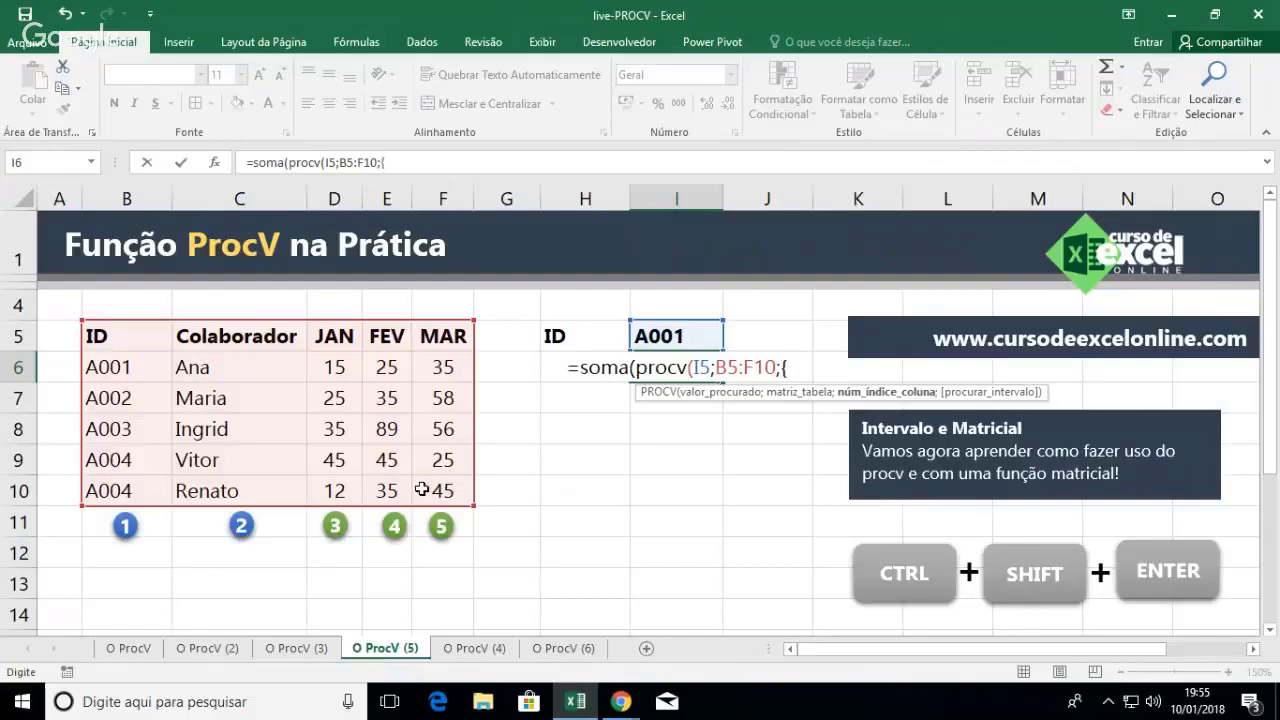
type("3")
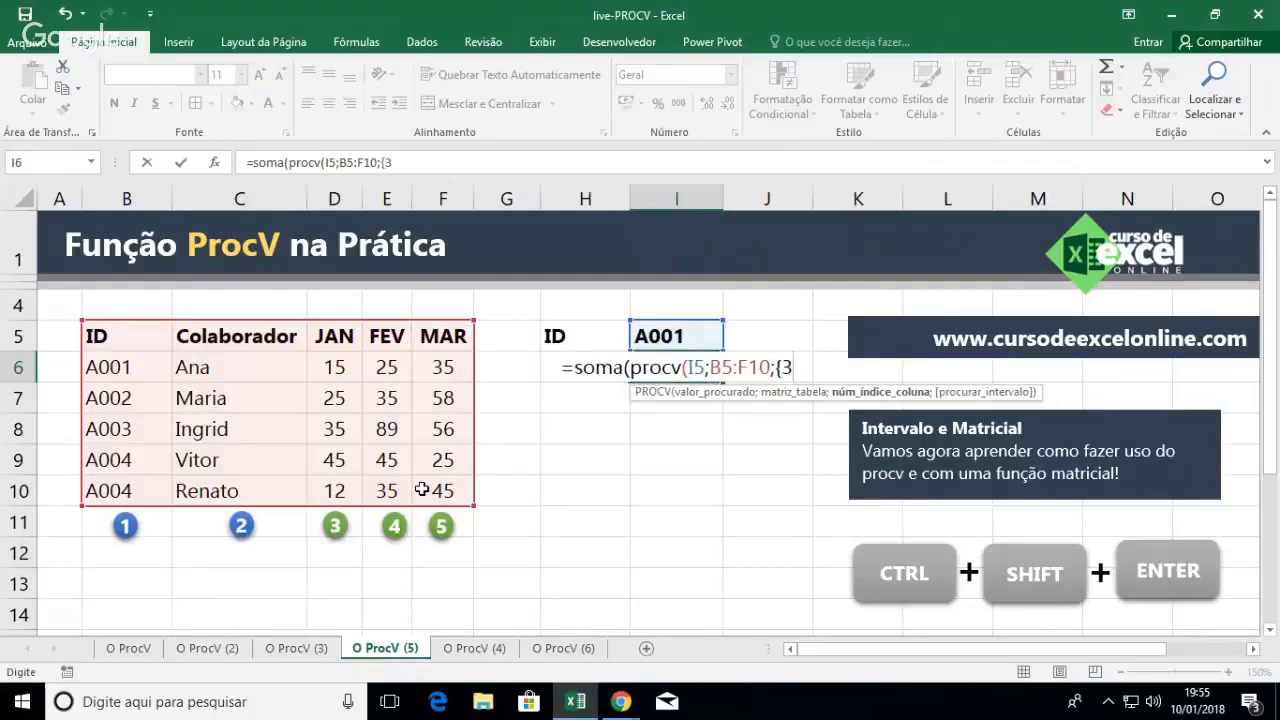
type(";4")
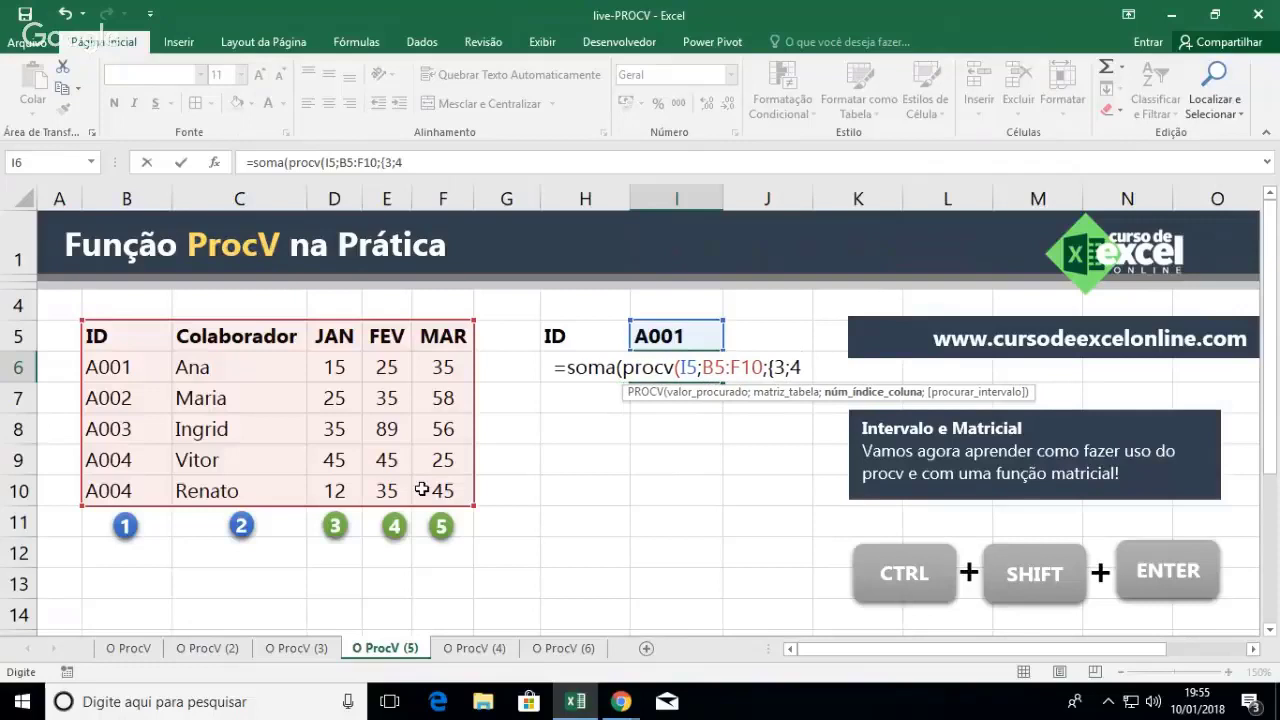
type(";5")
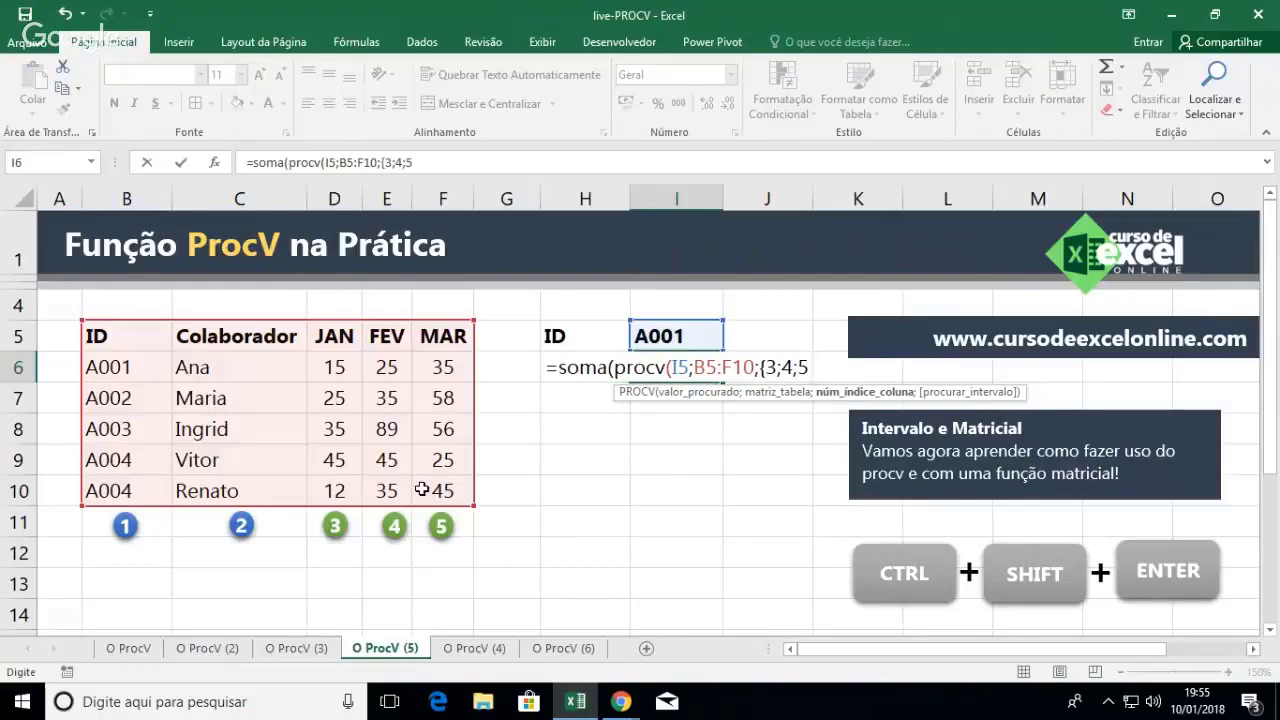
type("};0")
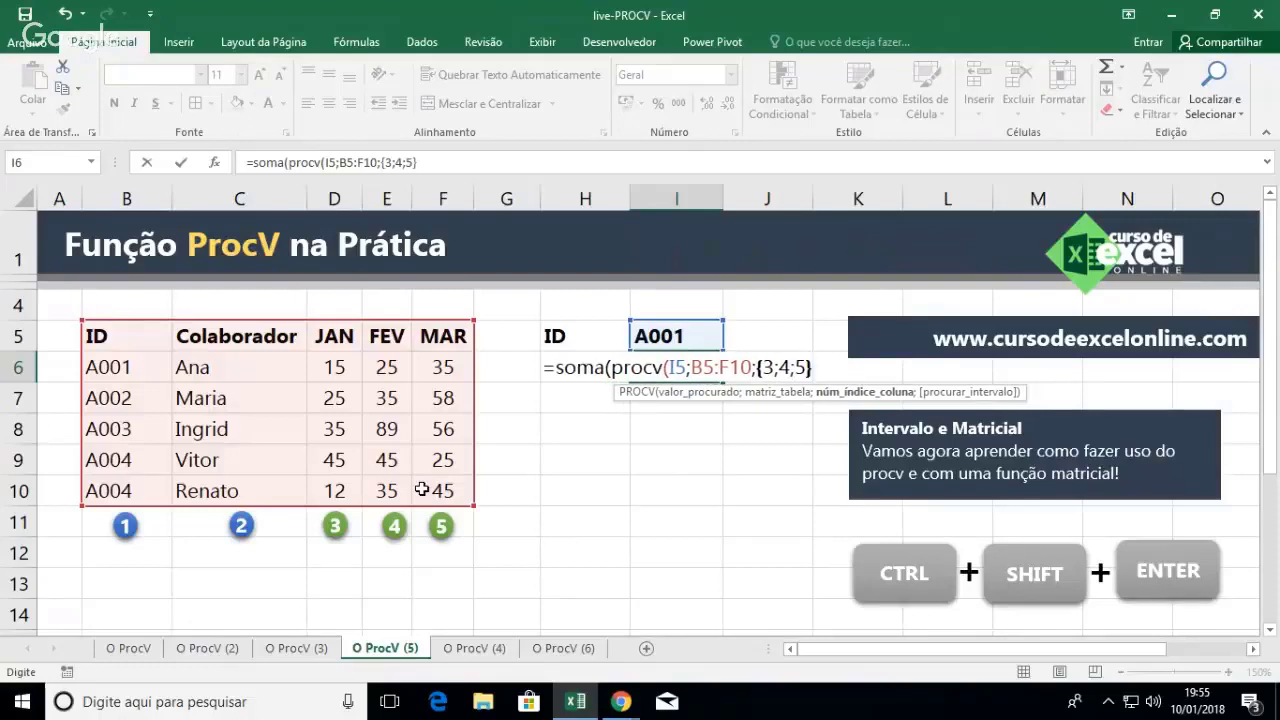
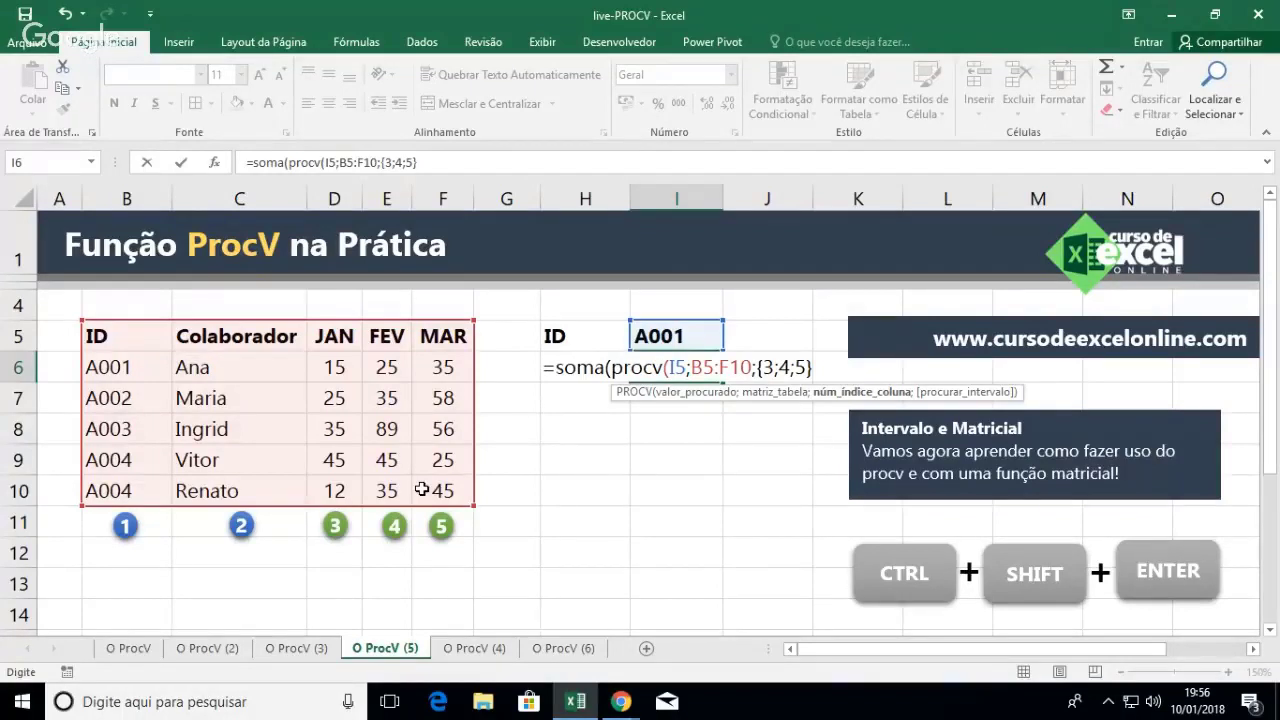
type(";")
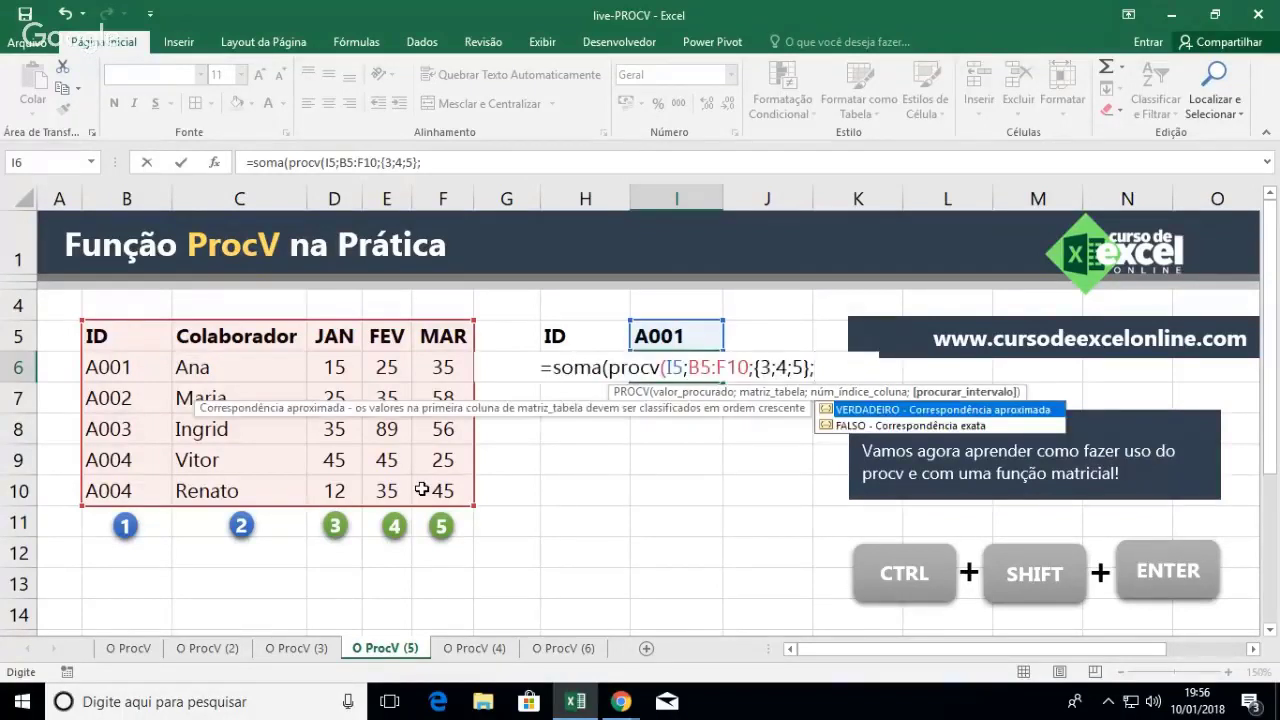
type("0)")
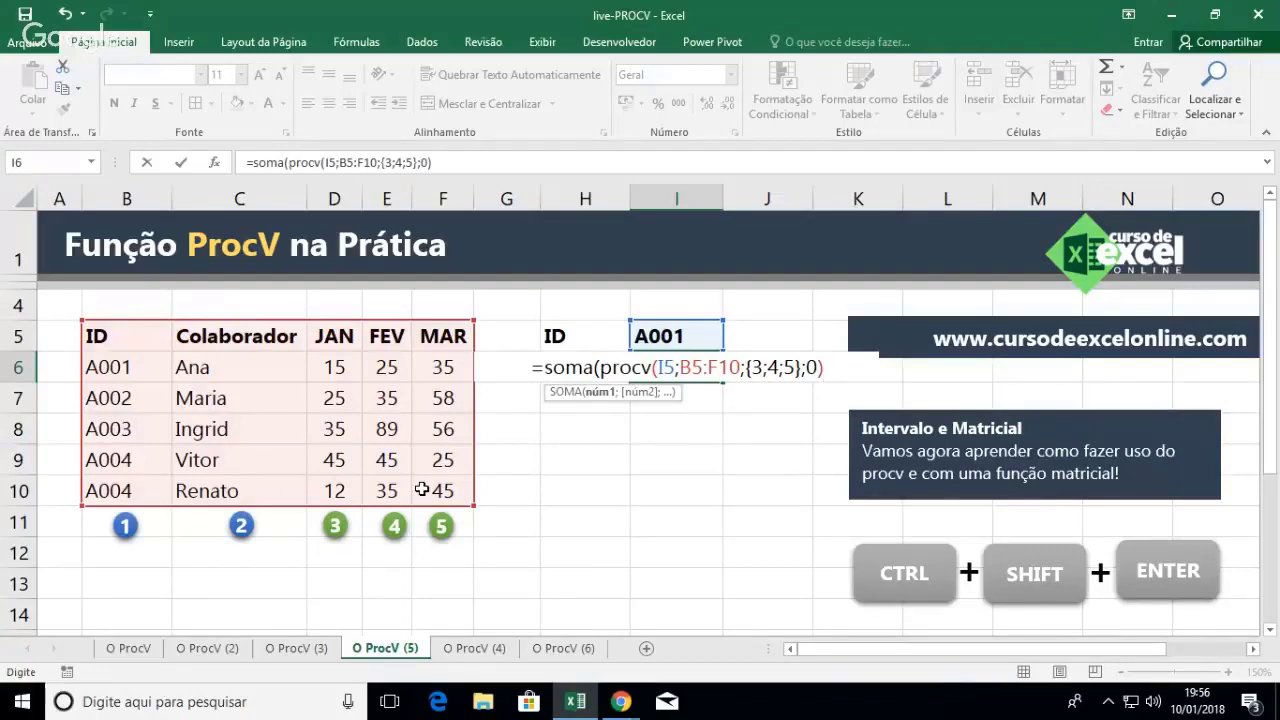
Accept the missing-parenthesis correction for the I6 formula and commit =SOMA(PROCV(I5;B5:F10;{3;4;5};0)) as a matrix formula
key("ctrl+shift+Return")
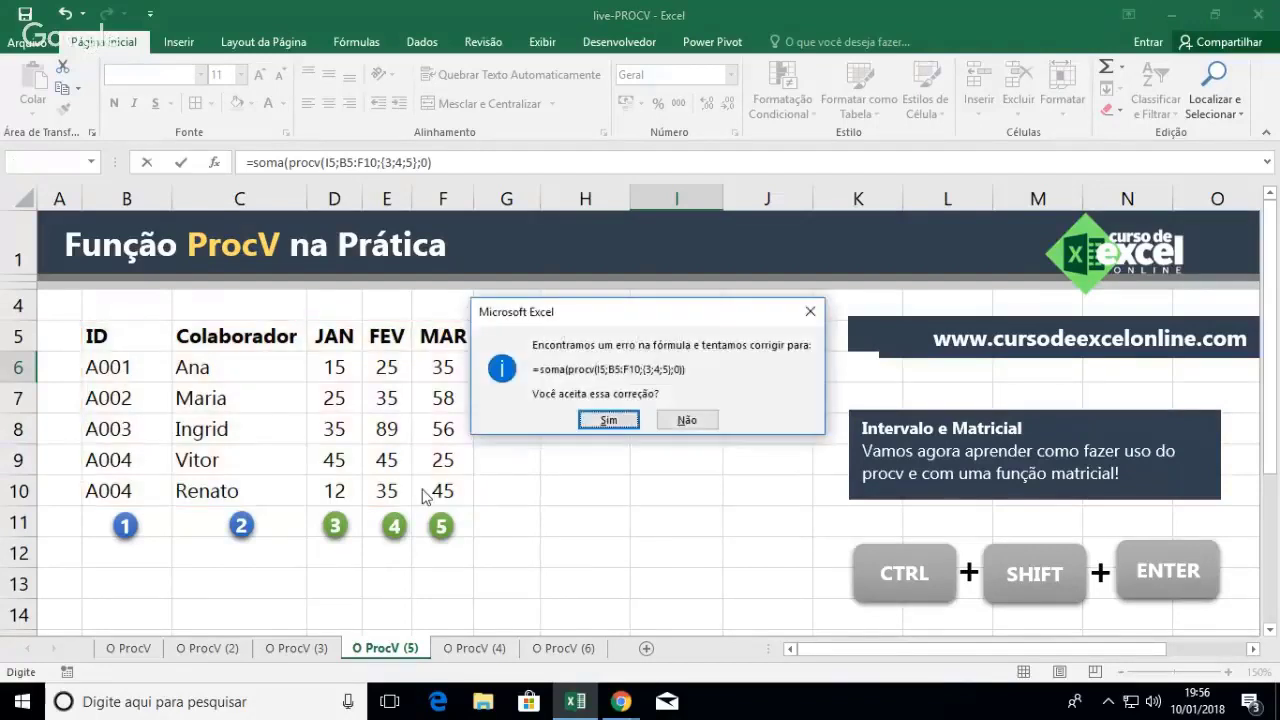
key("Return")
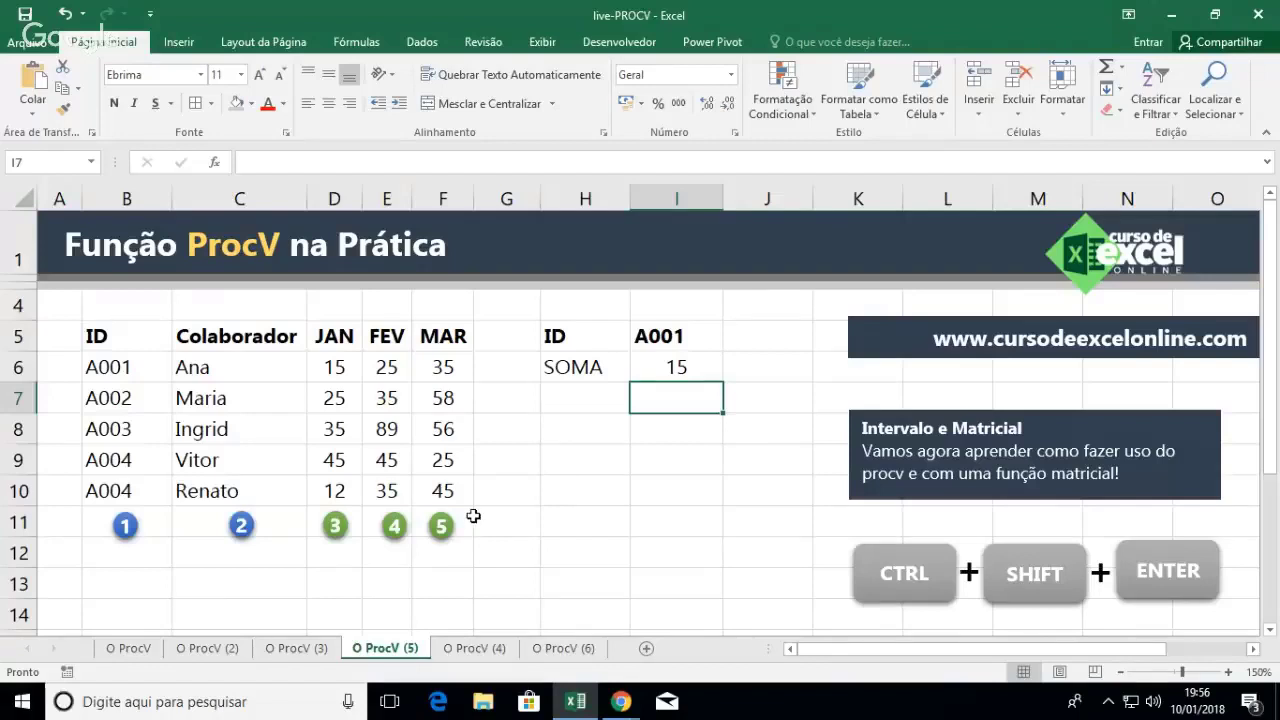
double_click(675, 367)
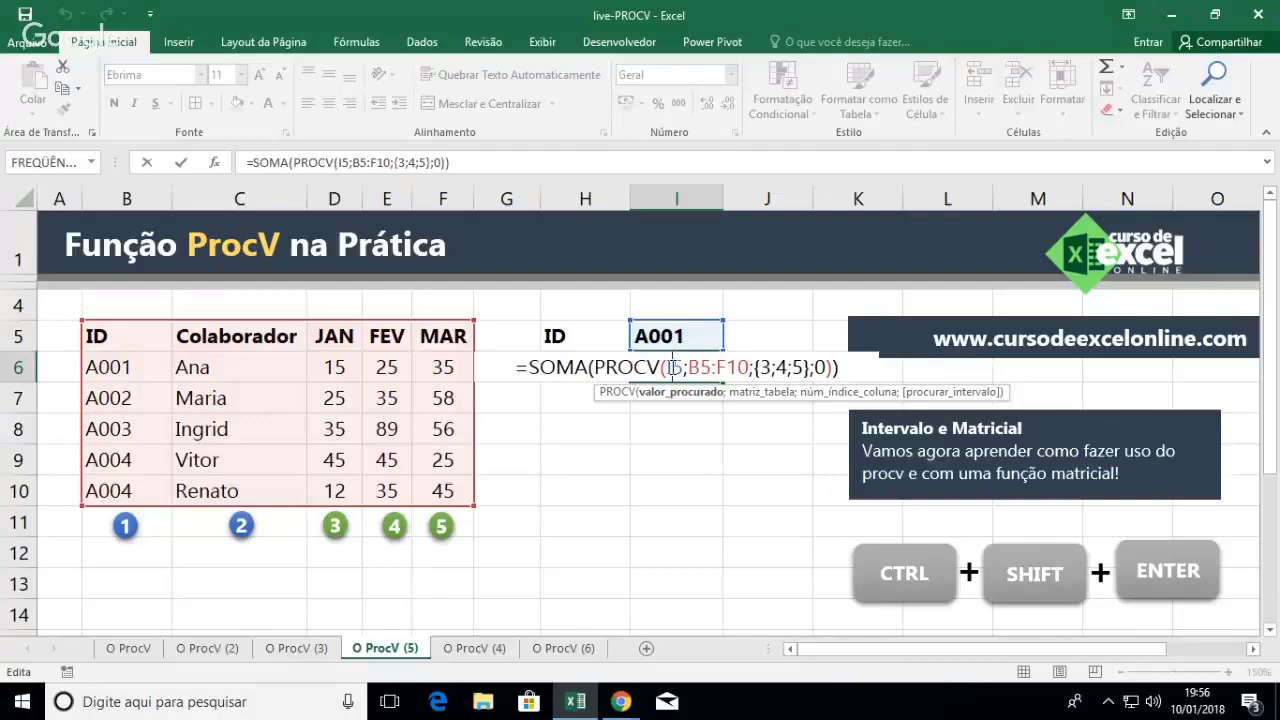
key("ctrl+shift+Return")
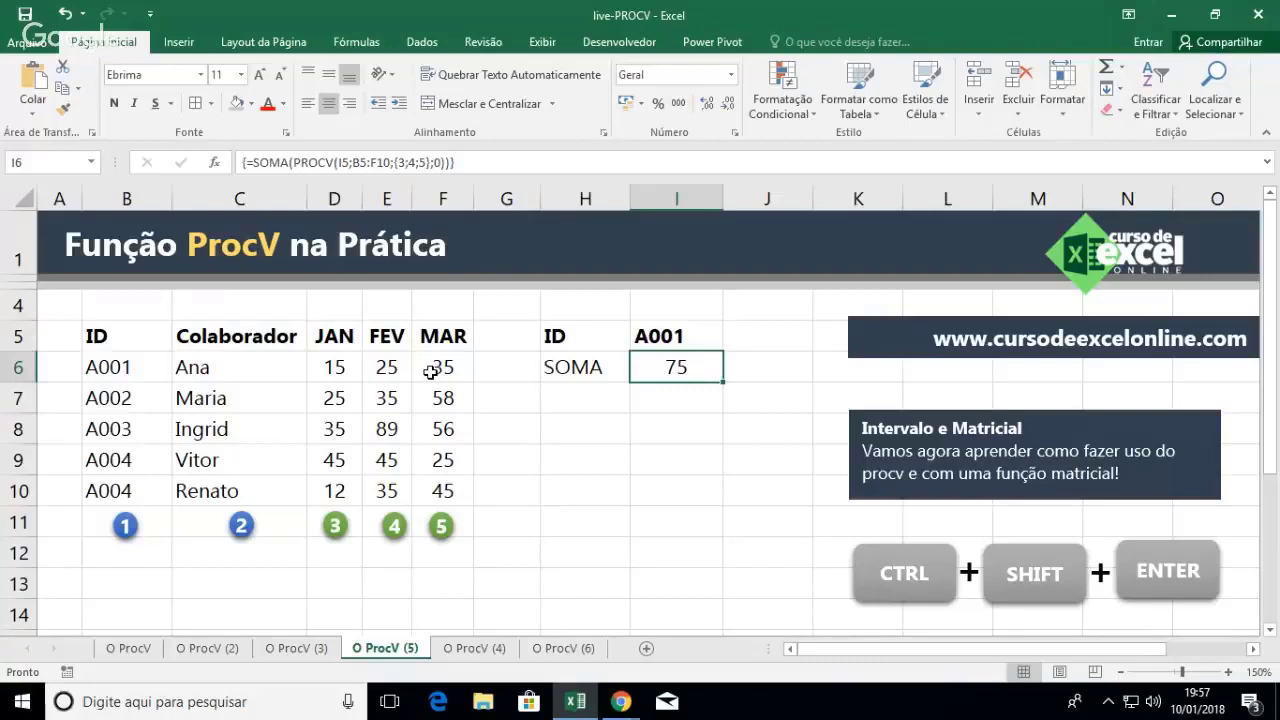
Change the lookup ID in I5 to A002
key("Up")
type("A002")
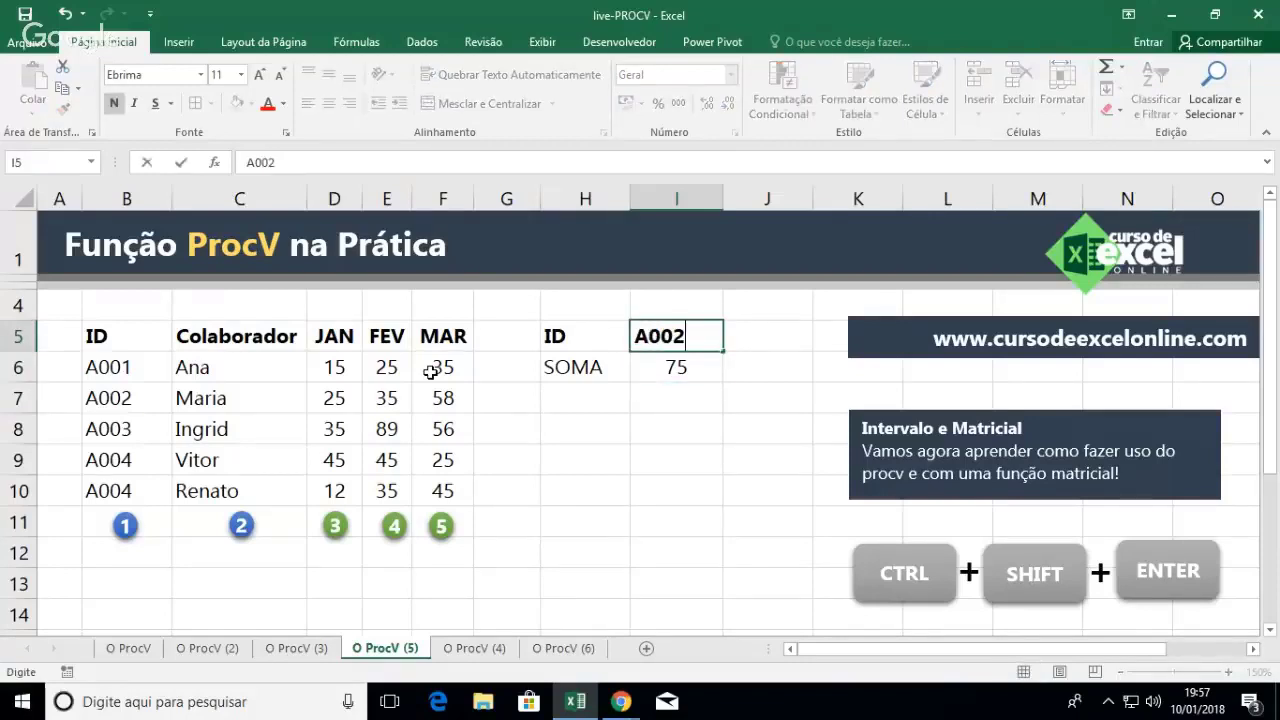
key("Return")
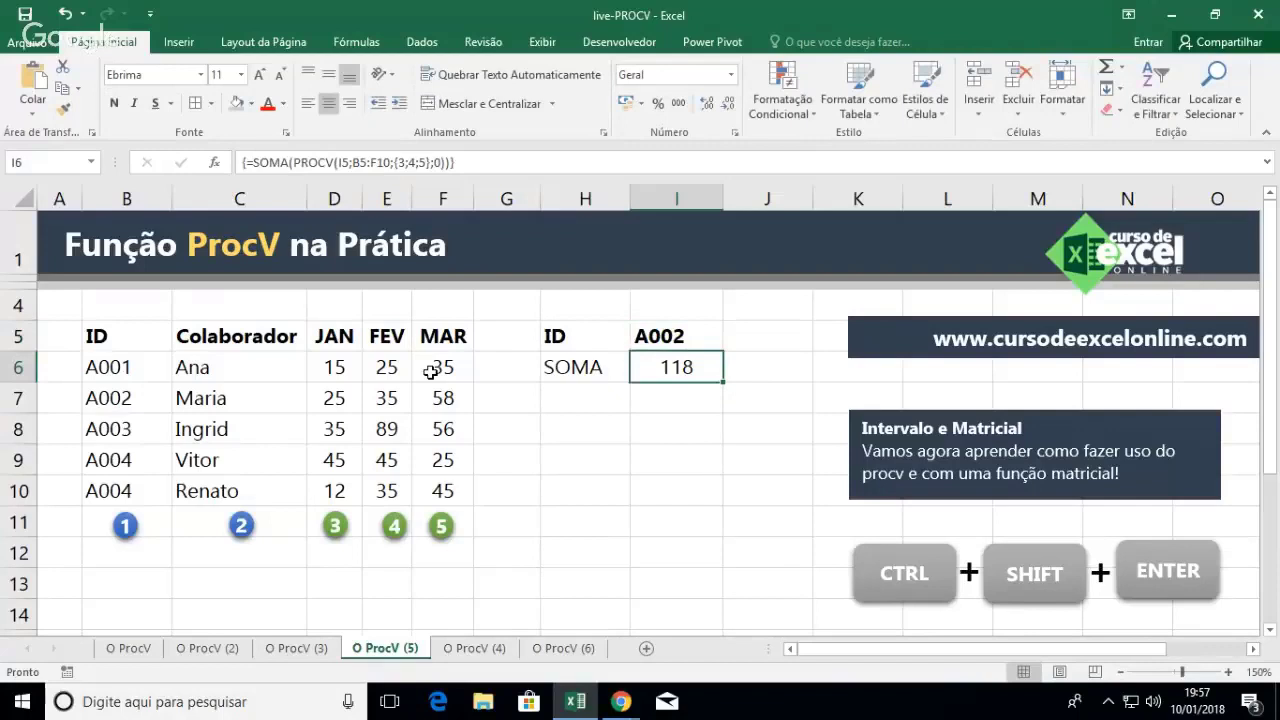
Check the A002 total by summing D7:F7 with SOMA in G7, and delete the check formula
left_click(510, 405)
type("=soma(")
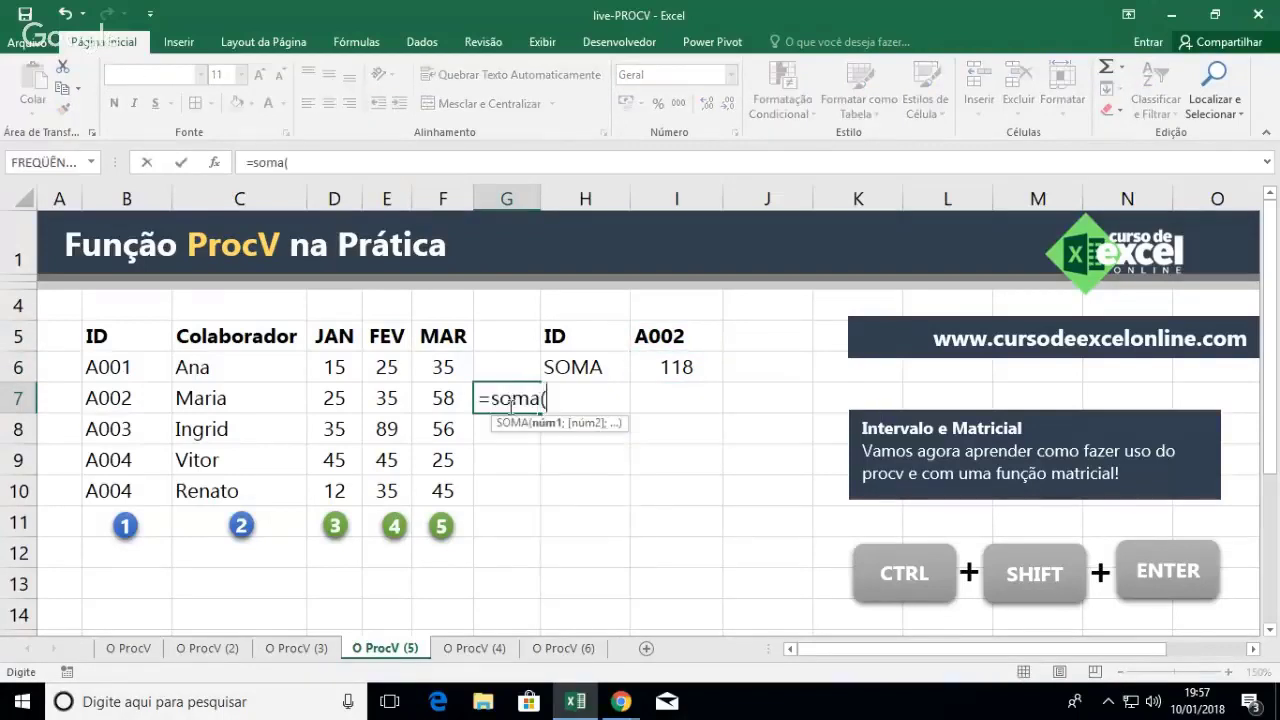
key("Left")
key("shift+Left")
key("shift+Left")
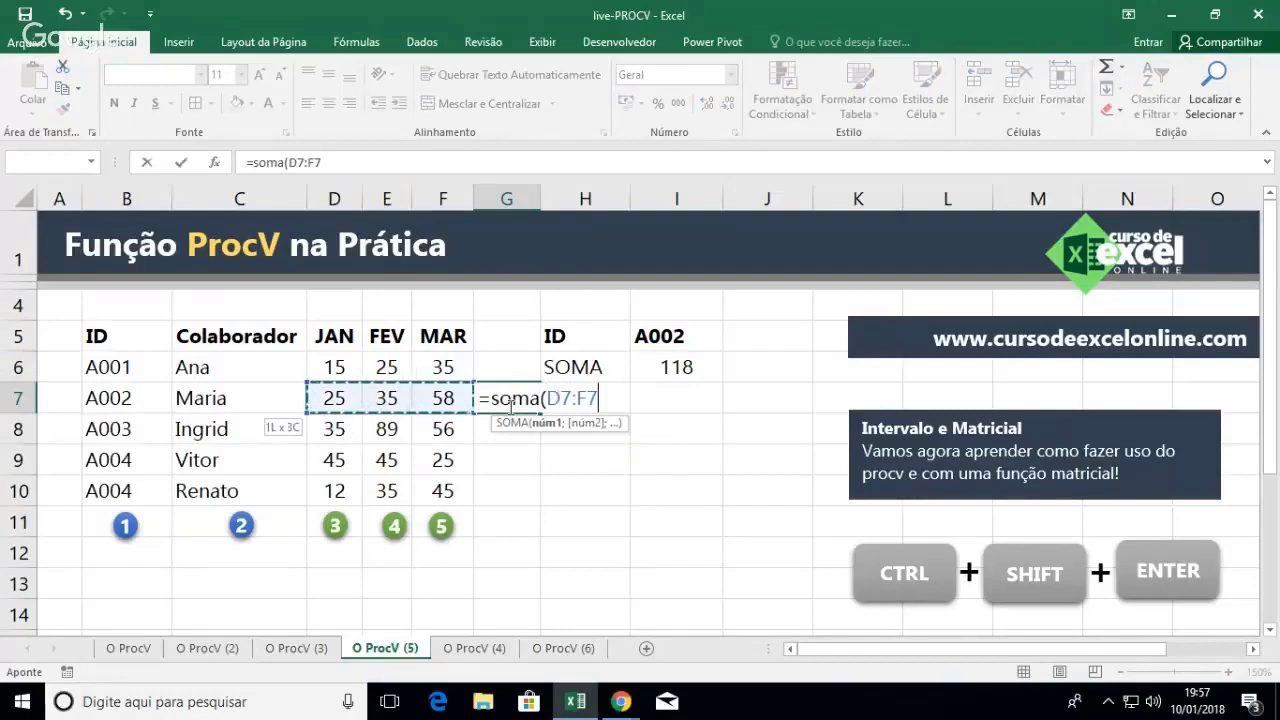
key("Return")
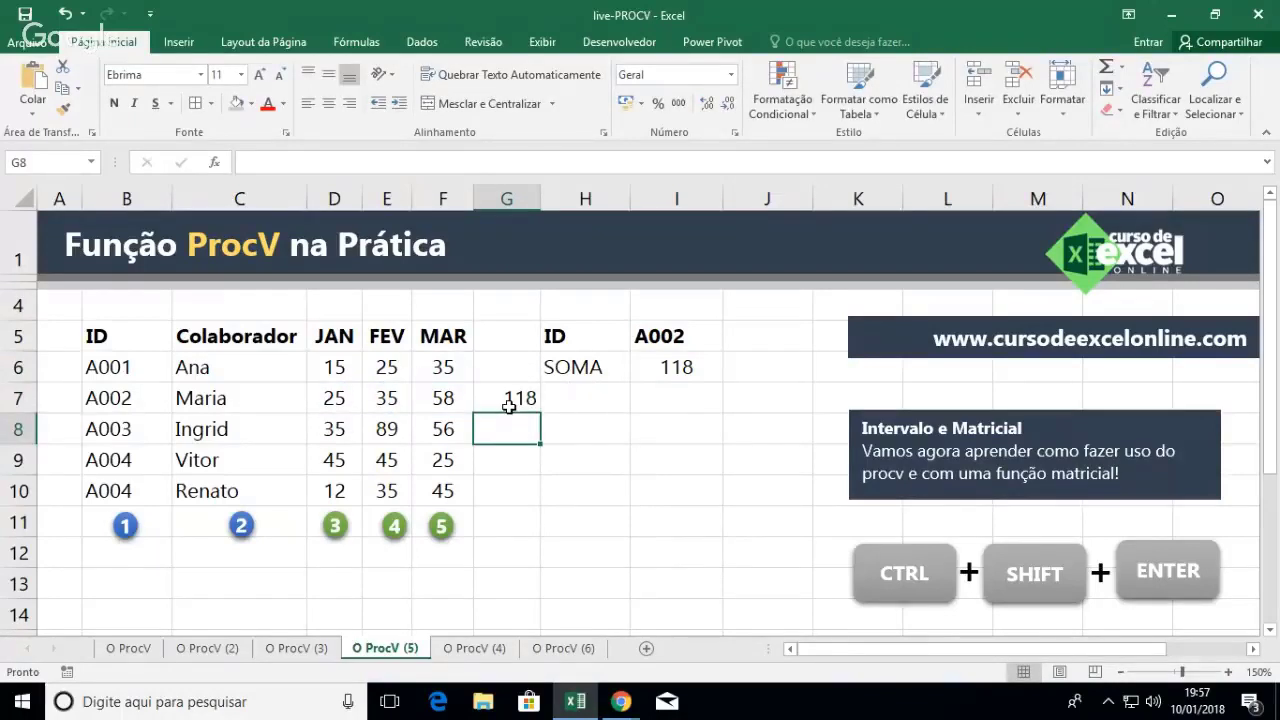
key("Up")
key("Delete")
Highlight the {3;4;5} column index array inside the I6 formula and recommit it as a regular formula
key("Right")
key("Up")
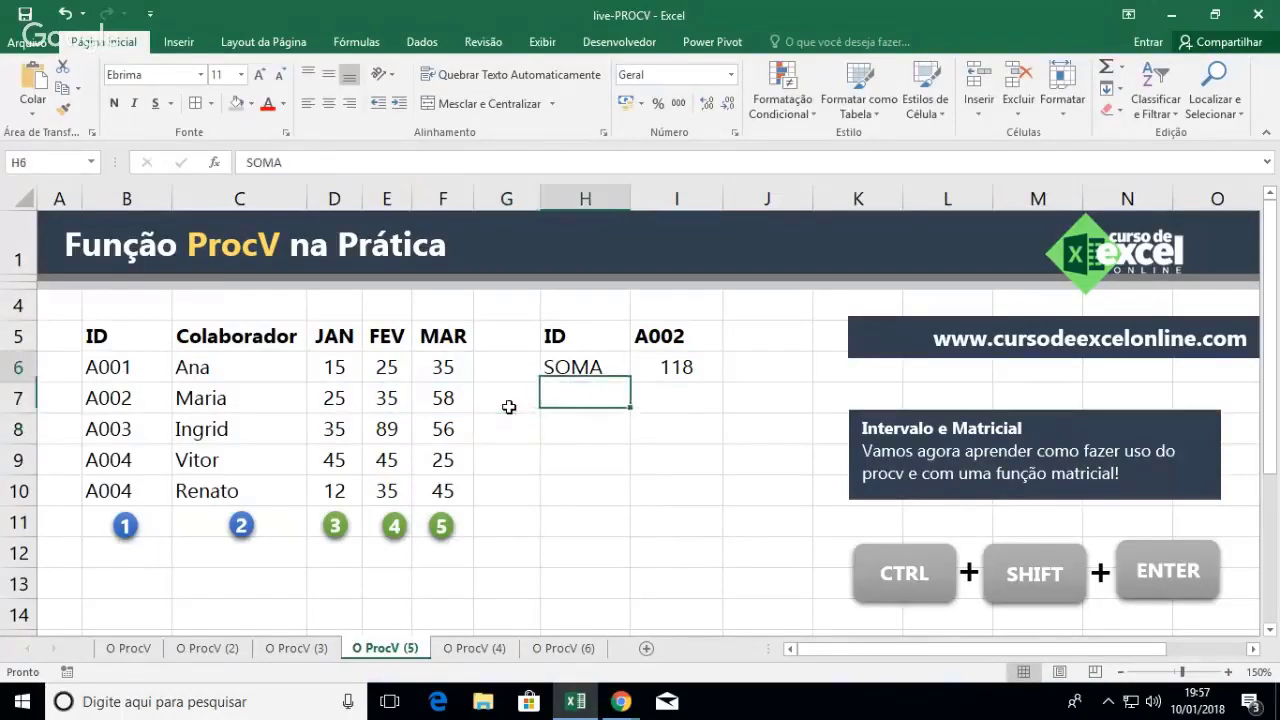
key("Right")
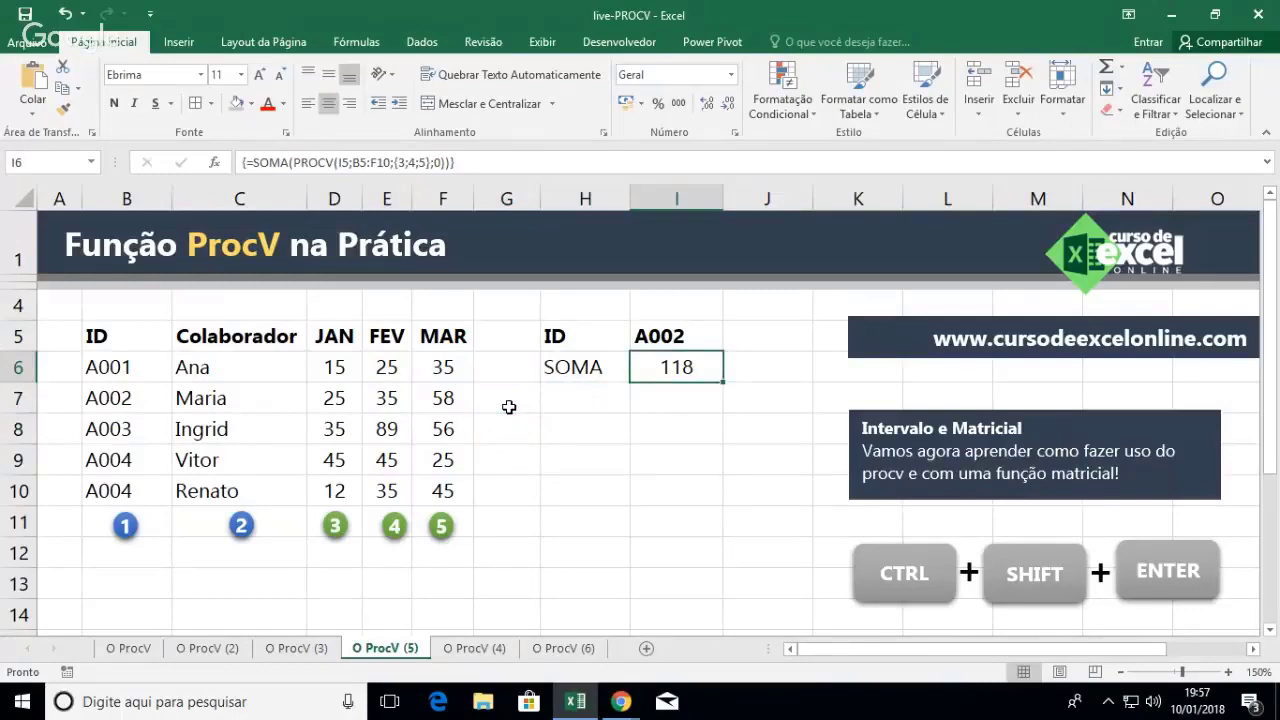
double_click(646, 370)
left_click_drag(753, 368, 810, 368)
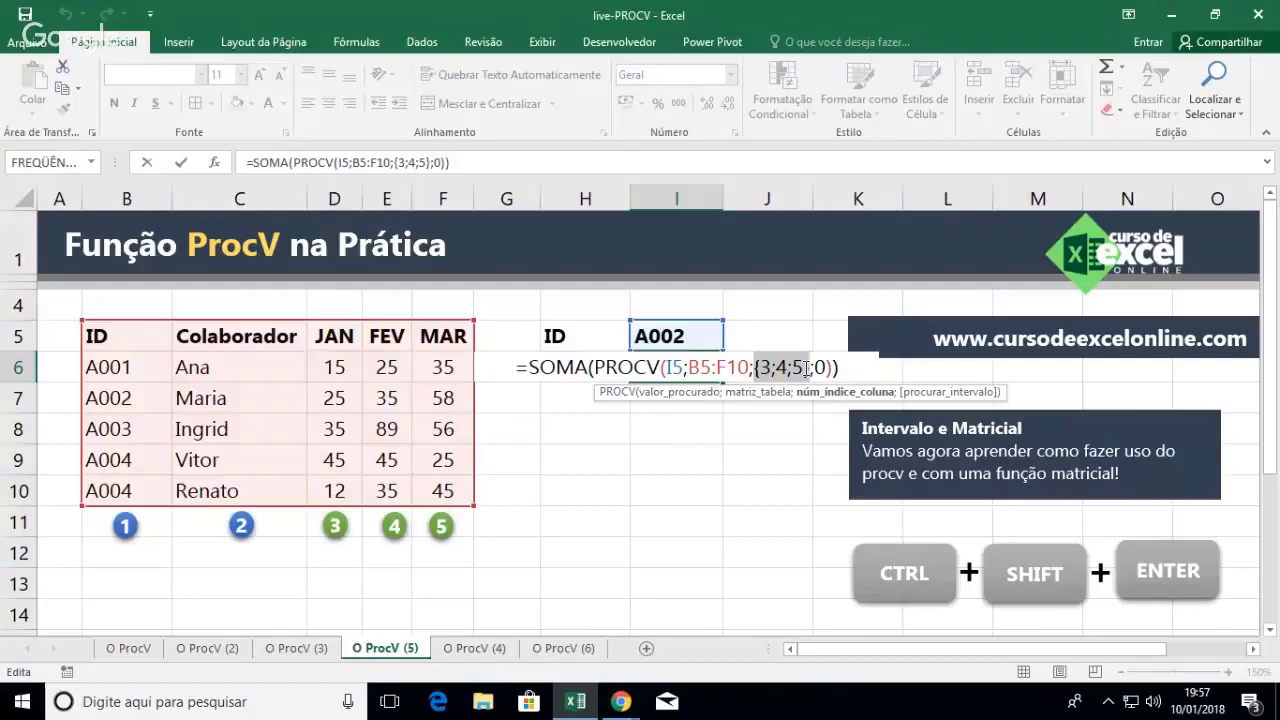
key("ctrl+shift+Return")
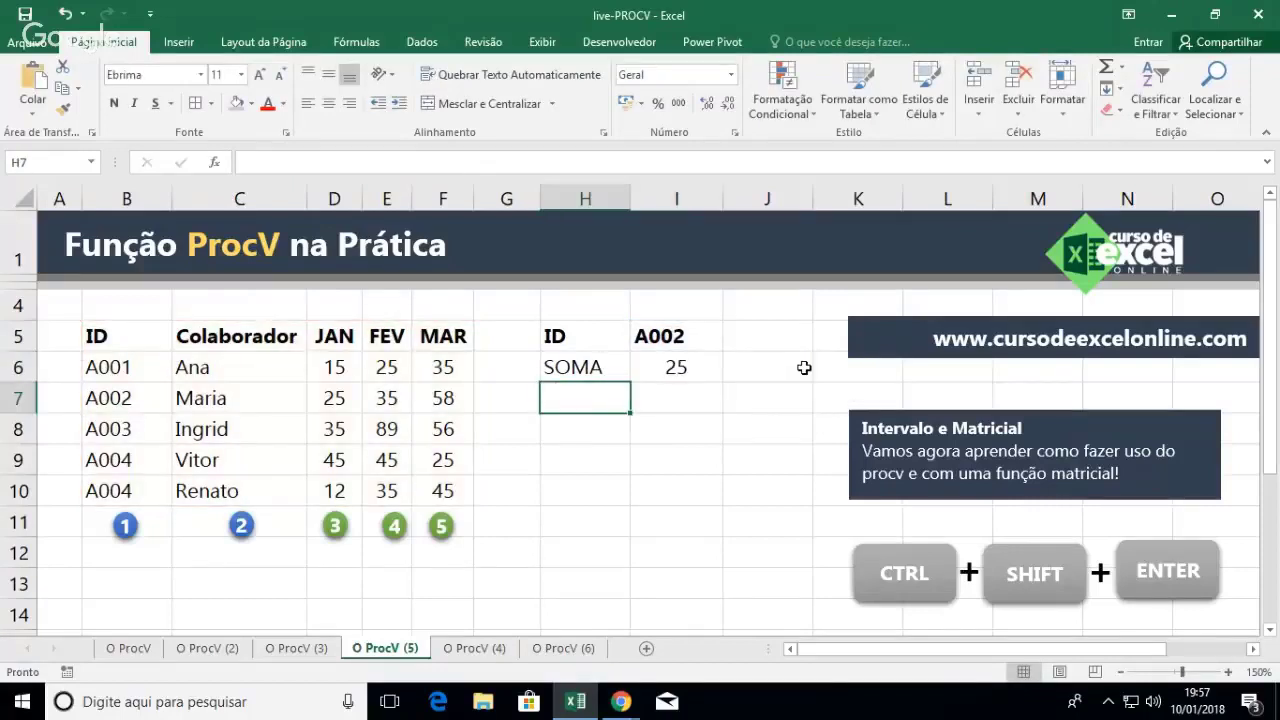
Enter the labels MÉDIA, MÁXIMO and MÍNIMO in H7:H9, beneath SOMA
type("MÉDIA")
key("Return")
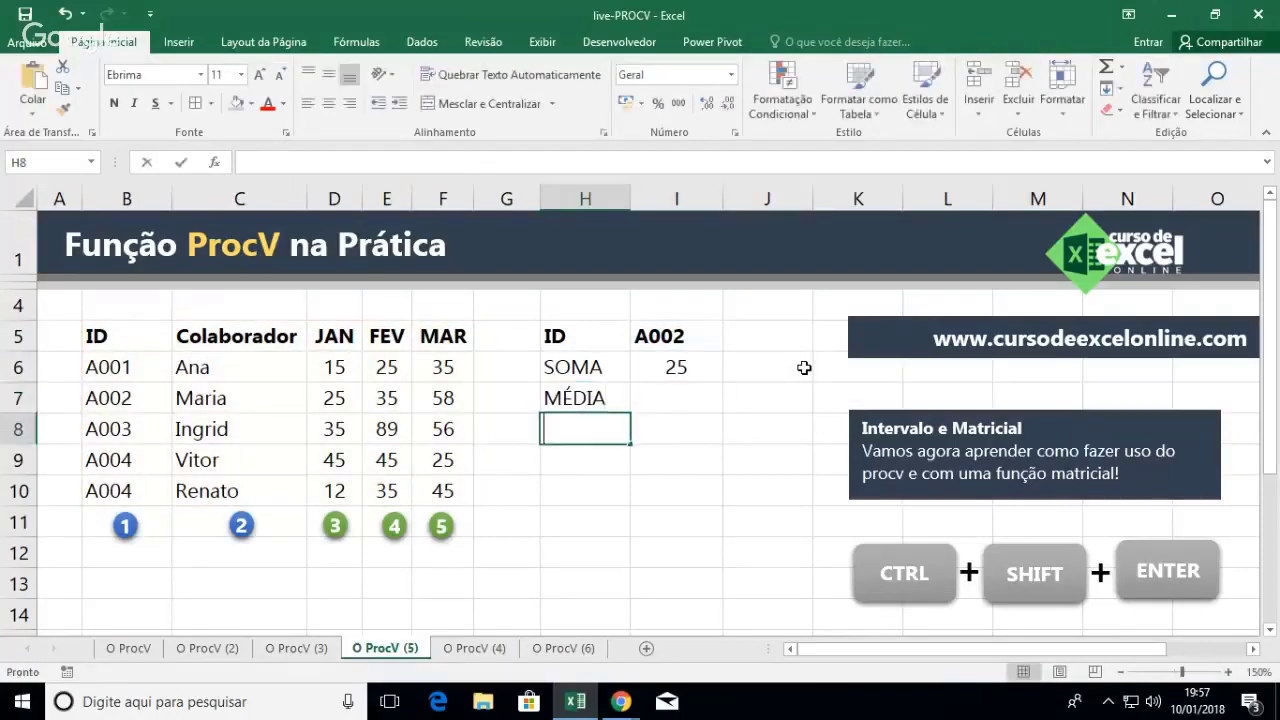
type("MÁXIMO")
key("Return")
type("MÍNIMO")
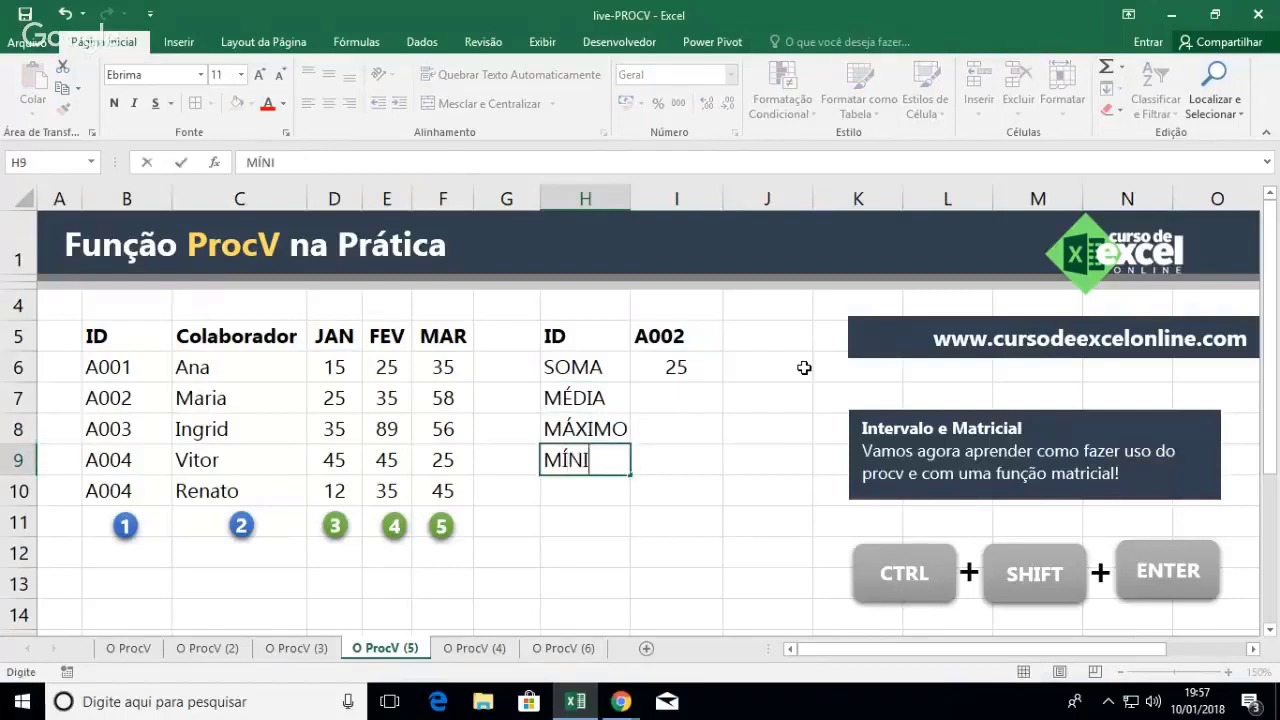
key("Tab")
Enter =MÉDIA(PROCV(I5;B5:F10;{3;4;5};0)) in I7 as a matrix formula
key("Up")
key("Up")
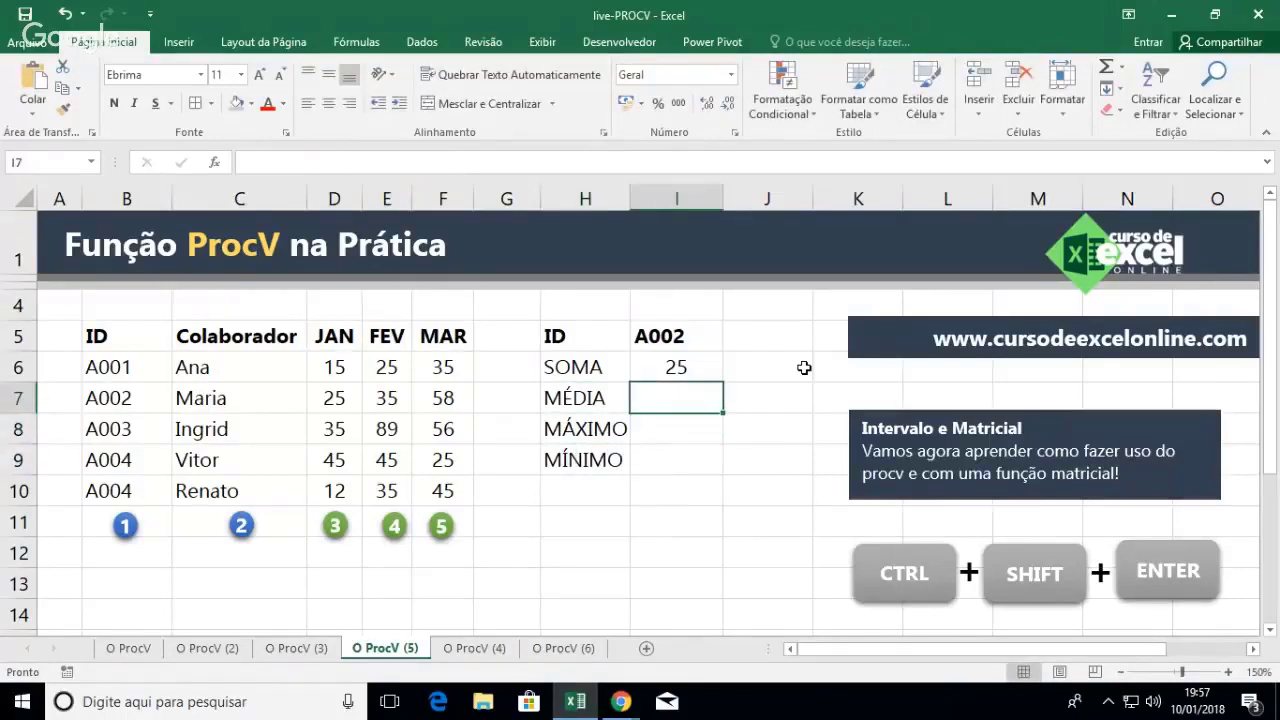
type("=MÉDIA")
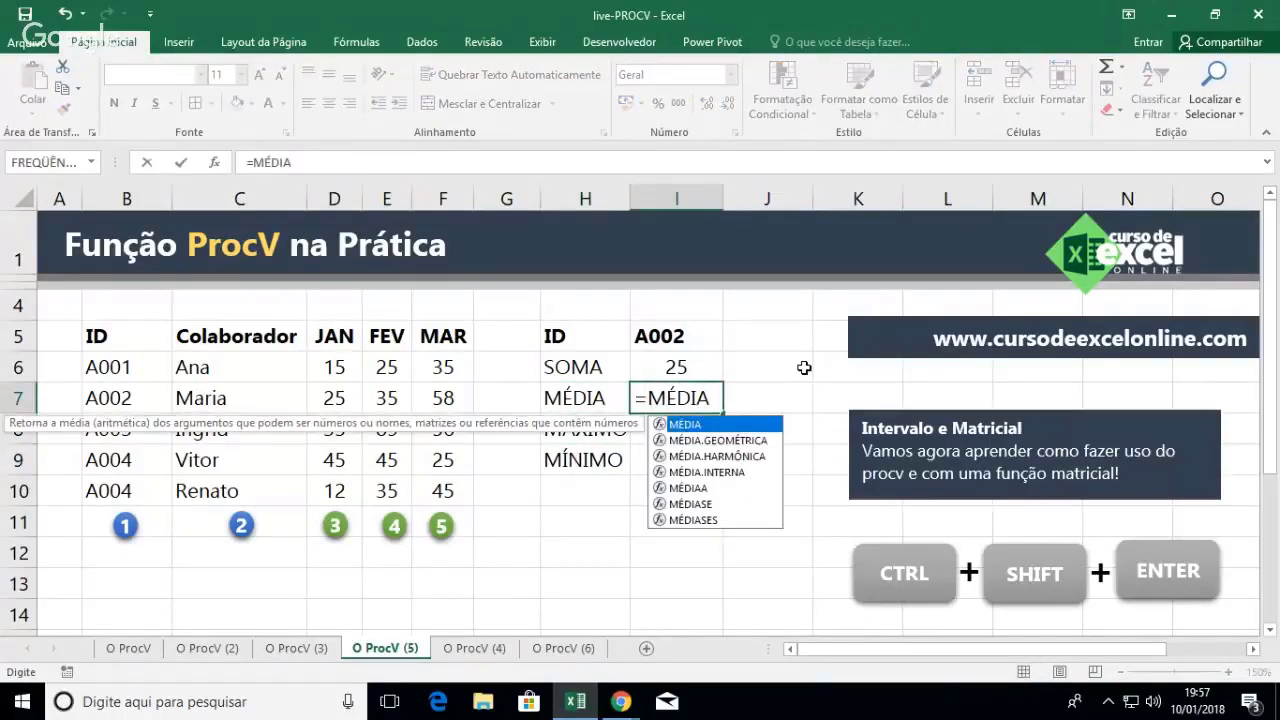
type("(")
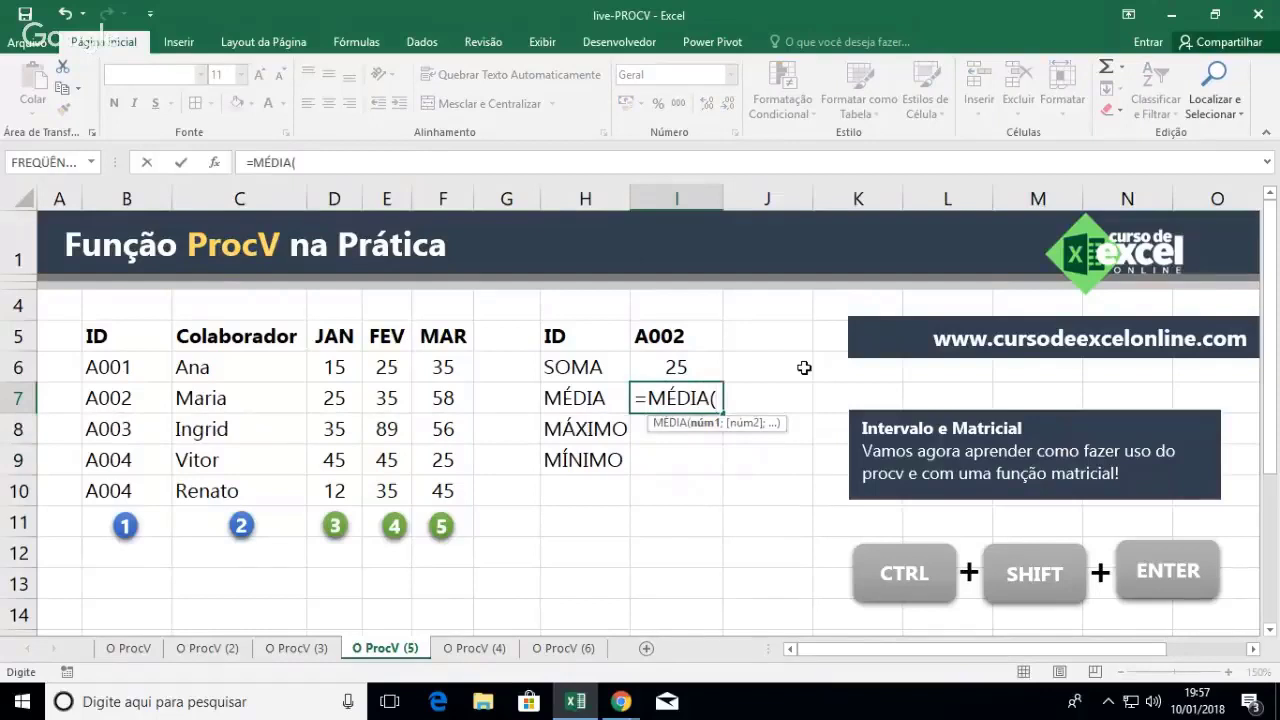
type("PROCV(")
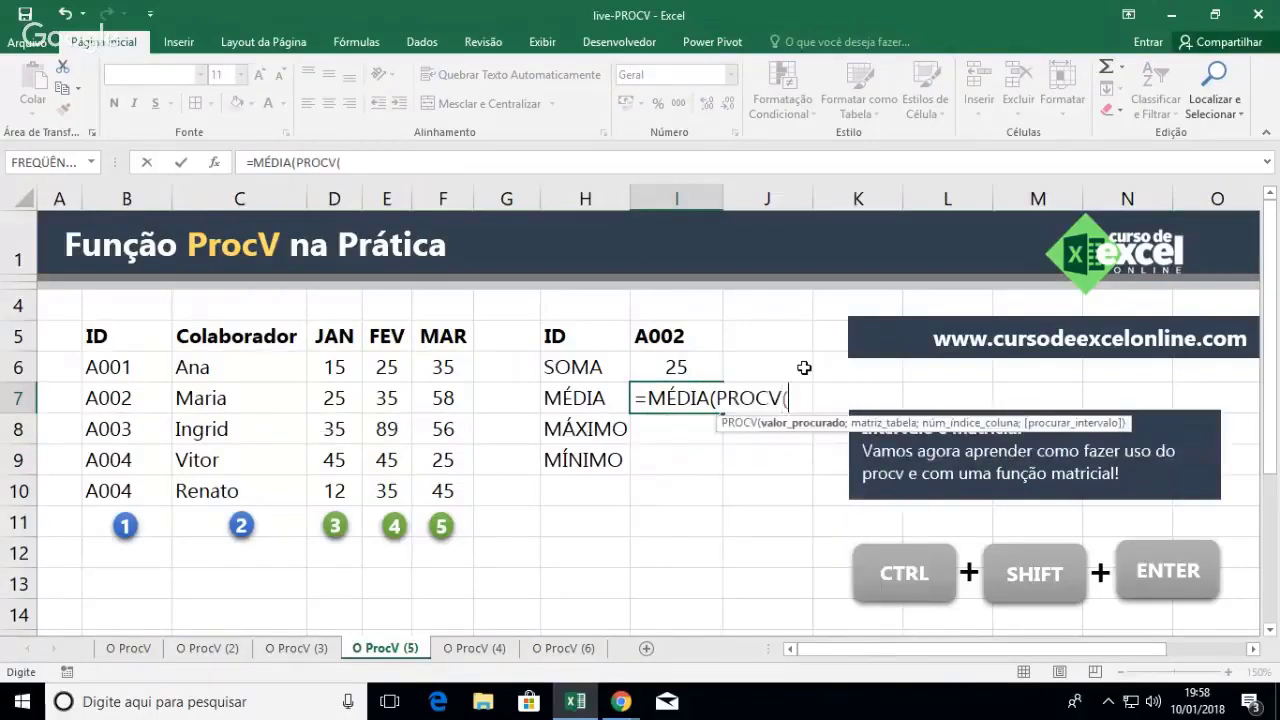
left_click(701, 337)
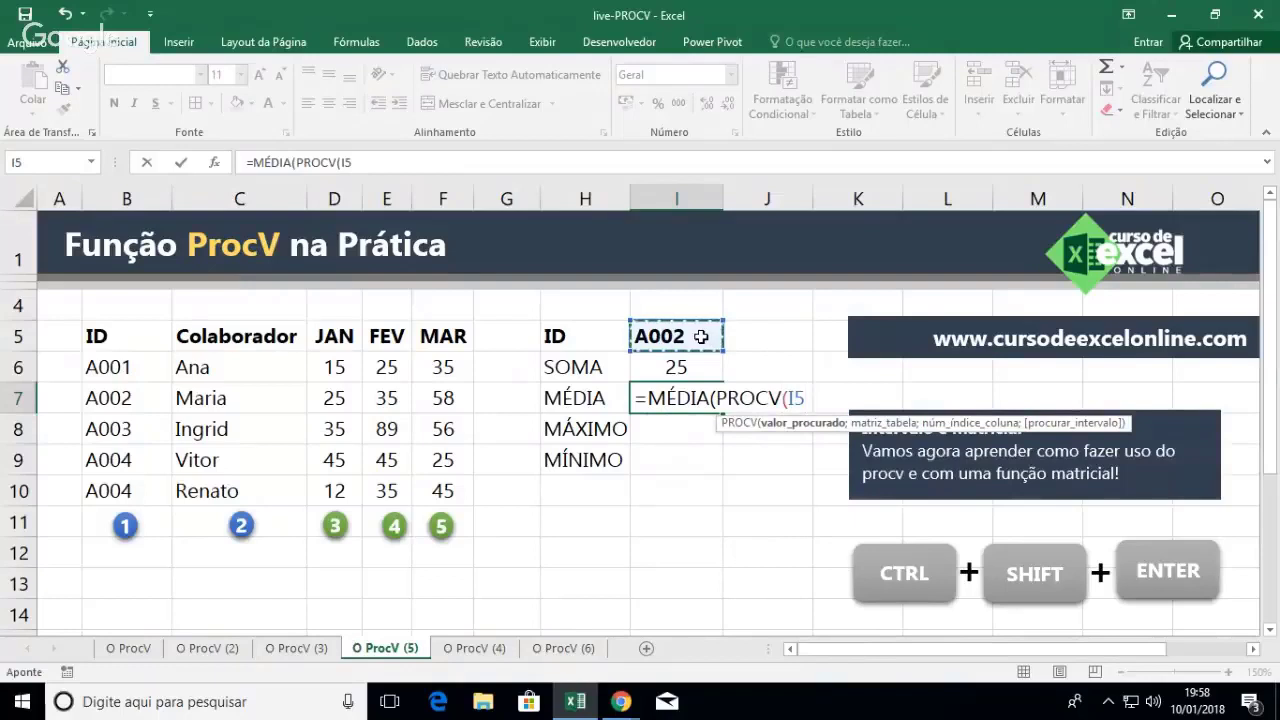
type(";")
left_click_drag(108, 331, 437, 488)
type(";")
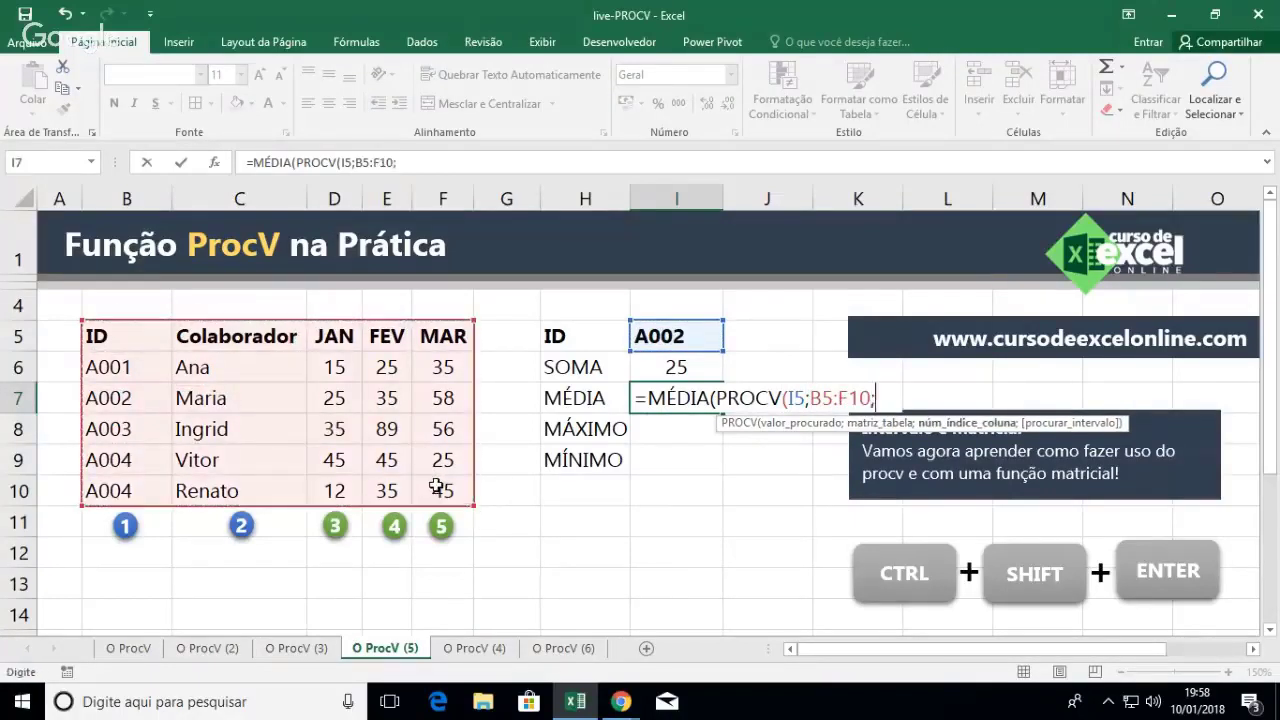
type("{3;4")
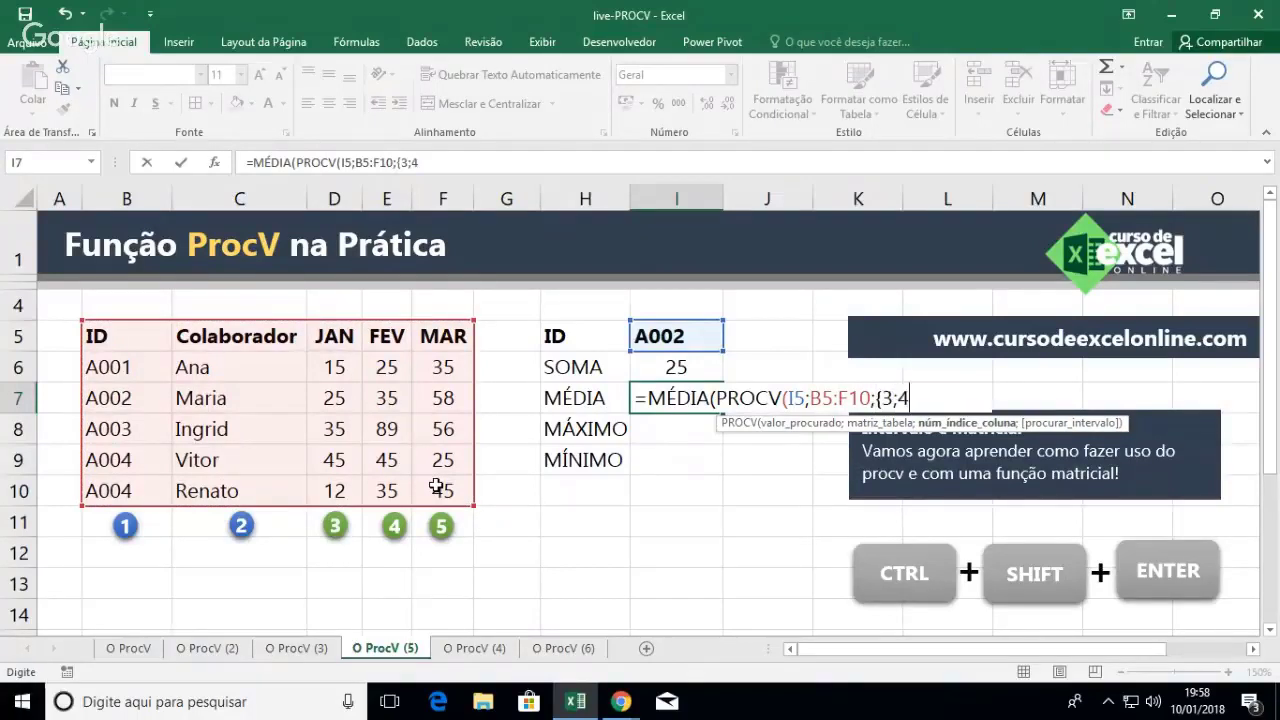
type(";5};0")
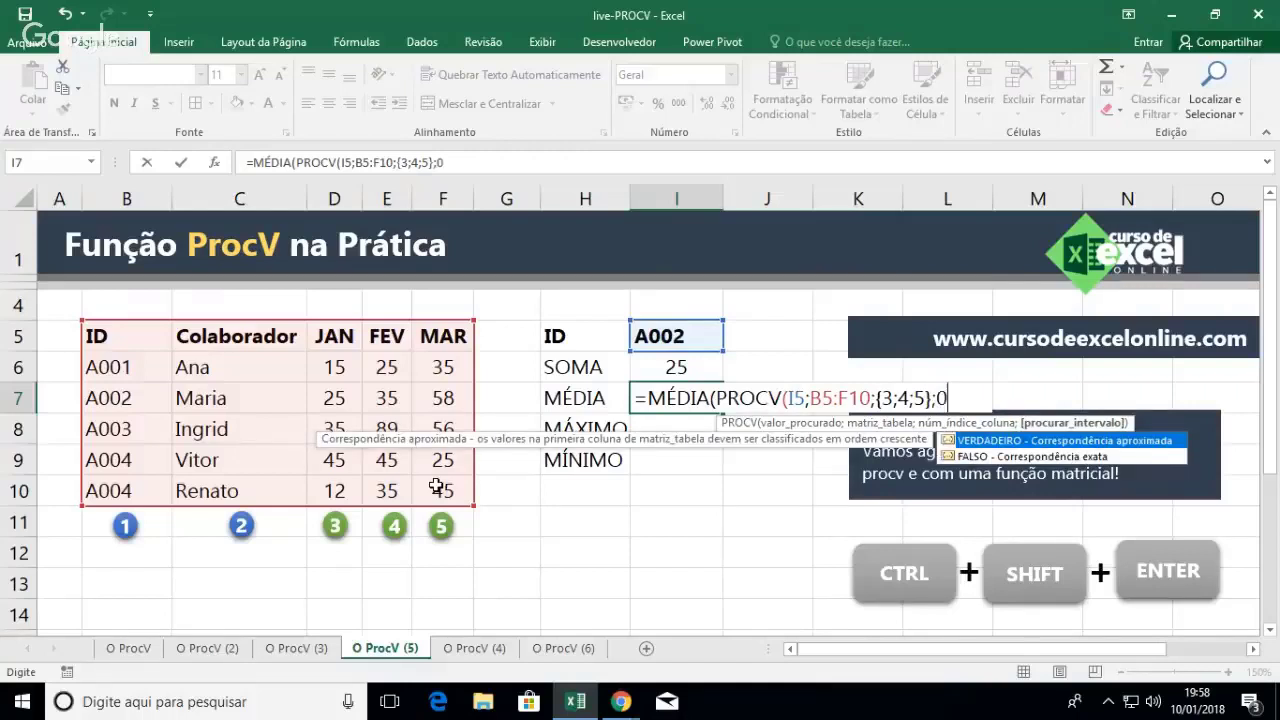
type("))")
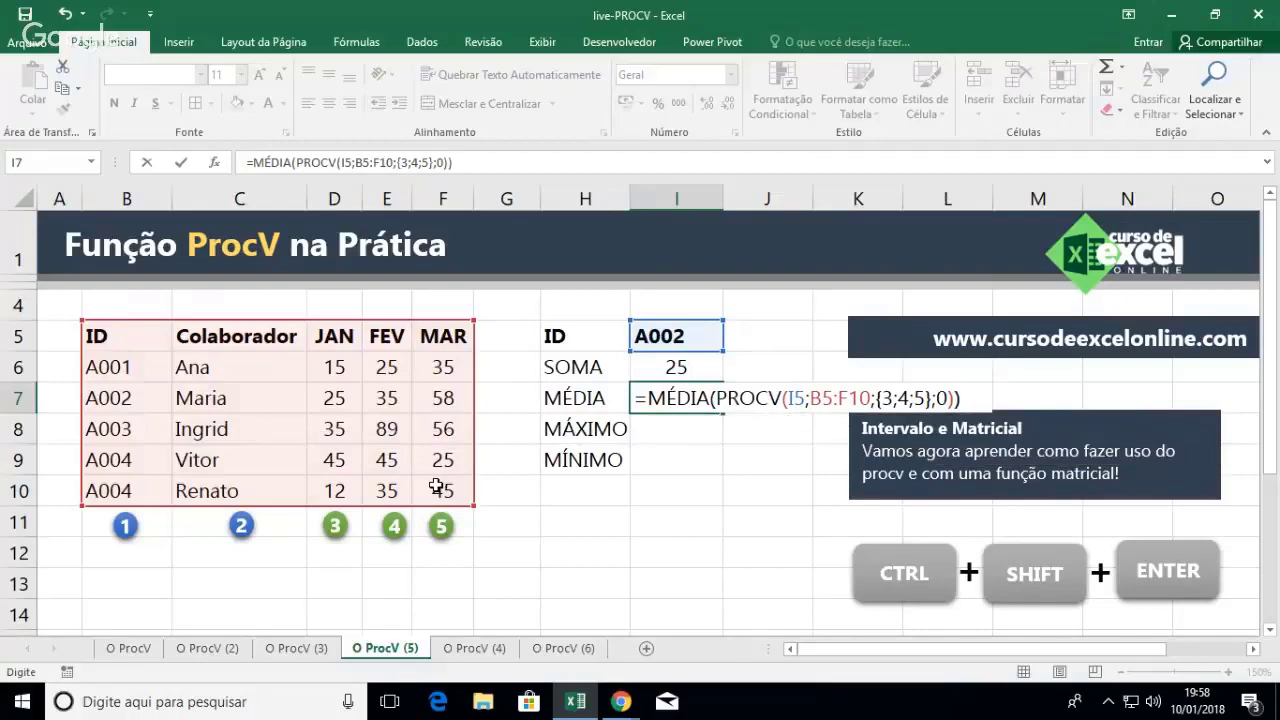
key("ctrl+shift+Return")
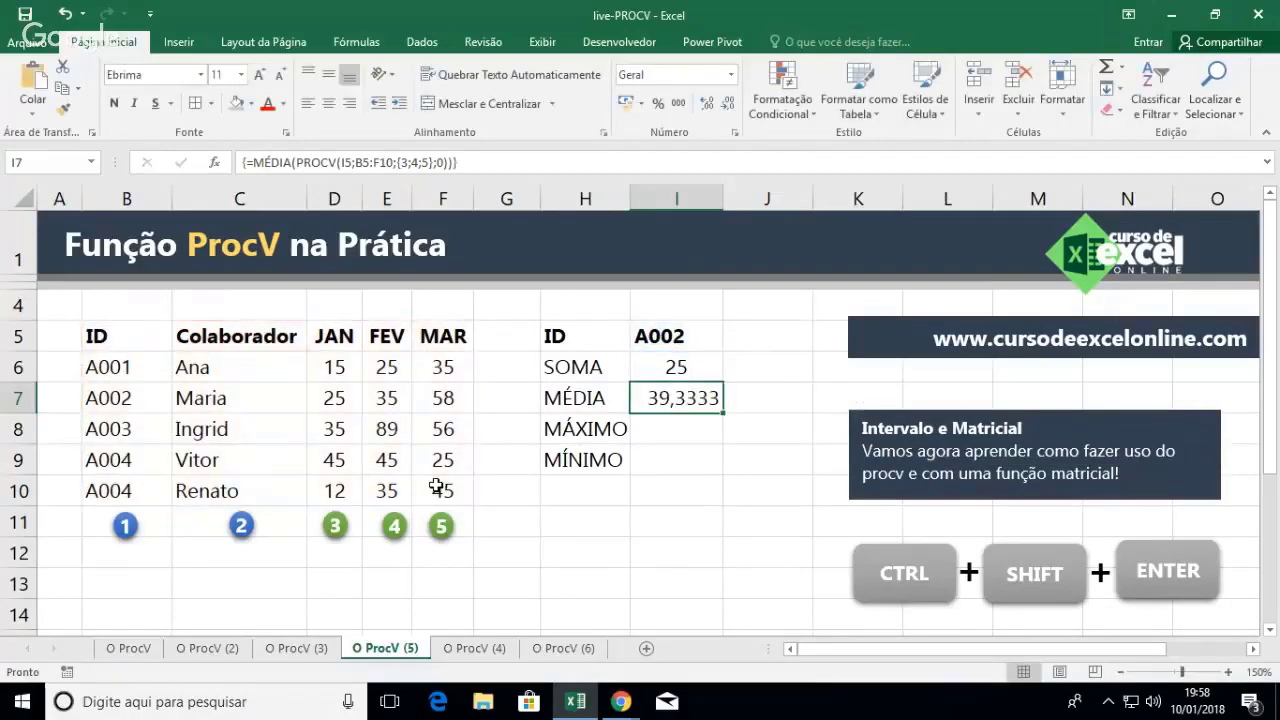
Enter =MÁXIMO(PROCV(I5;B5:F10;{3;4;5};0)) in I8 as a matrix formula
key("Down")
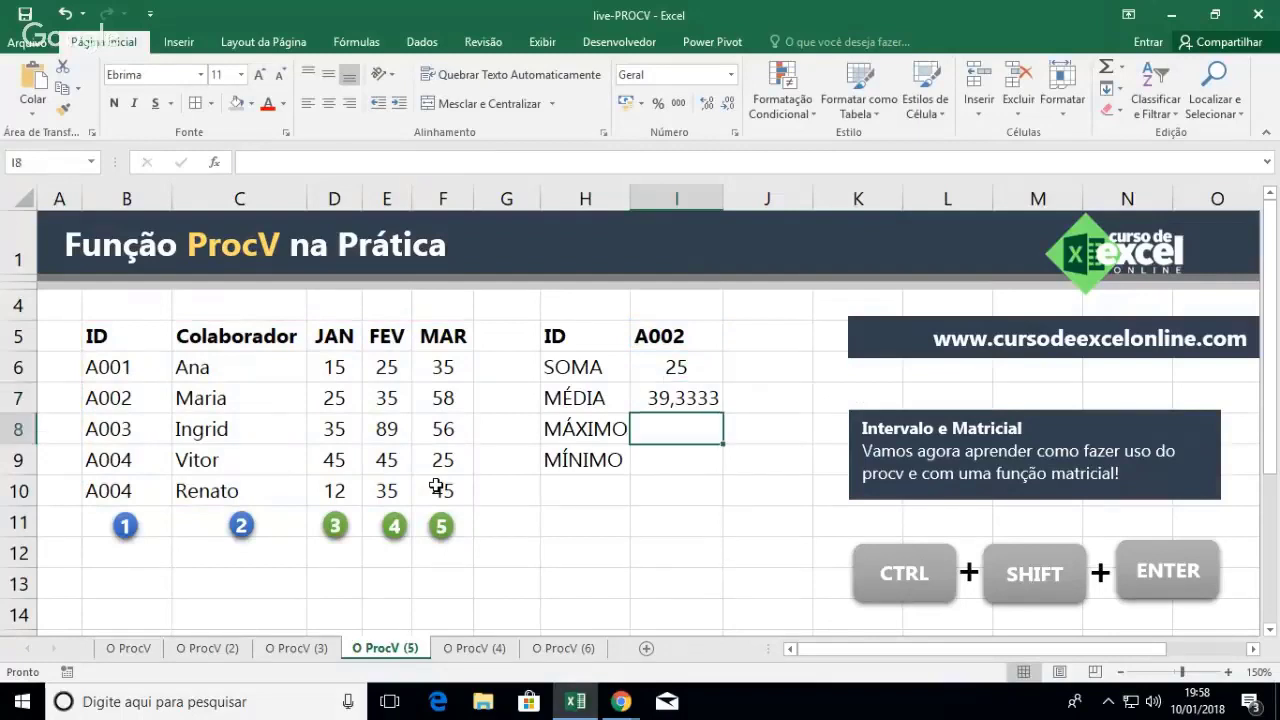
type("=MÁXIMO")
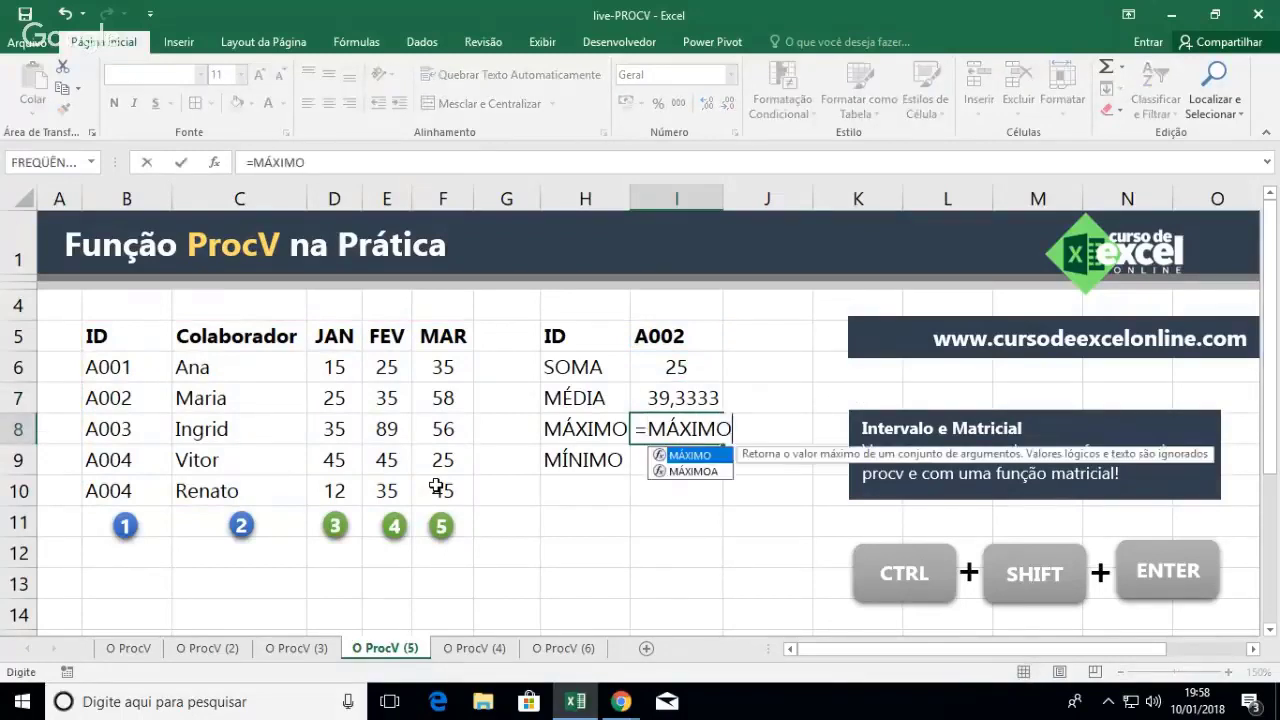
type("(PROCV(")
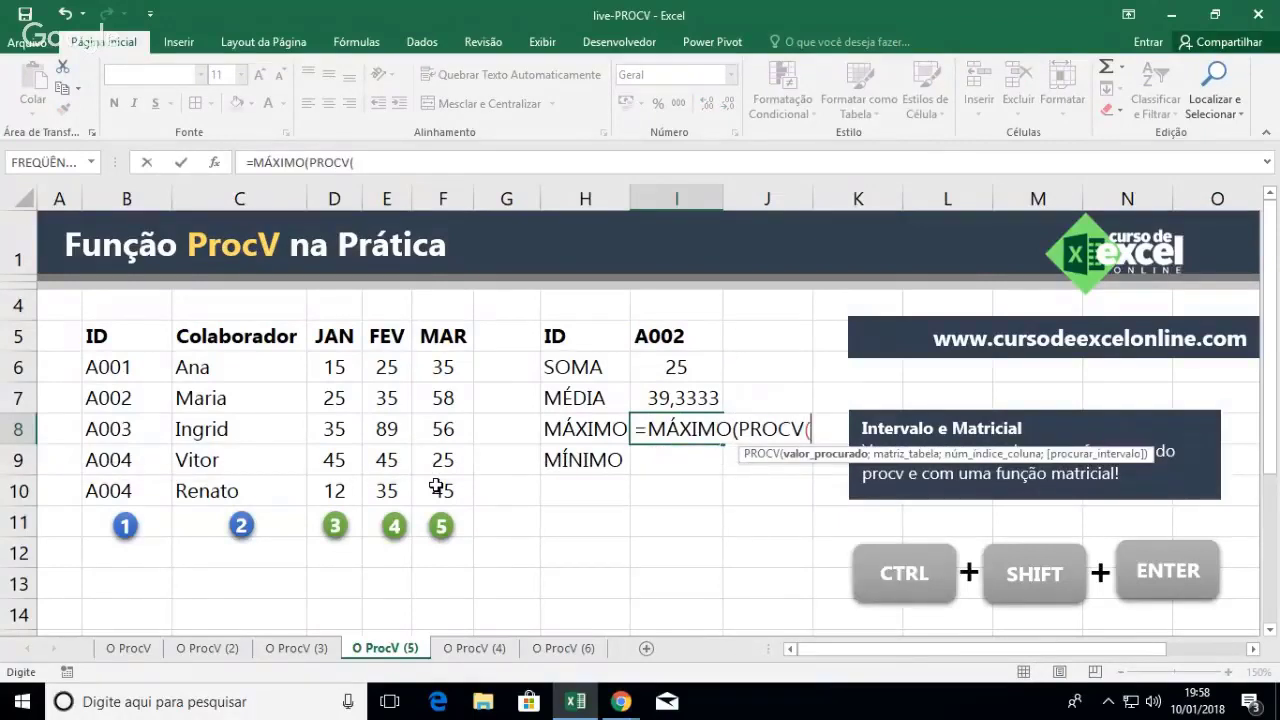
left_click(701, 340)
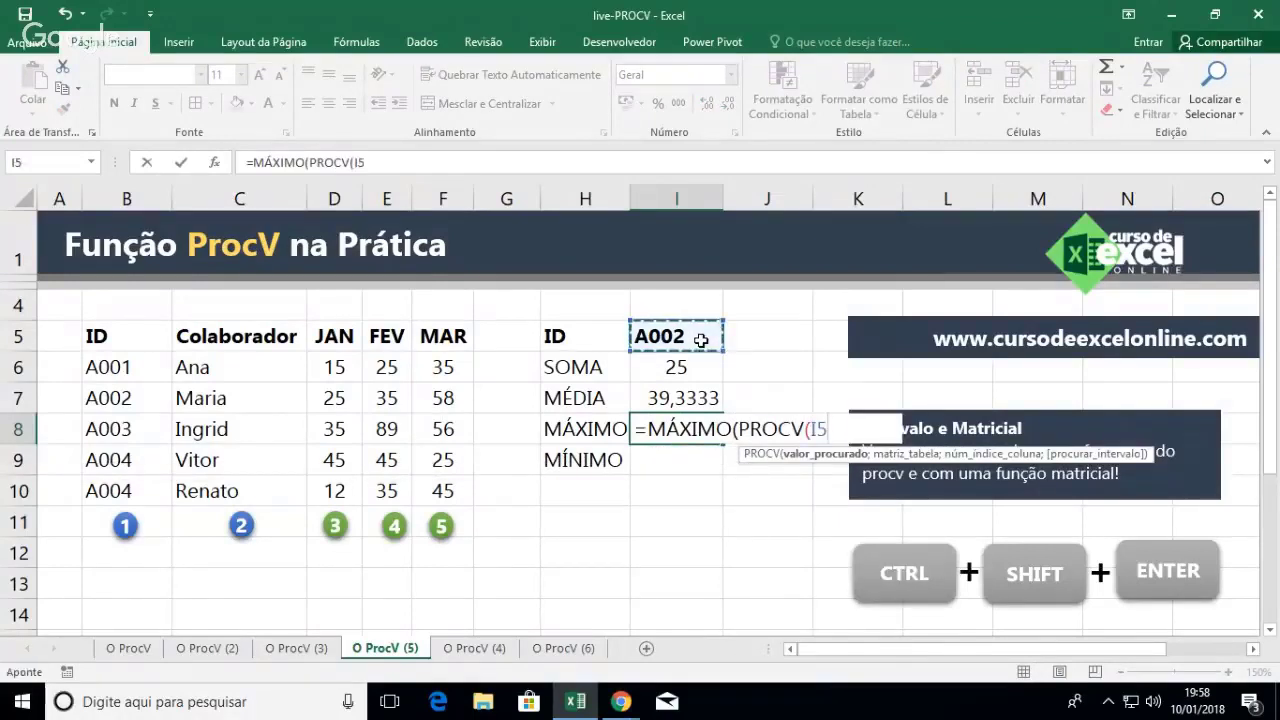
type(";")
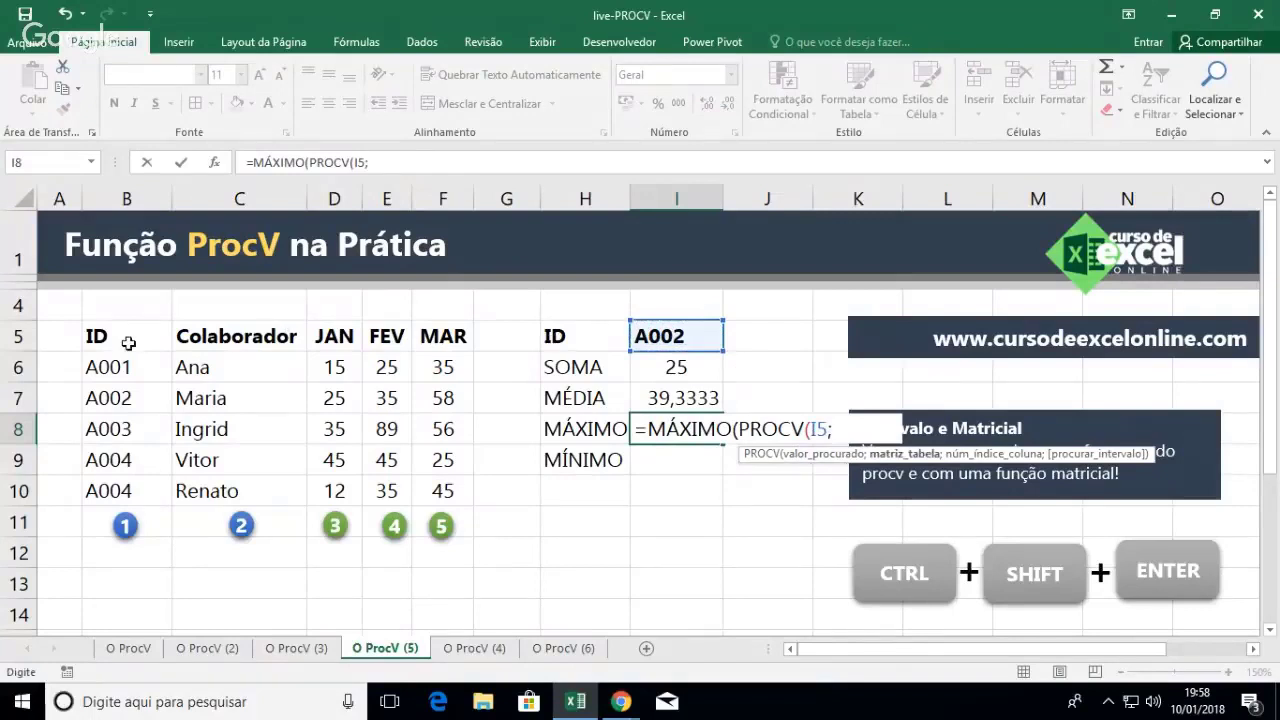
left_click_drag(112, 338, 425, 484)
type(";")
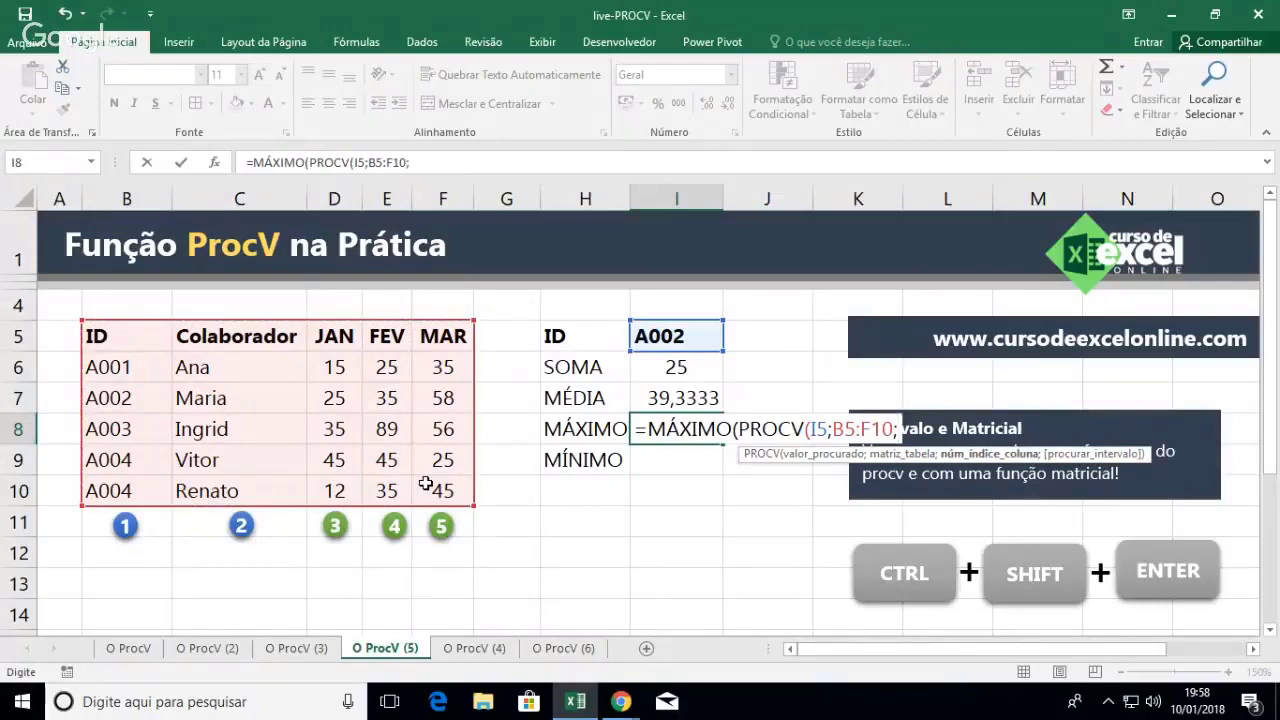
type("{")
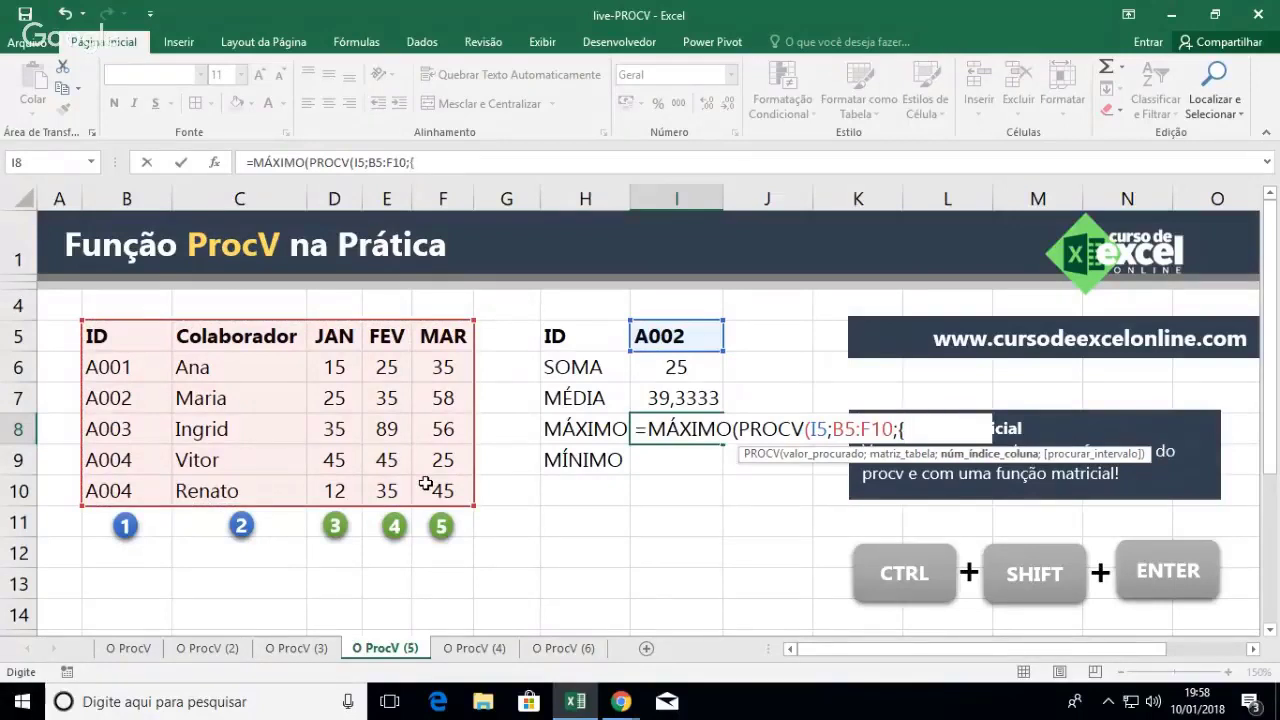
type("3;4;5};")
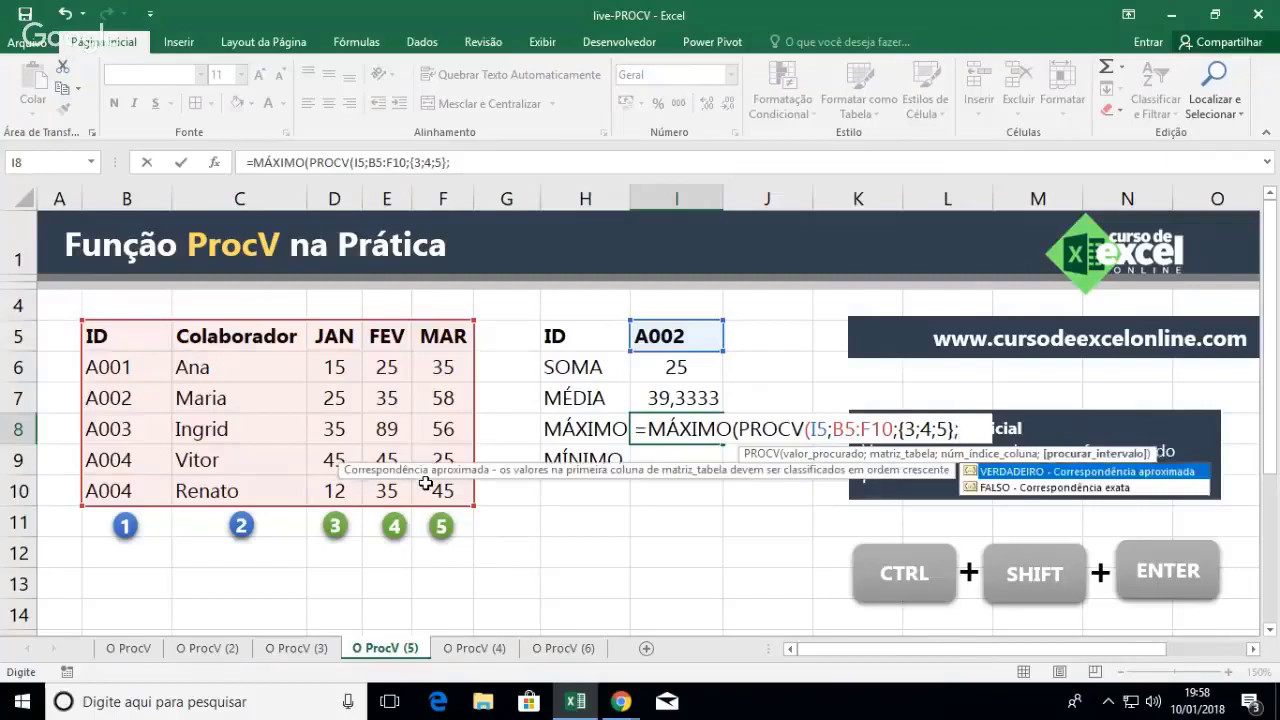
type("0)")
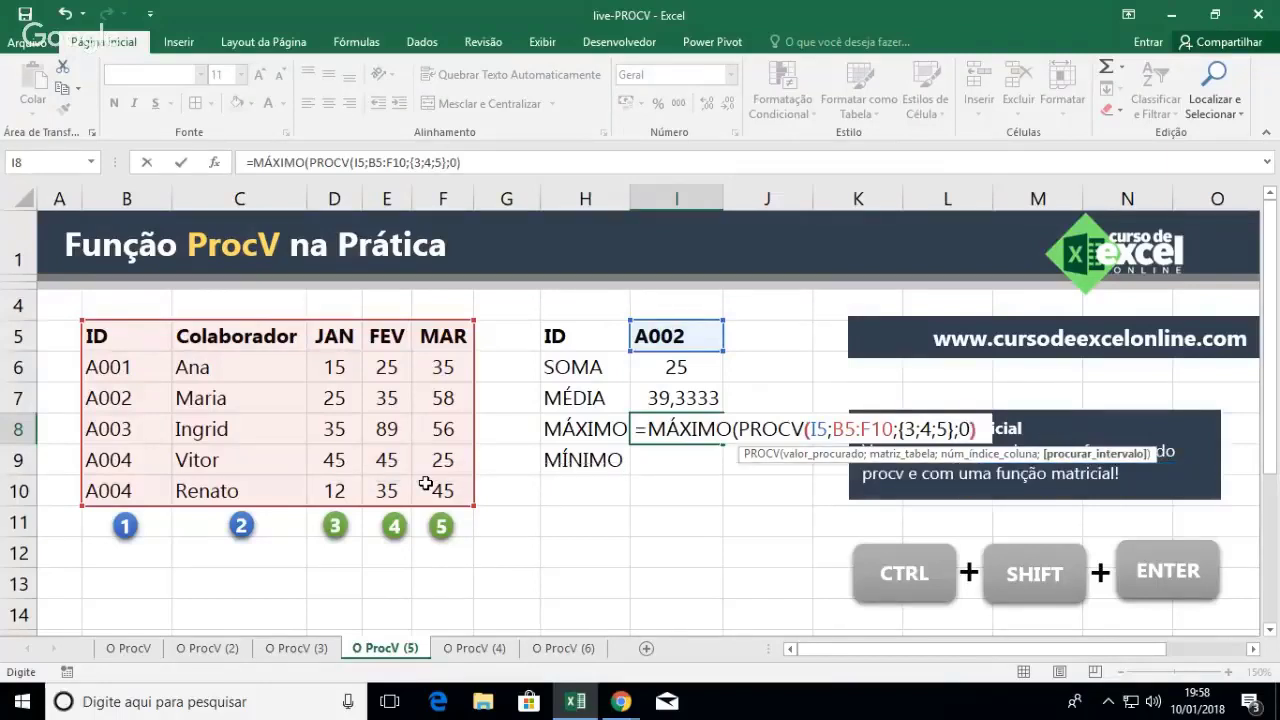
type(")")
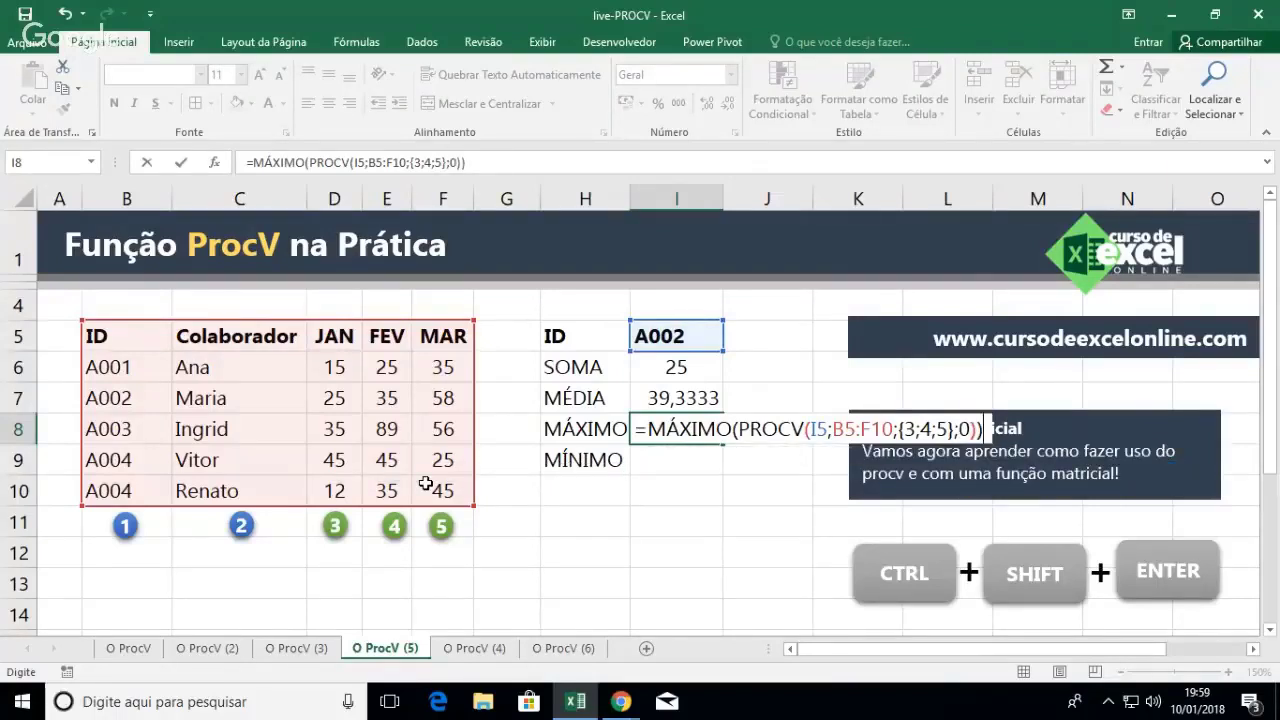
key("ctrl+shift+Return")
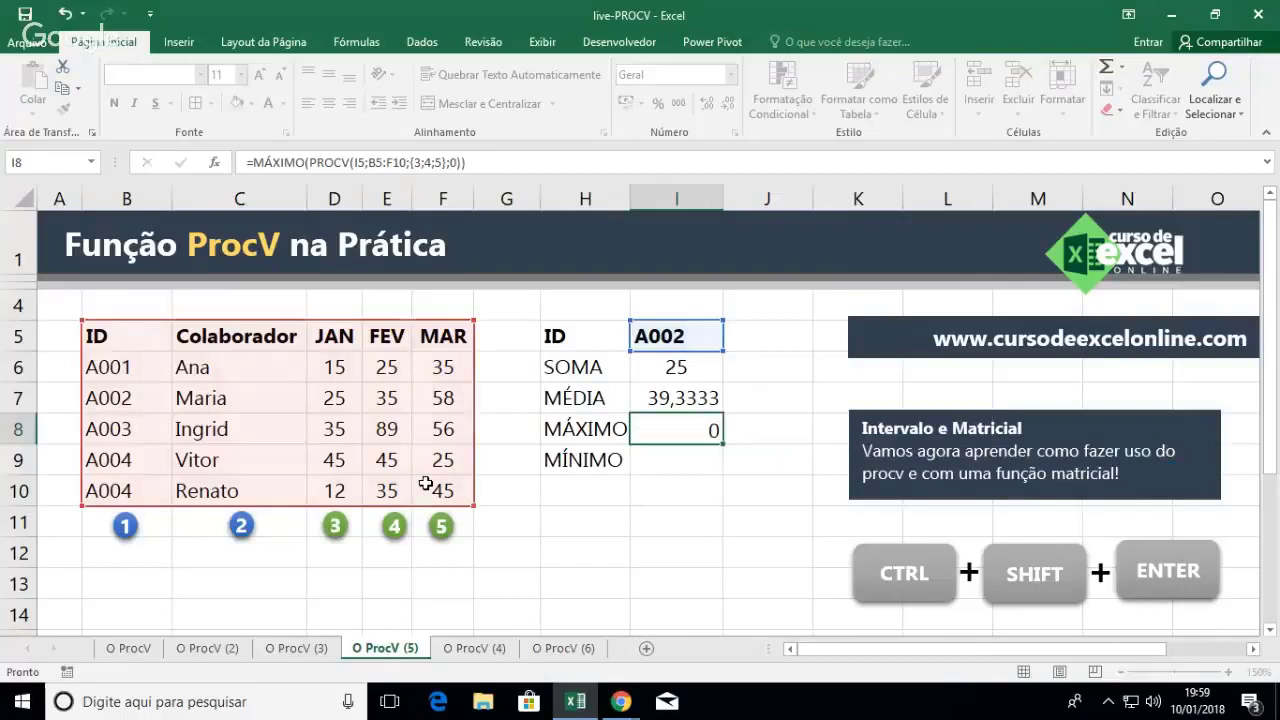
Check the MÁXIMO result against the MAR value in the A002 row
key("Up")
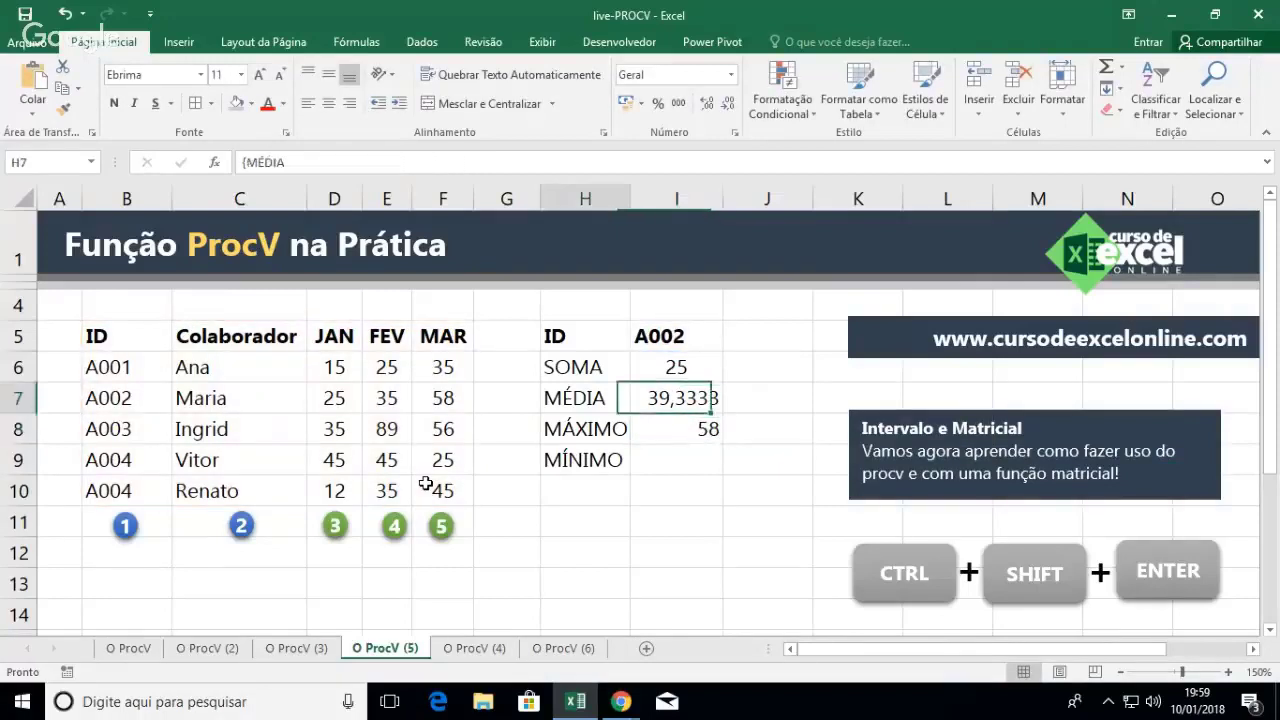
key("Left")
key("Left")
key("Left")
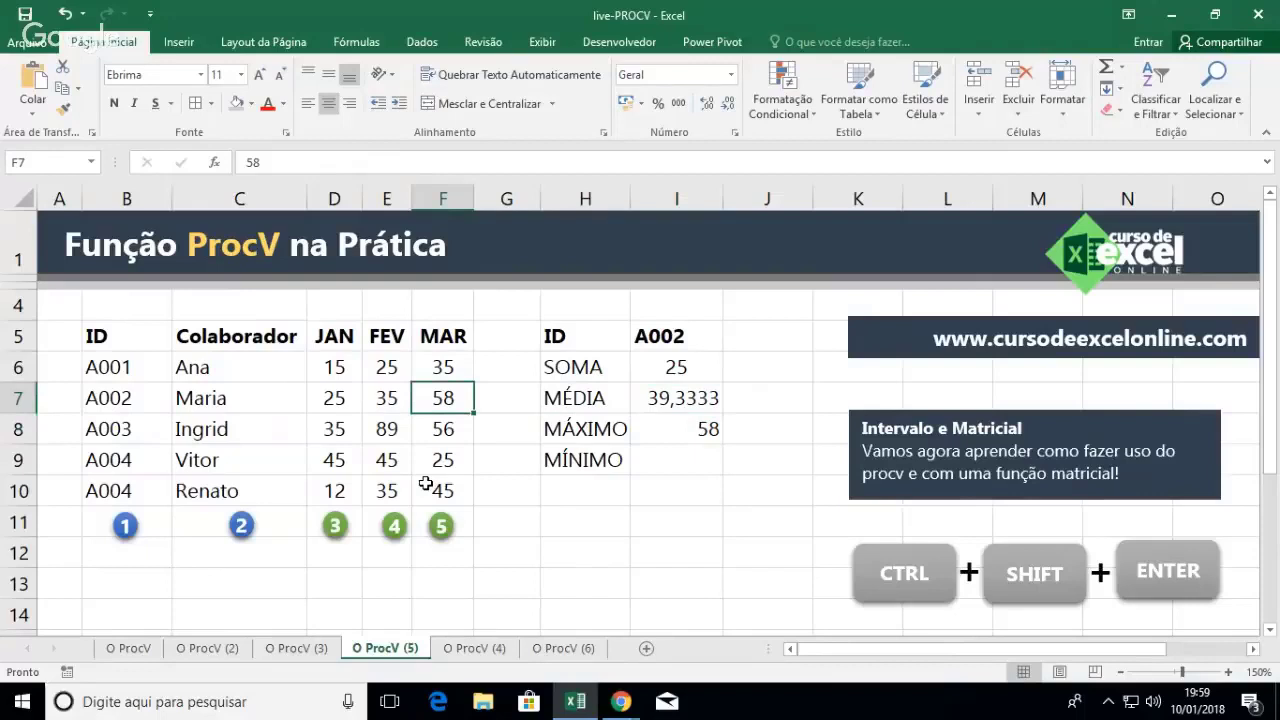
key("Right")
key("Right")
key("Right")
Enter =MÍNIMO(PROCV(I5;B5:F10;{3;4;5};0)) in I9 as a matrix formula
key("Down")
key("Down")
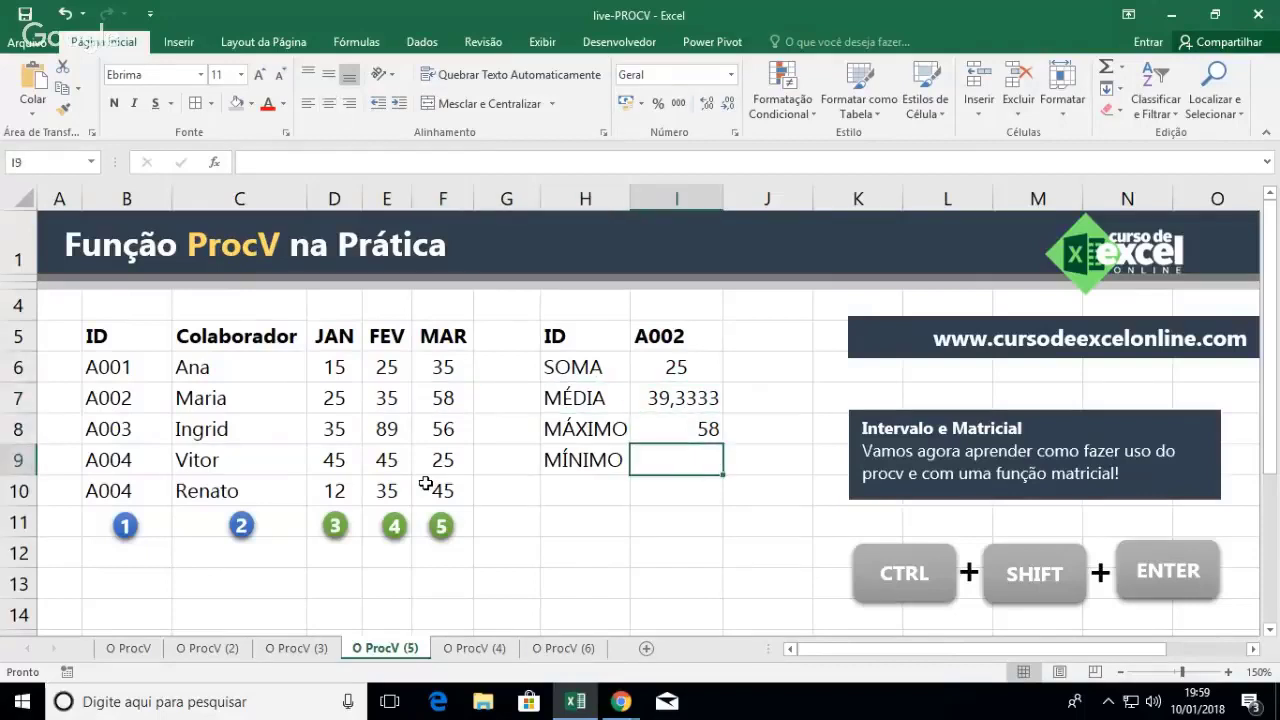
type("=MÍNIMO")
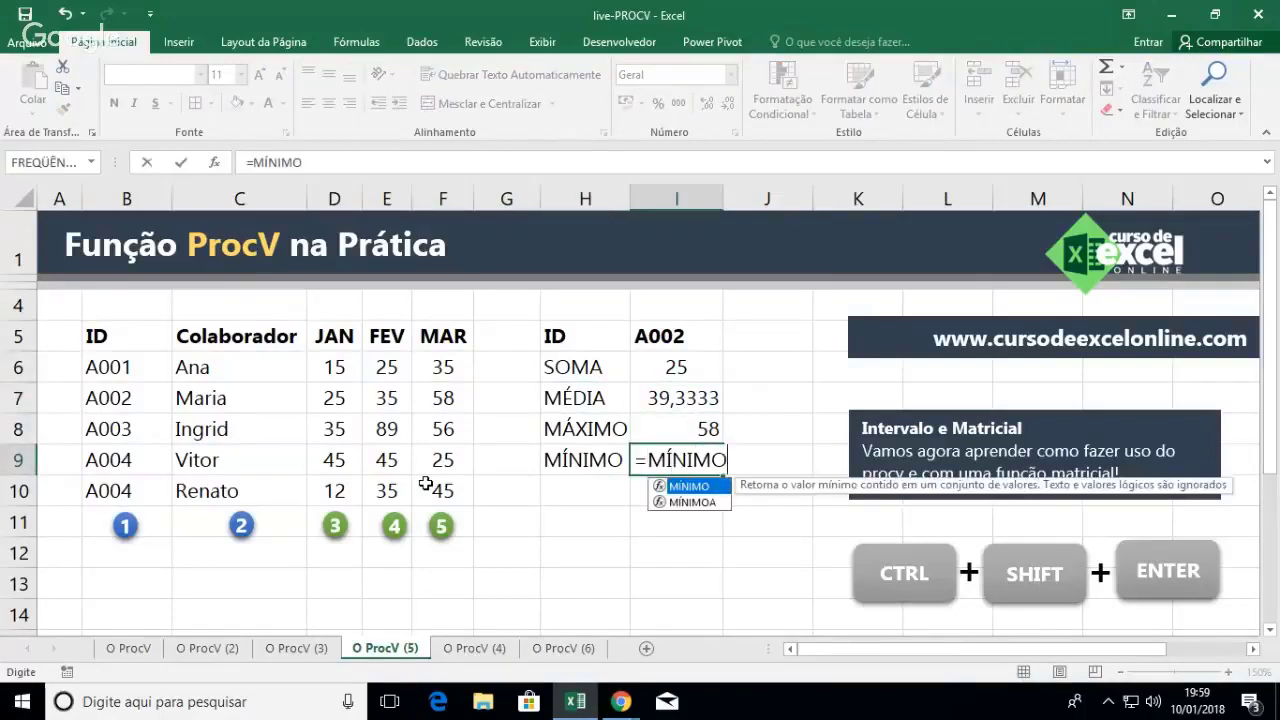
type("(")
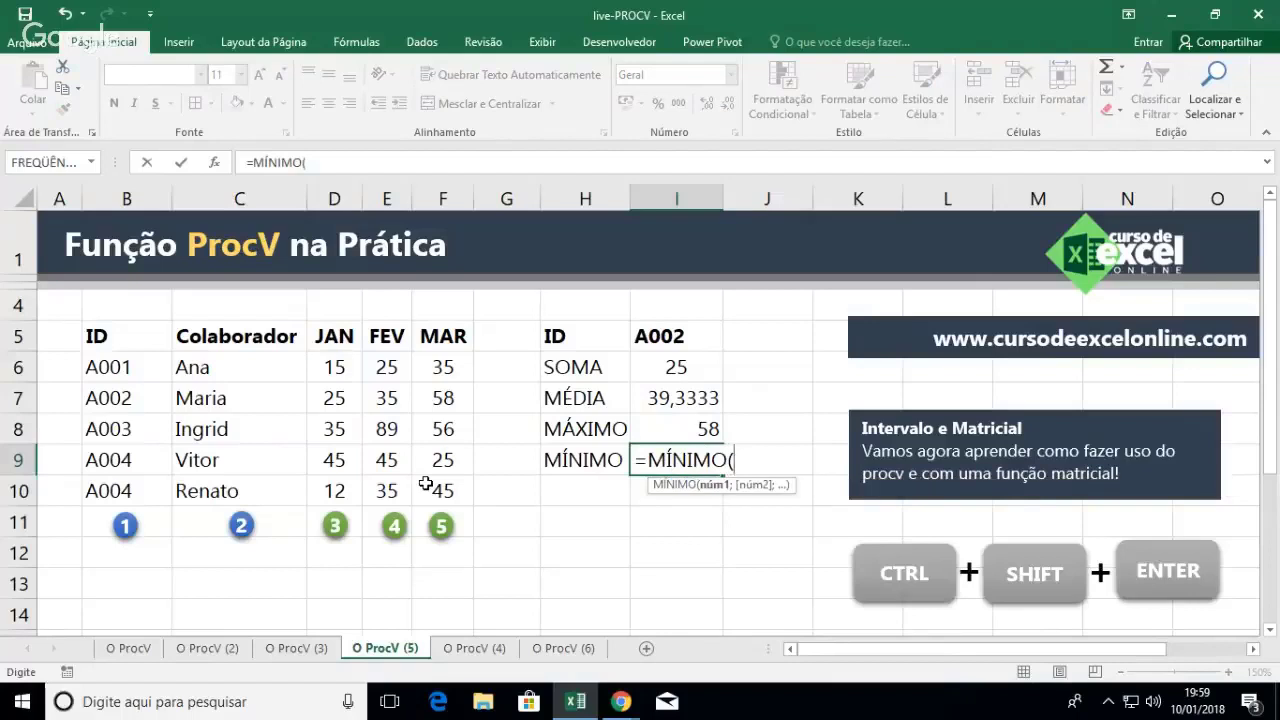
type("PROCV(")
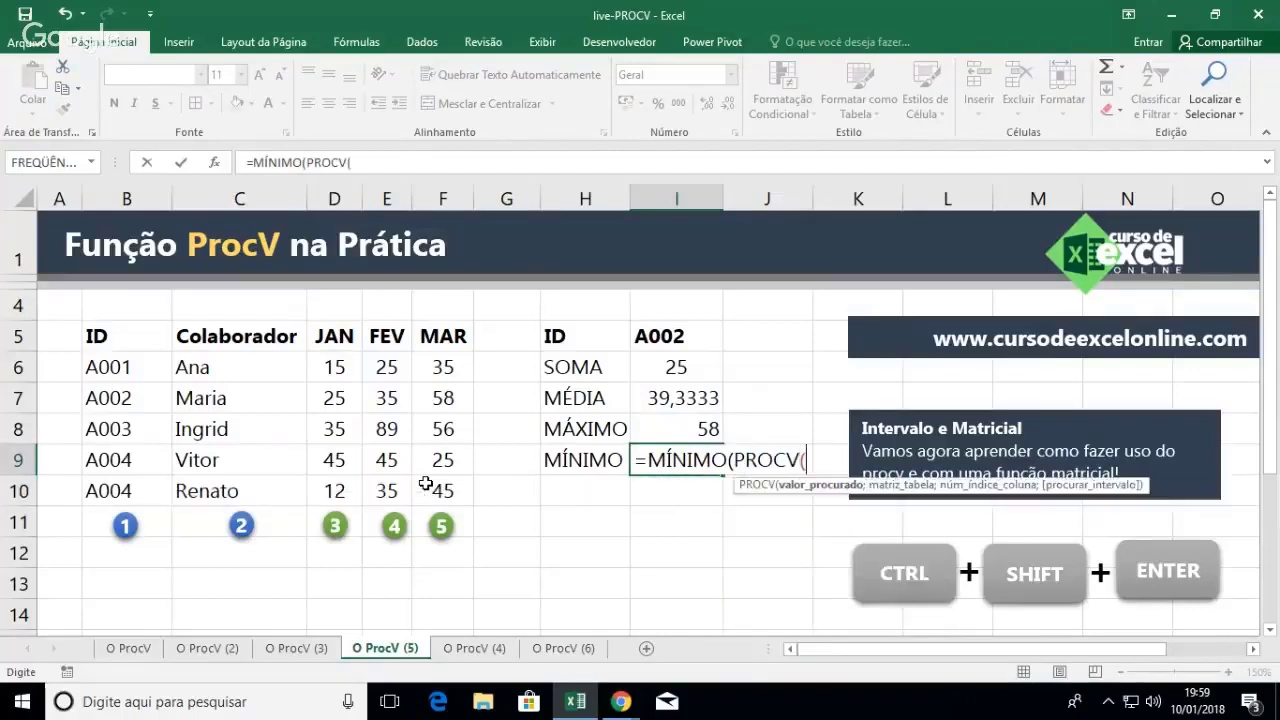
left_click(673, 337)
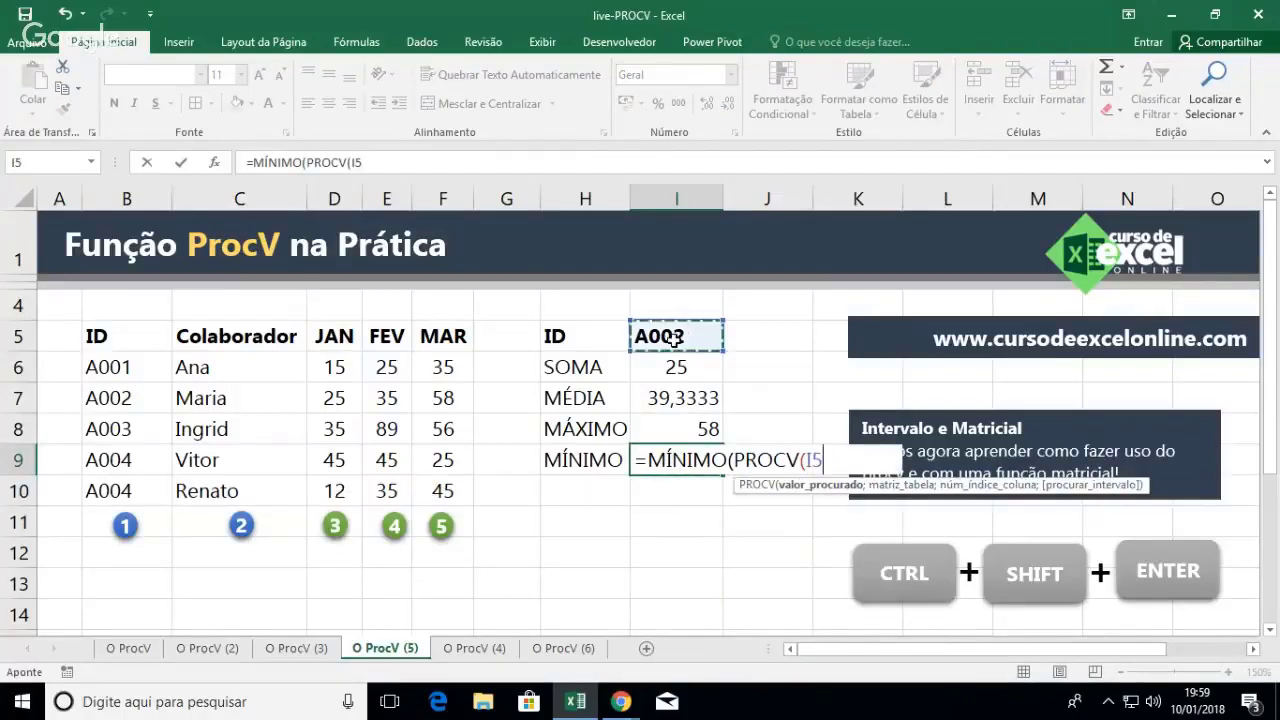
type(";")
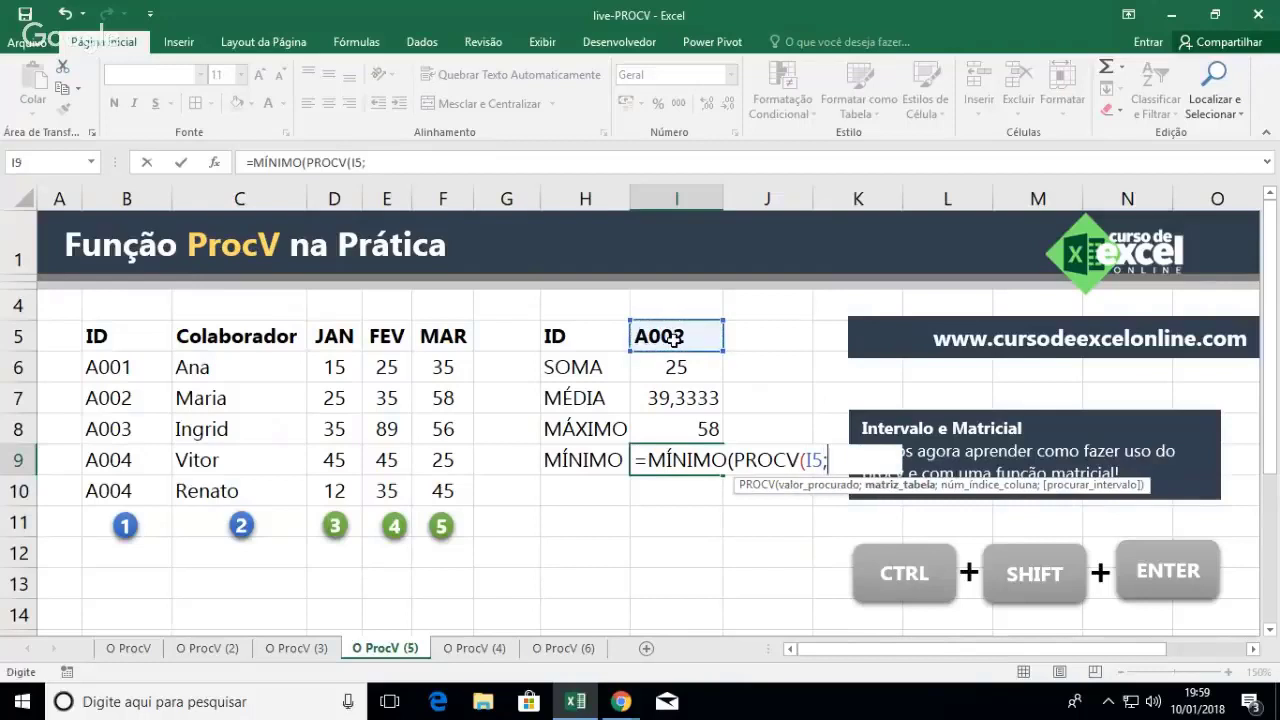
left_click(150, 337)
left_click_drag(150, 337, 423, 491)
type(";")
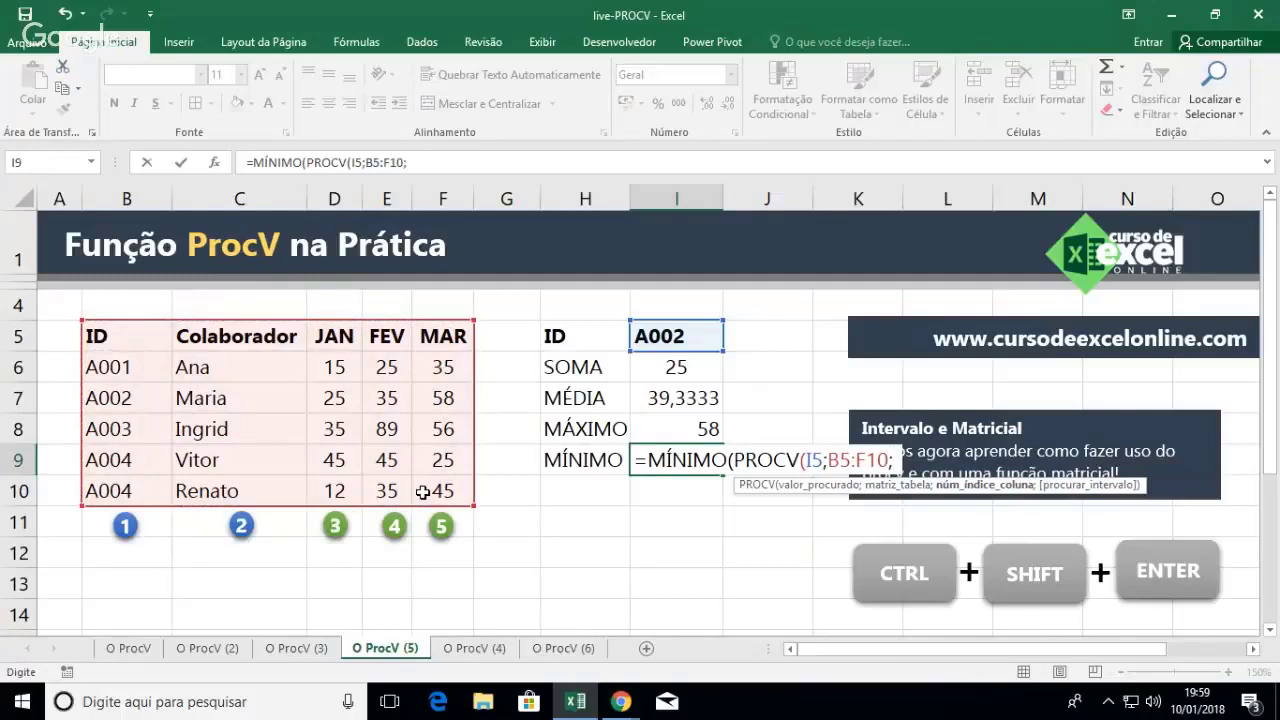
type("{3")
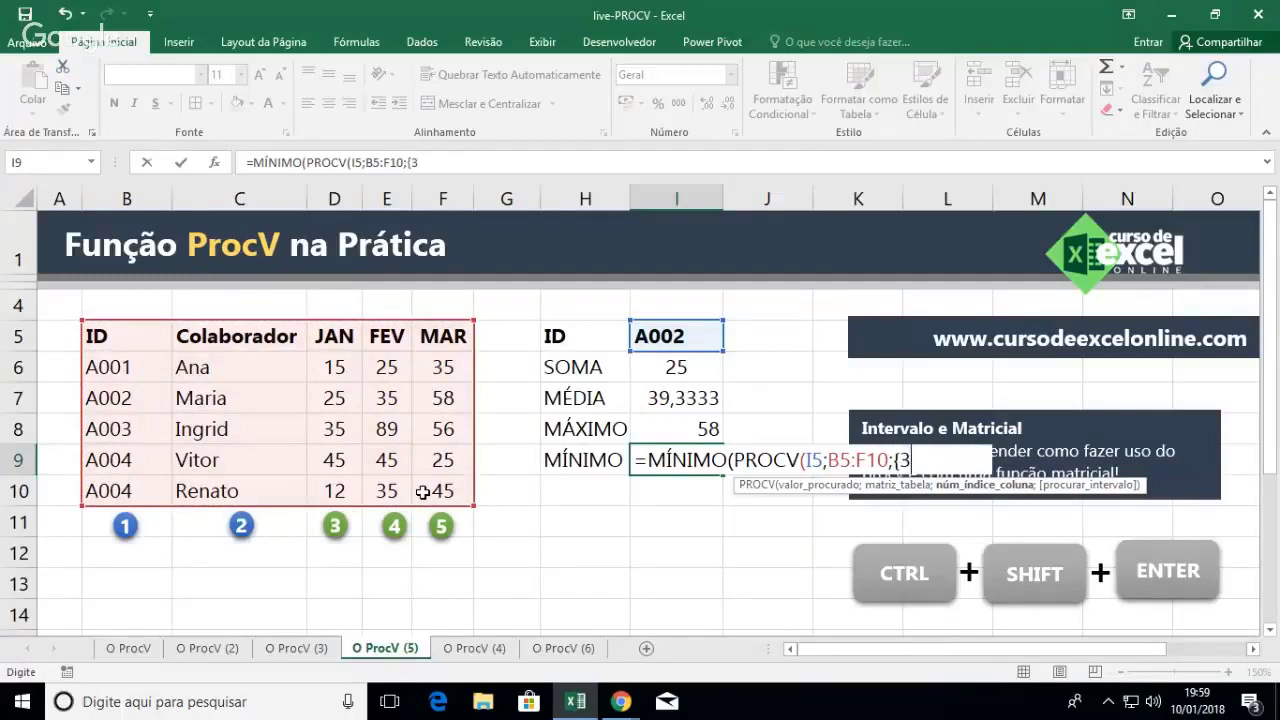
type(";4;5};0))")
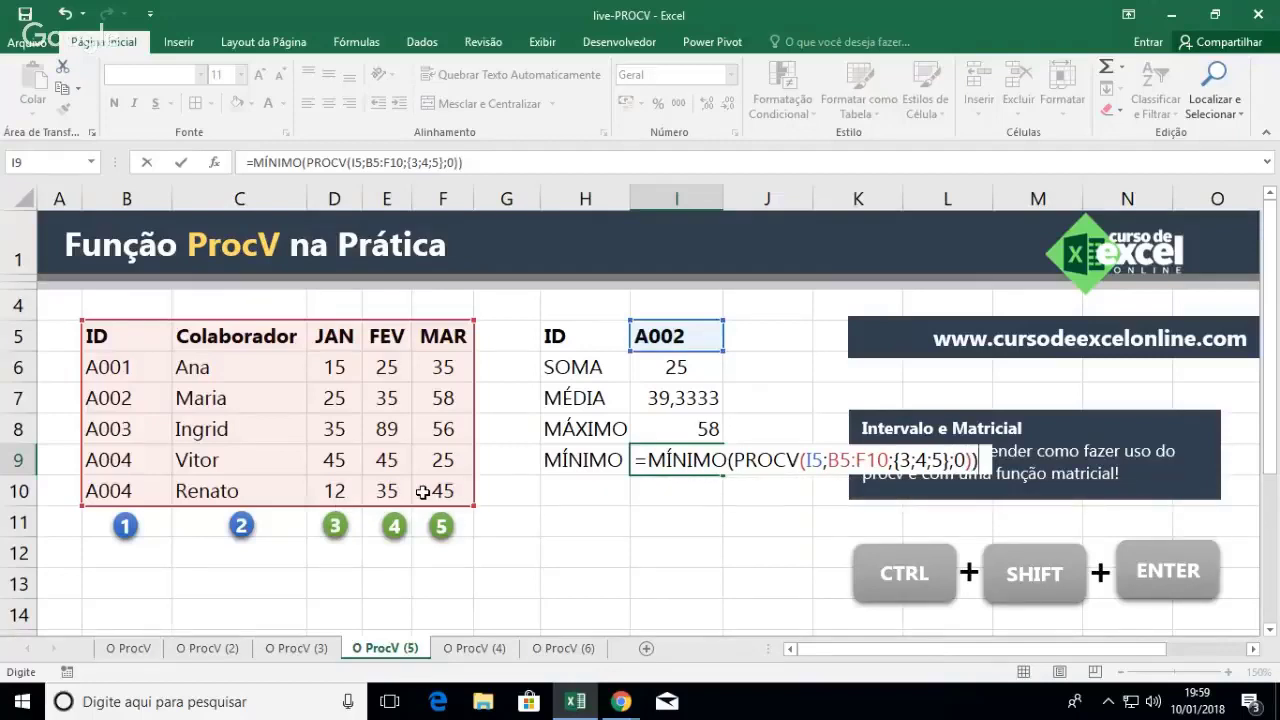
key("ctrl+shift+Return")
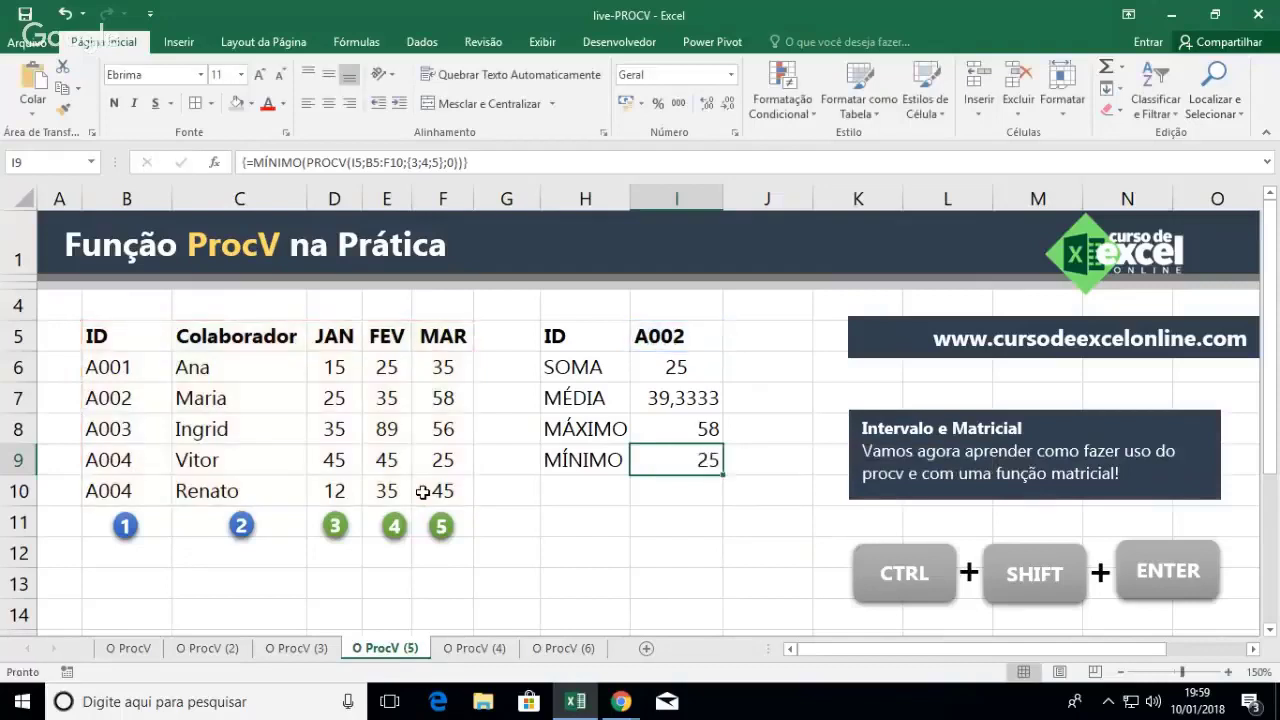
Change the lookup ID in I5 to a003
key("Up")
key("Up")
key("Up")
key("Up")
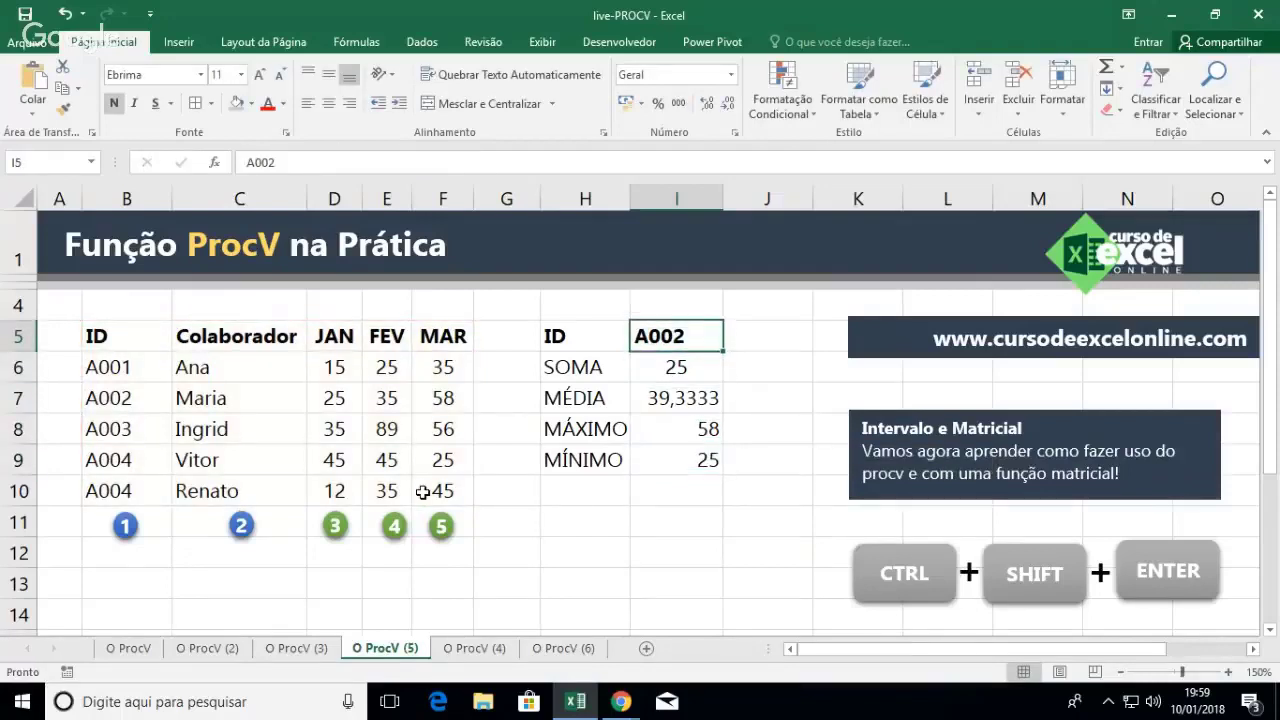
type("a003")
key("Return")
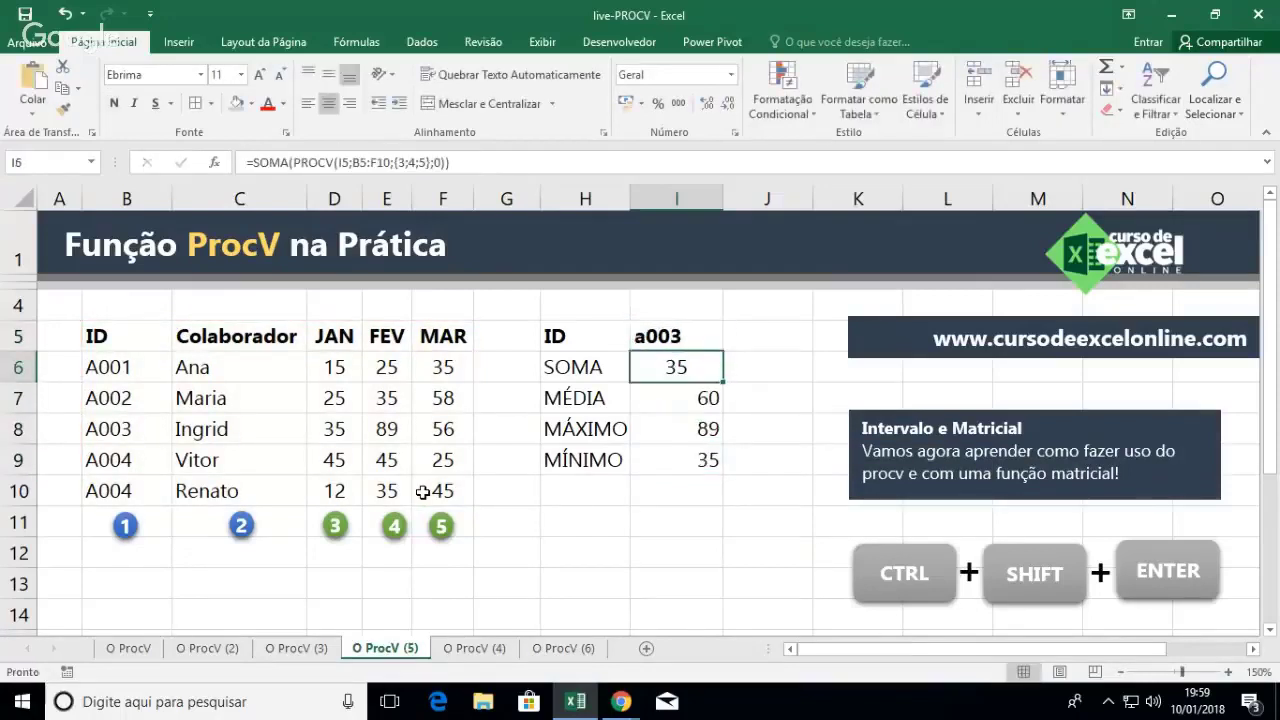
Center-align the four results in I6:I9
key("shift+Down")
key("shift+Down")
key("shift+Down")
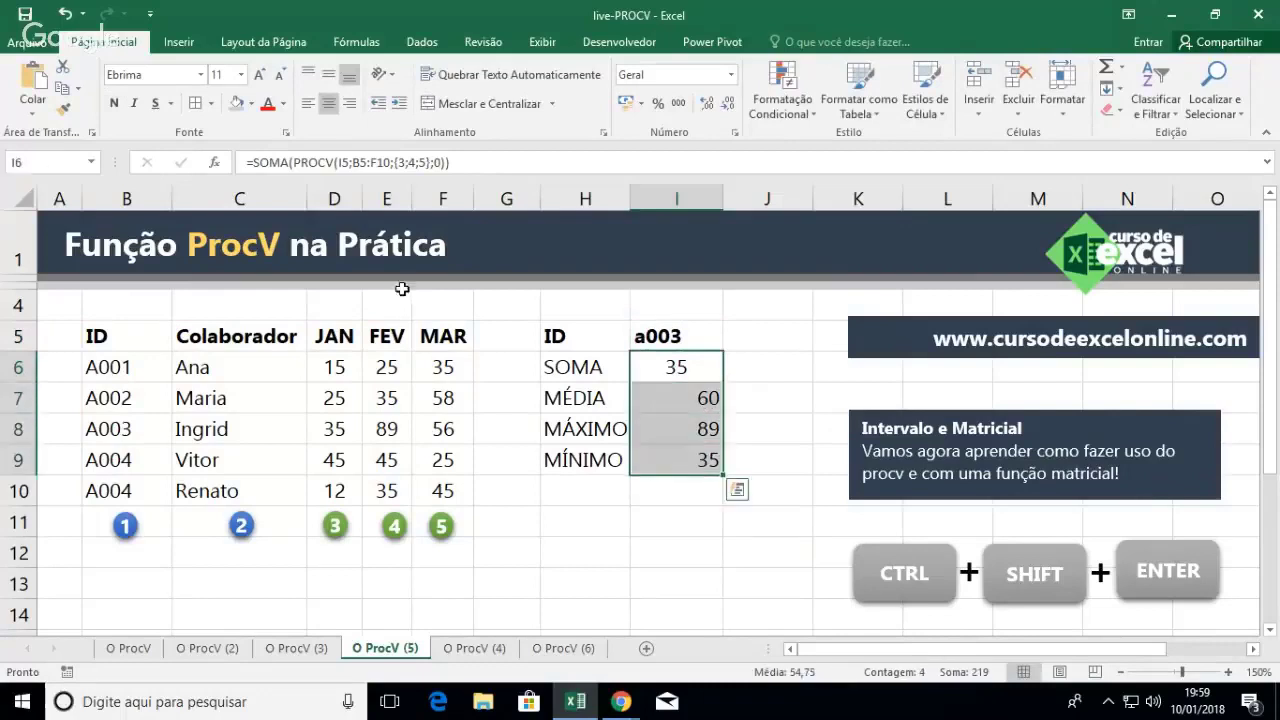
left_click(329, 104)
left_click(329, 104)
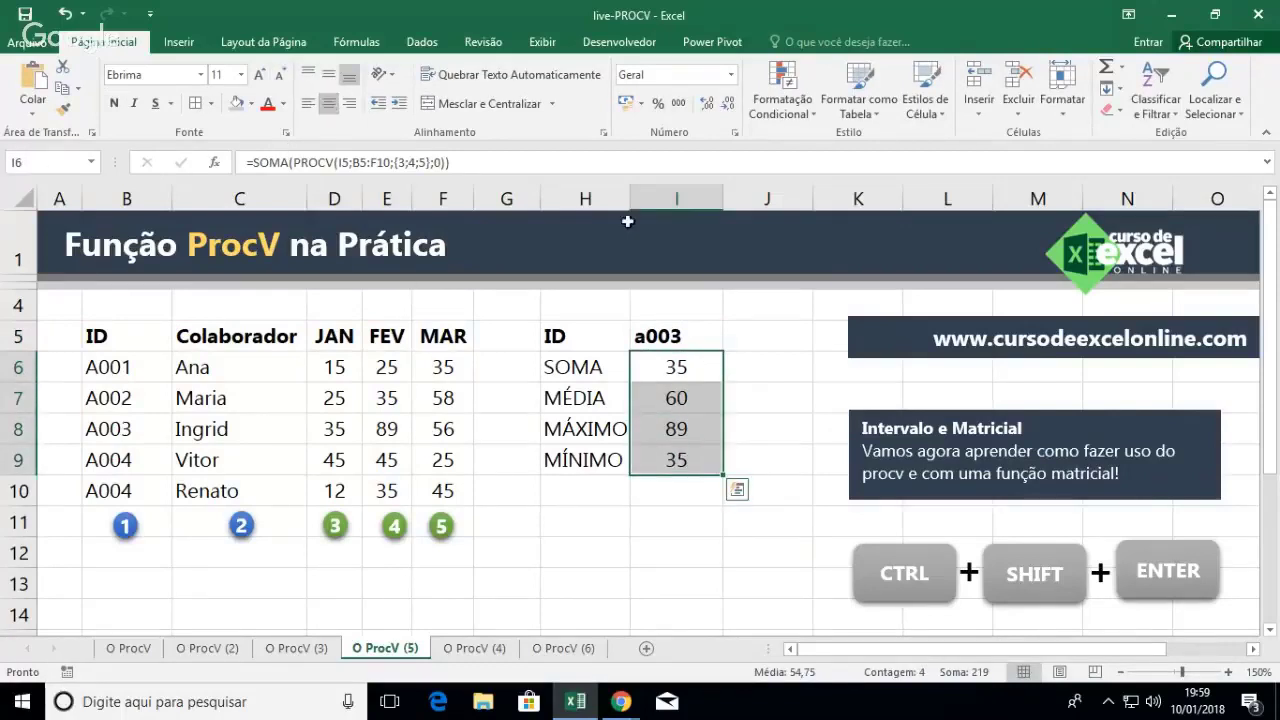
Try the lookup ID a004 in I5, followed by A005
left_click(712, 334)
type("a00")
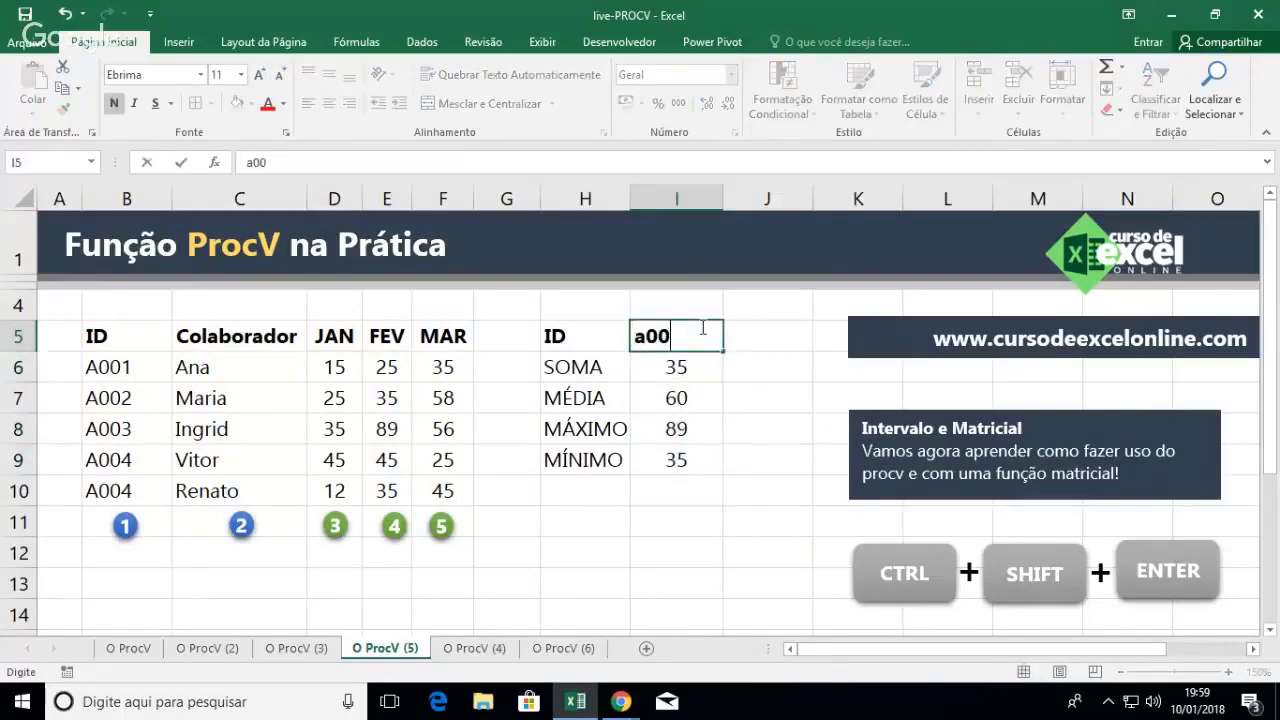
type("4")
key("Return")
left_click(701, 330)
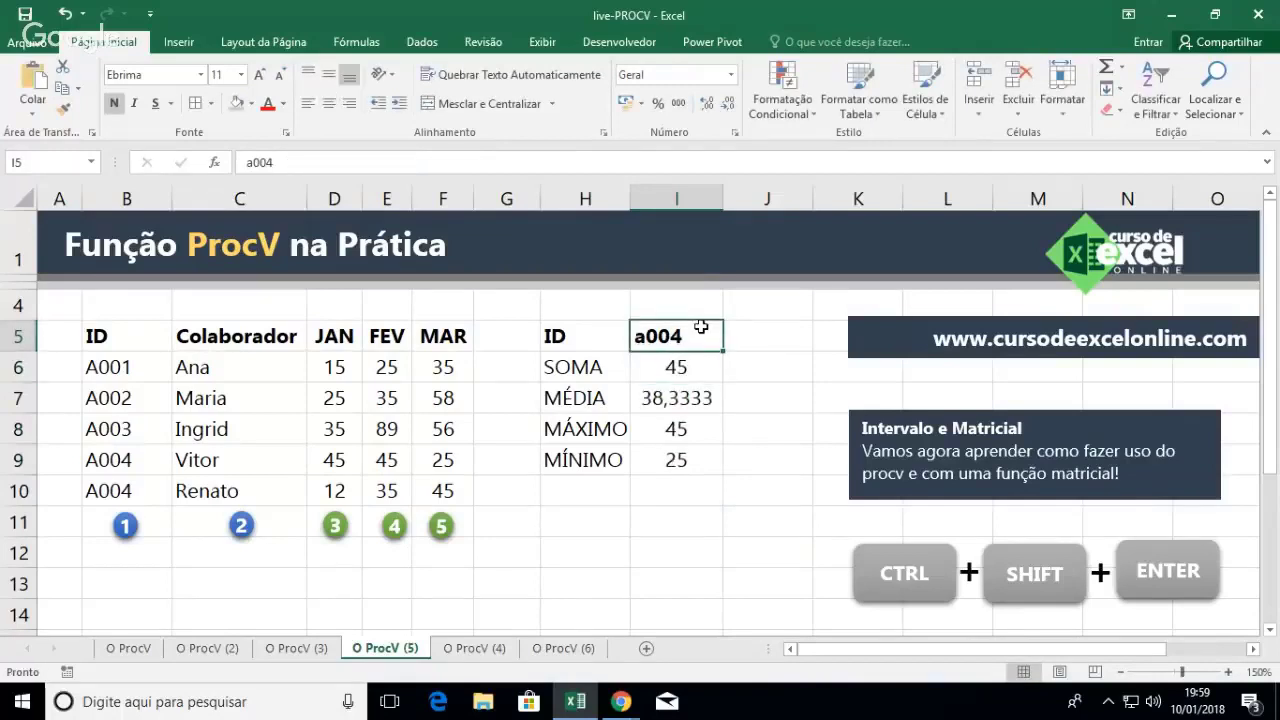
type("A005")
key("Return")
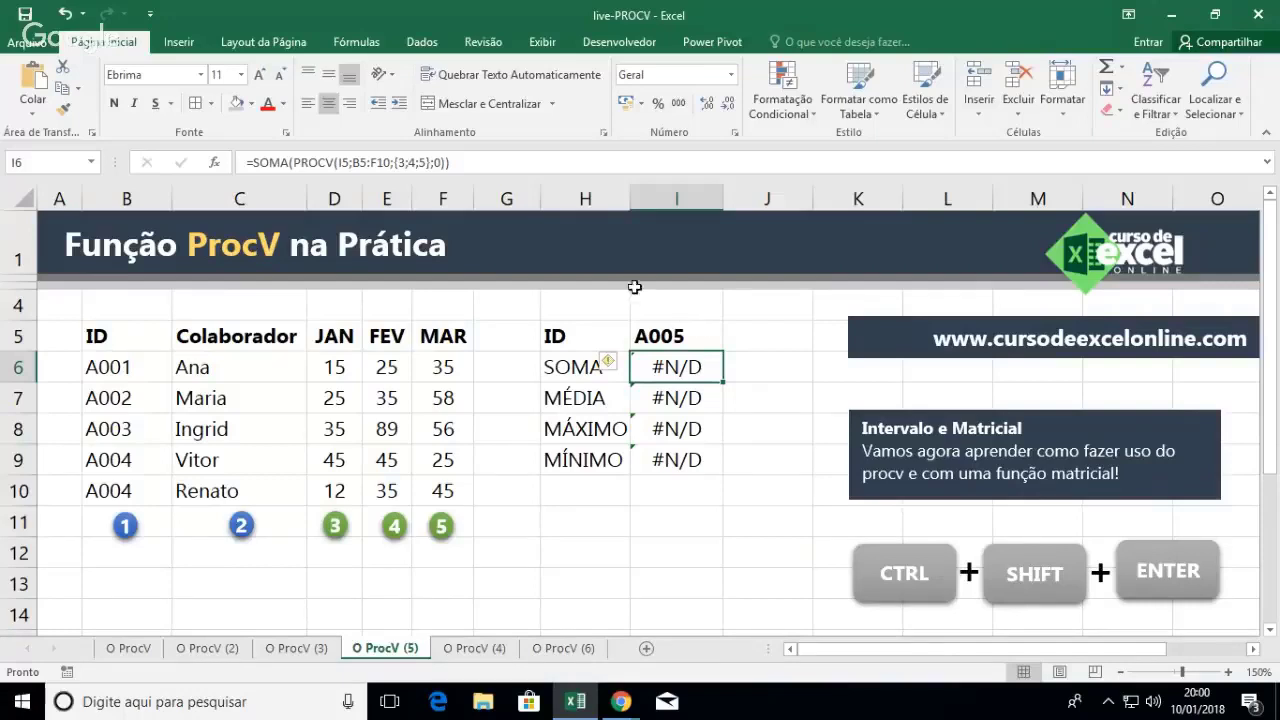
Examine the A001 row's monthly values and its full record from ID to MAR
left_click_drag(338, 372, 436, 376)
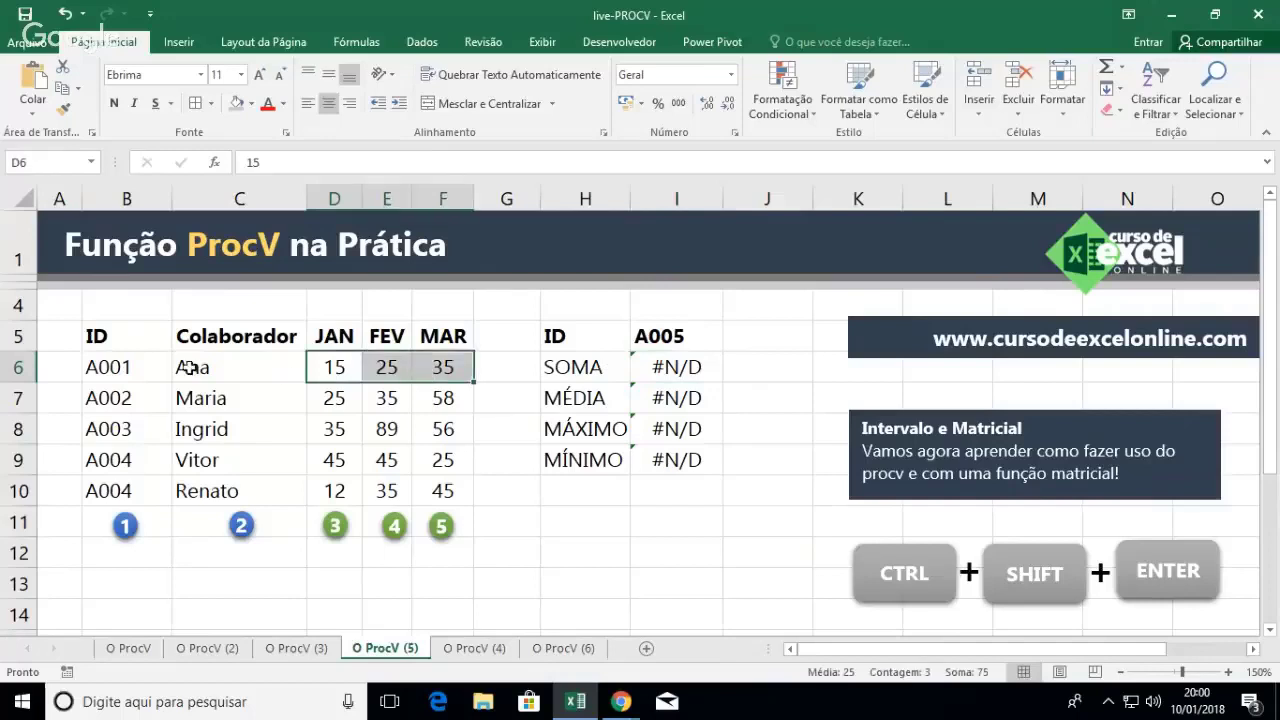
left_click_drag(144, 368, 438, 376)
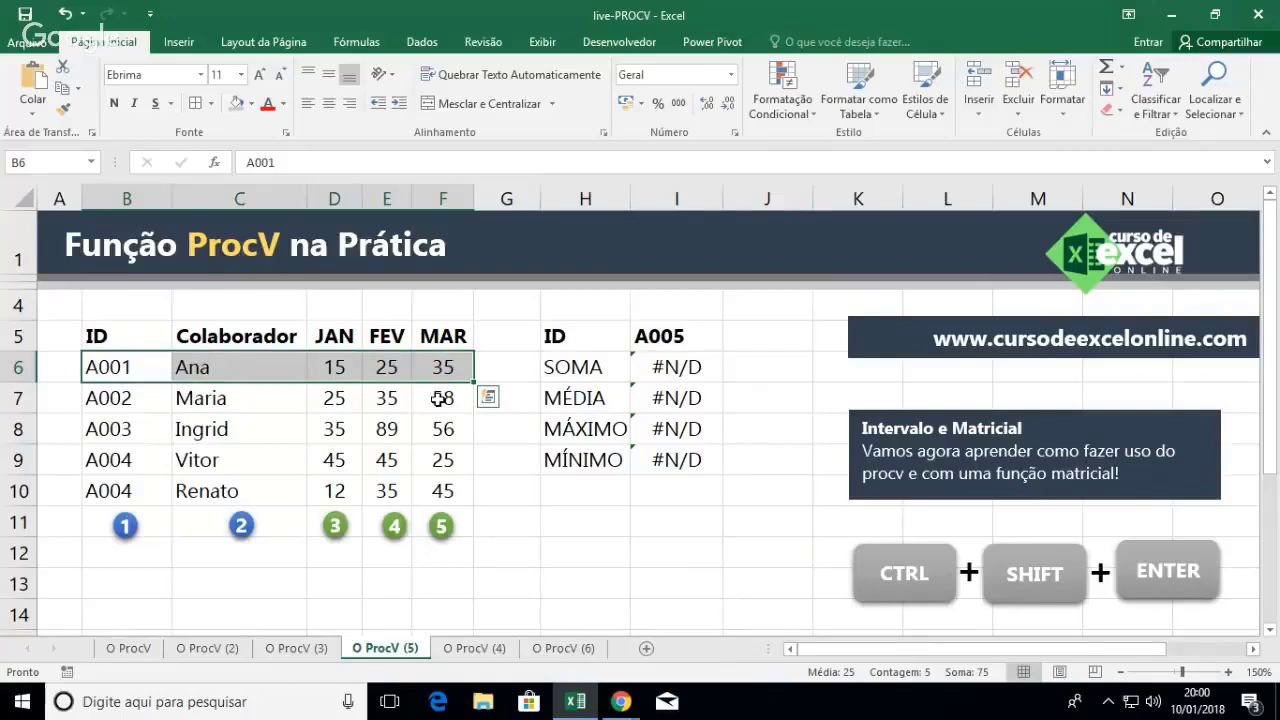
Open the O ProcV (4) sheet and select the empty Colaborador lookup cell H5
left_click(482, 652)
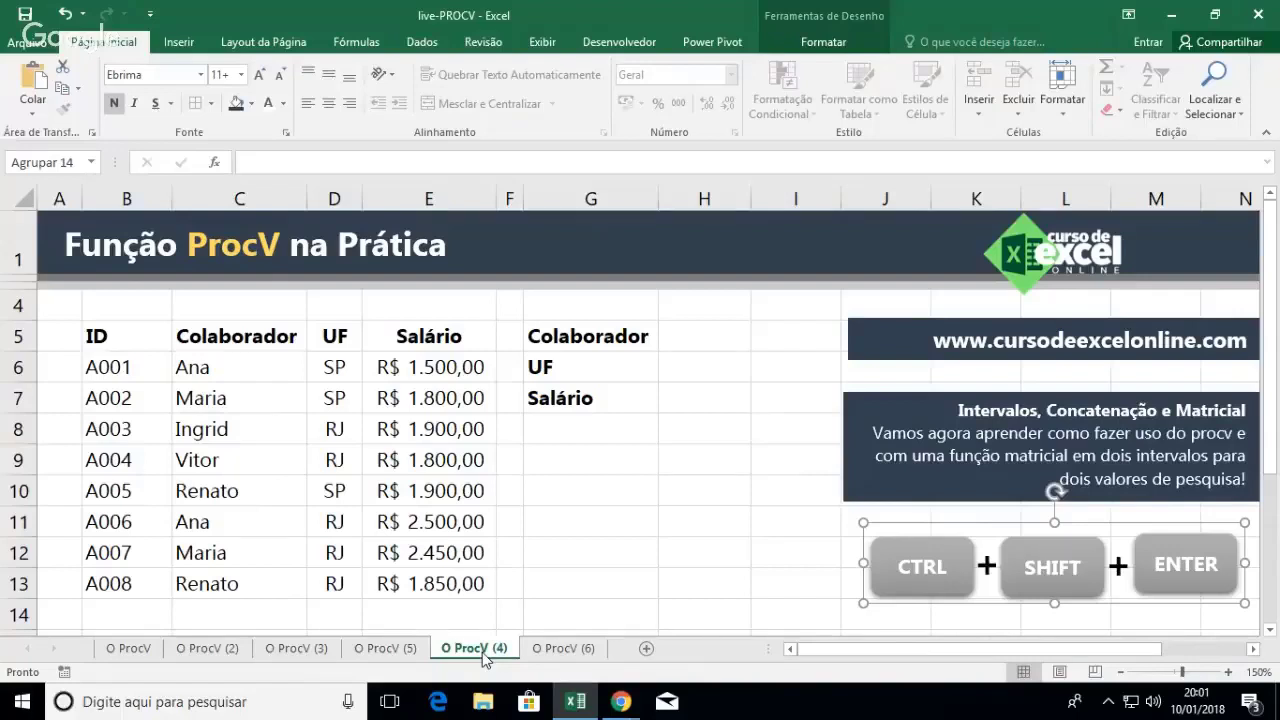
left_click(713, 336)
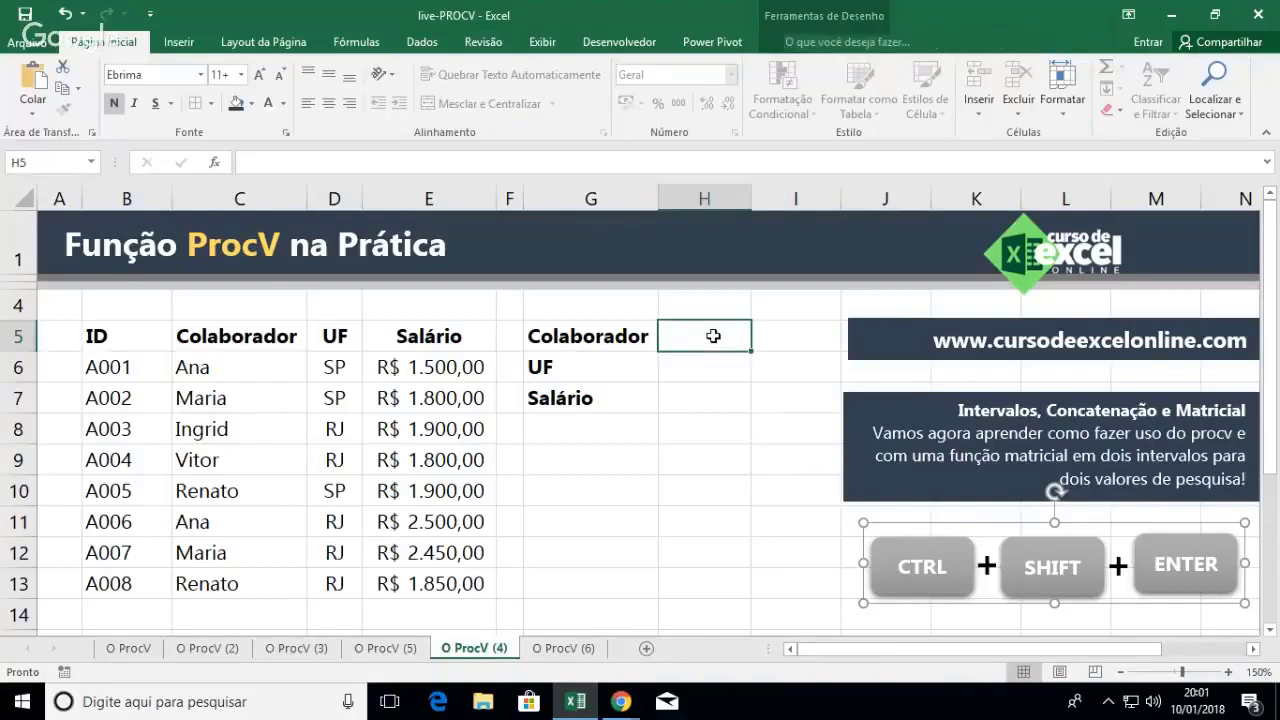
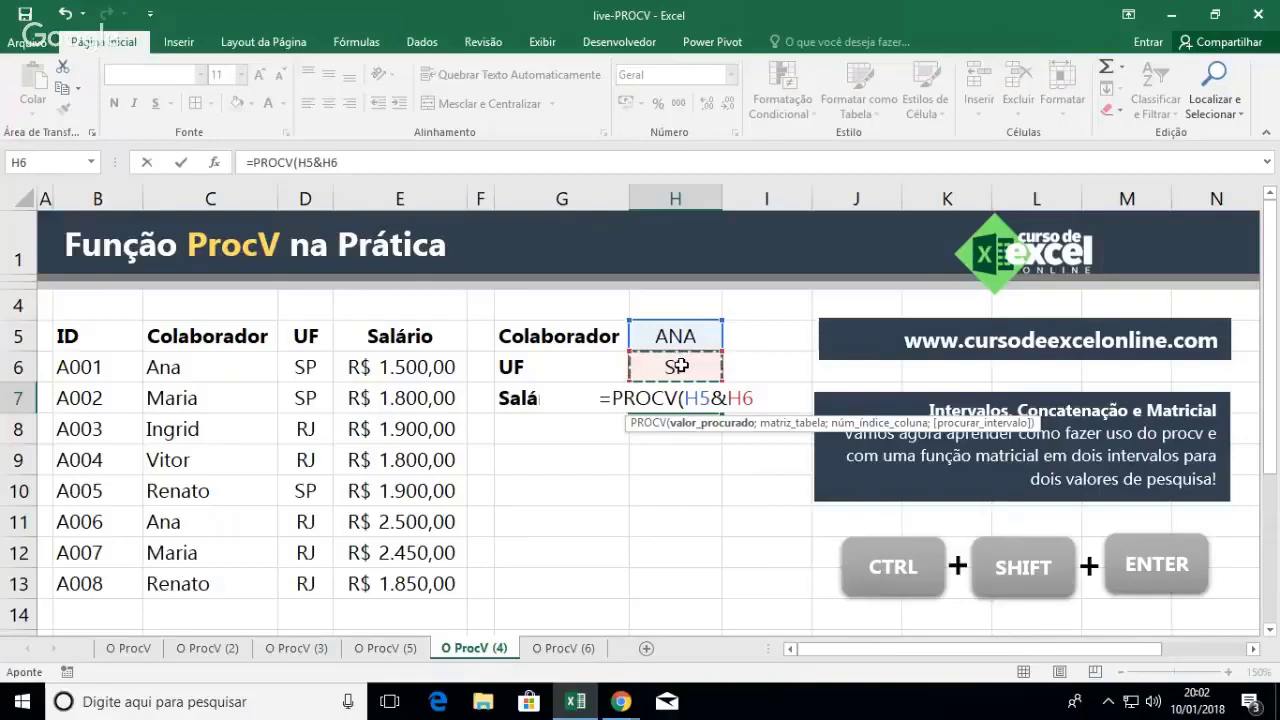
Complete the Salário formula in H7 as =PROCV(H5&H6;C5:E13&D5:F13;3;0), entered as a regular formula
type(";")
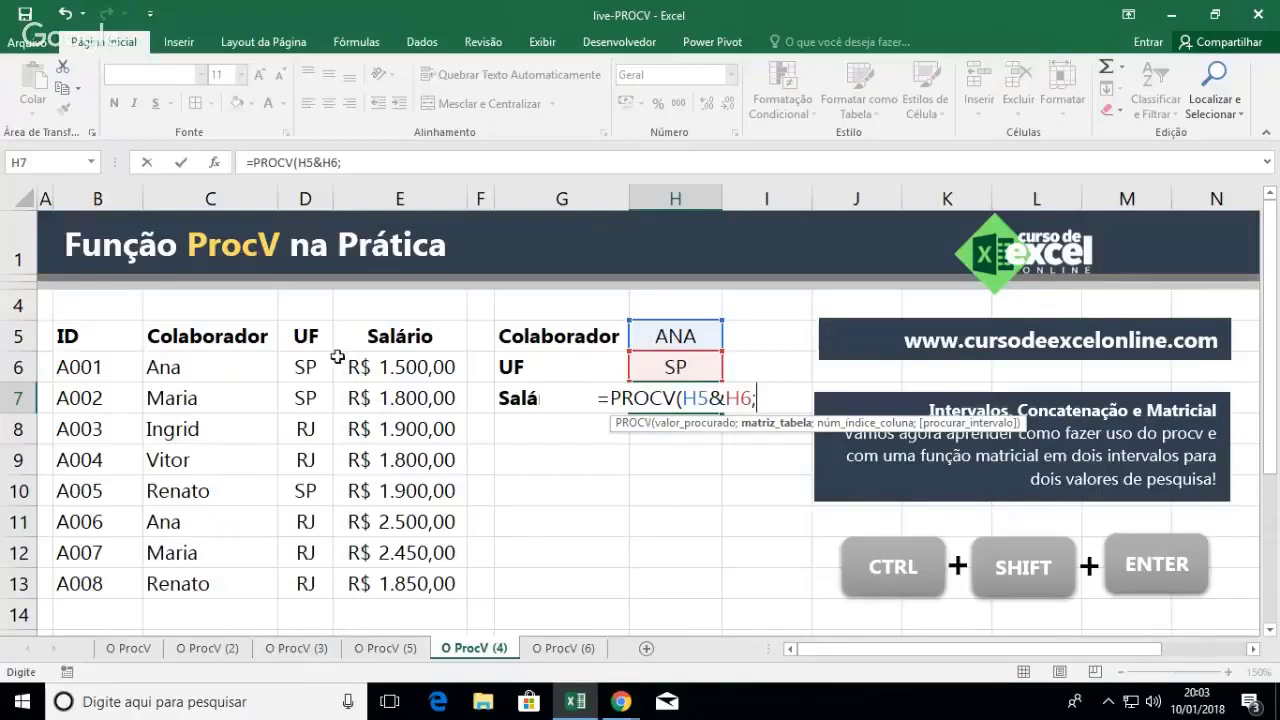
left_click(254, 340)
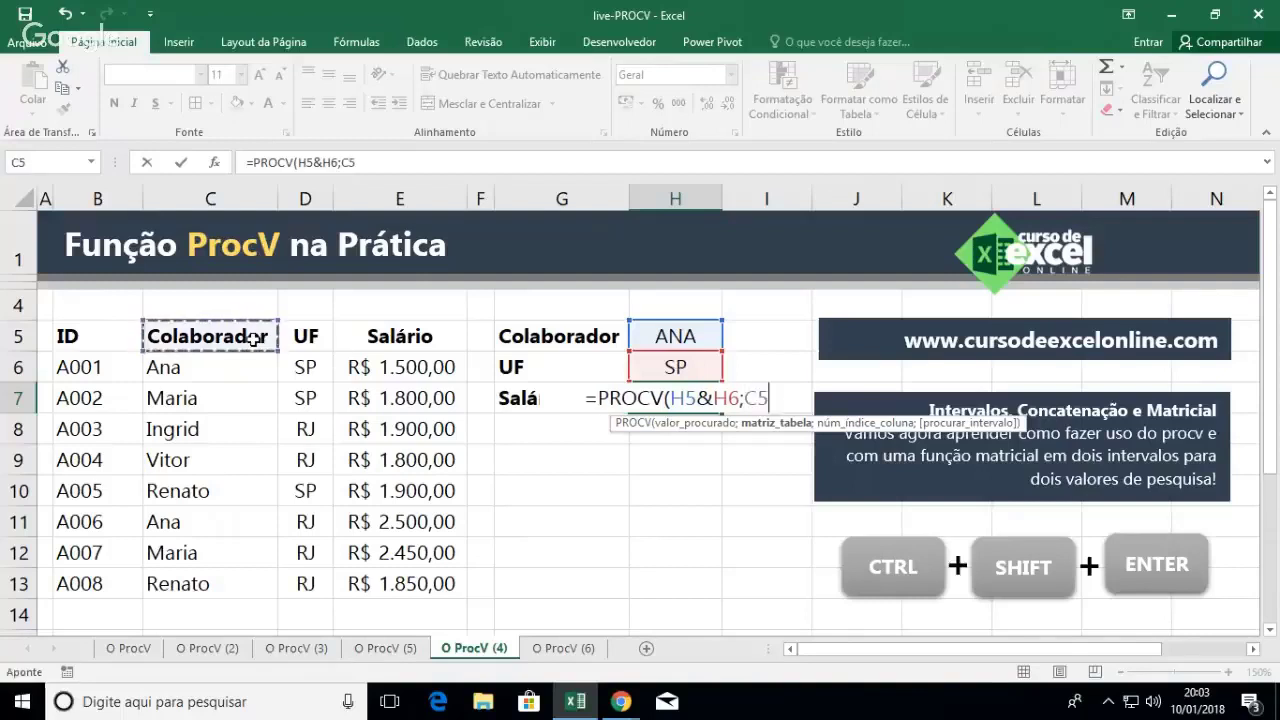
left_click_drag(254, 340, 382, 580)
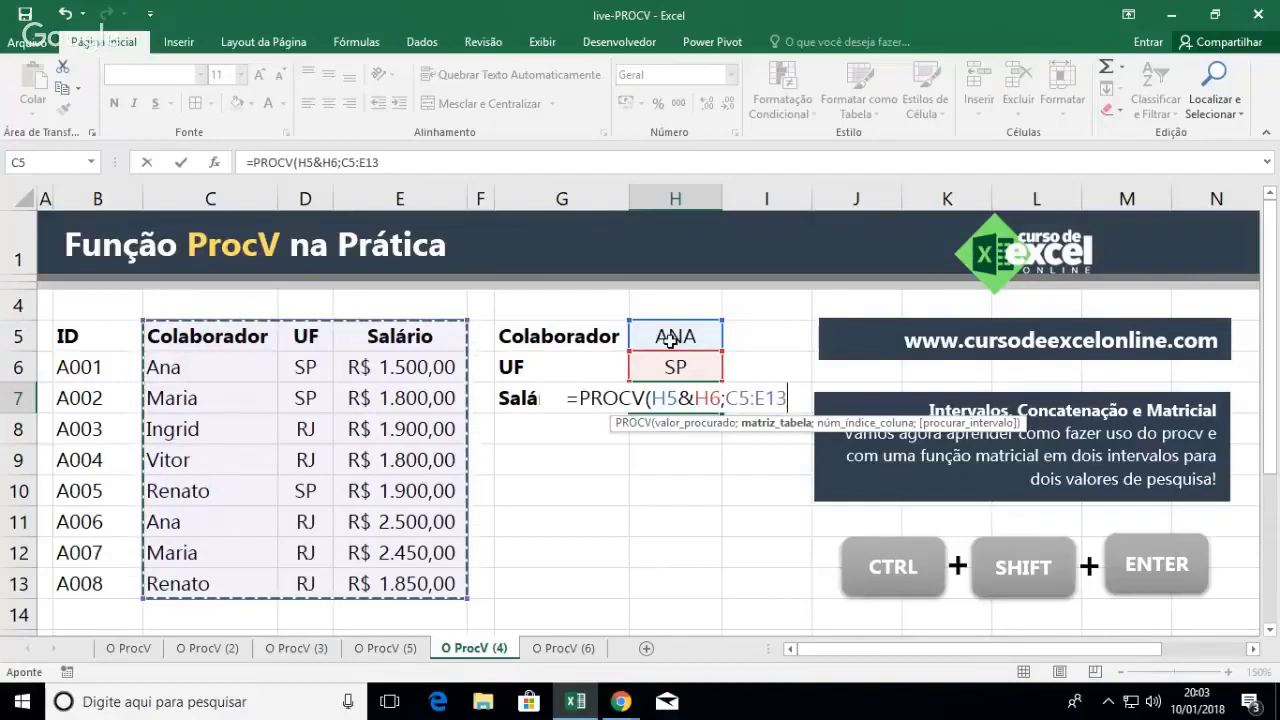
type("&")
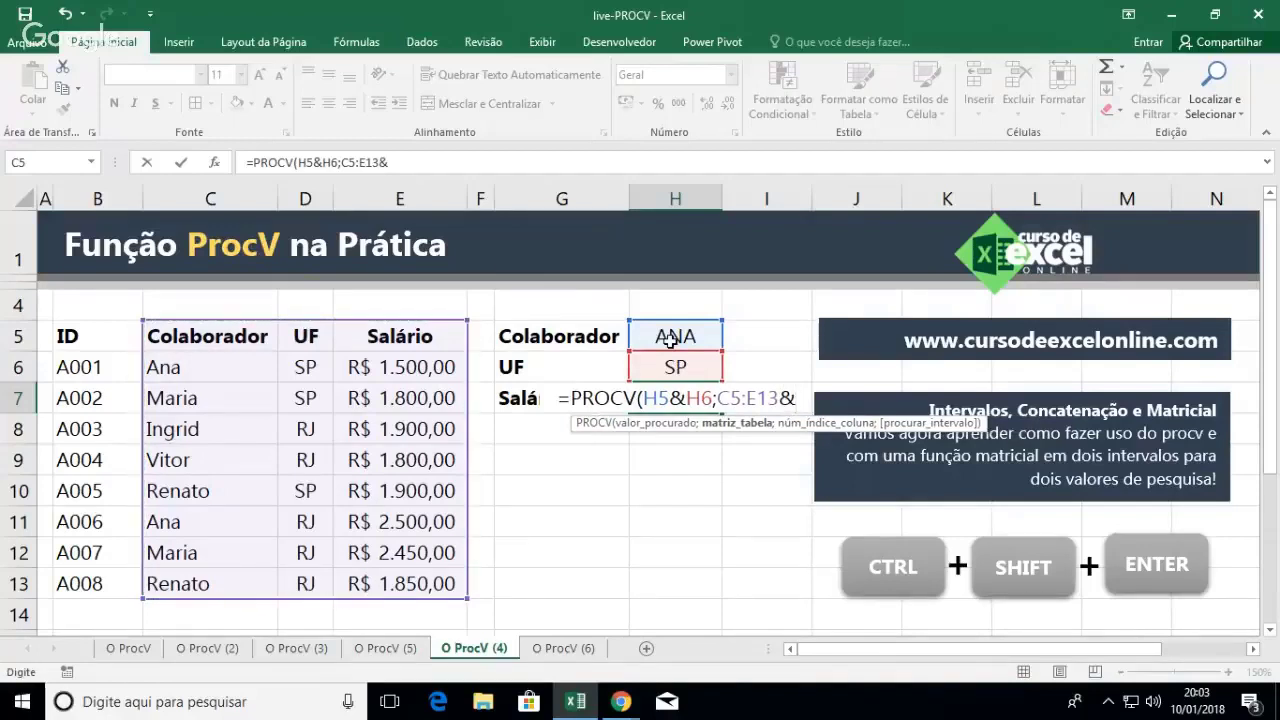
left_click(320, 336)
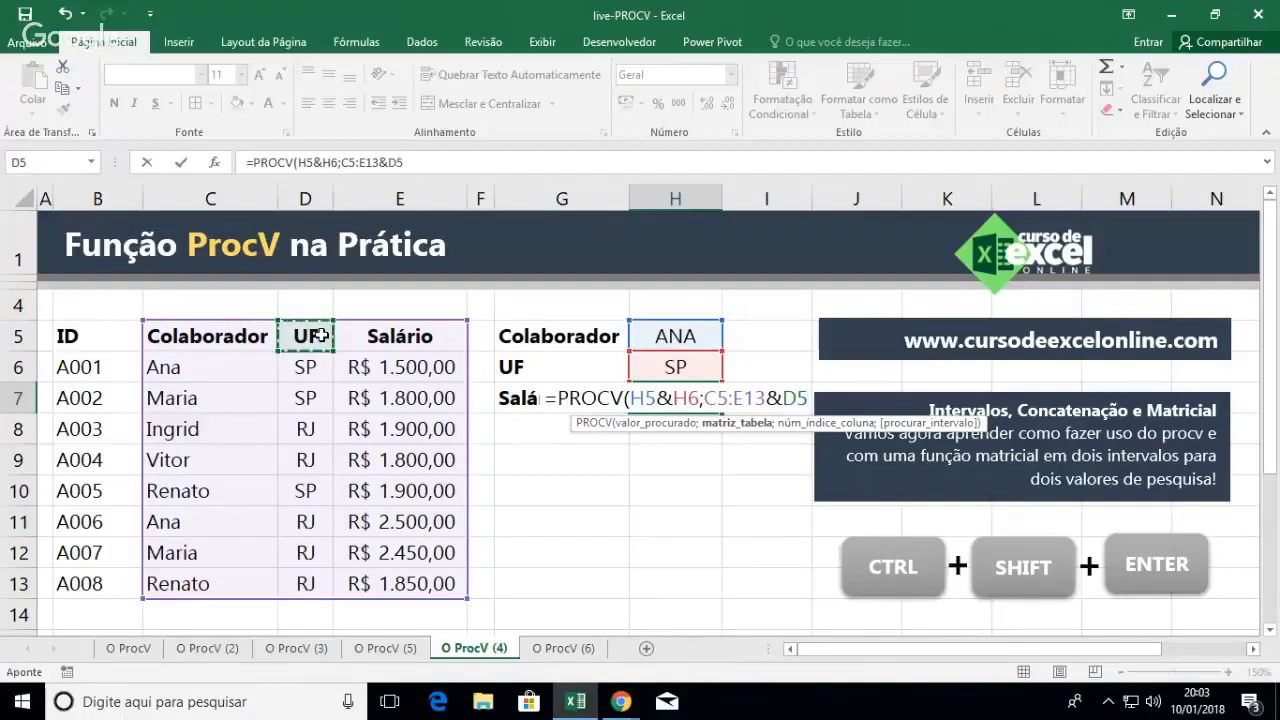
left_click_drag(320, 336, 483, 582)
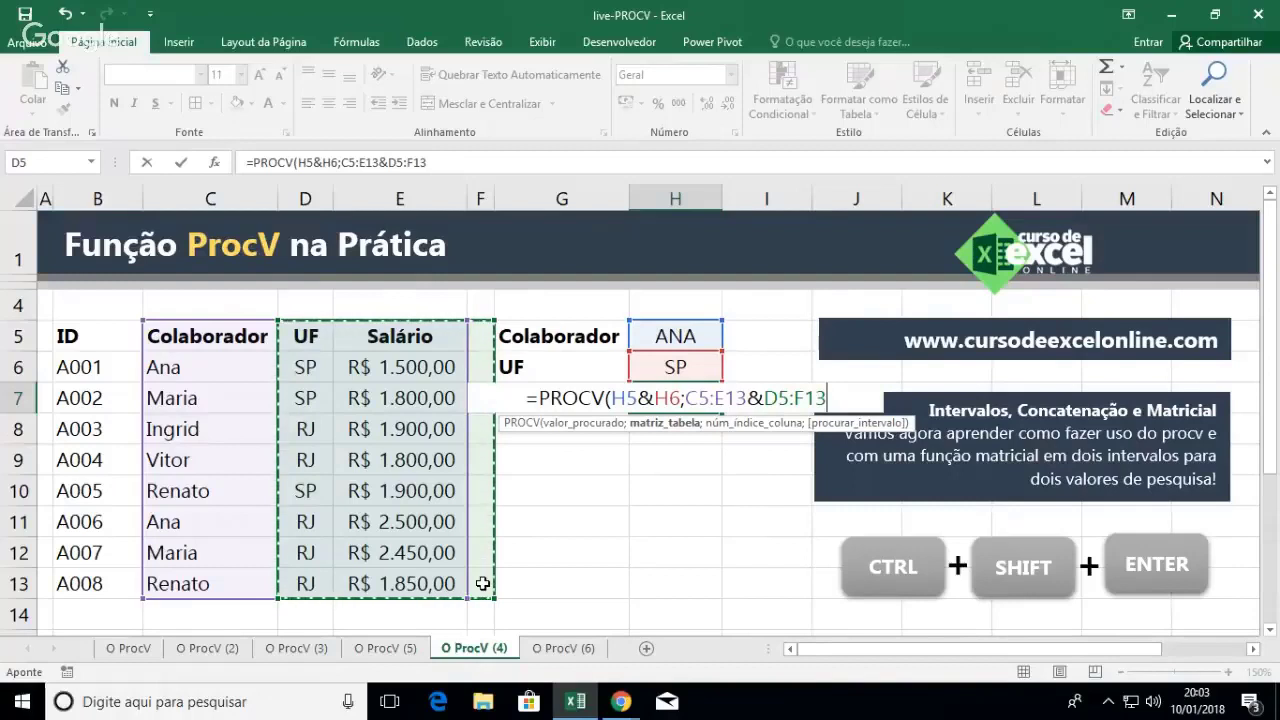
type(";")
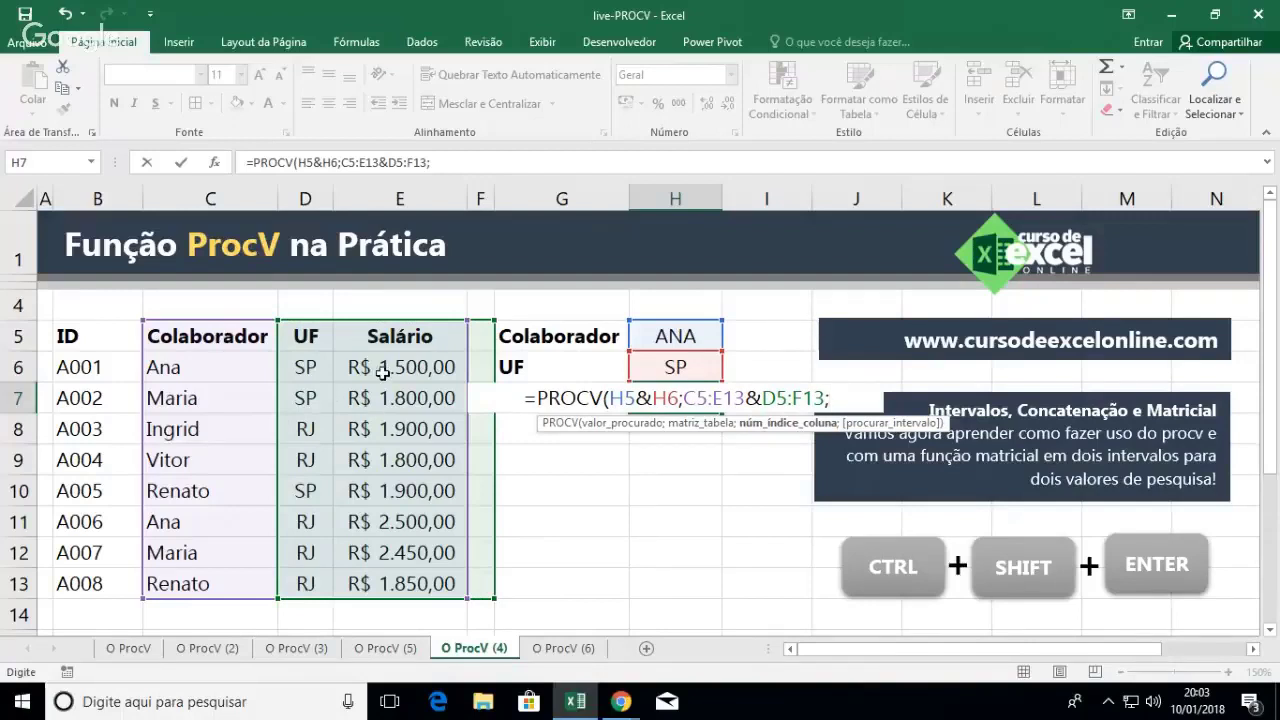
type("3")
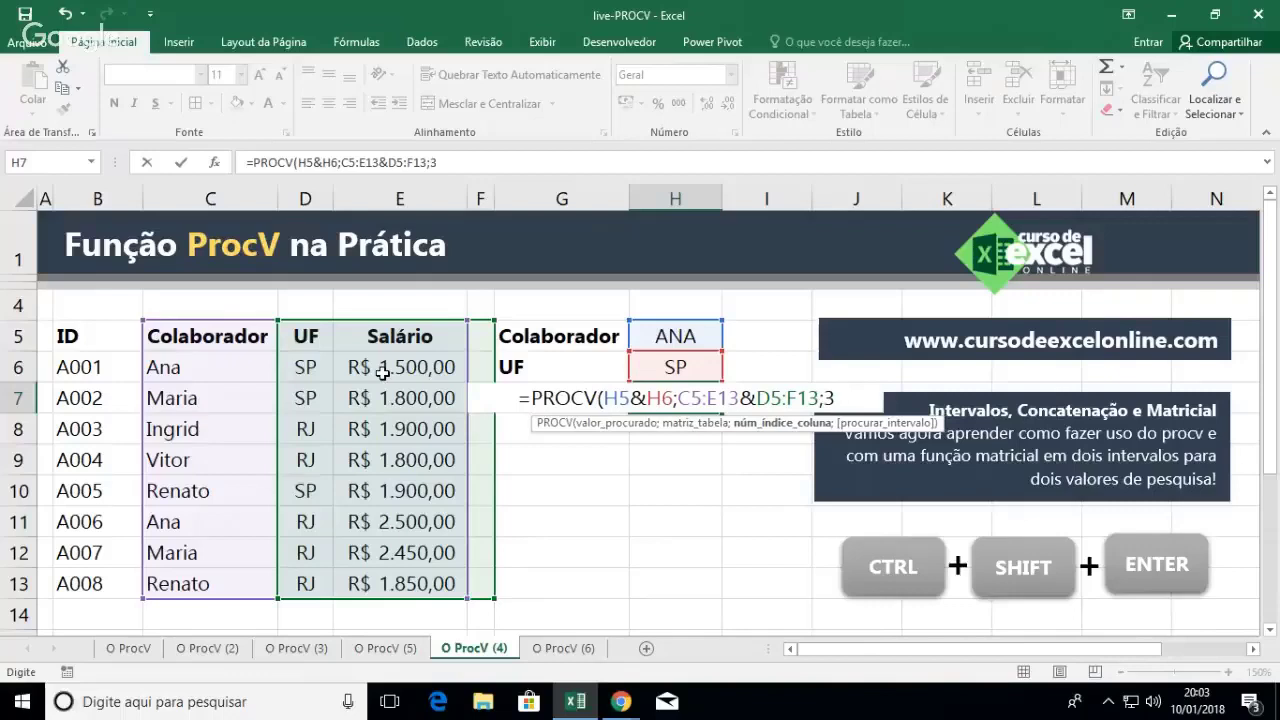
type(";0")
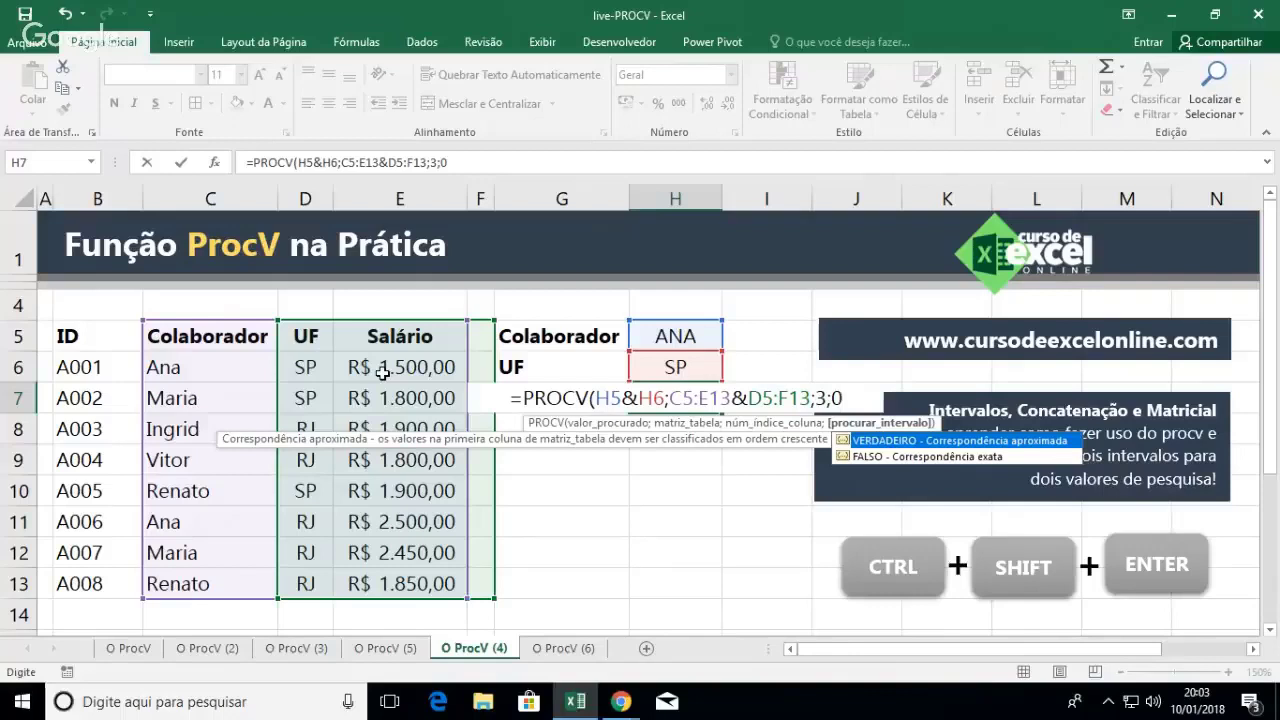
type(")")
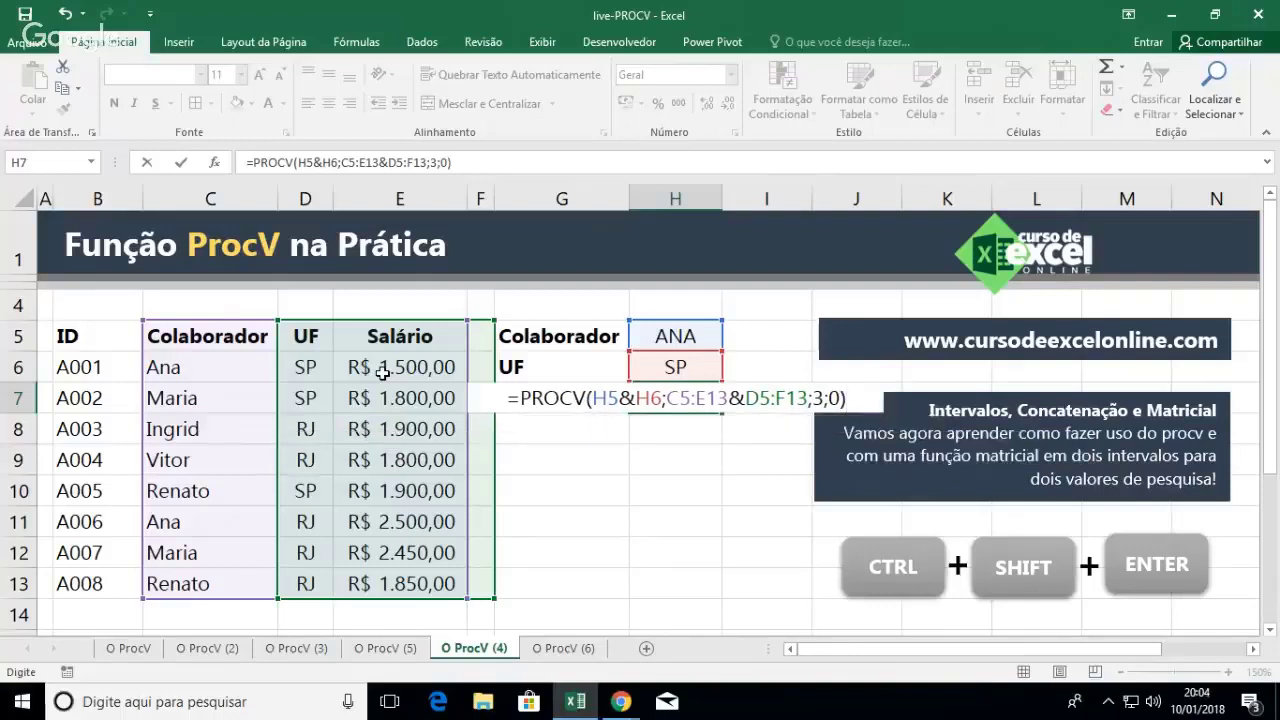
key("Return")
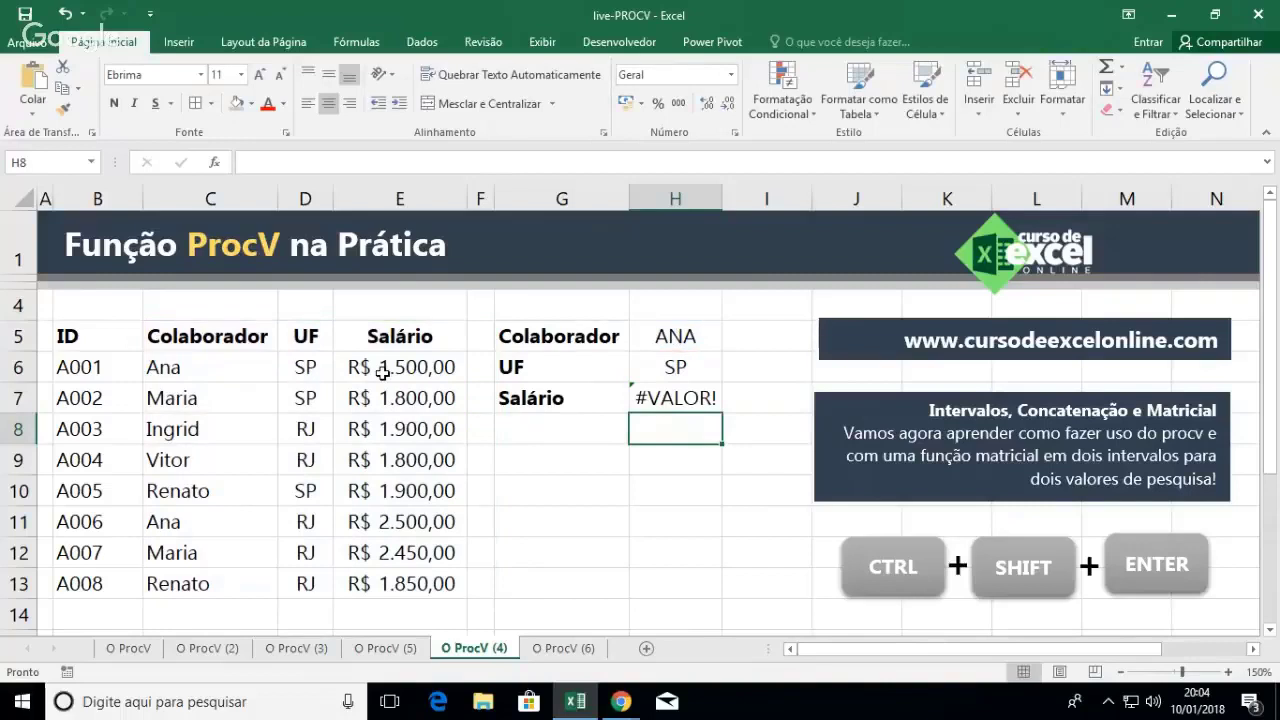
Convert the PROCV formula in H7 to a matrix formula
left_click(713, 396)
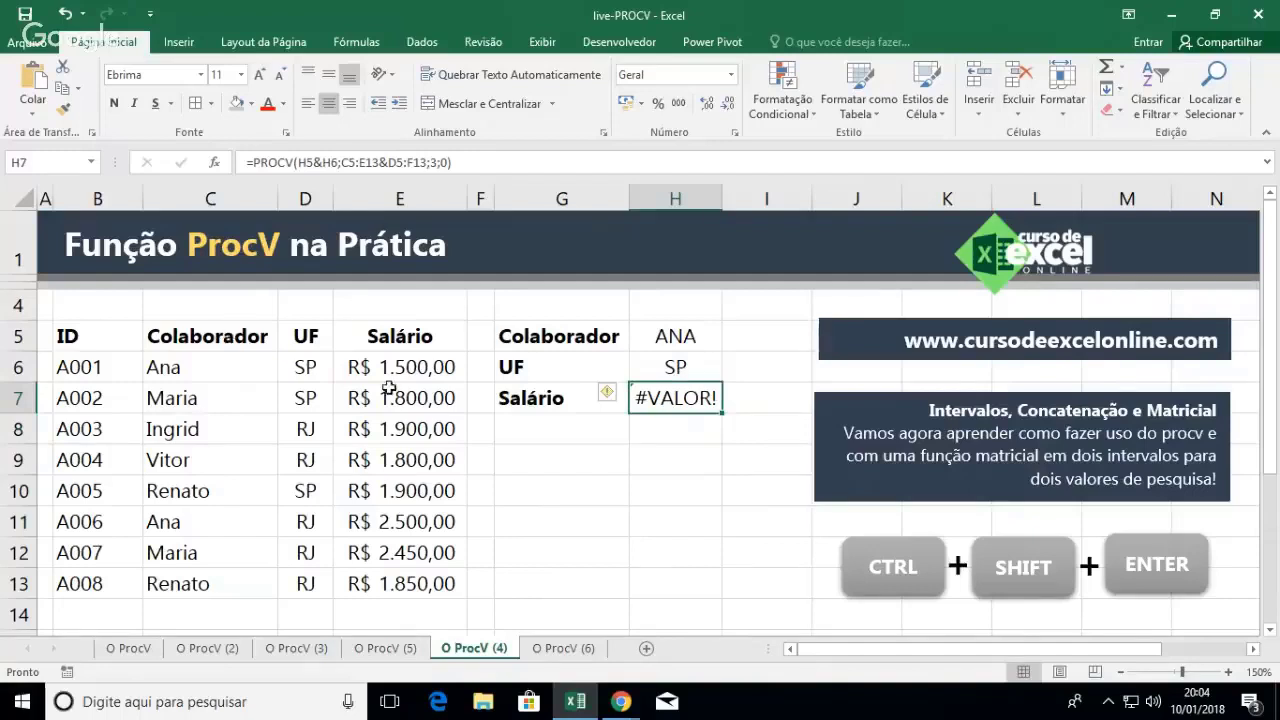
double_click(662, 397)
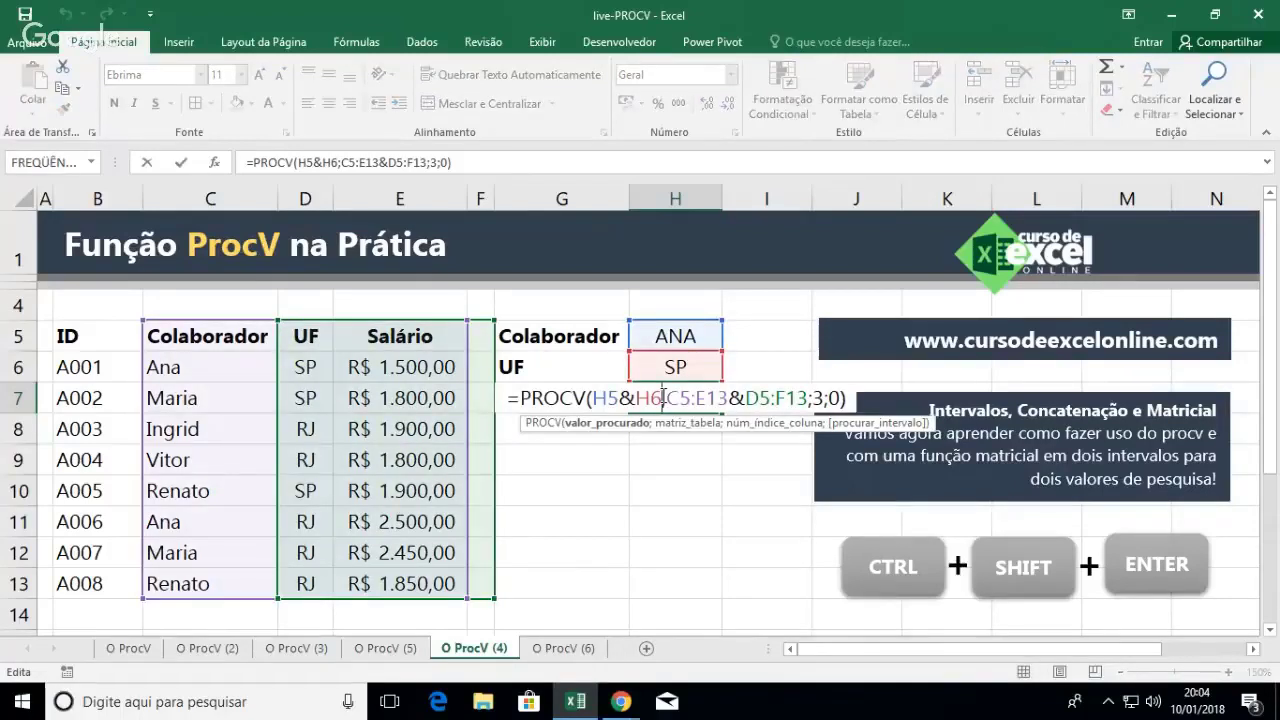
key("ctrl+shift+Return")
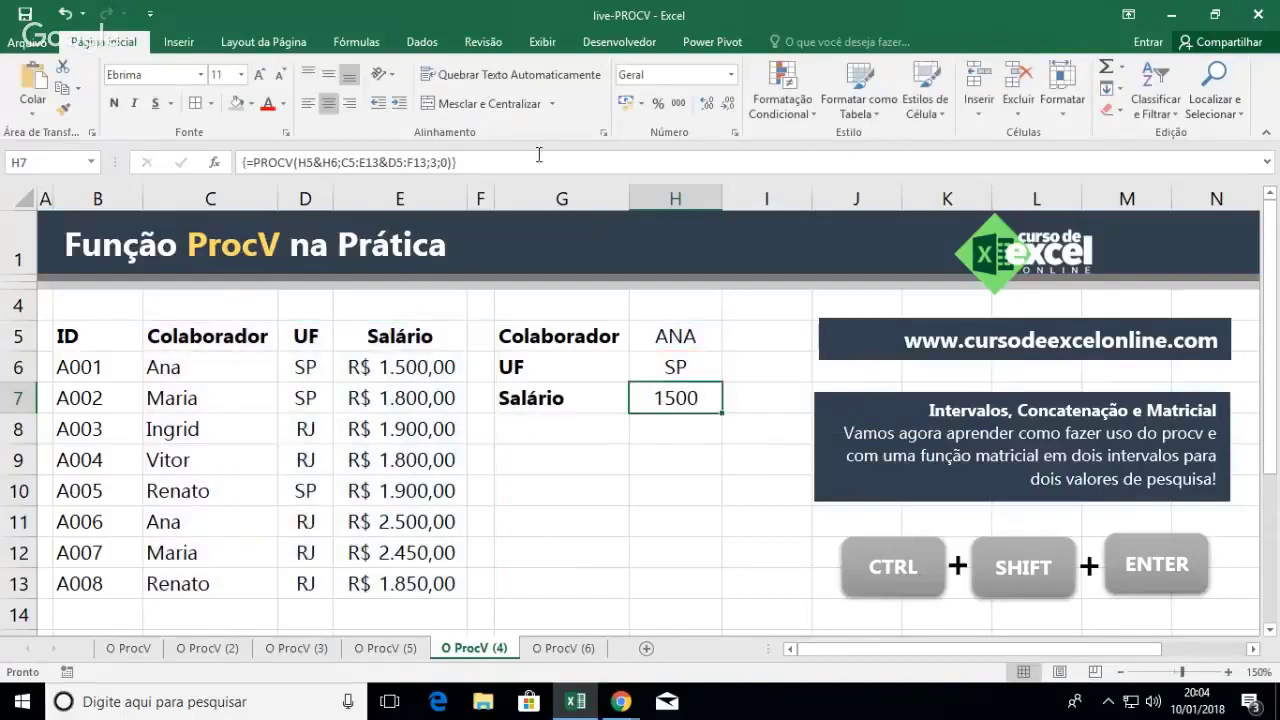
Apply the Contábil number format to the Salário result in H7 and widen column H
left_click(627, 104)
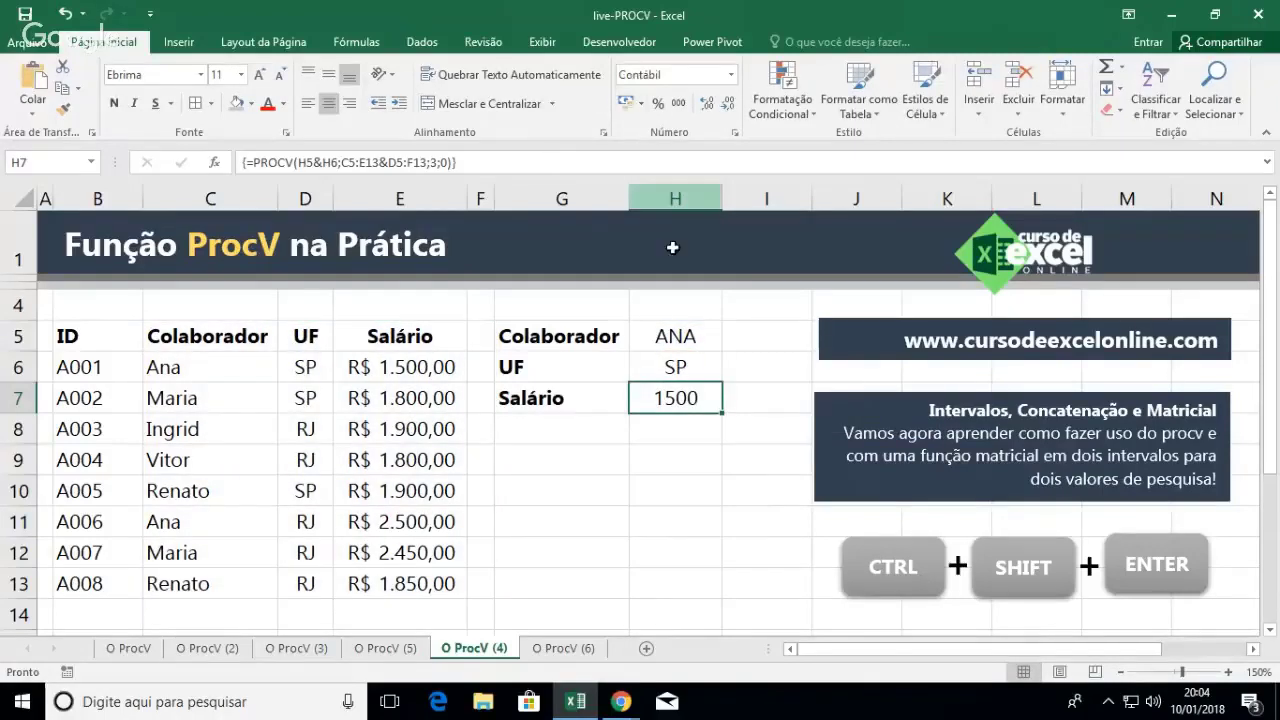
left_click_drag(721, 198, 750, 200)
Change the lookup UF in H6 to RJ
left_click(718, 339)
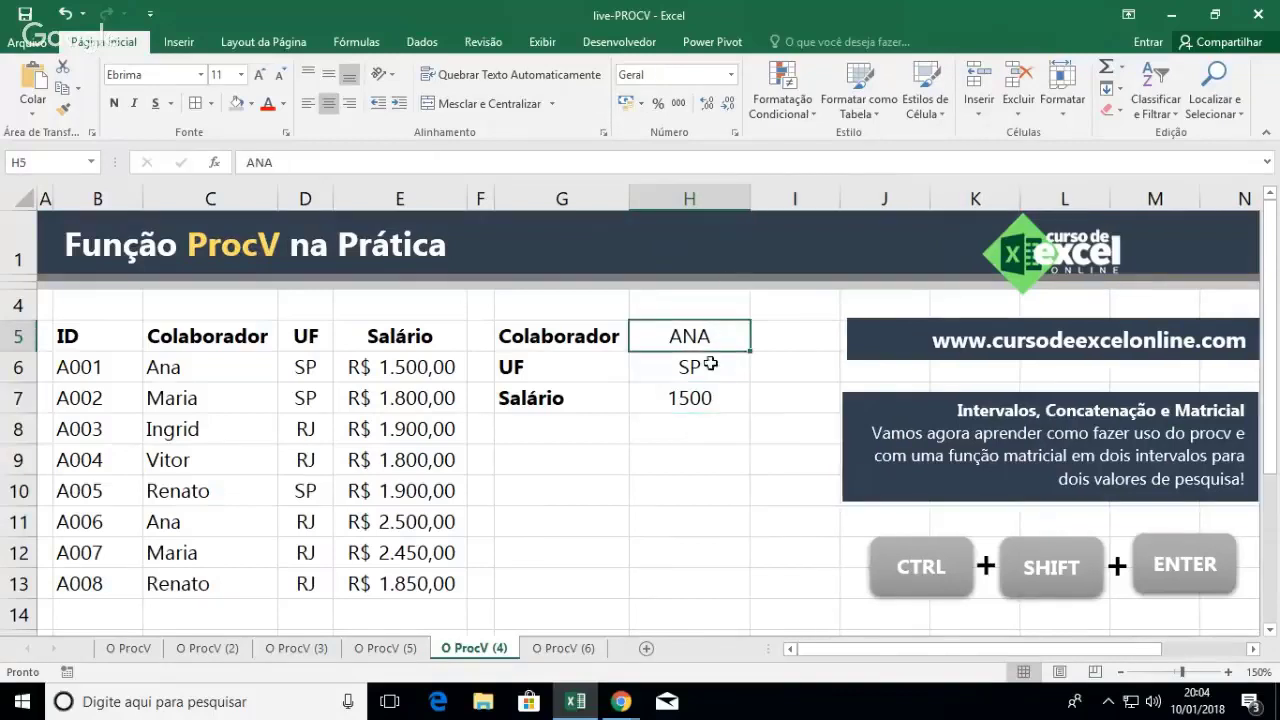
left_click(709, 368)
type("RJ")
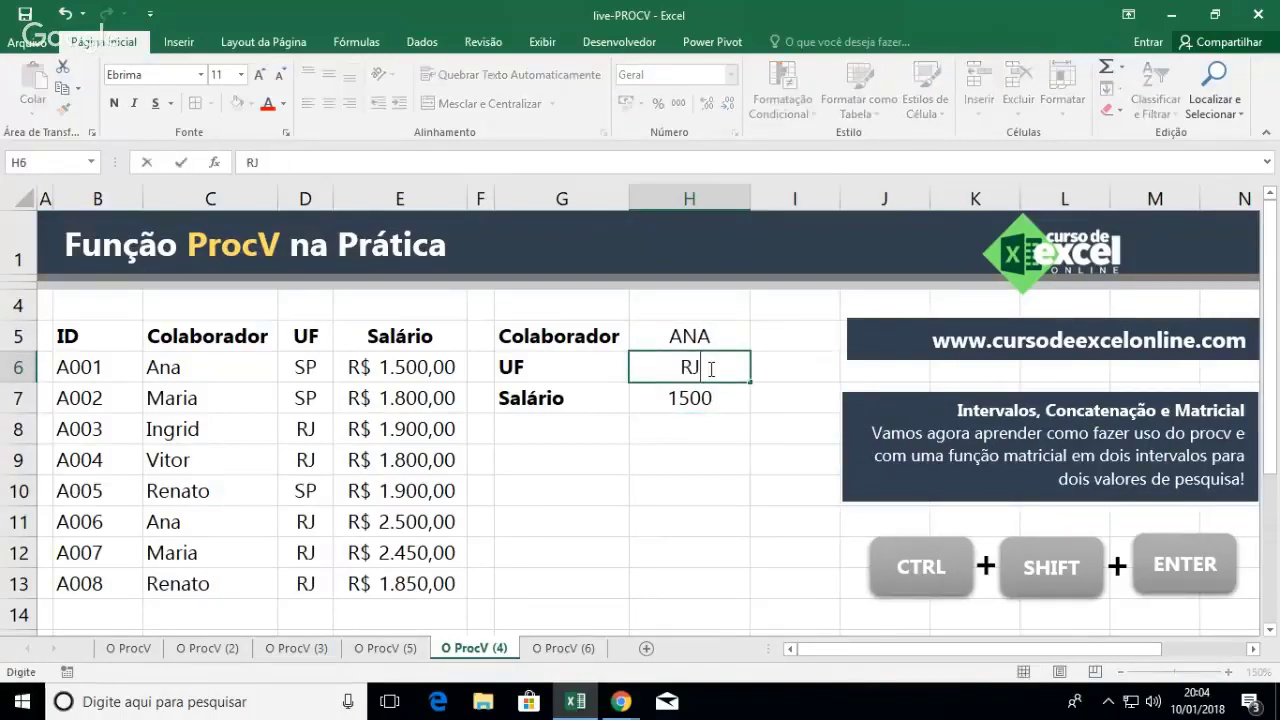
key("Return")
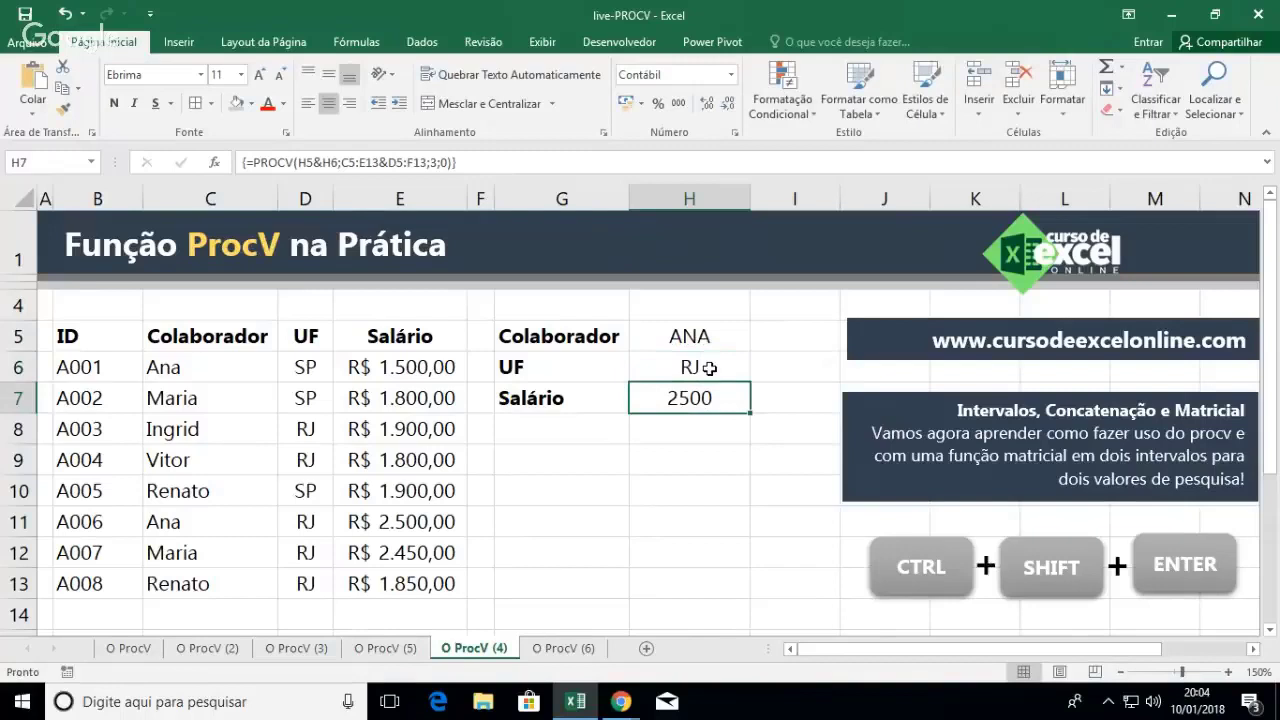
Change the lookup collaborator in H5 to the name listed in the A007 row, in capitals
key("Up")
key("Up")
type("MARIA")
key("Return")
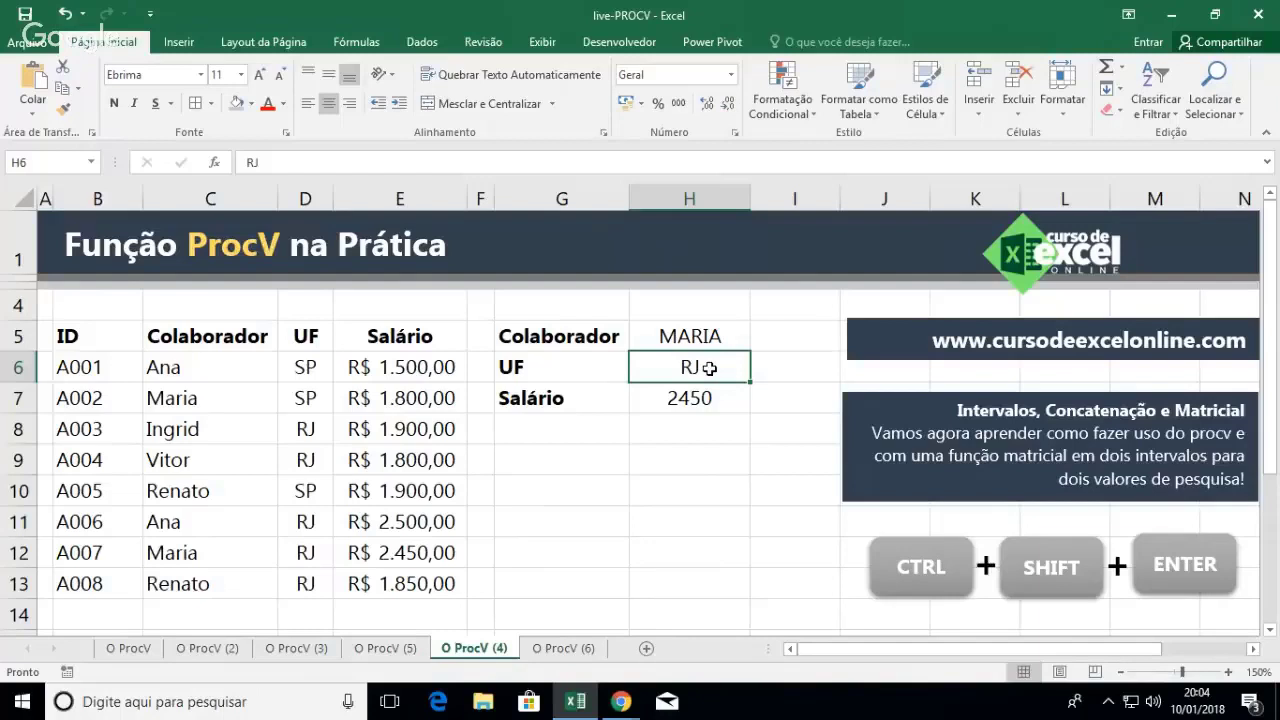
Compare the Salário result in H7 with the UF and Salário values of the A002 and A007 rows
left_click(697, 402)
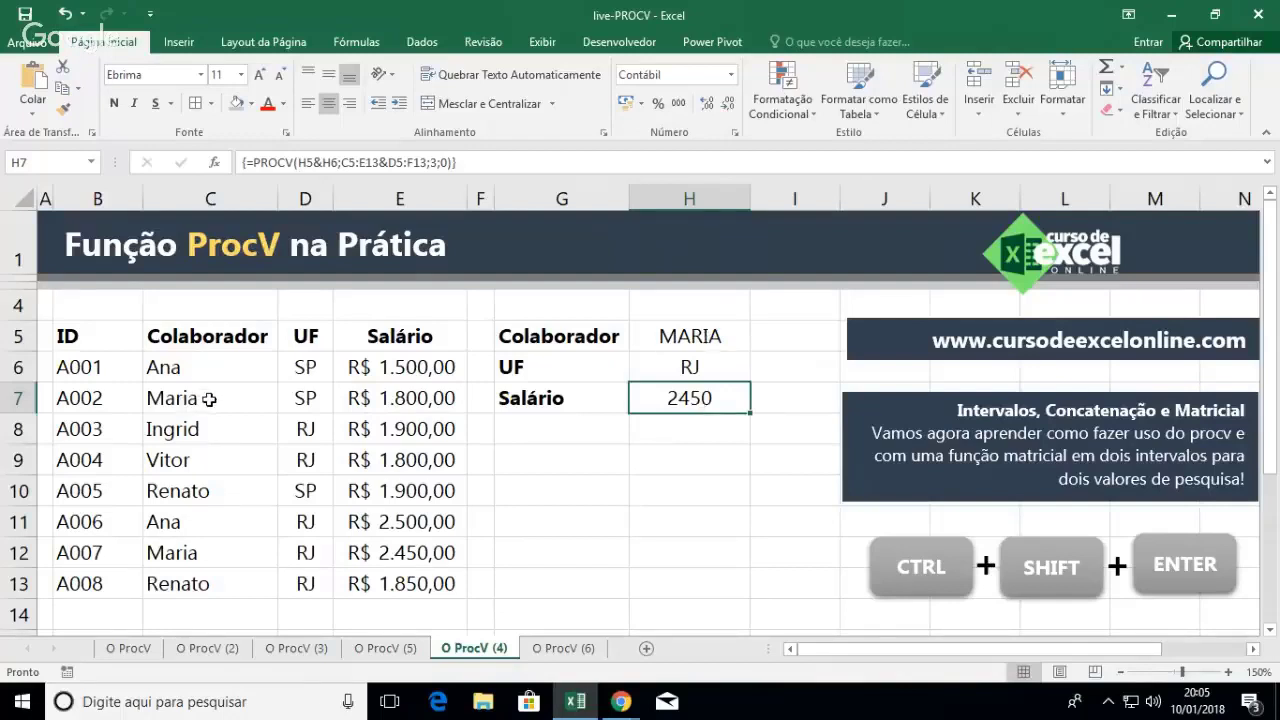
left_click_drag(230, 400, 438, 400)
left_click_drag(195, 553, 361, 550)
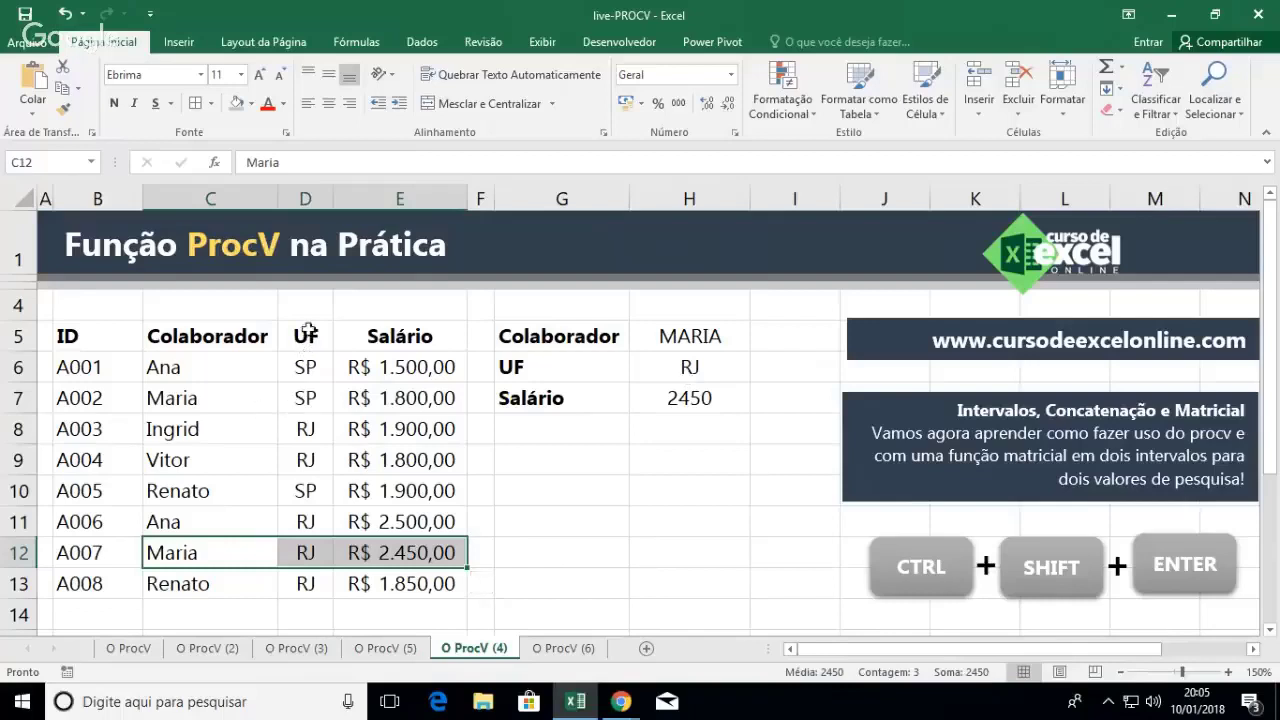
left_click(305, 397)
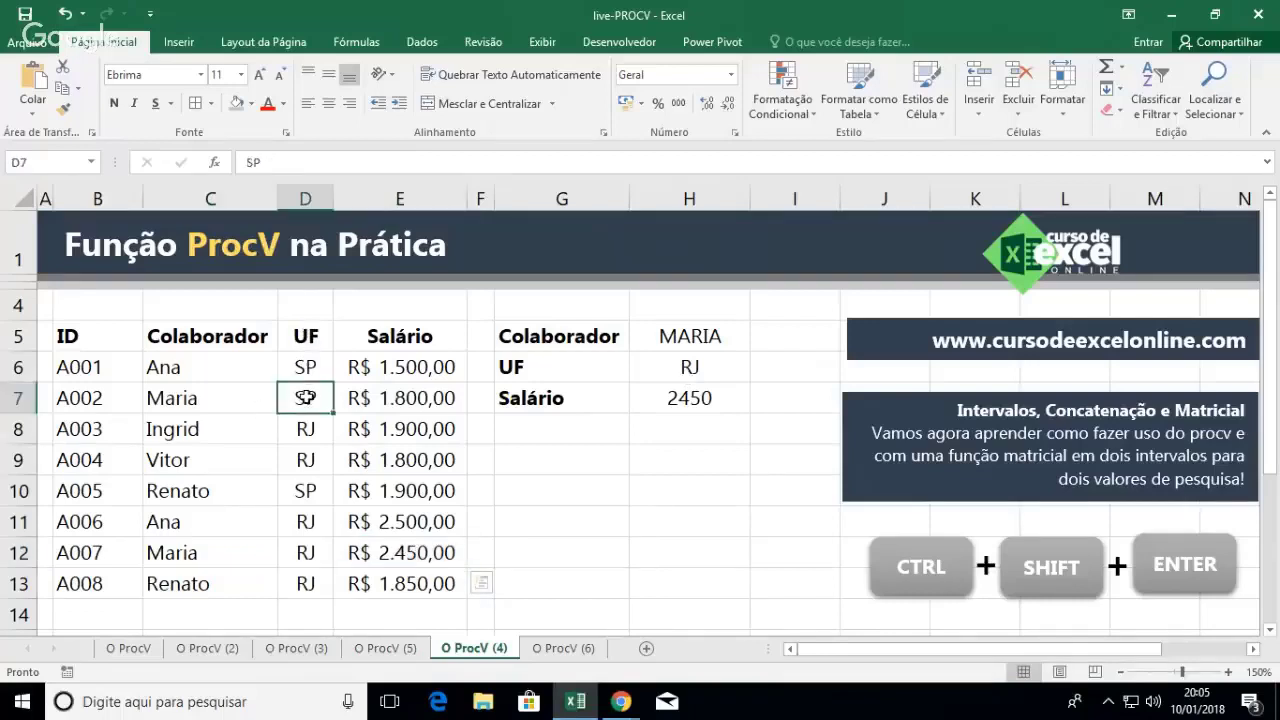
left_click_drag(330, 398, 474, 400)
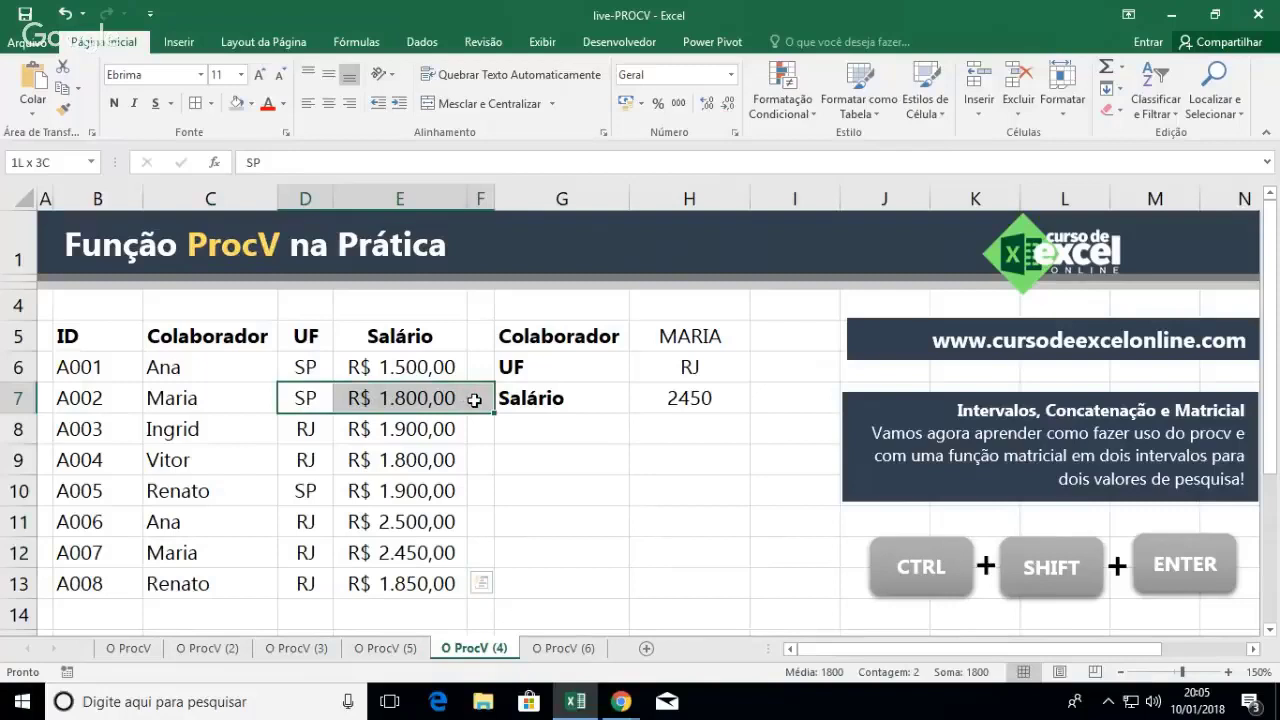
left_click_drag(305, 553, 470, 555)
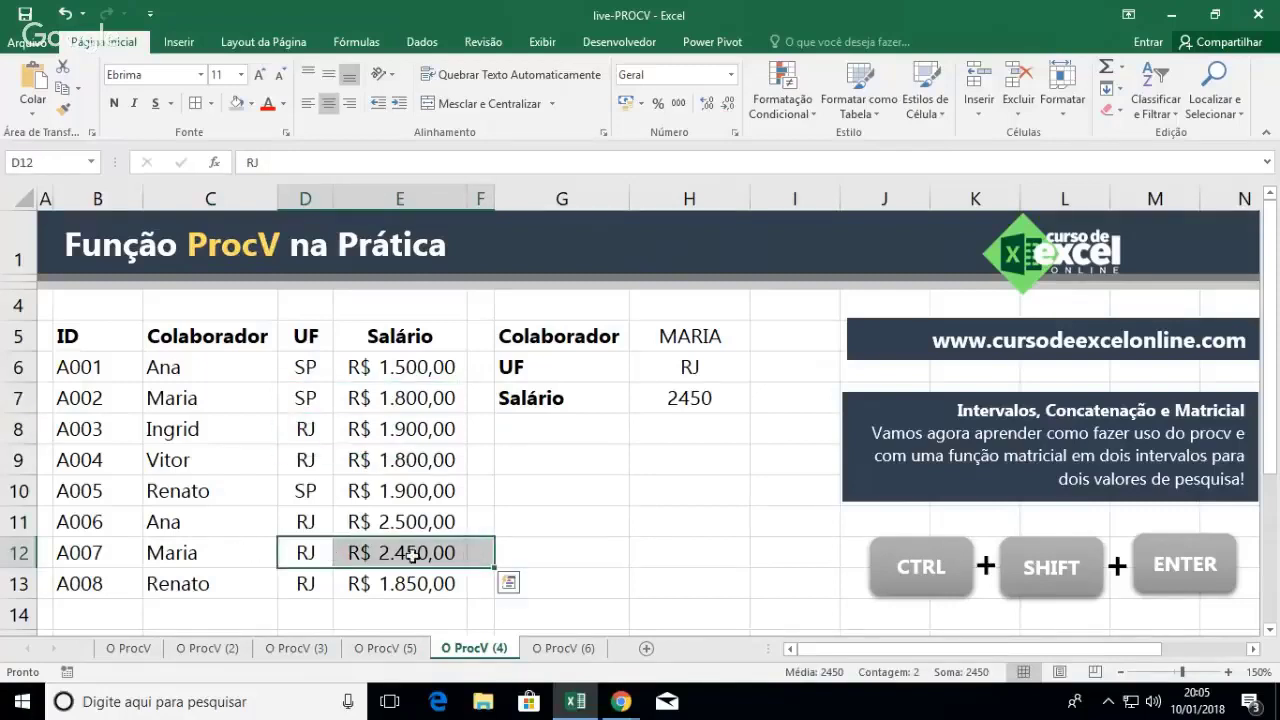
Make the A002 row's Colaborador, UF and Salário cells (C7:E7) bold
left_click_drag(234, 398, 420, 400)
left_click(113, 103)
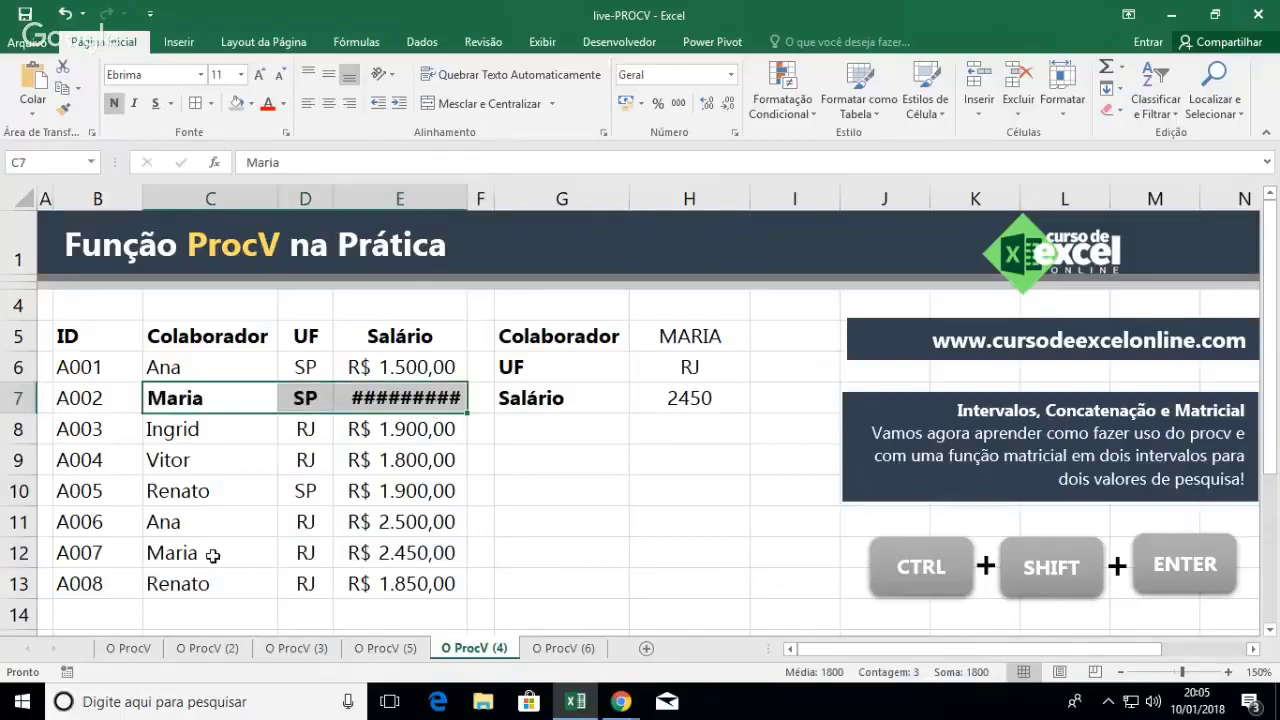
Make the A007 row's Colaborador, UF and Salário cells (C12:E12) bold and colour its UF and Salário cells red
left_click(212, 553)
left_click_drag(383, 552, 430, 553)
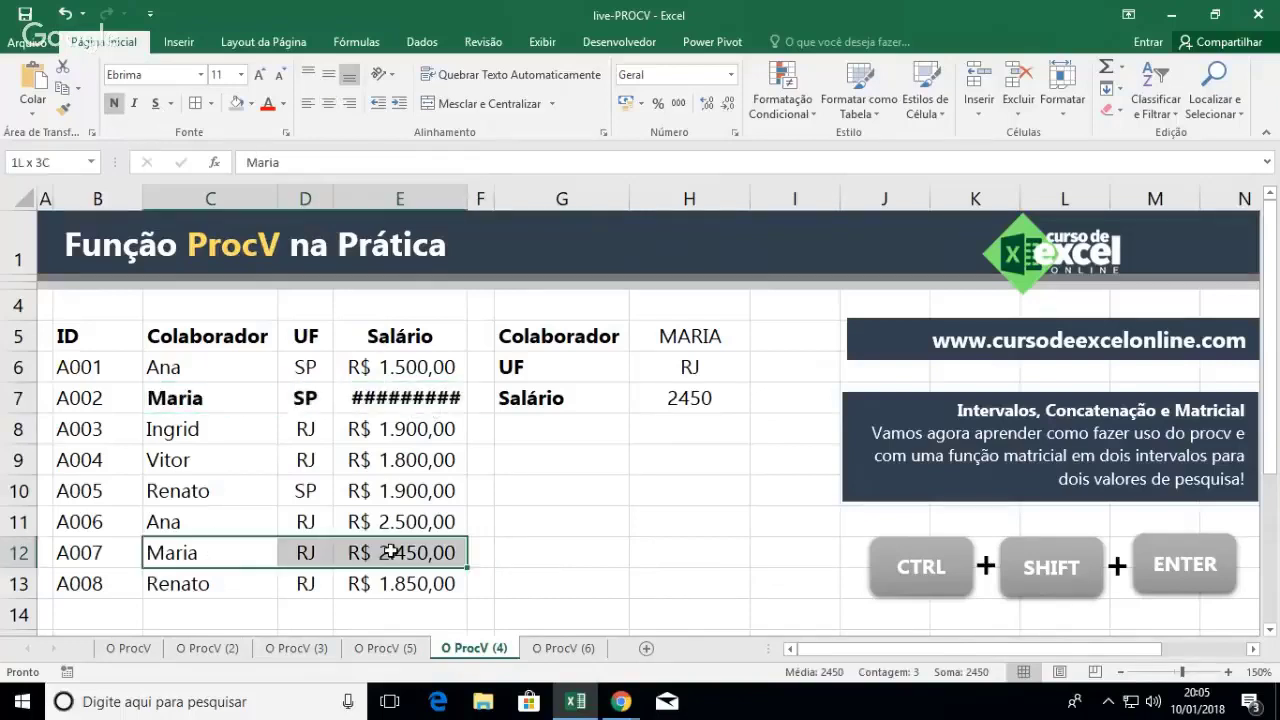
left_click(113, 103)
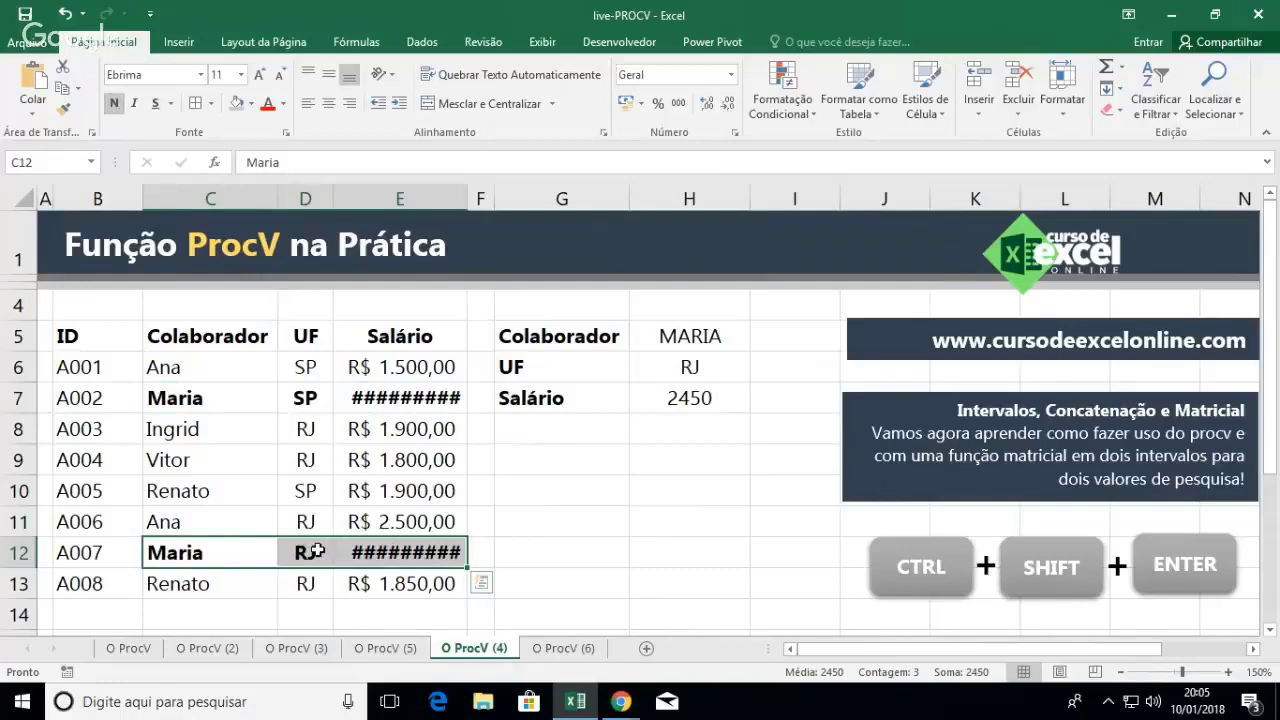
left_click_drag(316, 551, 425, 552)
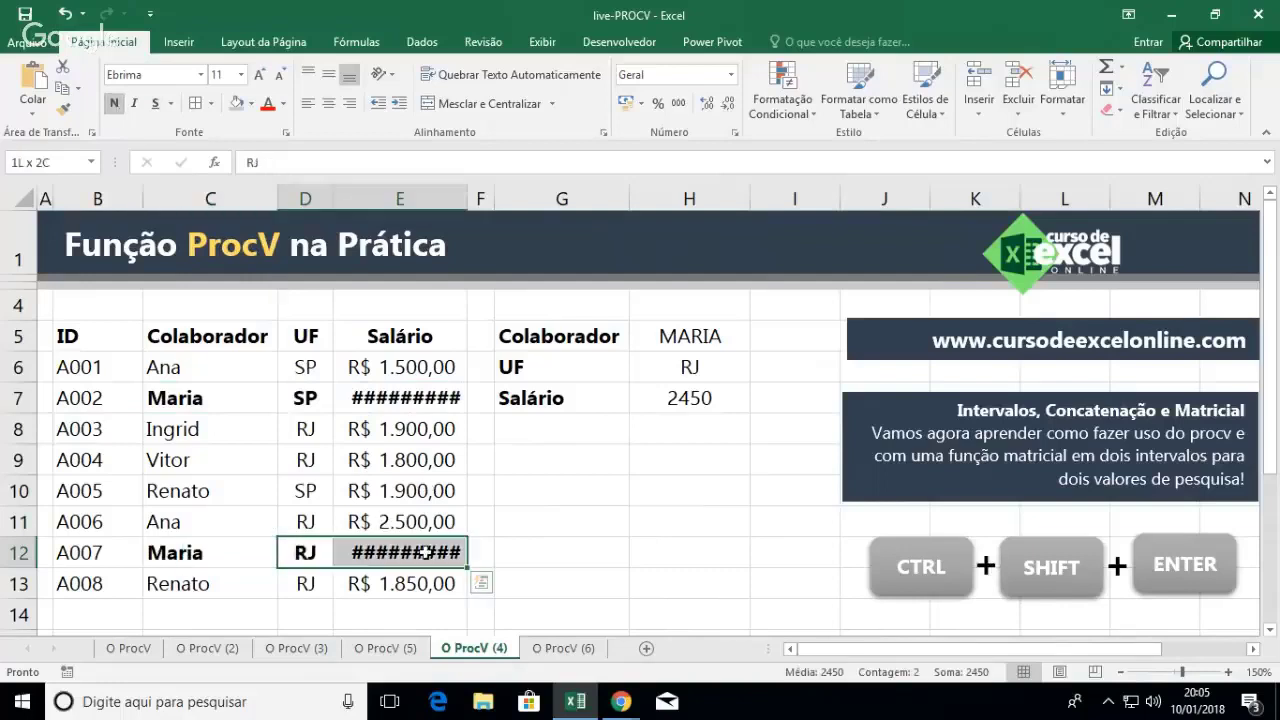
left_click(267, 104)
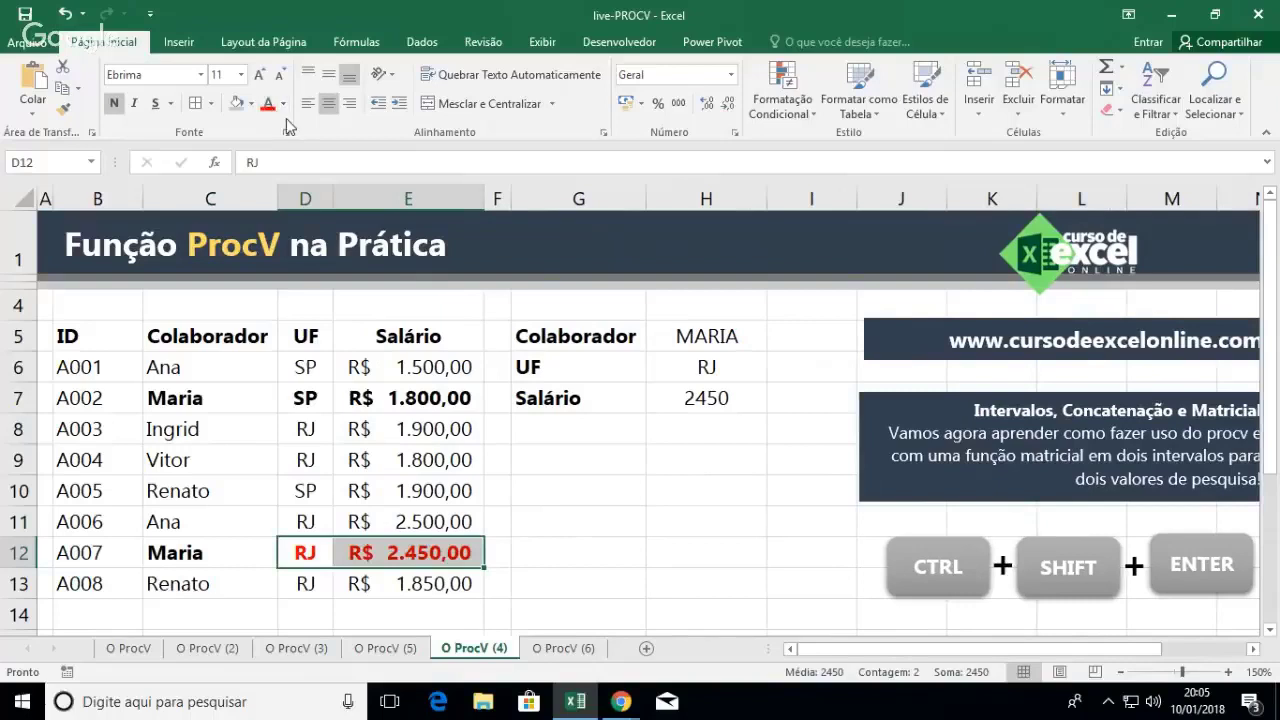
Undo the bold and red formatting applied to the A002 and A007 rows
key("ctrl+z")
key("ctrl+z")
key("ctrl+z")
key("ctrl+z")
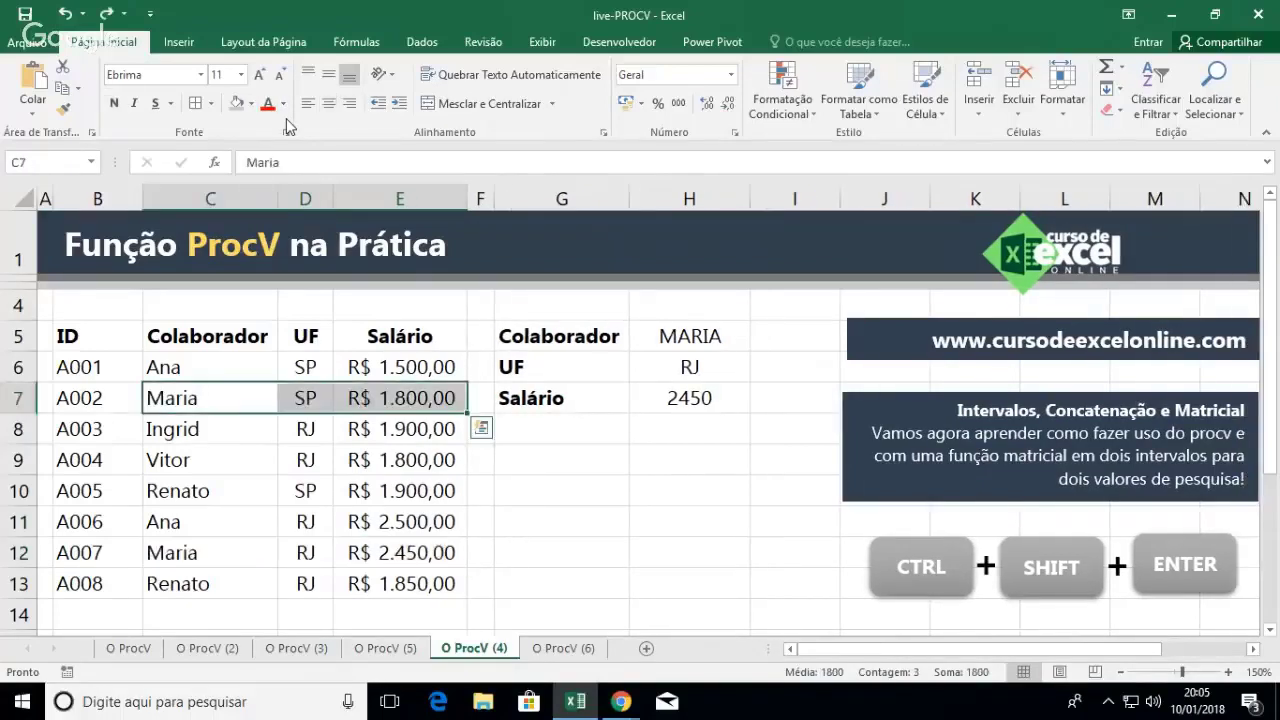
Clear the Salário formula in H7, the UF in H6 and the collaborator in H5
left_click(651, 403)
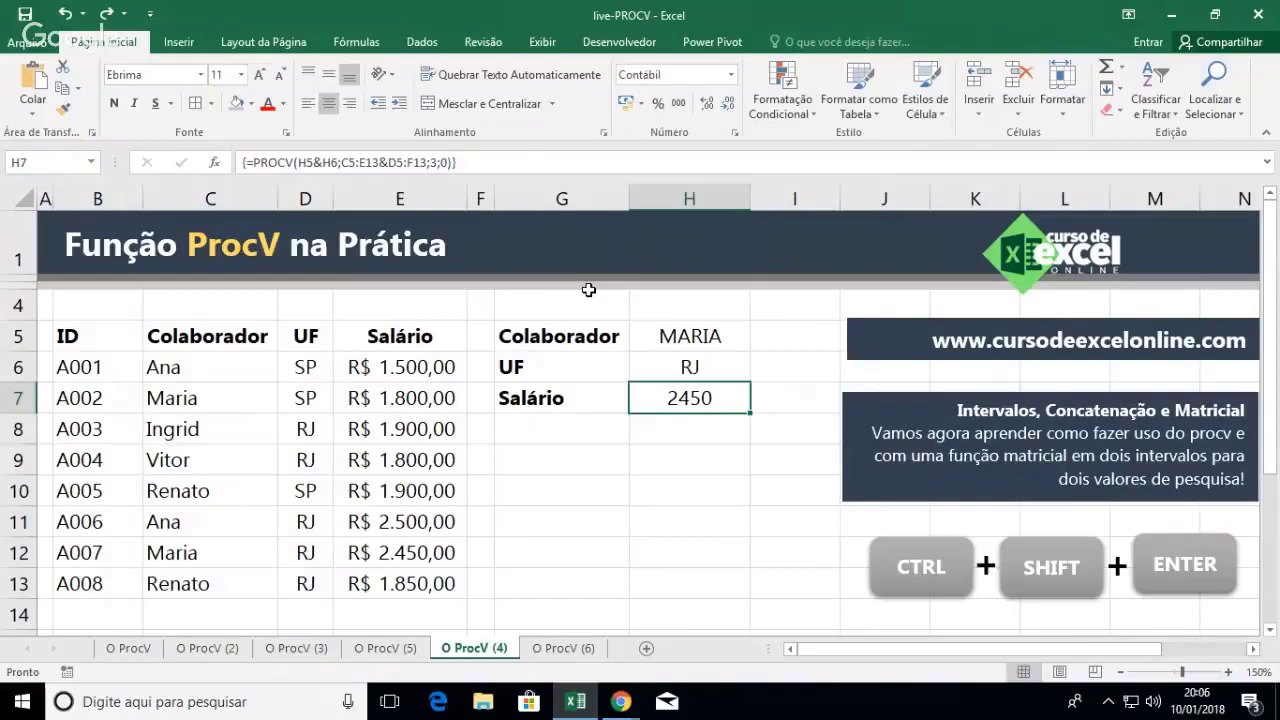
key("Delete")
key("Up")
key("Delete")
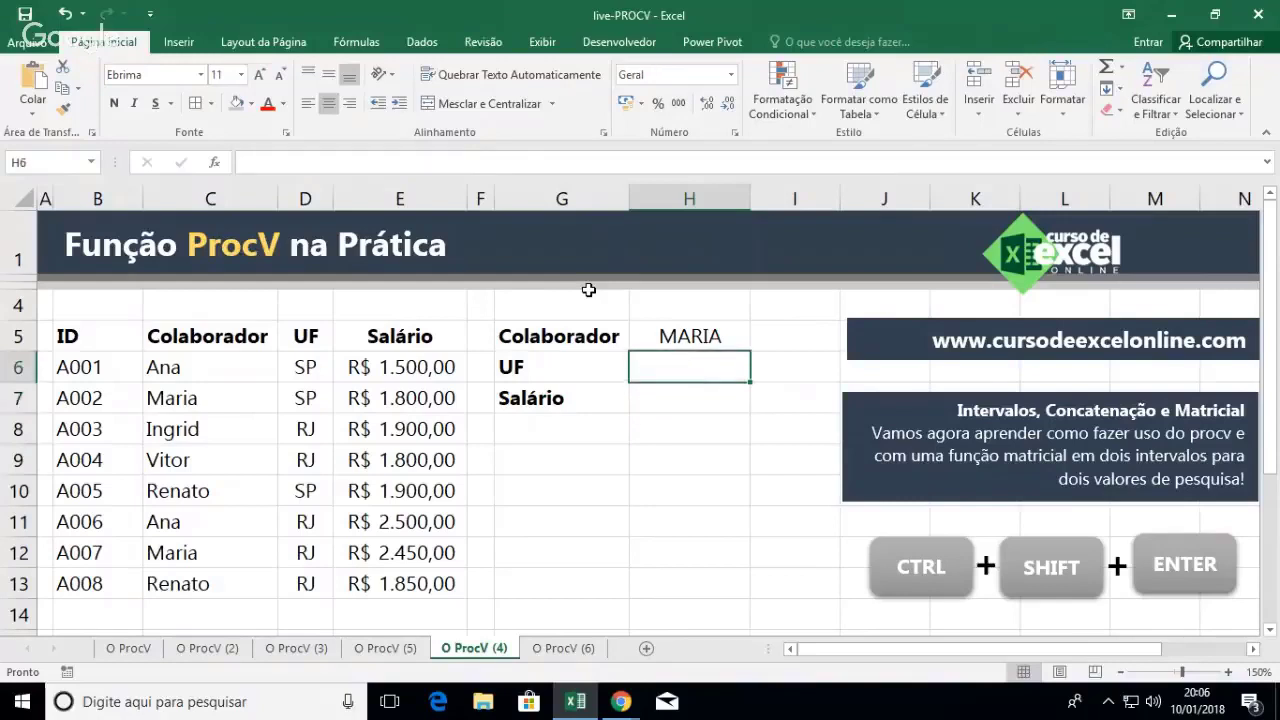
key("Up")
key("Delete")
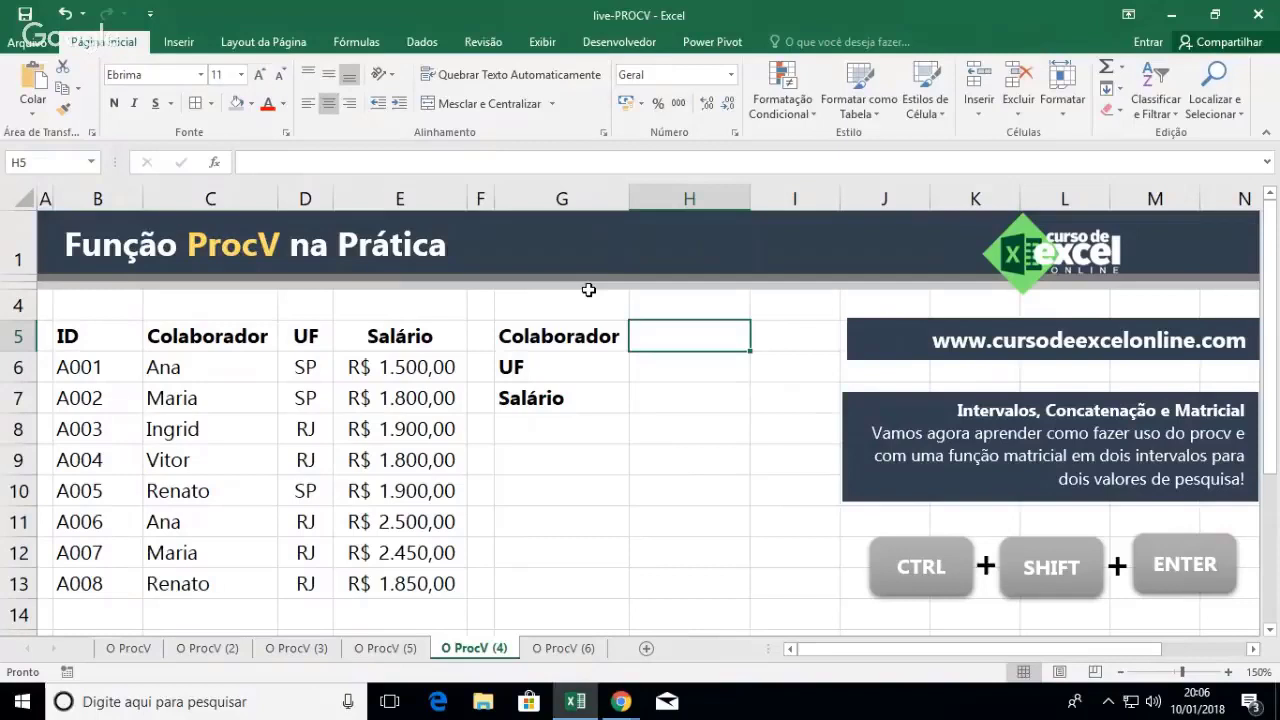
Enter the A005 row's collaborator name in capitals in H5 and SP as the UF in H6
type("REN")
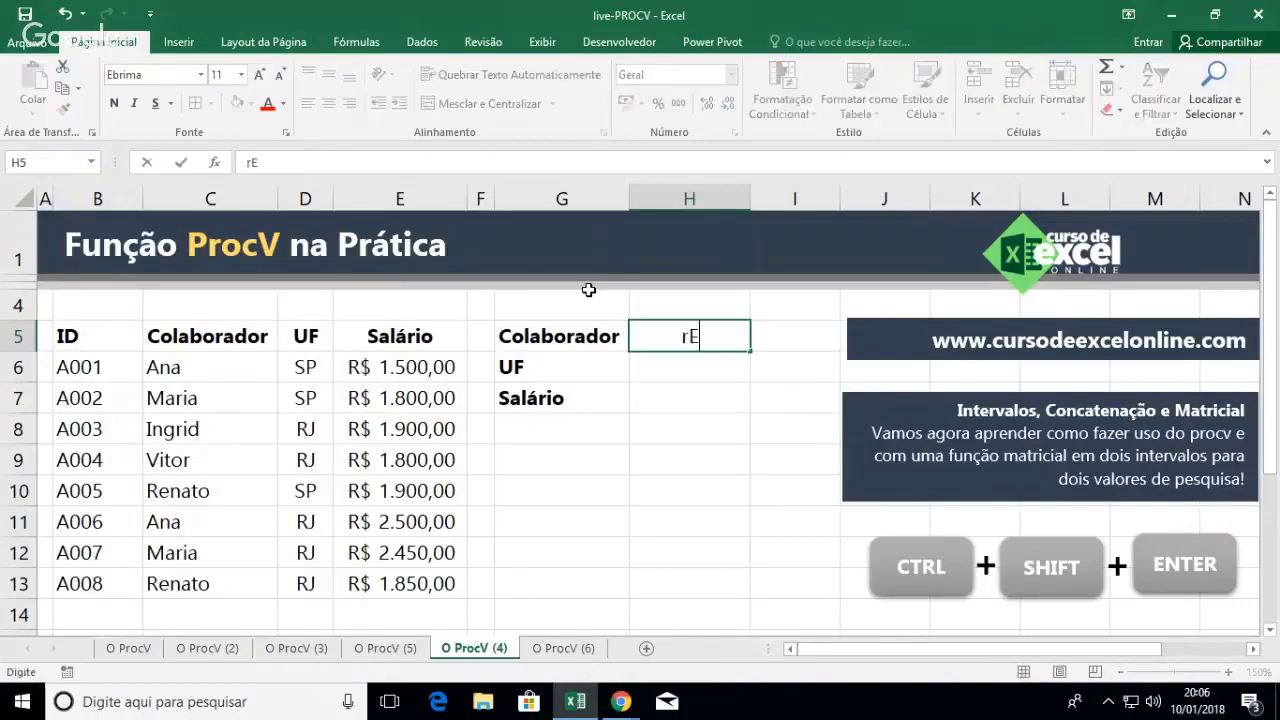
type("ATO")
key("Return")
type("SP")
key("Return")
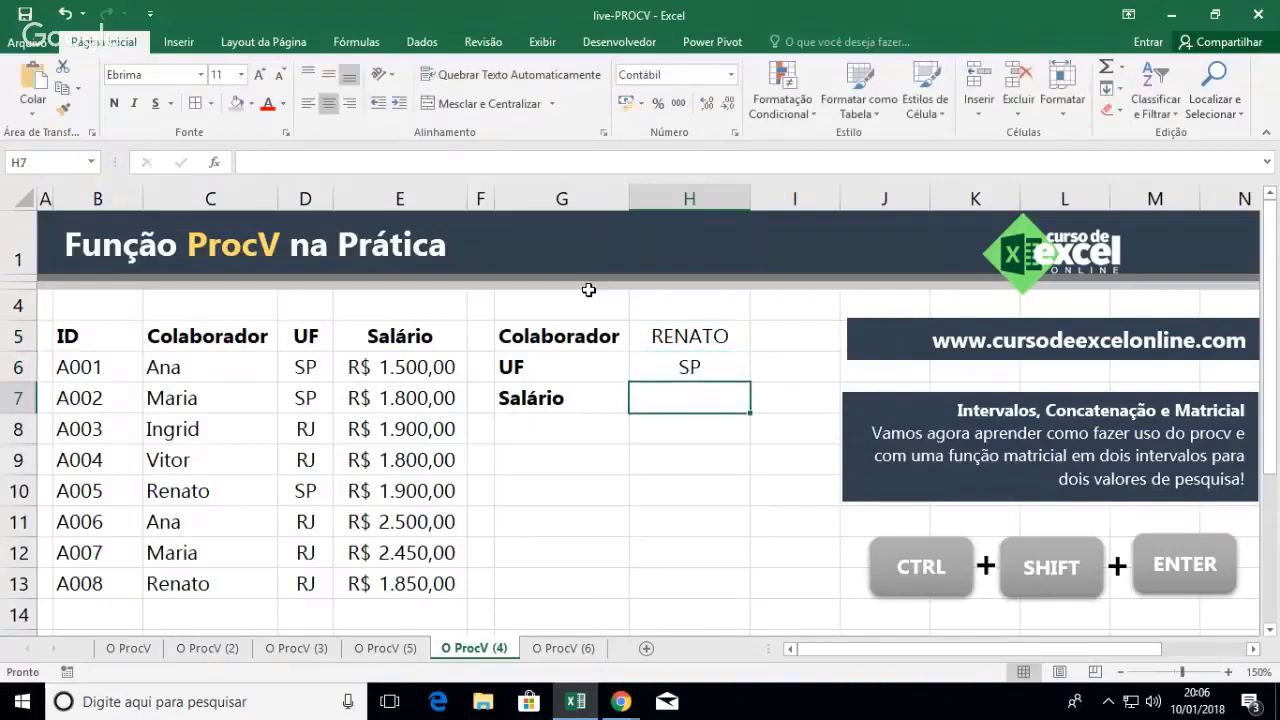
Start a PROCV formula in H7 with the concatenated cells H5&H6 as the lookup value
type("=P")
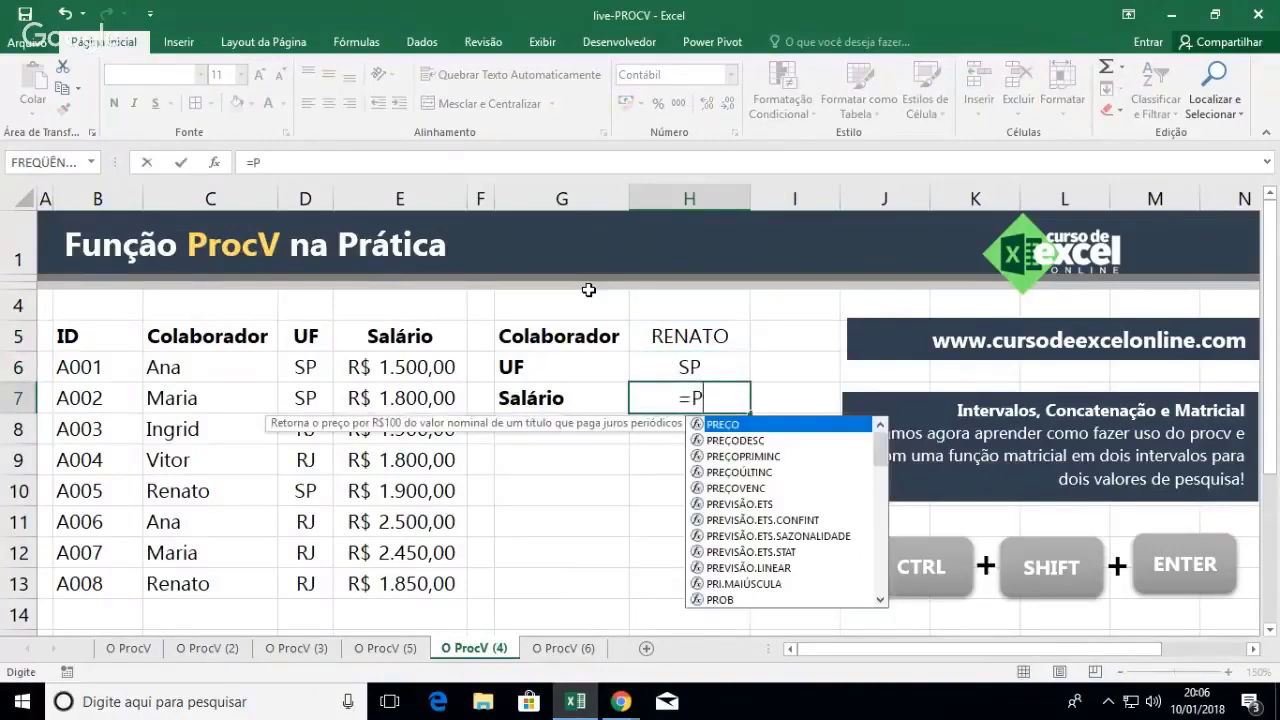
type("ROCV(")
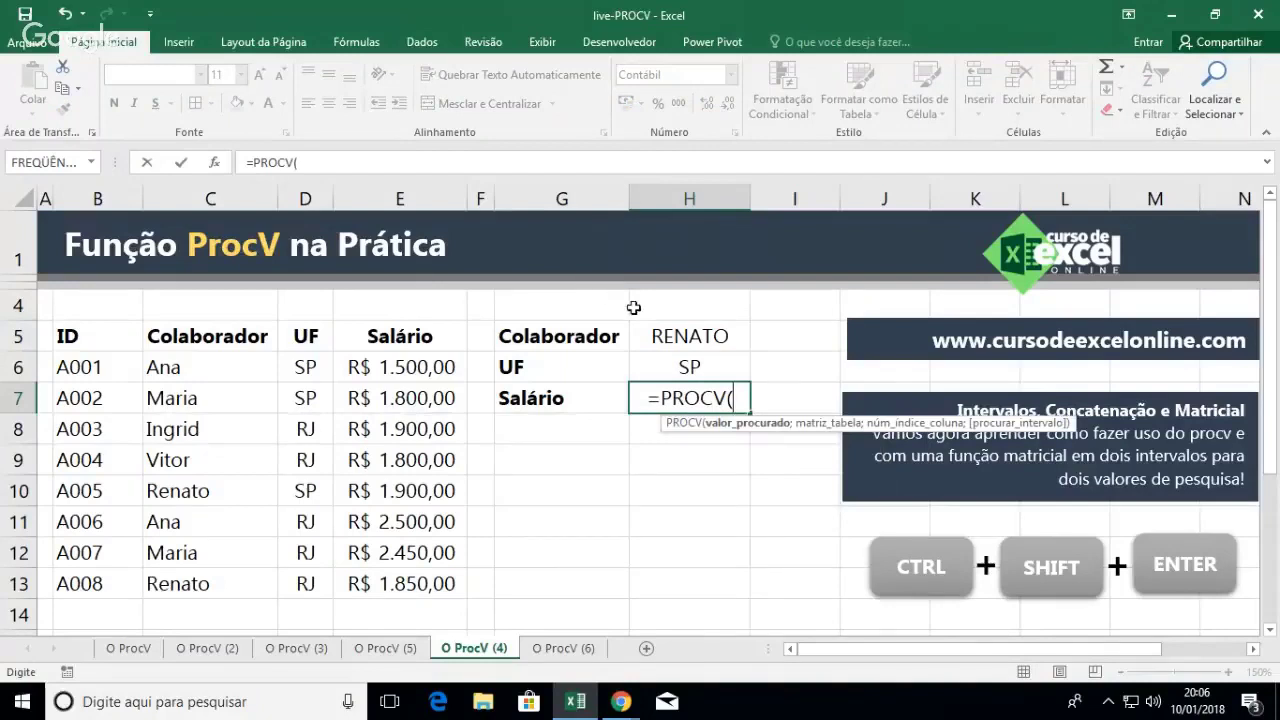
left_click(665, 336)
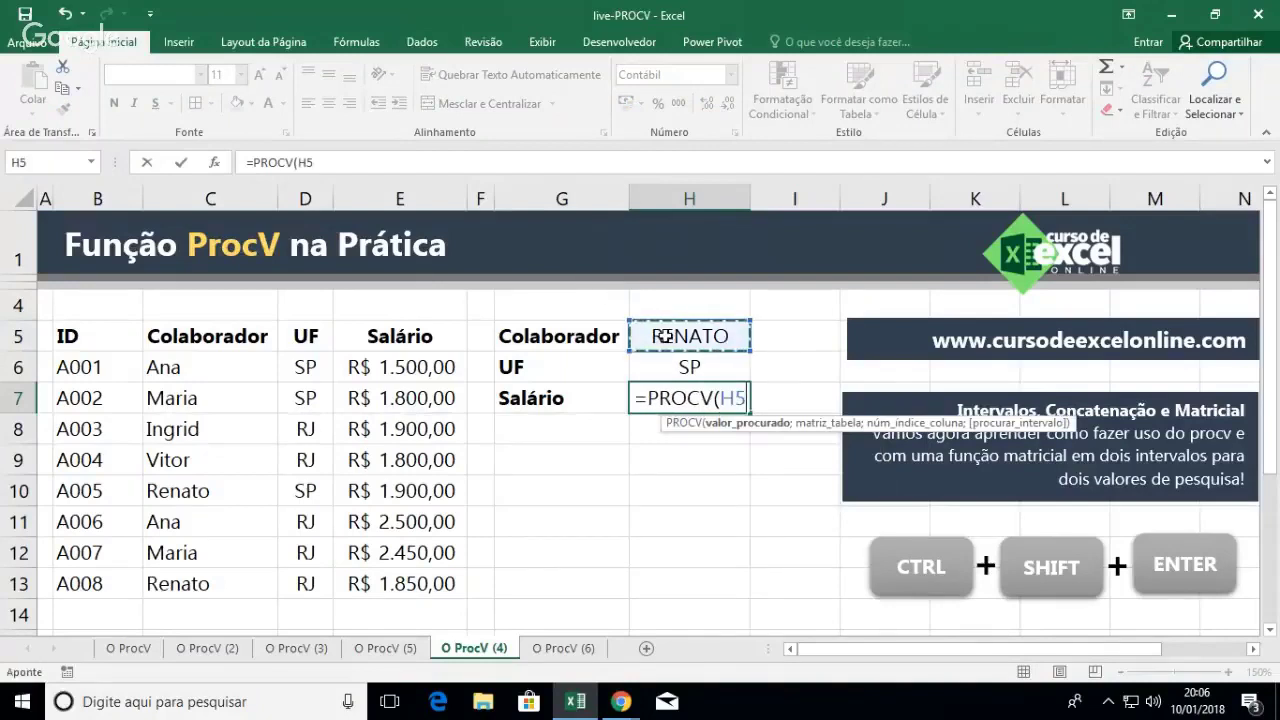
type("&")
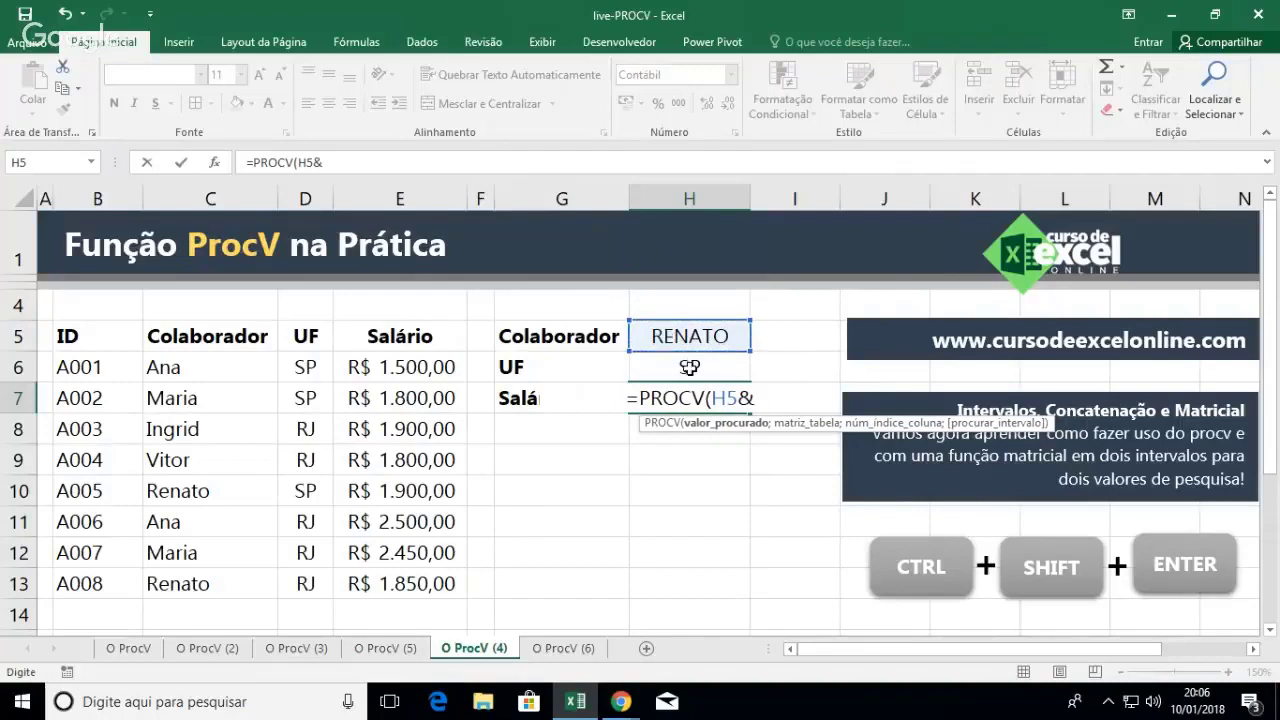
left_click(689, 367)
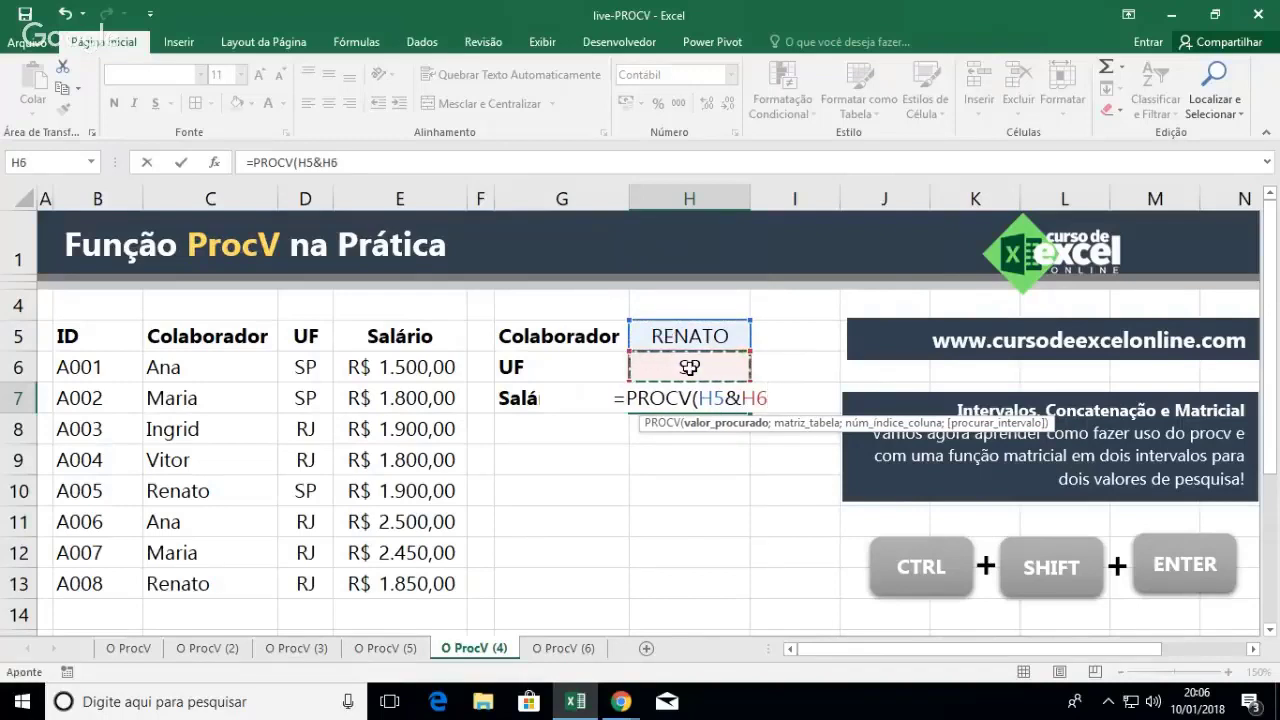
type(";")
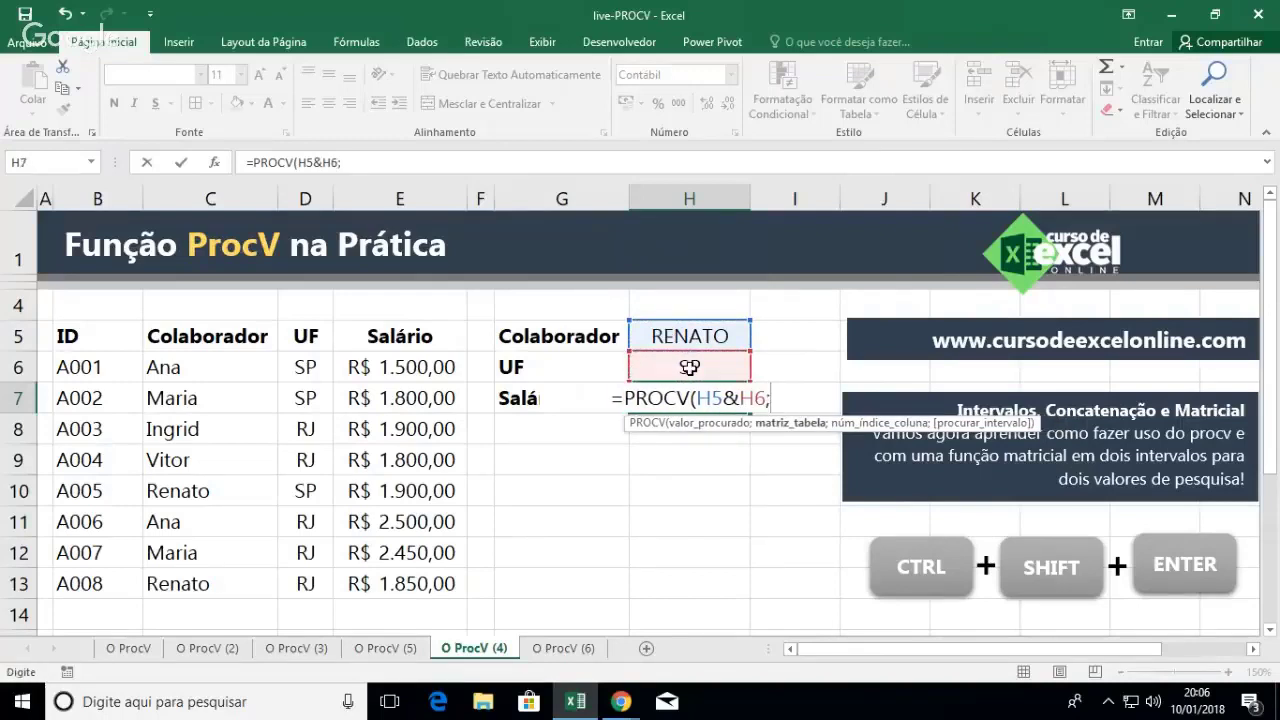
Set the PROCV table argument to the concatenated ranges C5:E13&D5:F13
left_click(265, 334)
left_click_drag(279, 340, 373, 370)
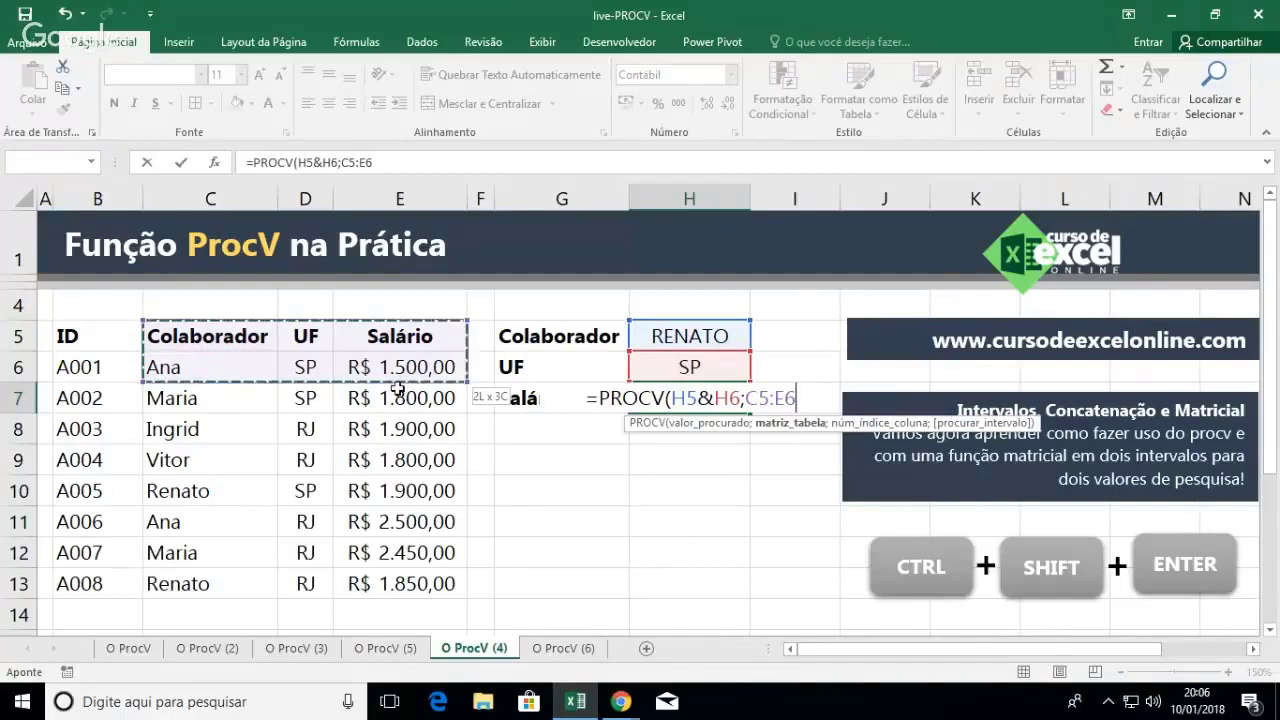
left_click_drag(398, 388, 423, 569)
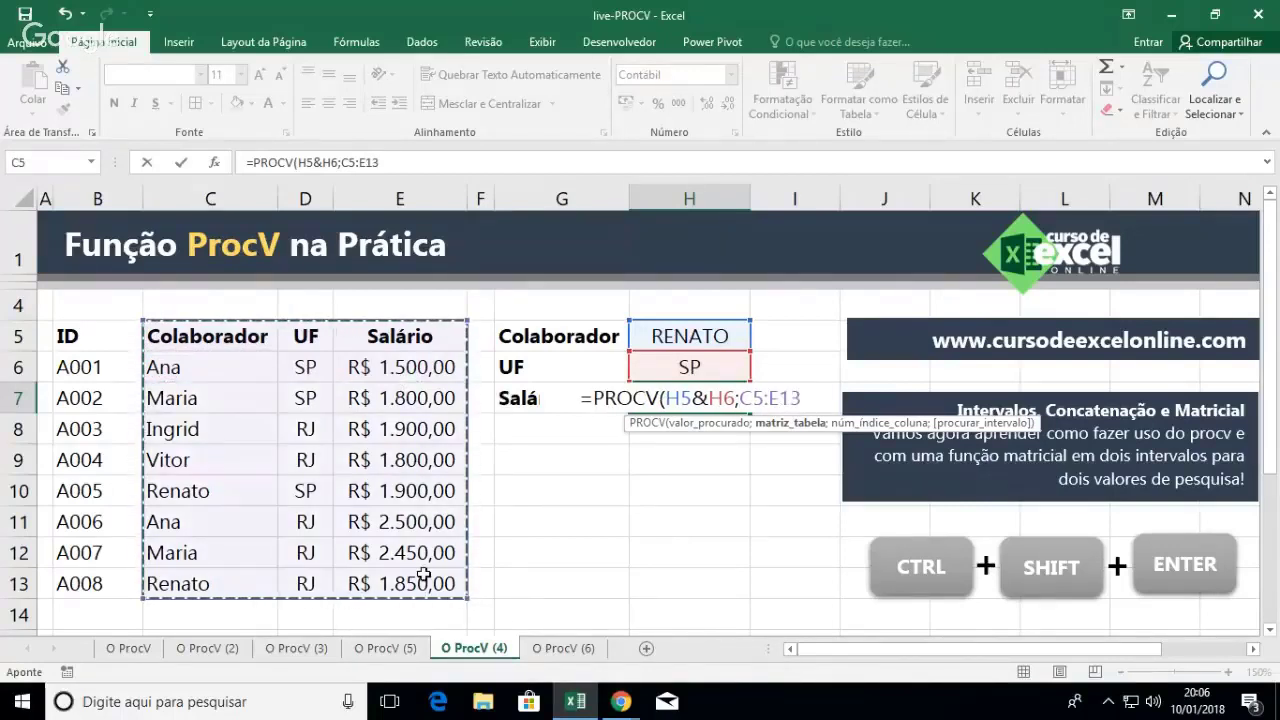
type("&")
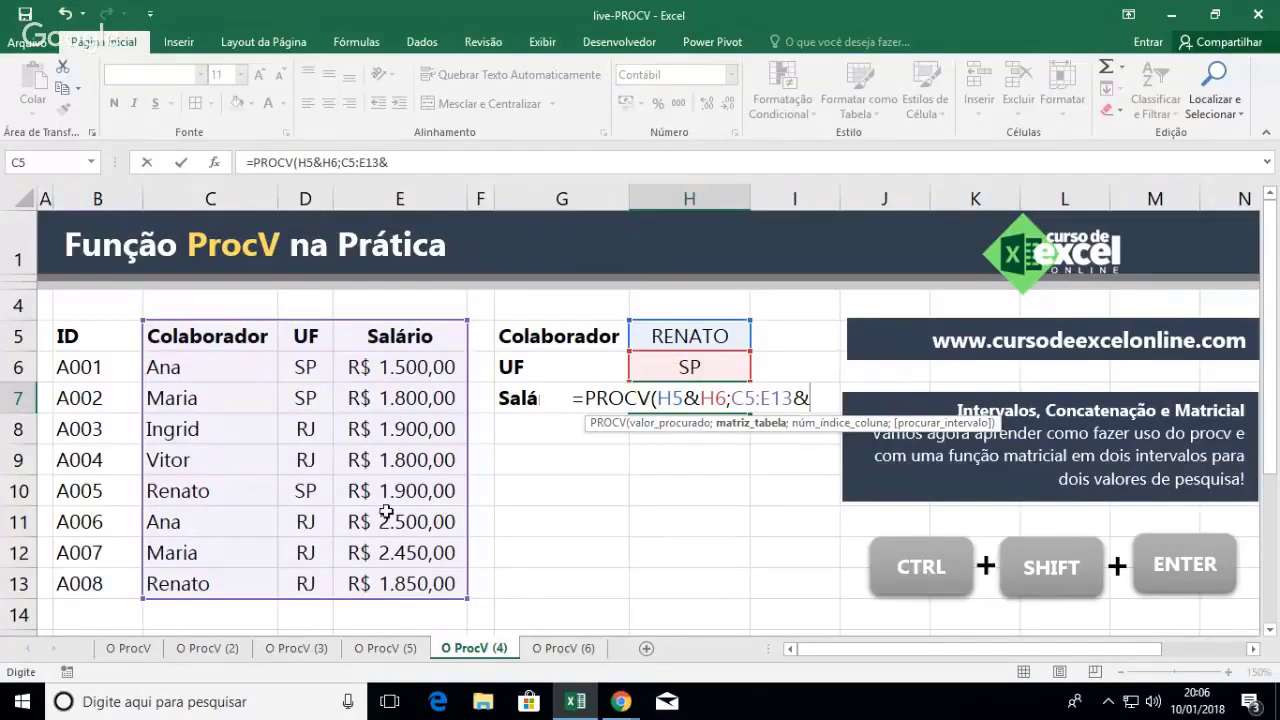
left_click_drag(305, 338, 469, 582)
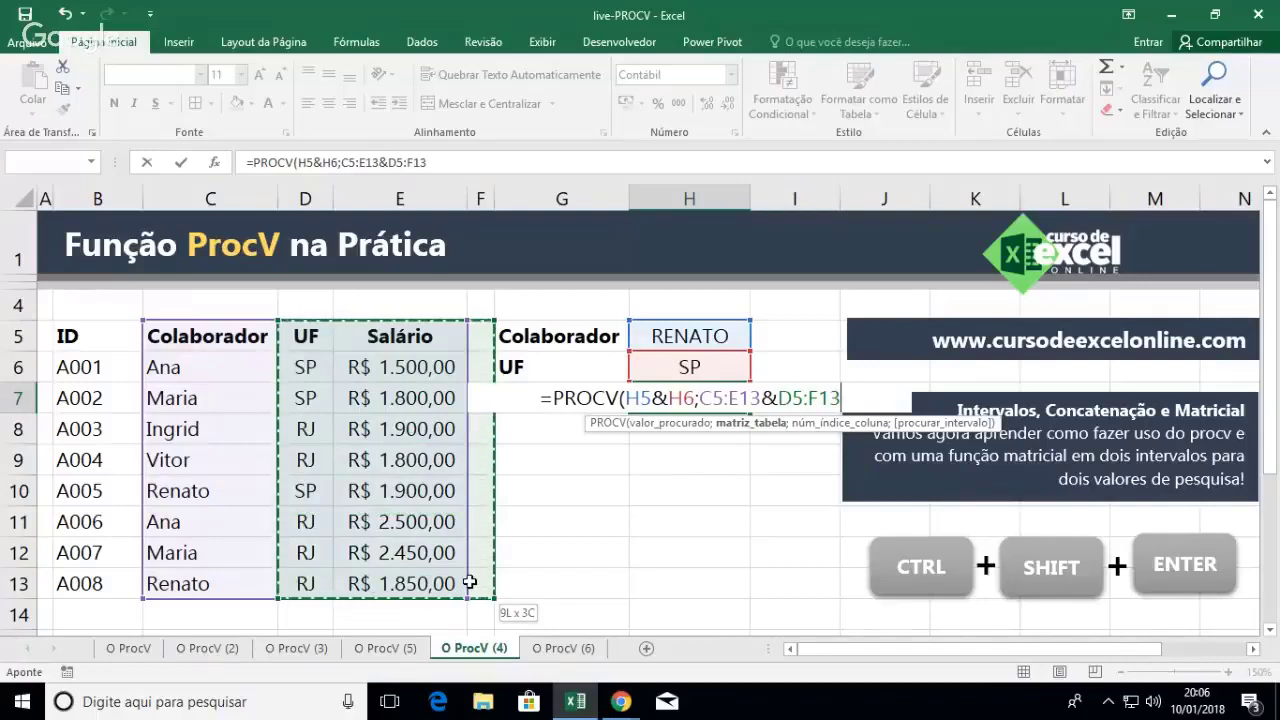
left_click_drag(469, 582, 469, 582)
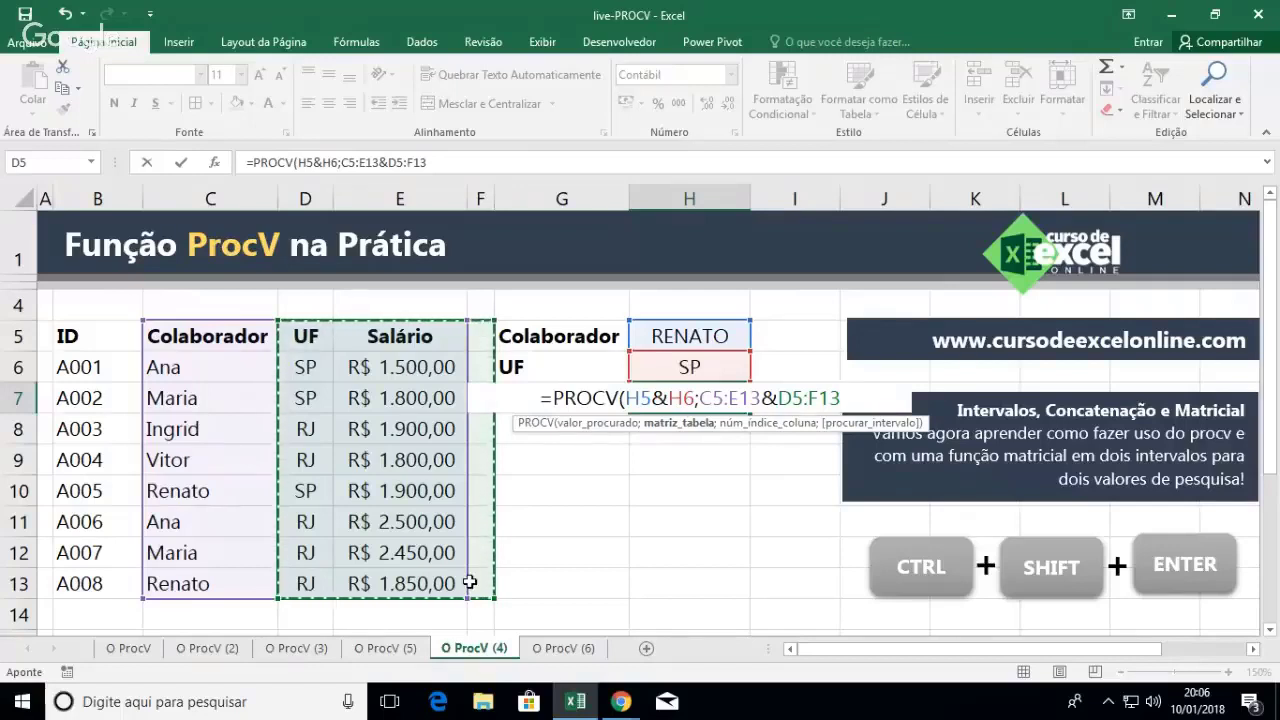
Complete the PROCV in H7 with column index 3 and exact match 0, and enter it as a matrix formula
type(";")
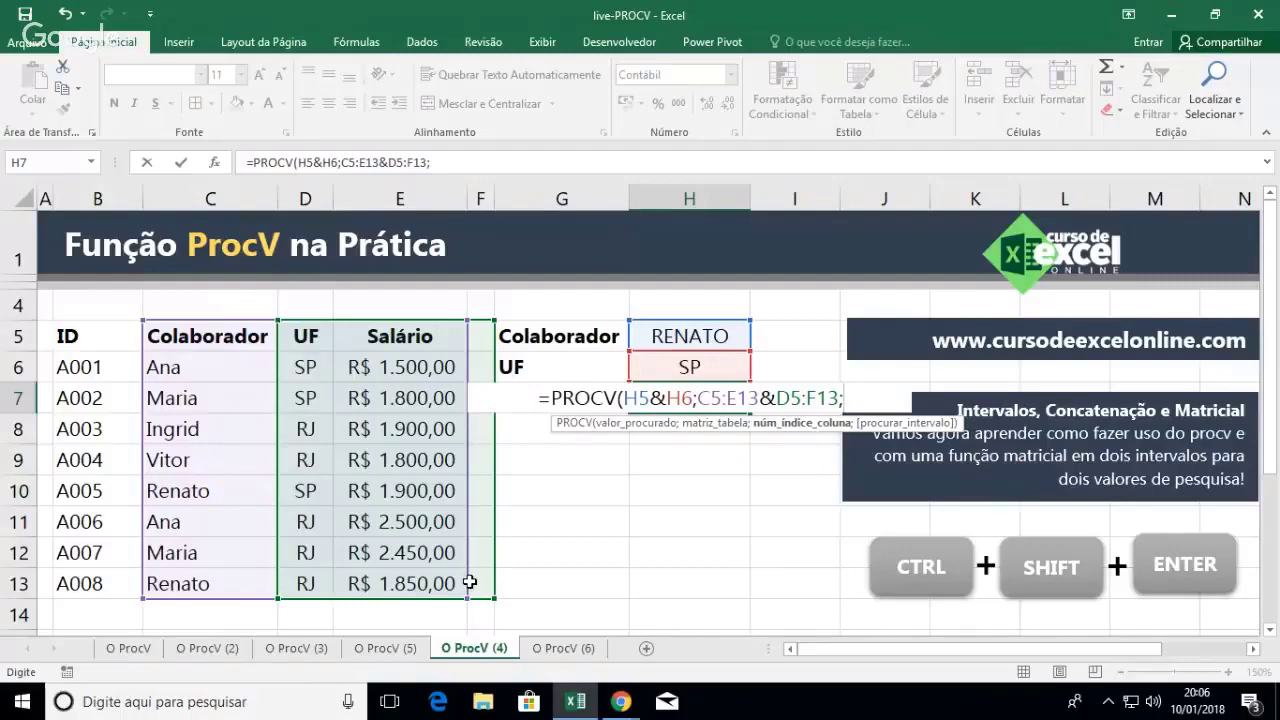
type("3")
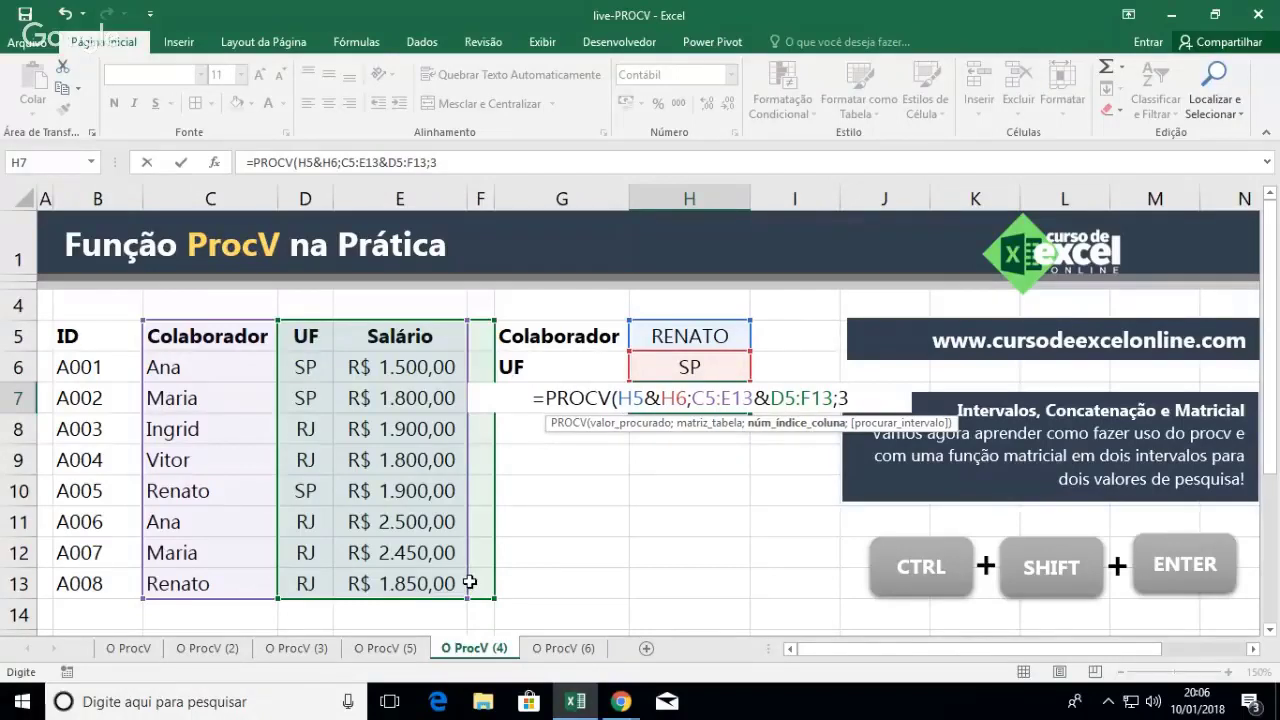
type(";0)")
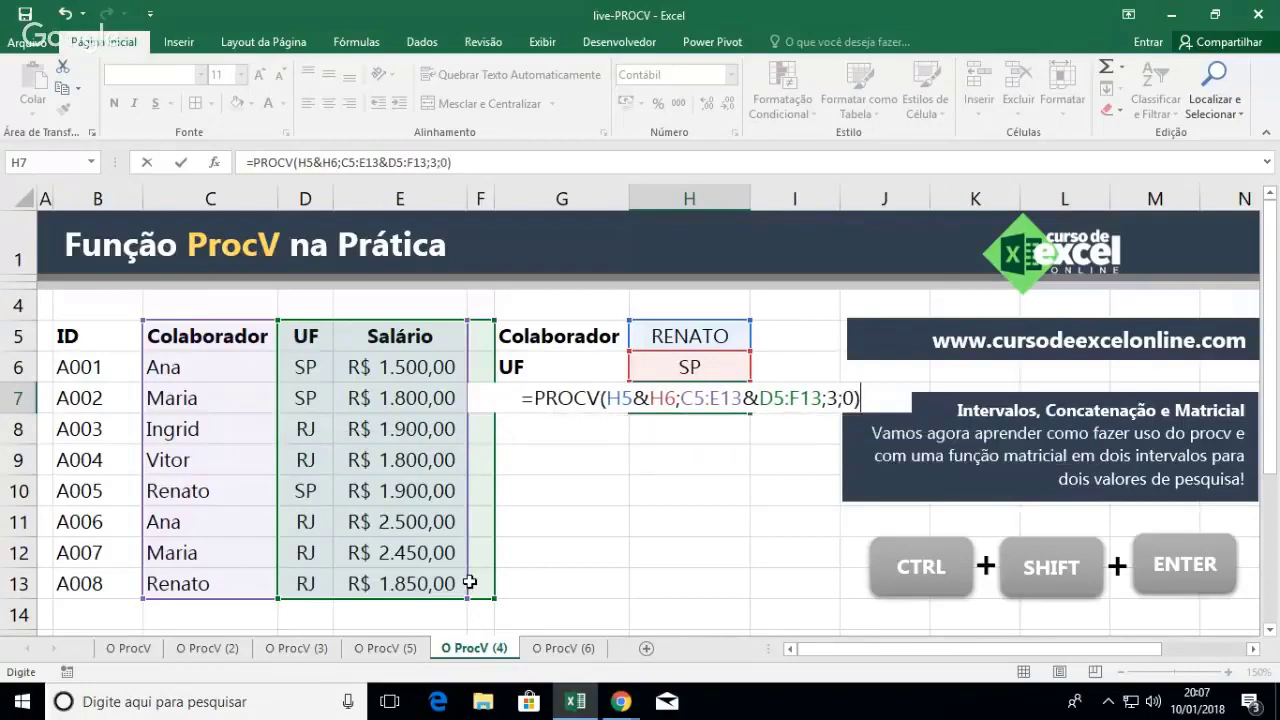
key("ctrl+shift+Return")
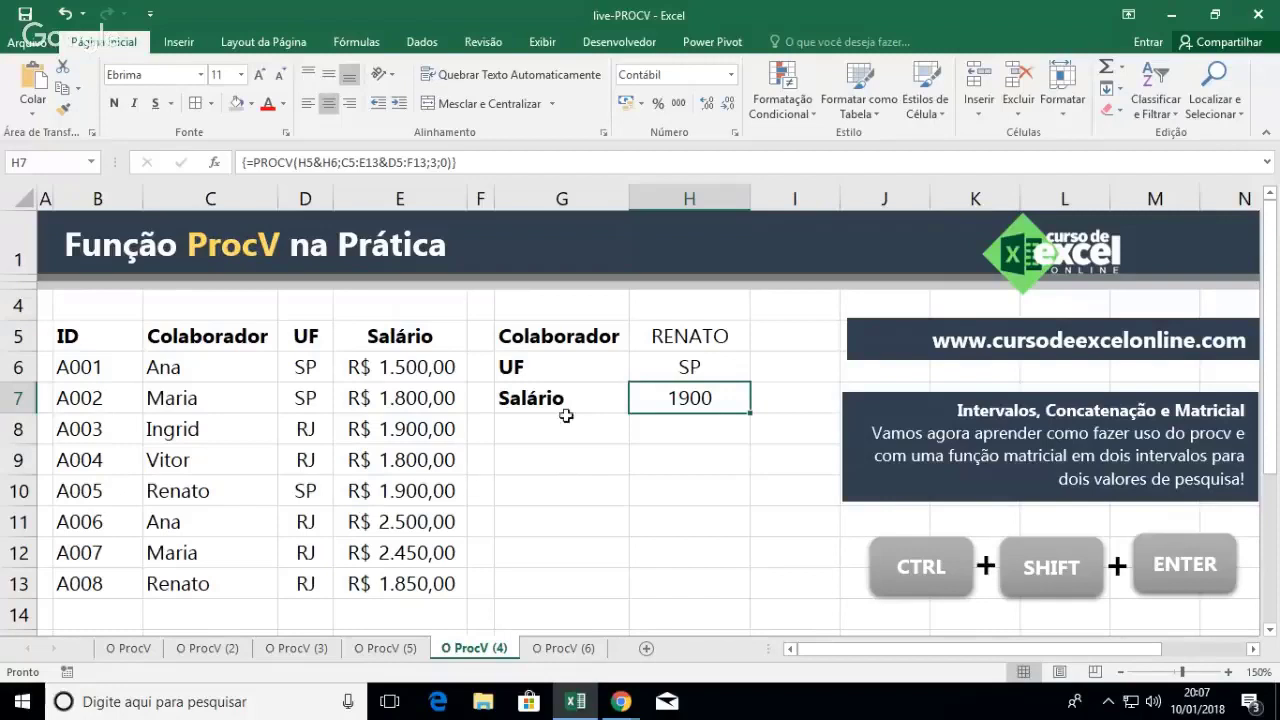
left_click(651, 339)
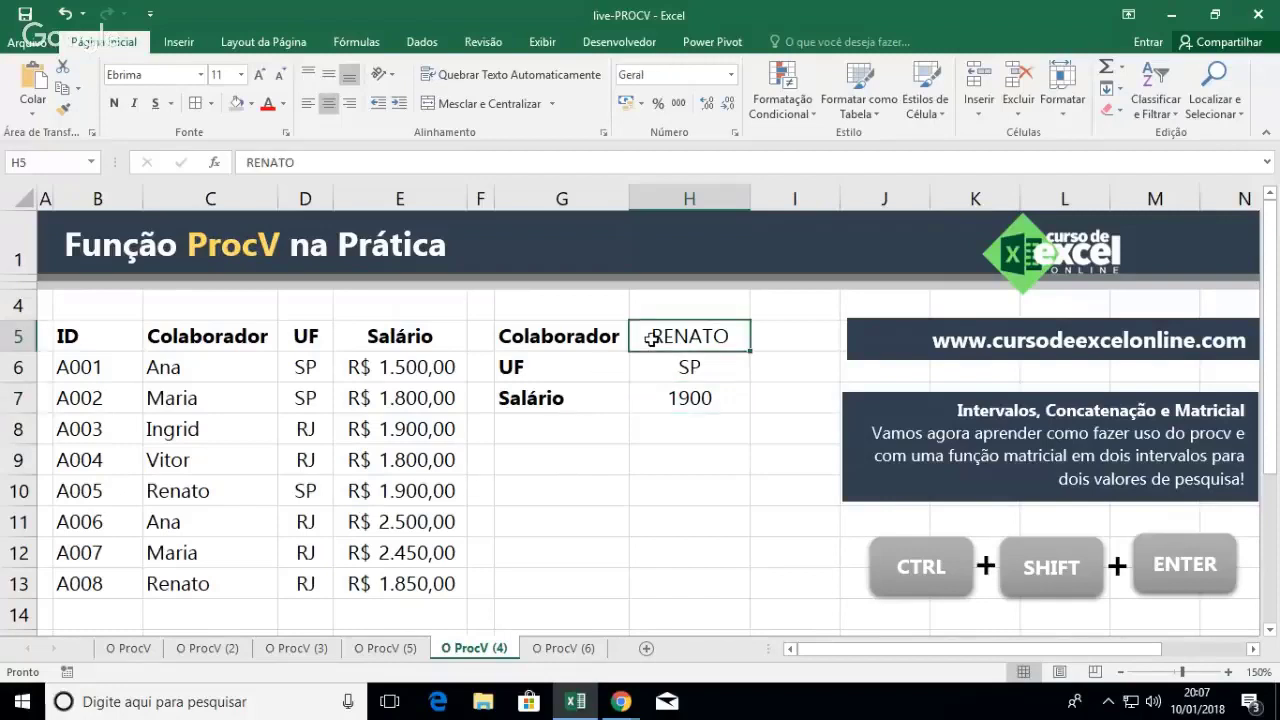